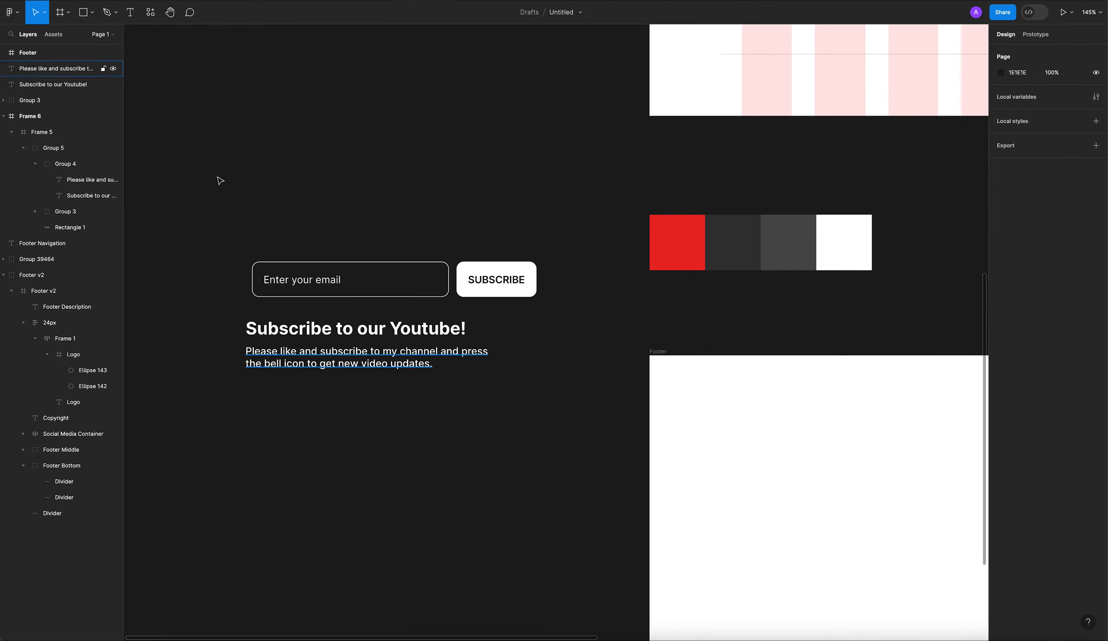
# Step: Duplicate the "Enter your email" text and place the copy above the existing email field
pyautogui.doubleClick(298, 274)
pyautogui.moveTo(316, 284); pyautogui.dragTo(325, 207)
pyautogui.click(363, 213)
pyautogui.click(288, 205)
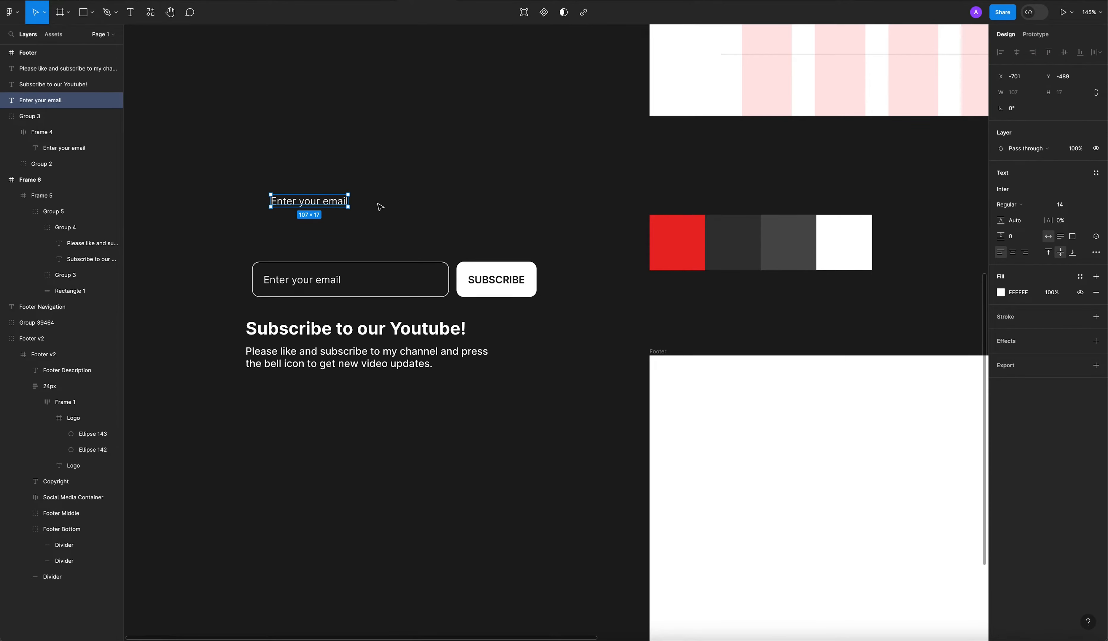
# Step: Wrap the copied "Enter your email" text in an auto layout frame, aligned left and vertically centred, with horizontal padding of 16
pyautogui.hotkey('shift', 'a')
pyautogui.click(395, 191)
pyautogui.click(286, 187)
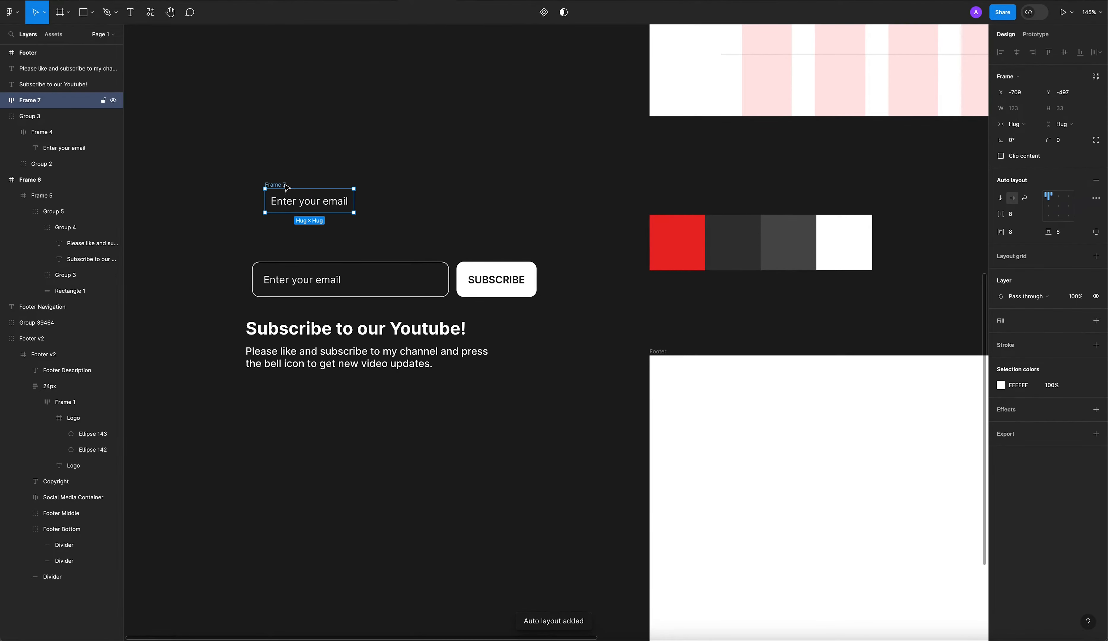
pyautogui.click(1049, 207)
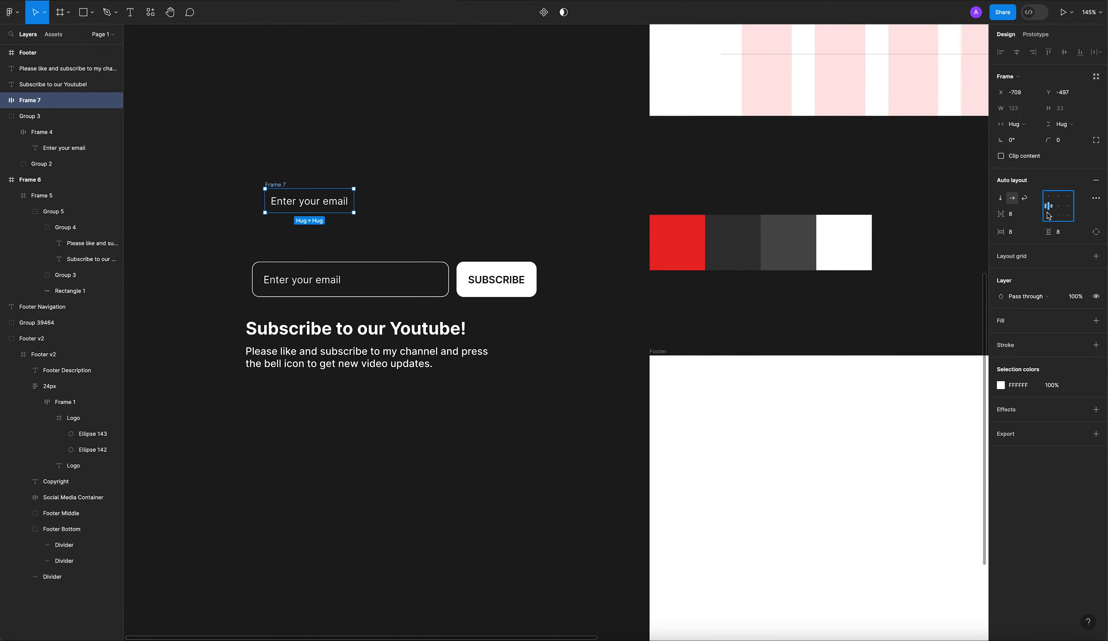
pyautogui.click(1013, 231)
pyautogui.press('Return')
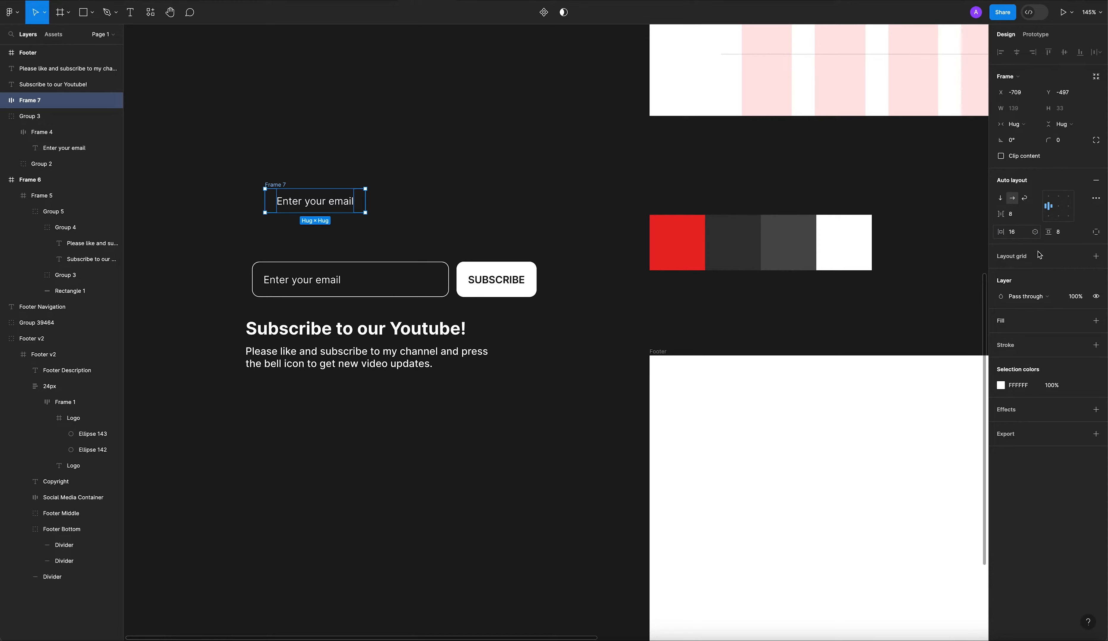
# Step: Set the top and bottom padding of the new email frame to 12
pyautogui.click(1064, 235)
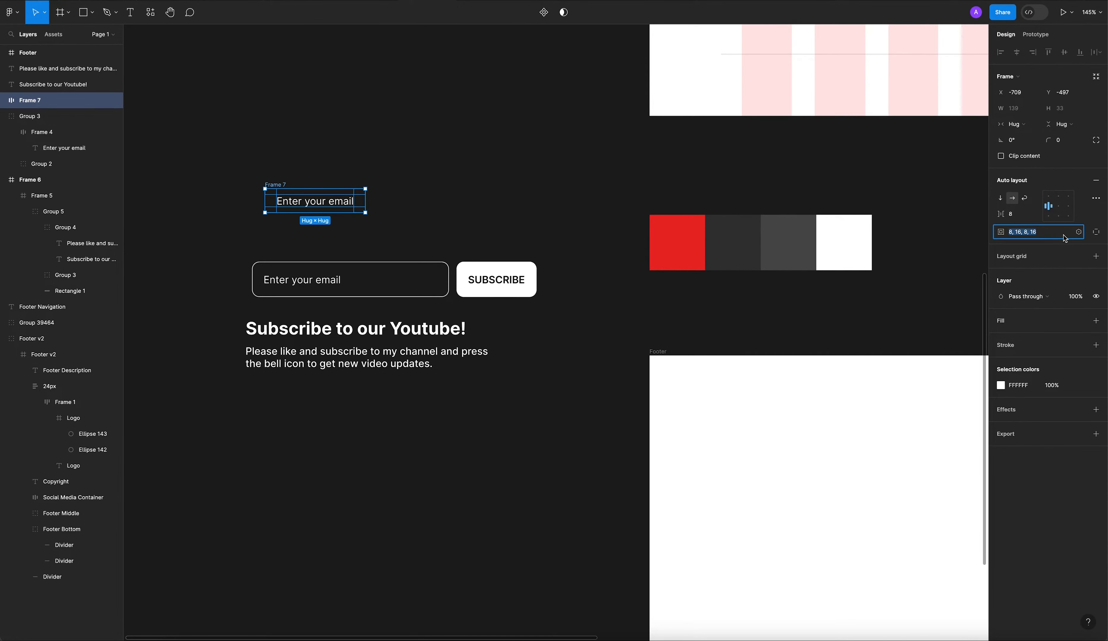
pyautogui.click(1096, 231)
pyautogui.click(1072, 236)
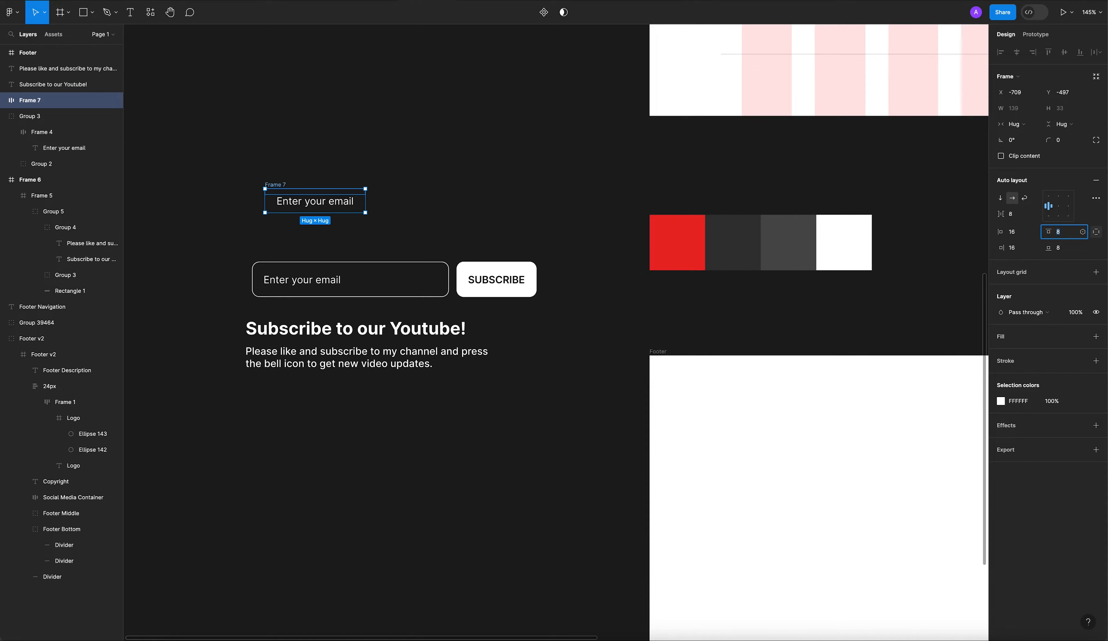
pyautogui.write('12')
pyautogui.click(1060, 251)
pyautogui.write('12')
pyautogui.press('Return')
pyautogui.click(493, 199)
pyautogui.click(285, 187)
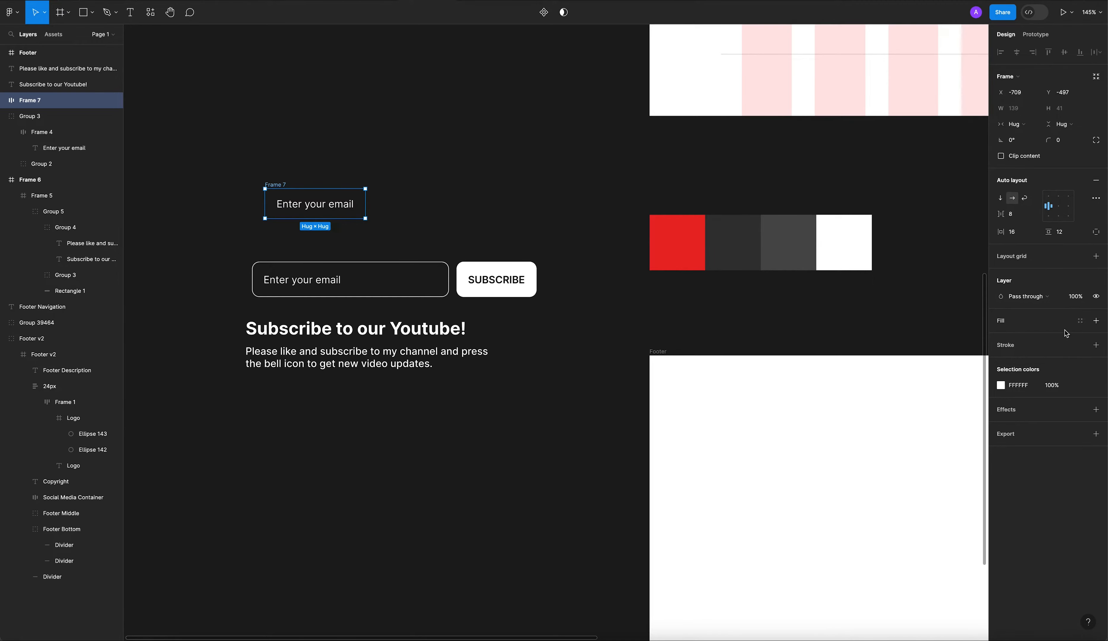
# Step: Give the email frame a white FFFFFF stroke and a corner radius of 8
pyautogui.click(1095, 345)
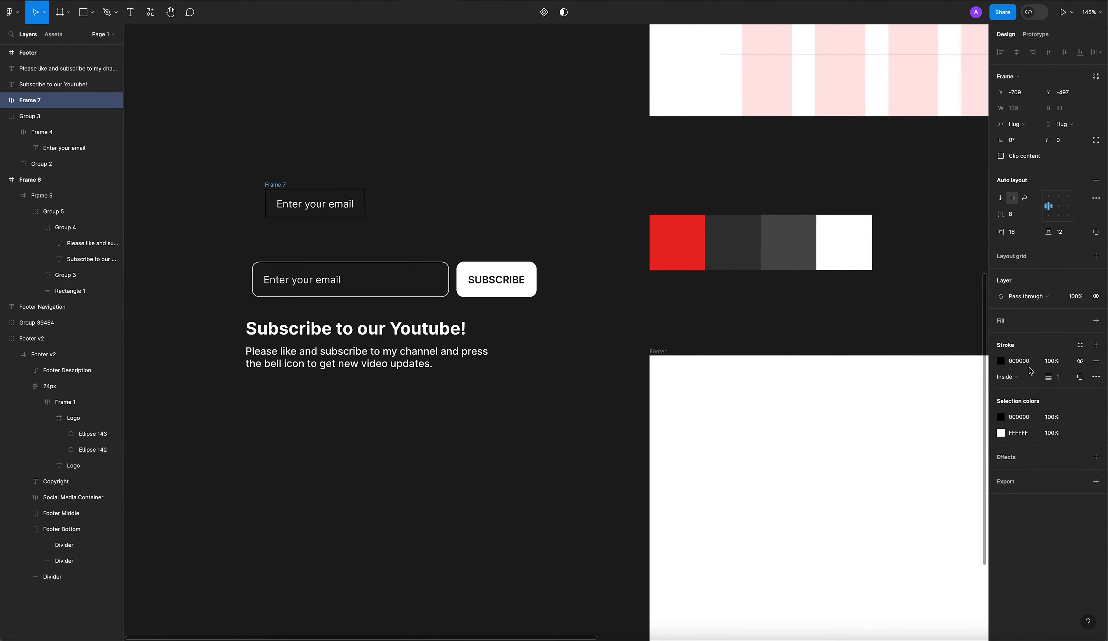
pyautogui.click(1001, 360)
pyautogui.moveTo(941, 408); pyautogui.dragTo(837, 374)
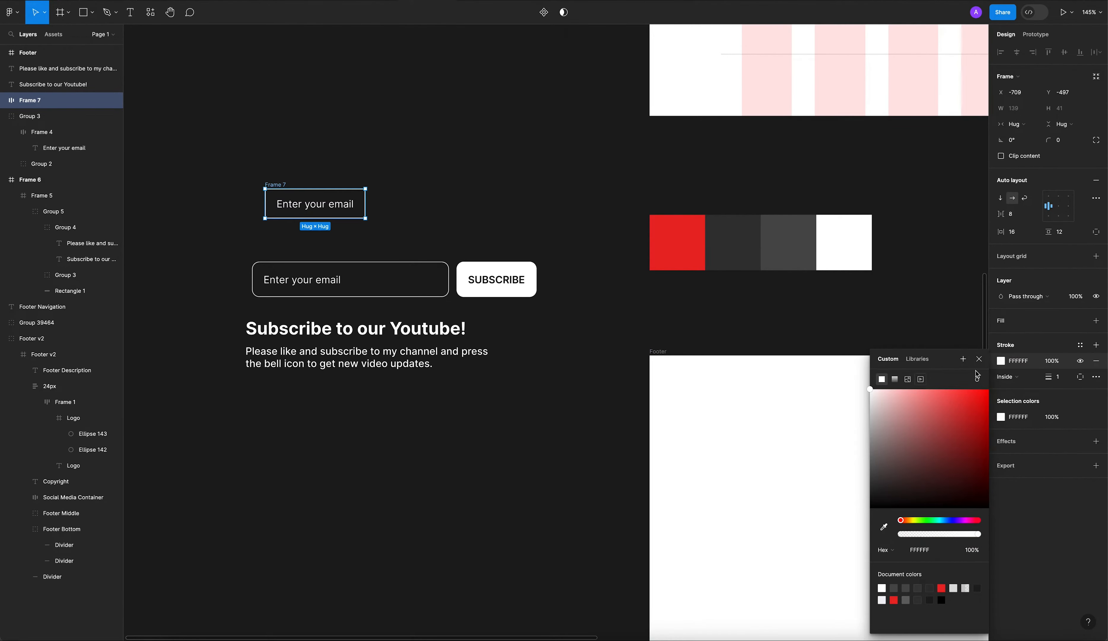
pyautogui.click(979, 359)
pyautogui.click(1067, 146)
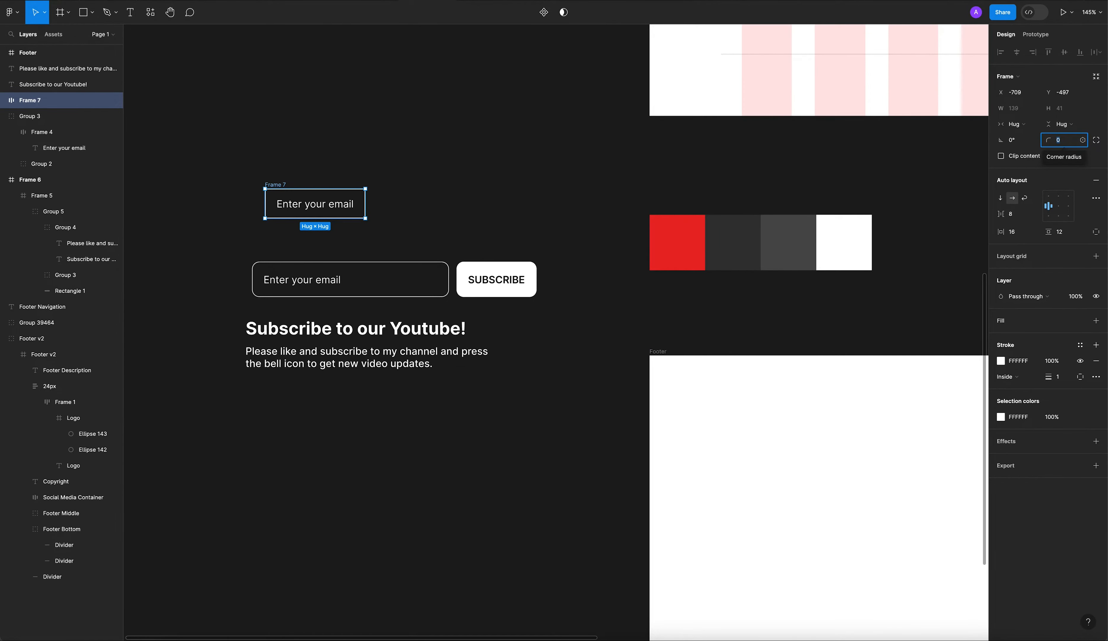
pyautogui.click(483, 173)
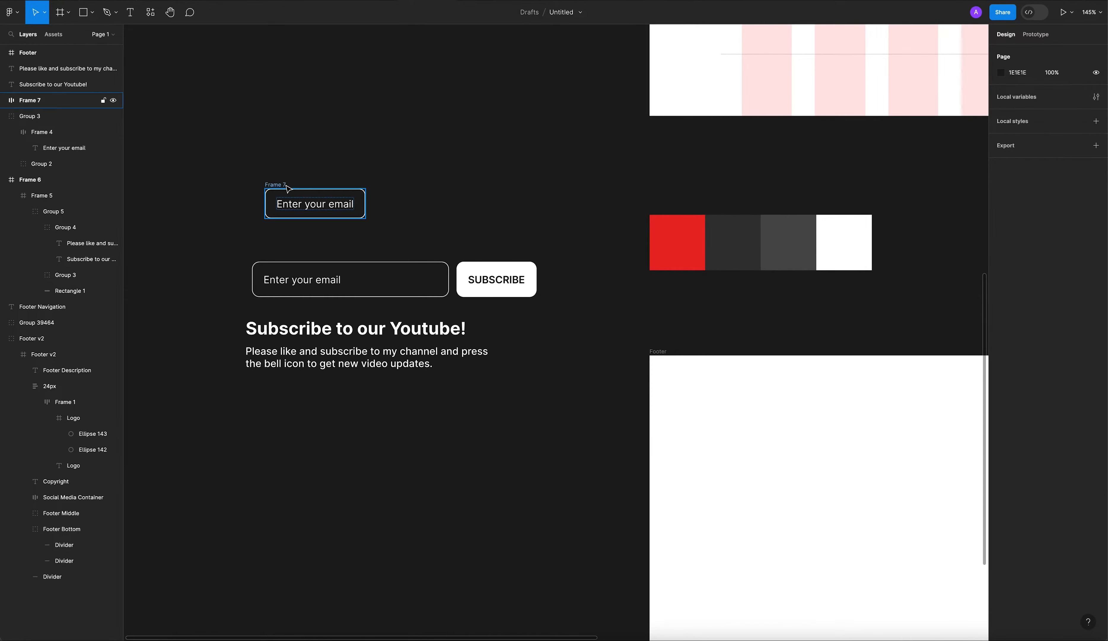
# Step: Widen the email frame by extending its right padding to 128
pyautogui.click(287, 188)
pyautogui.moveTo(360, 203); pyautogui.dragTo(441, 204)
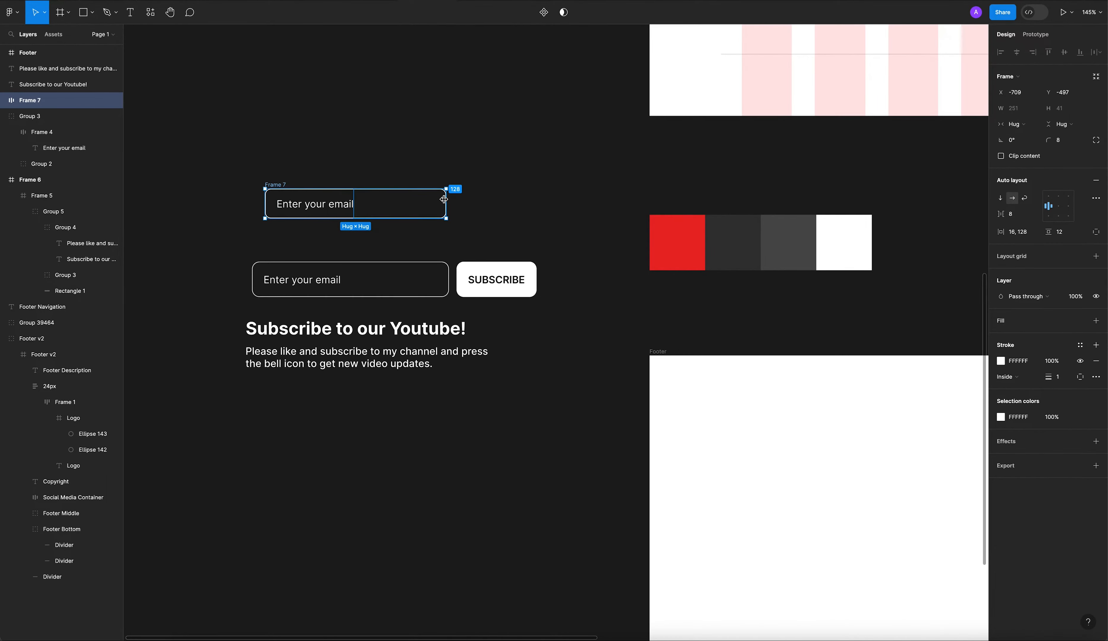
pyautogui.click(422, 243)
pyautogui.click(285, 189)
pyautogui.click(324, 173)
pyautogui.click(280, 185)
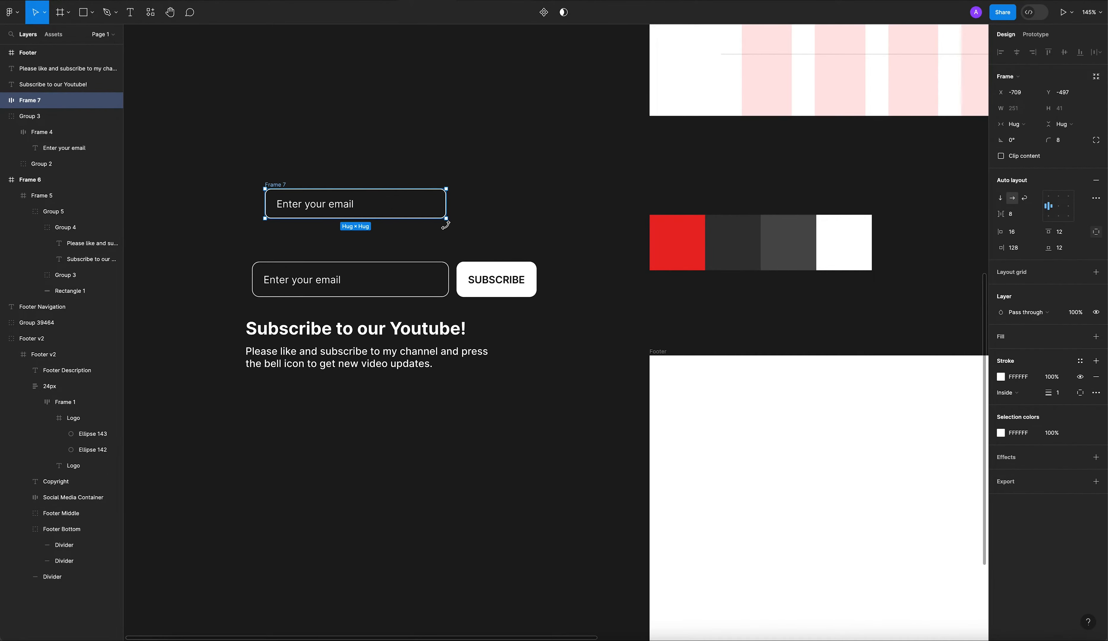
pyautogui.click(400, 231)
pyautogui.click(278, 185)
# Step: Set the email frame's vertical padding to 16
pyautogui.click(1096, 232)
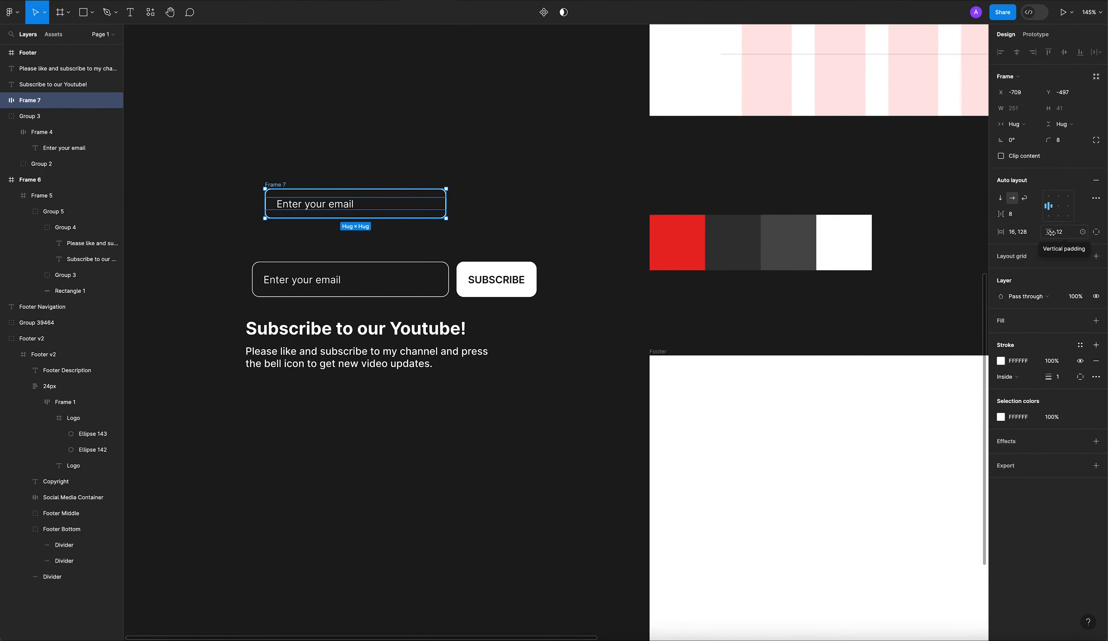
pyautogui.click(1076, 236)
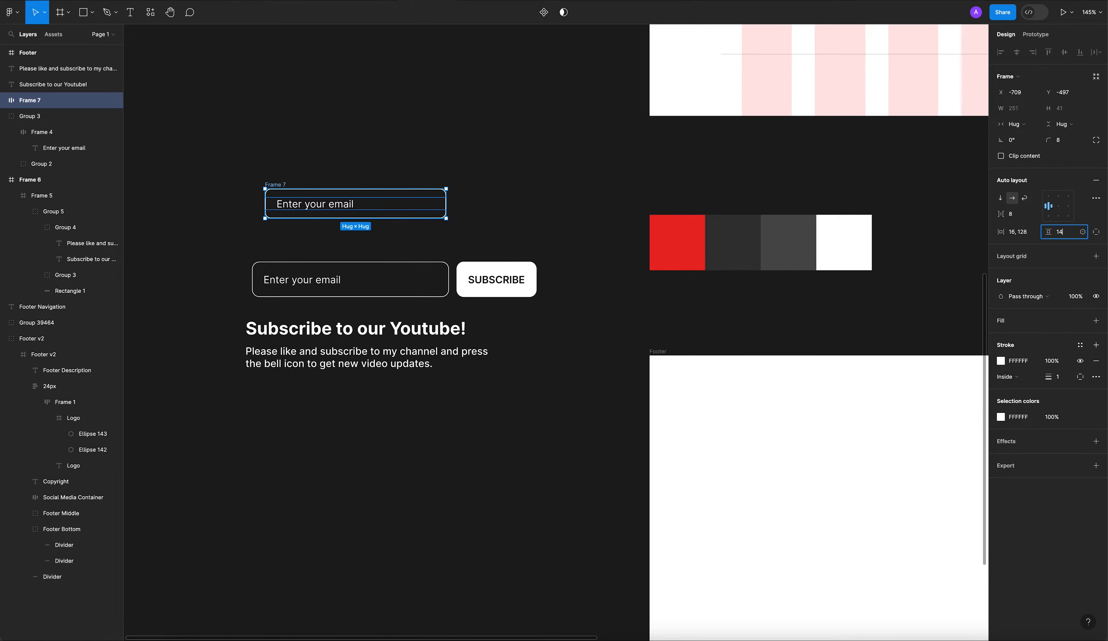
pyautogui.press('Up')
pyautogui.press('Up')
pyautogui.write('16')
pyautogui.press('Return')
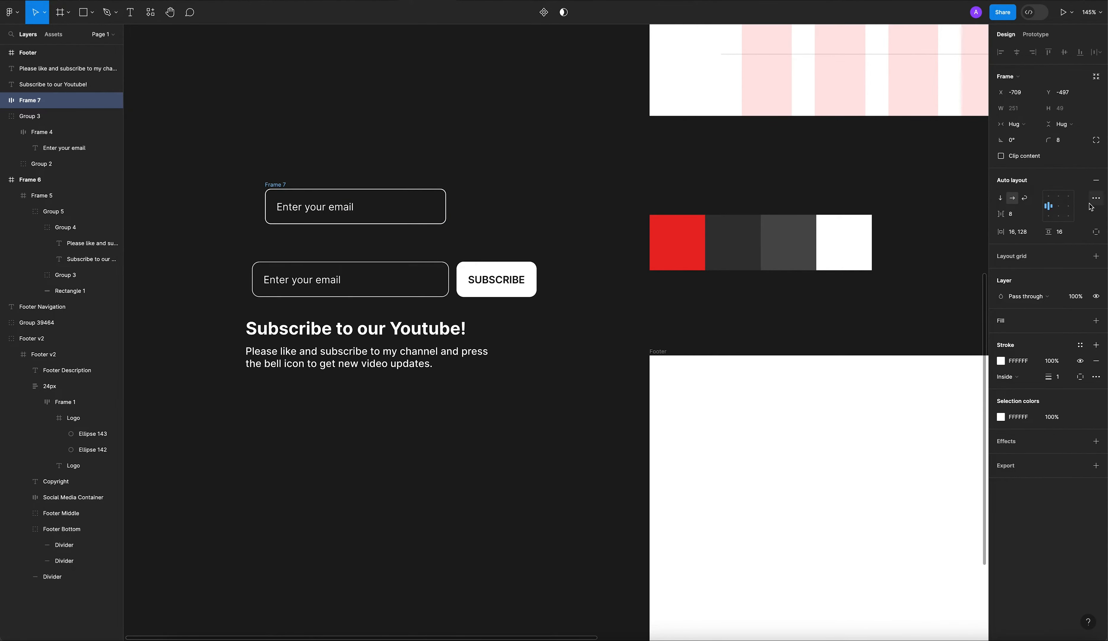
# Step: Set the line height of the "Enter your email" text inside the new frame to 20
pyautogui.doubleClick(432, 214)
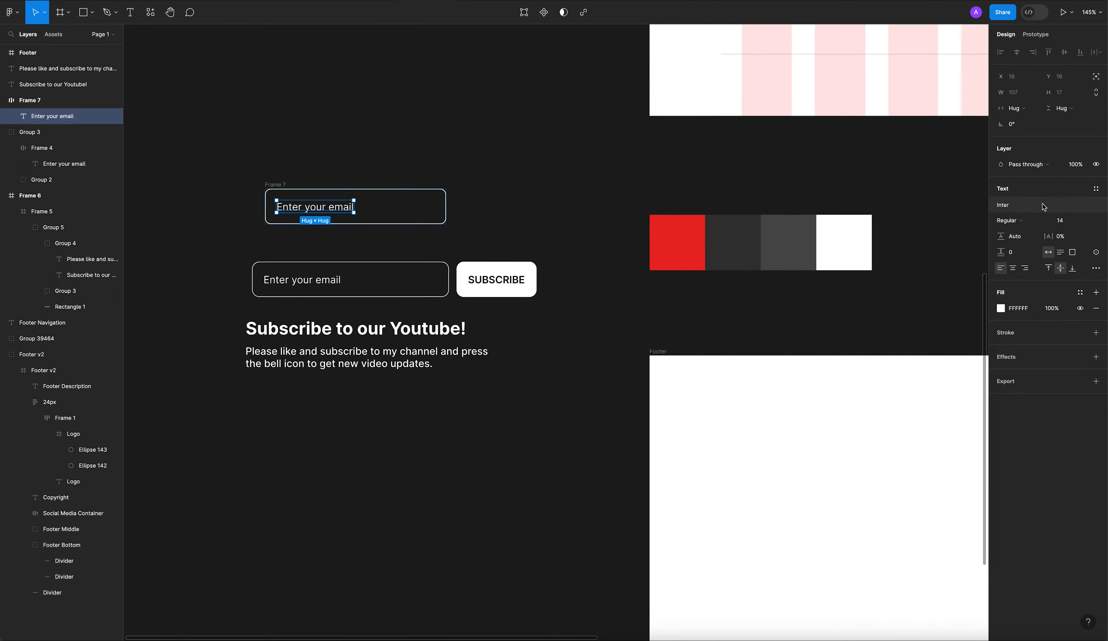
pyautogui.click(1019, 237)
pyautogui.write('20')
pyautogui.press('Return')
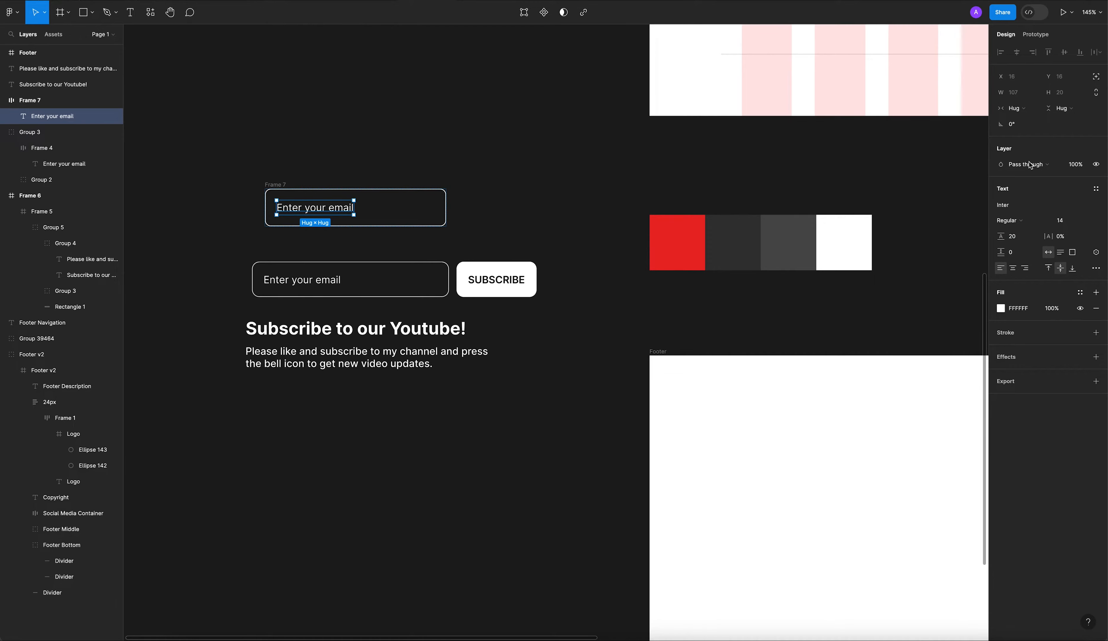
pyautogui.click(504, 177)
# Step: Set both the top and bottom padding of the email frame to 14
pyautogui.click(400, 198)
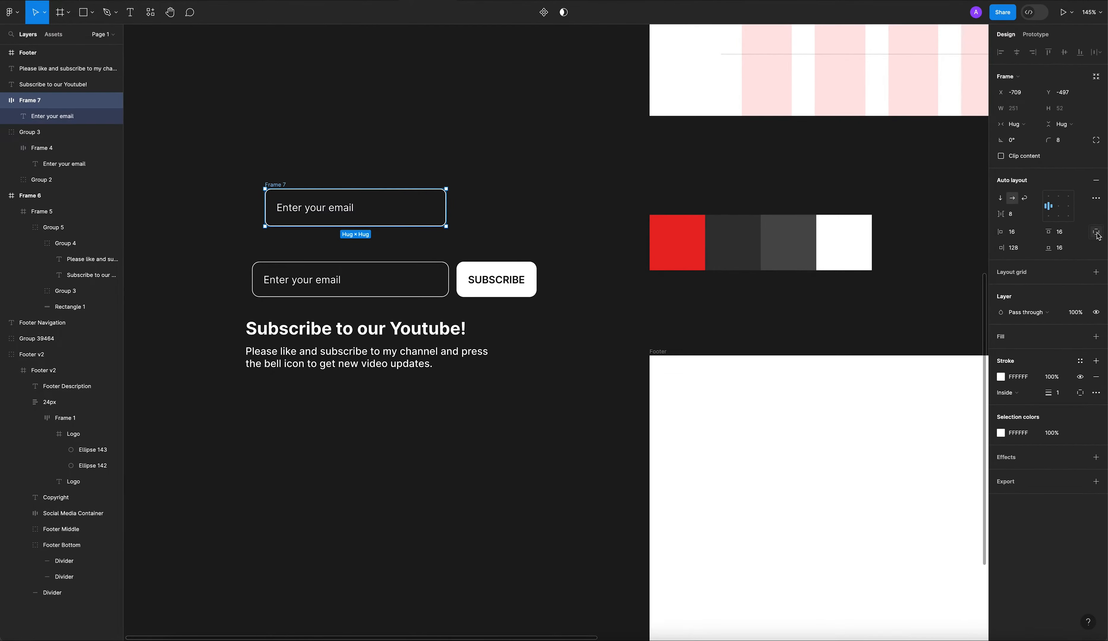
pyautogui.click(1082, 231)
pyautogui.click(1097, 233)
pyautogui.click(1067, 232)
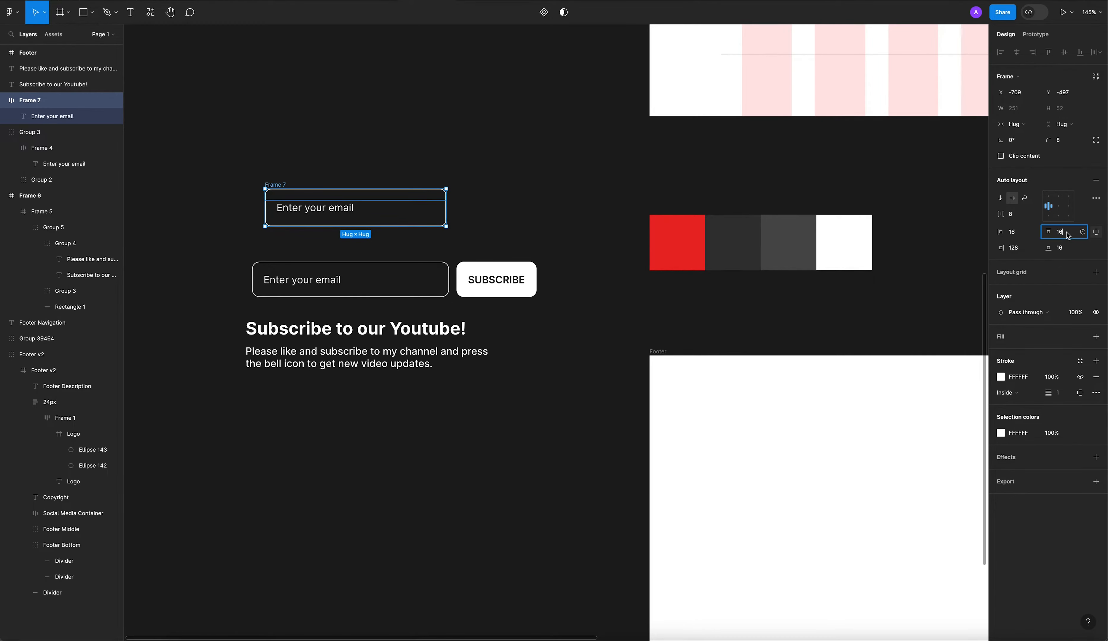
pyautogui.write('1')
pyautogui.click(1068, 248)
pyautogui.write('16')
pyautogui.press('Return')
pyautogui.click(1068, 251)
pyautogui.write('14')
pyautogui.press('Return')
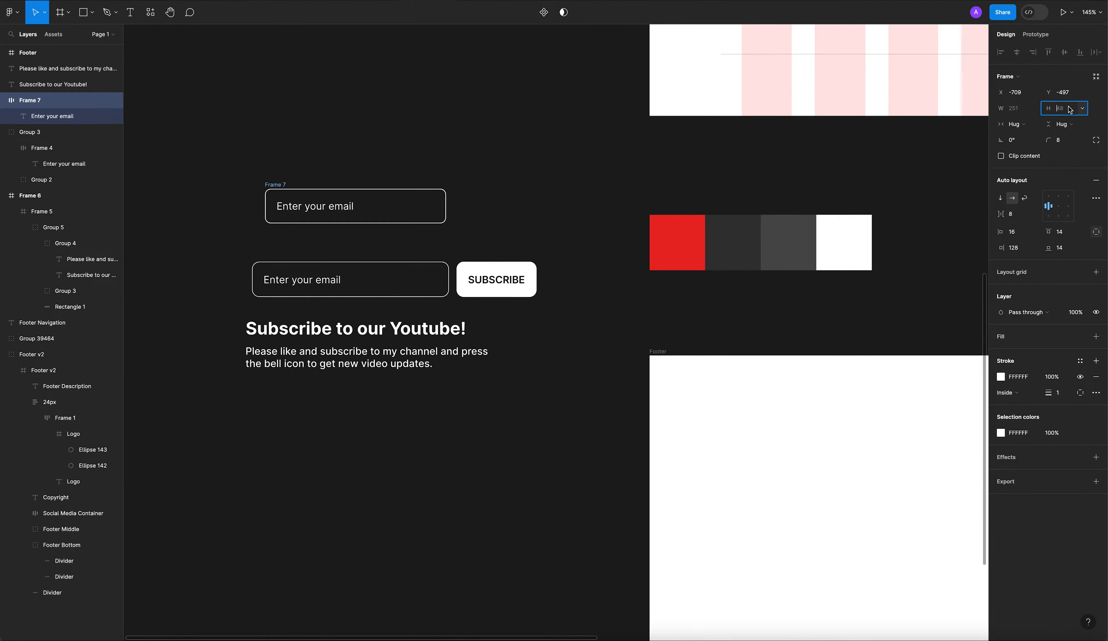
pyautogui.click(361, 178)
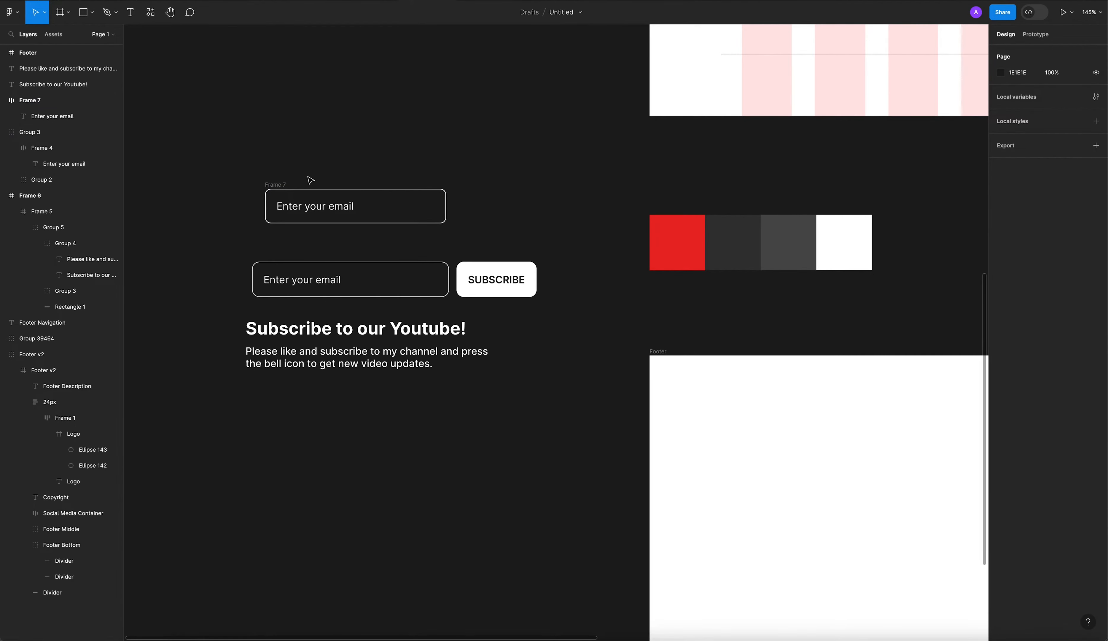
# Step: Duplicate the email frame's text to the right of the frame and change the copy to "Subscribe"
pyautogui.moveTo(278, 184); pyautogui.dragTo(274, 184)
pyautogui.click(347, 147)
pyautogui.moveTo(336, 203); pyautogui.dragTo(530, 212)
pyautogui.doubleClick(529, 210)
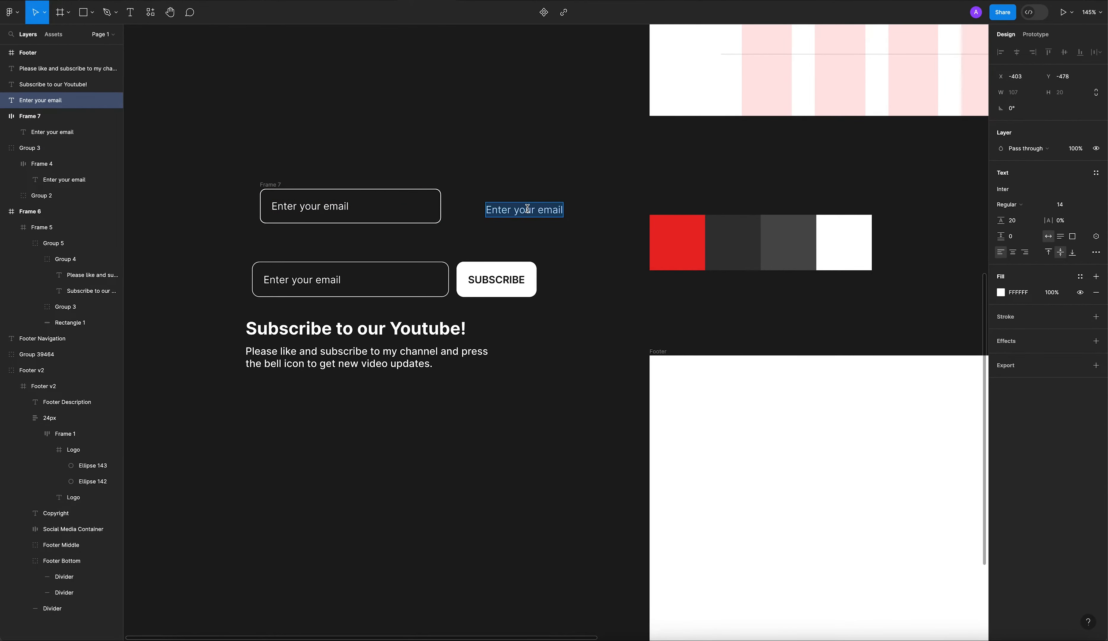
pyautogui.write('Su')
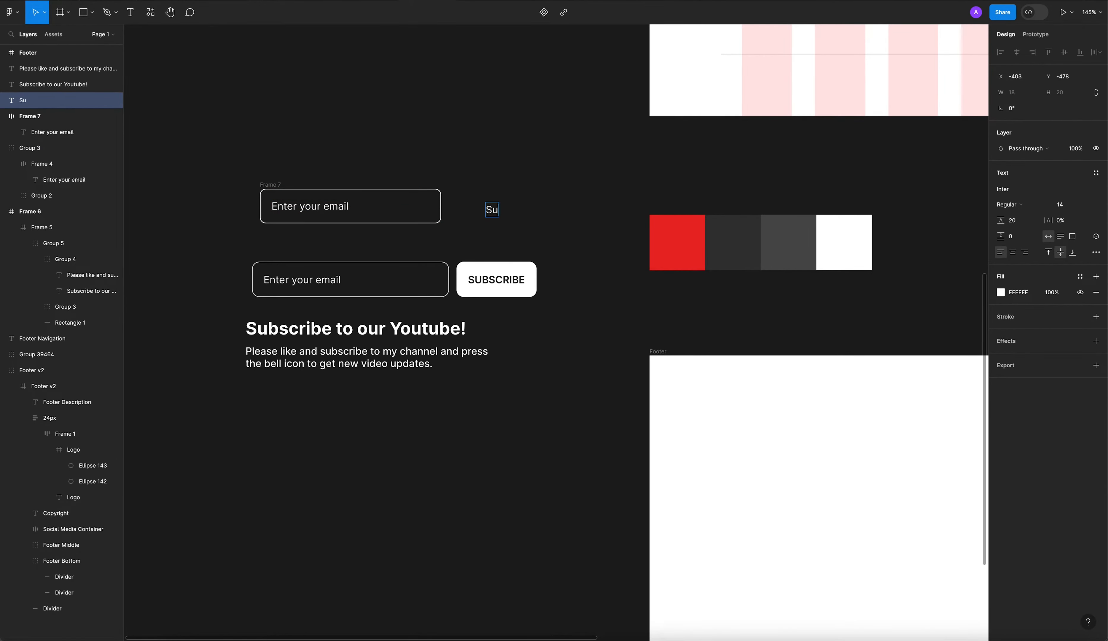
pyautogui.write('bcribe')
pyautogui.rightClick(520, 217)
pyautogui.click(549, 224)
pyautogui.press('Escape')
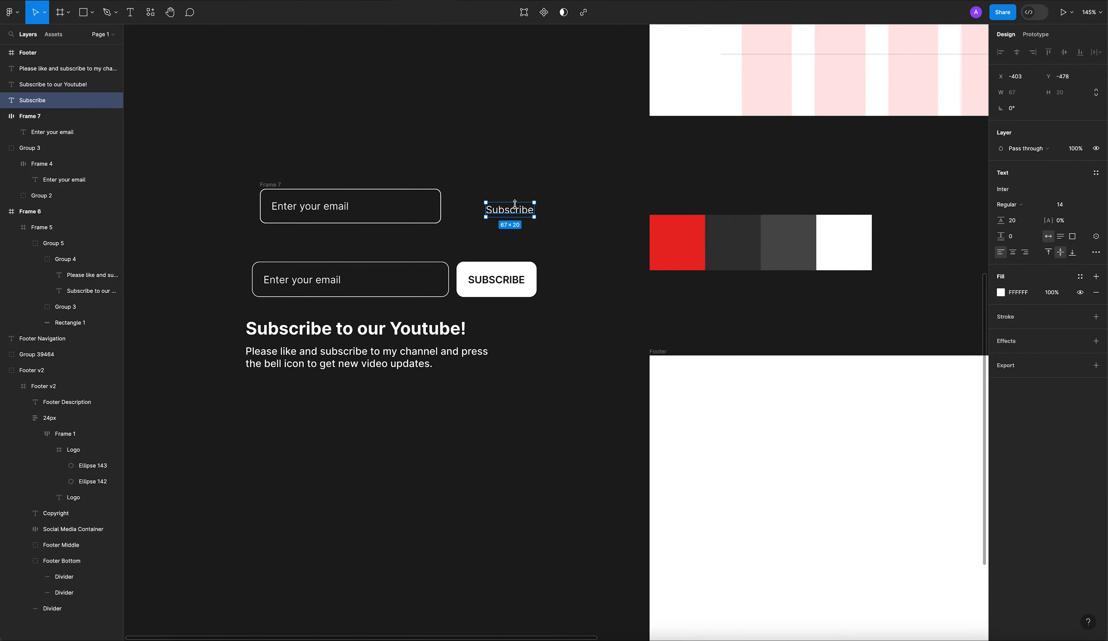
# Step: Set the letter case of the "Subscribe" text to uppercase
pyautogui.click(1096, 252)
pyautogui.click(941, 404)
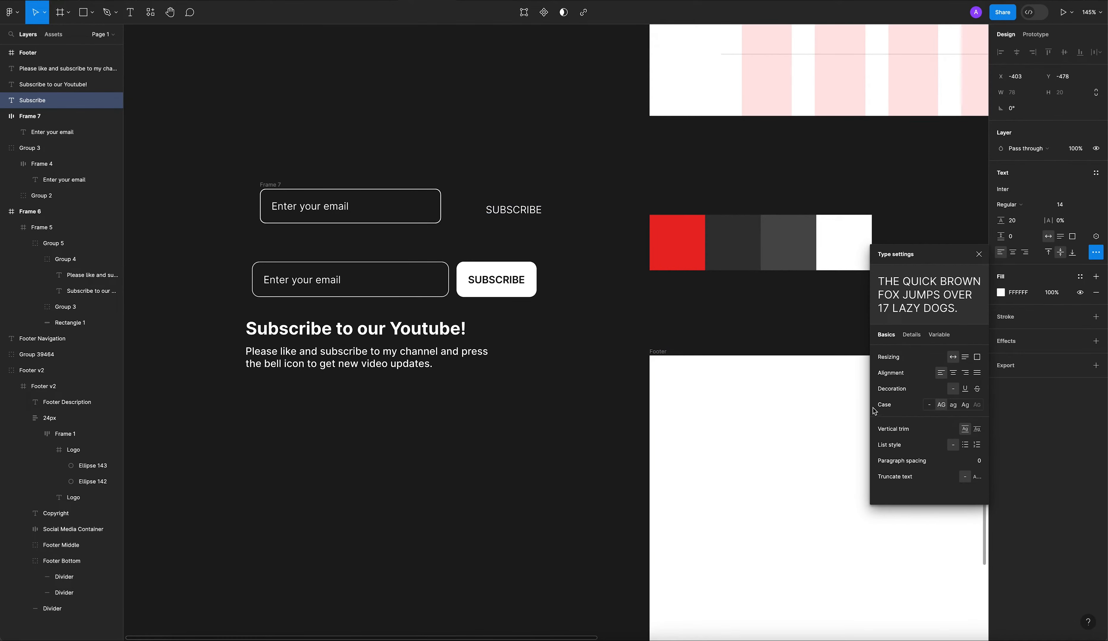
pyautogui.click(603, 230)
pyautogui.moveTo(524, 212); pyautogui.dragTo(521, 214)
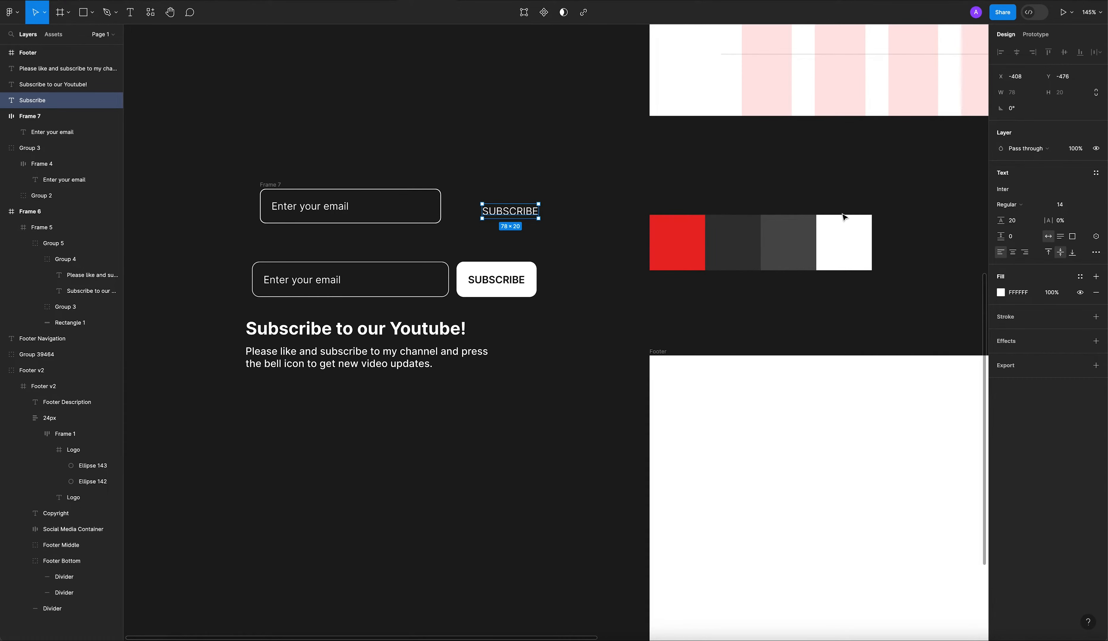
# Step: Wrap the SUBSCRIBE text in an auto layout frame with padding of 16 on all sides
pyautogui.hotkey('shift', 'a')
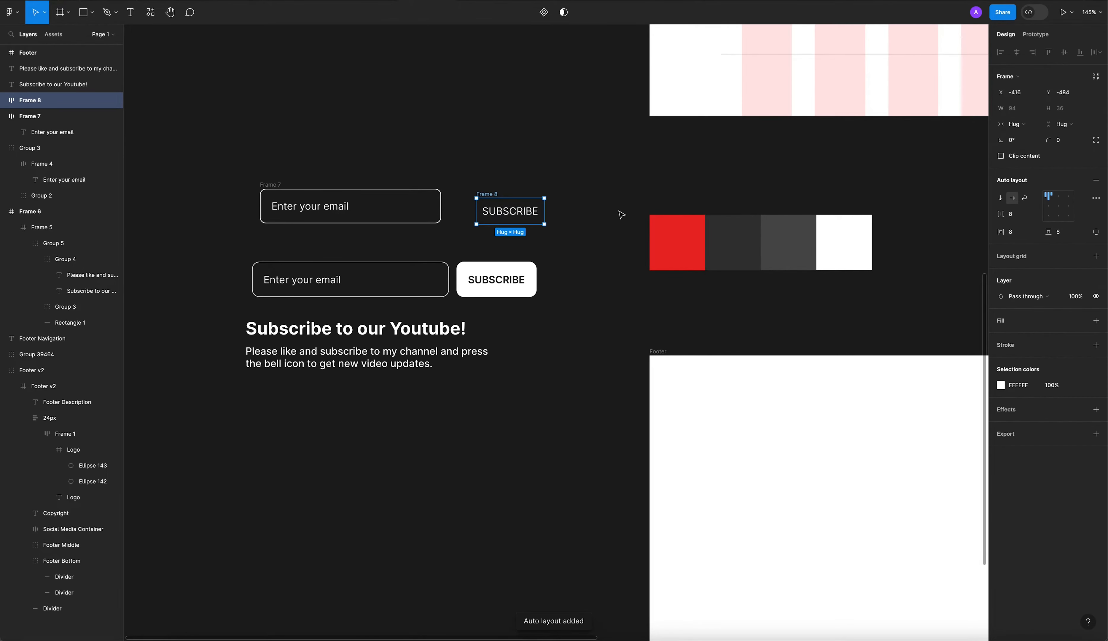
pyautogui.click(1022, 237)
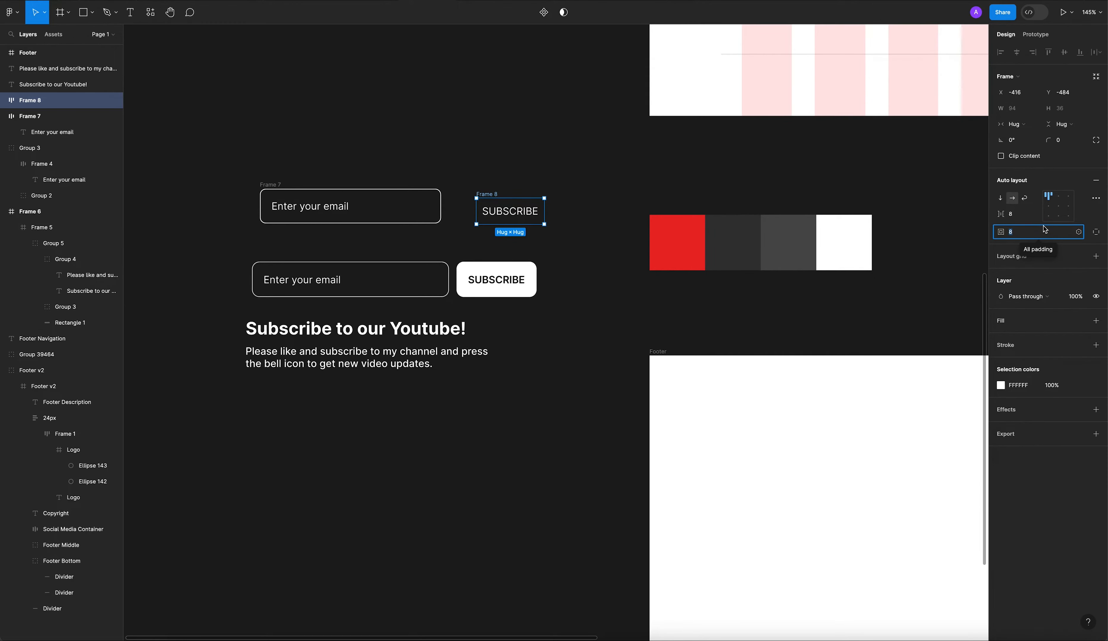
pyautogui.write('16')
pyautogui.press('Return')
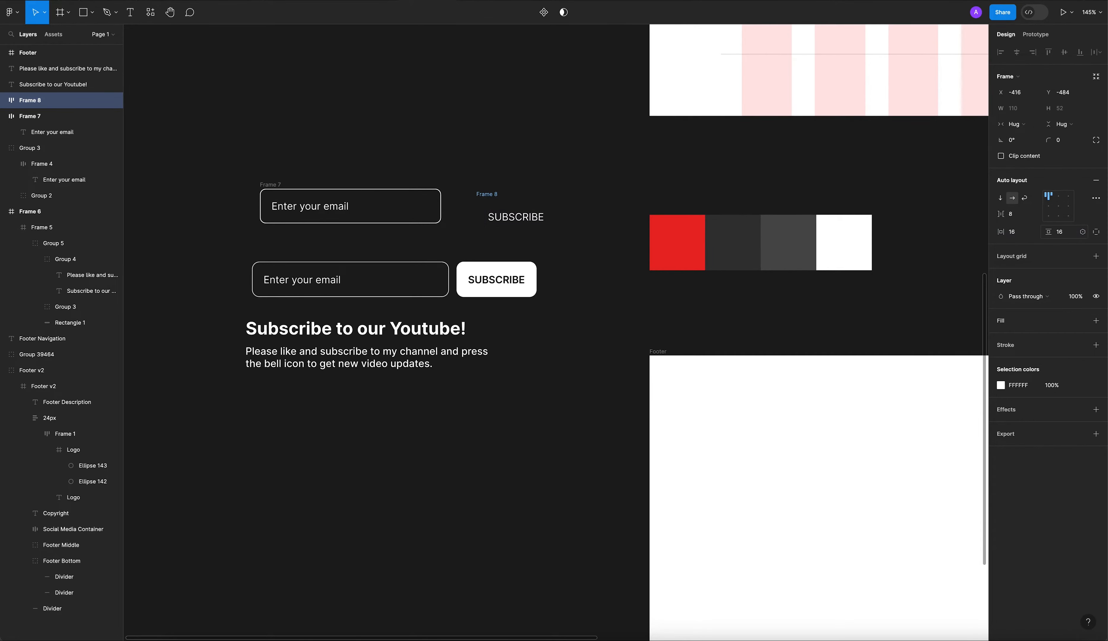
# Step: Align the top of the SUBSCRIBE frame with the email frame and set its vertical padding to 14
pyautogui.click(528, 185)
pyautogui.click(494, 196)
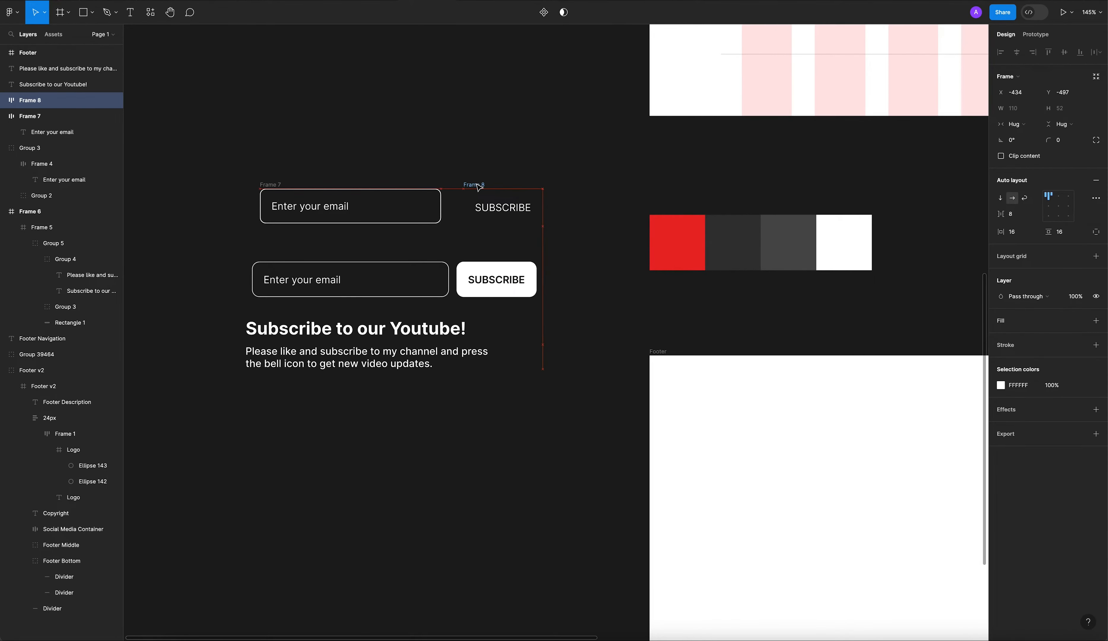
pyautogui.click(1063, 233)
pyautogui.write('1')
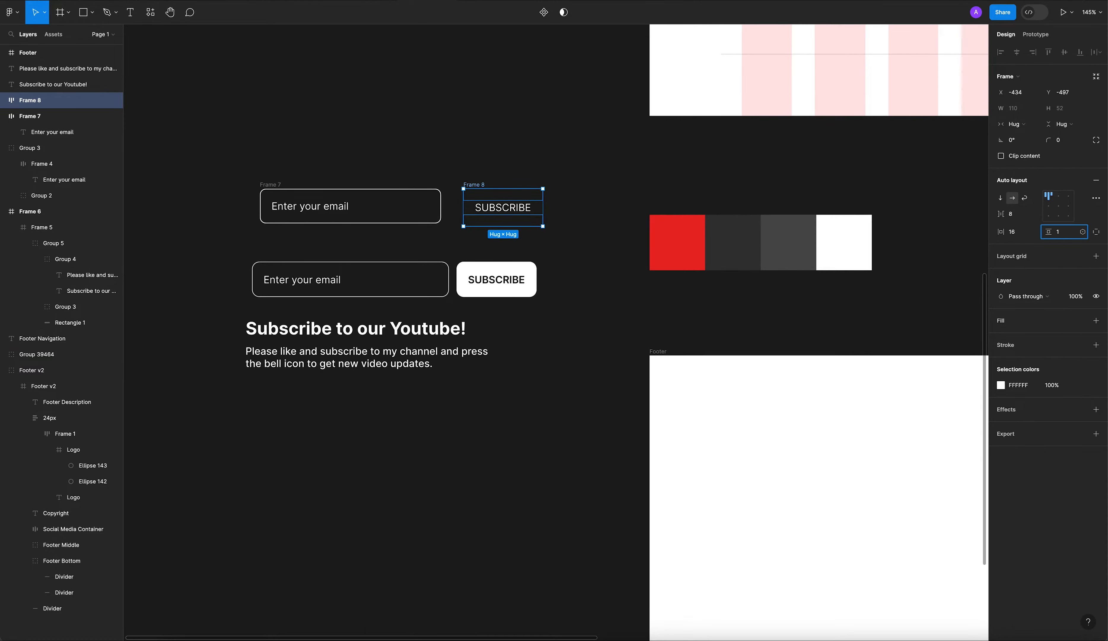
pyautogui.write('4')
pyautogui.press('Return')
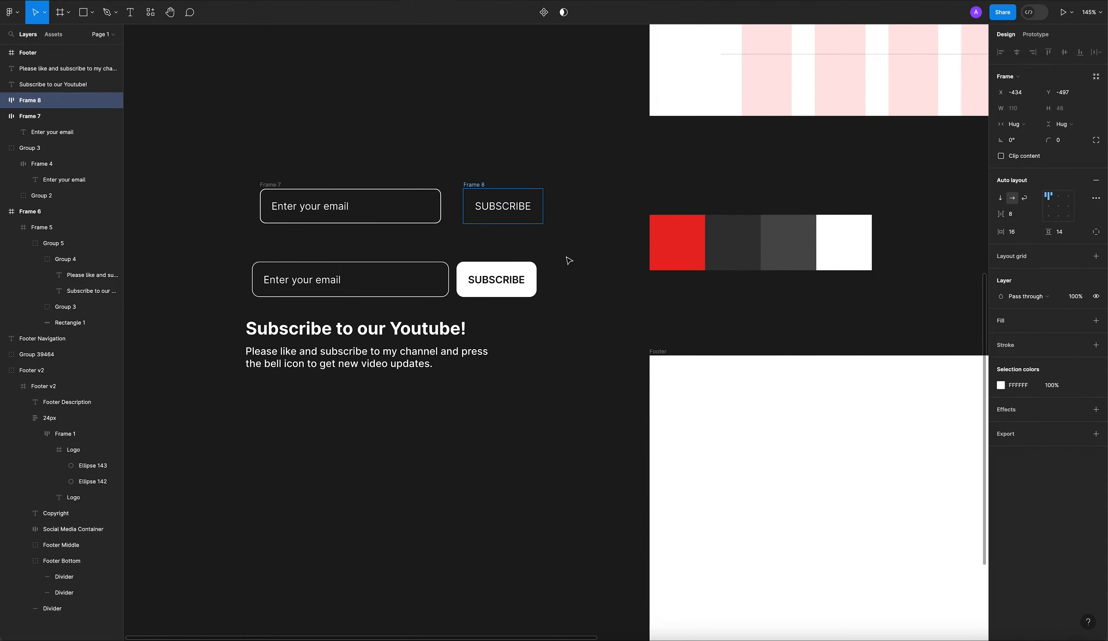
pyautogui.click(477, 176)
# Step: Add a white FFFFFF fill to the SUBSCRIBE button frame
pyautogui.click(484, 192)
pyautogui.click(1095, 320)
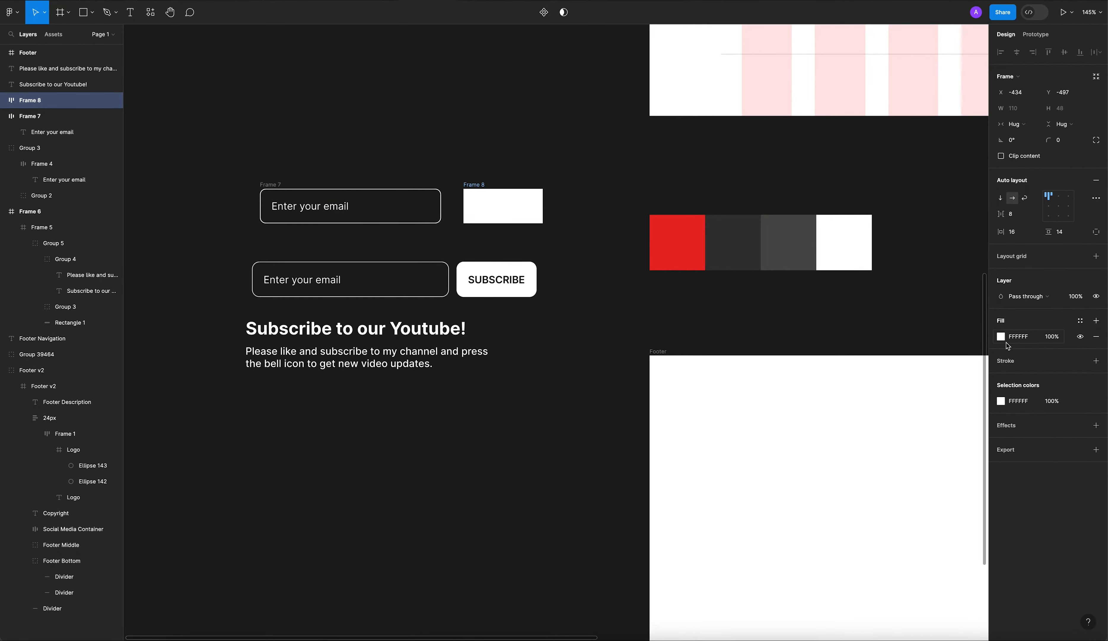
pyautogui.click(586, 248)
# Step: Change the SUBSCRIBE text fill to dark grey 333333, sampled from the colour palette swatch
pyautogui.doubleClick(499, 211)
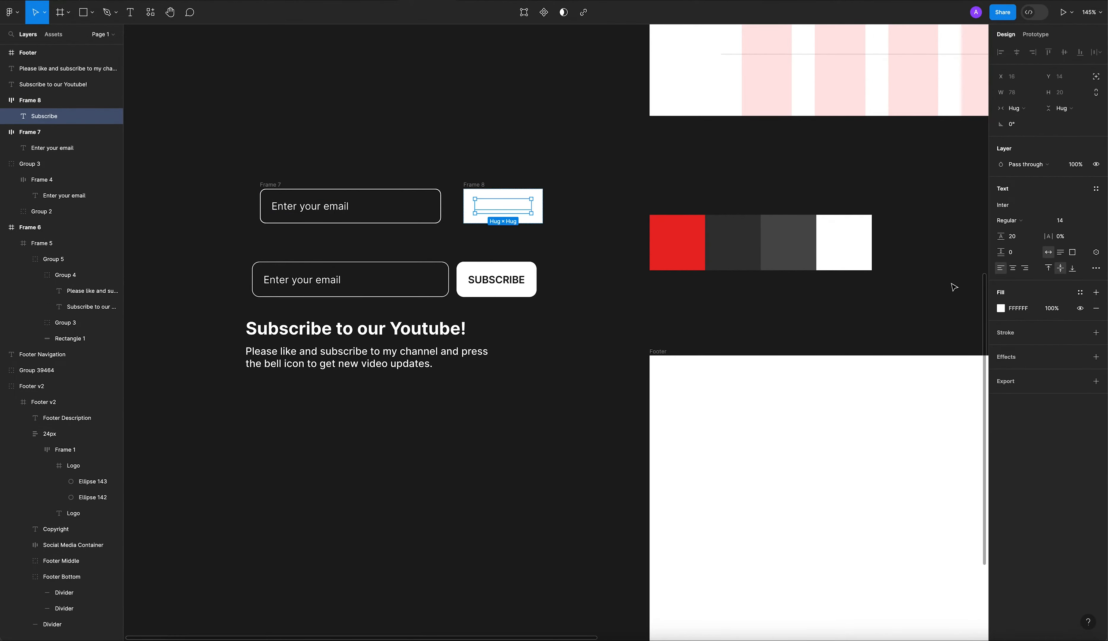
pyautogui.click(999, 310)
pyautogui.click(884, 477)
pyautogui.click(749, 249)
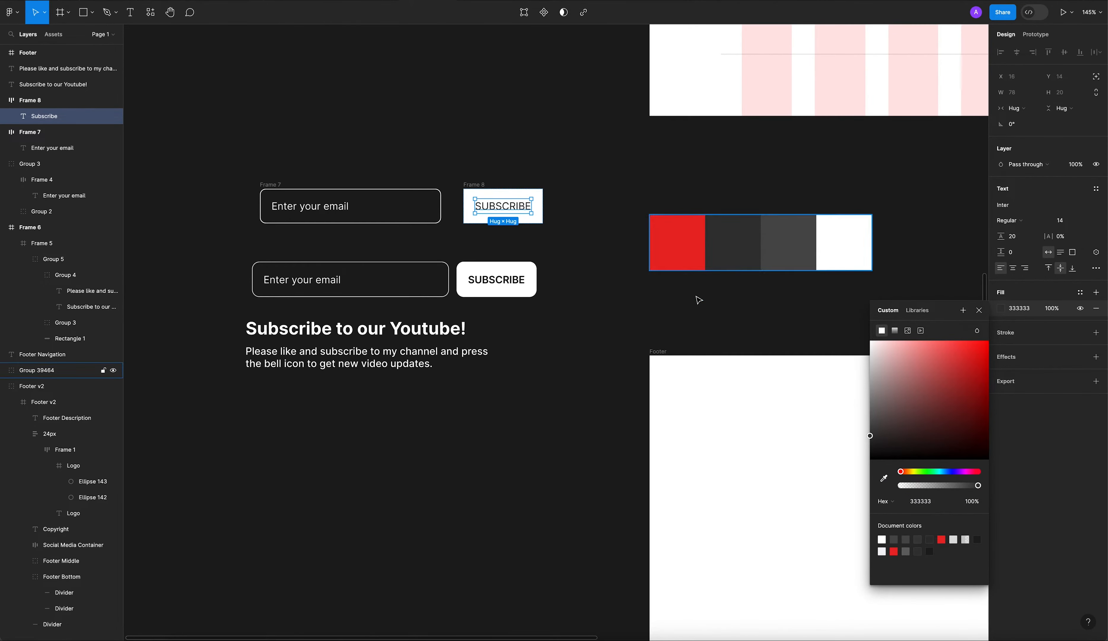
pyautogui.press('Escape')
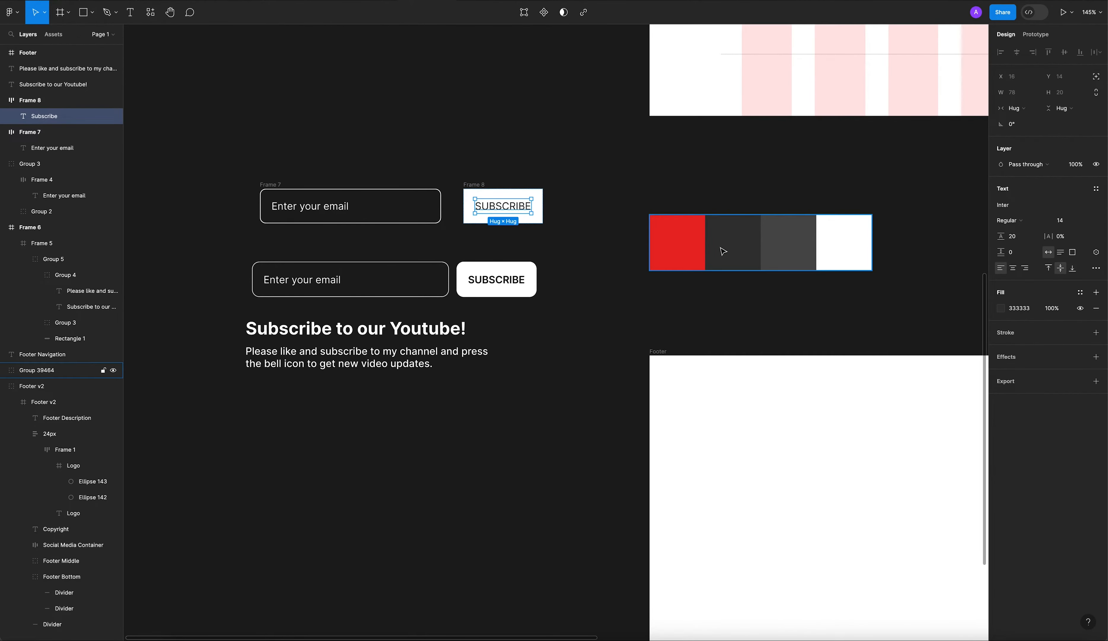
# Step: Set the SUBSCRIBE text's font weight to Semi Bold
pyautogui.click(1007, 220)
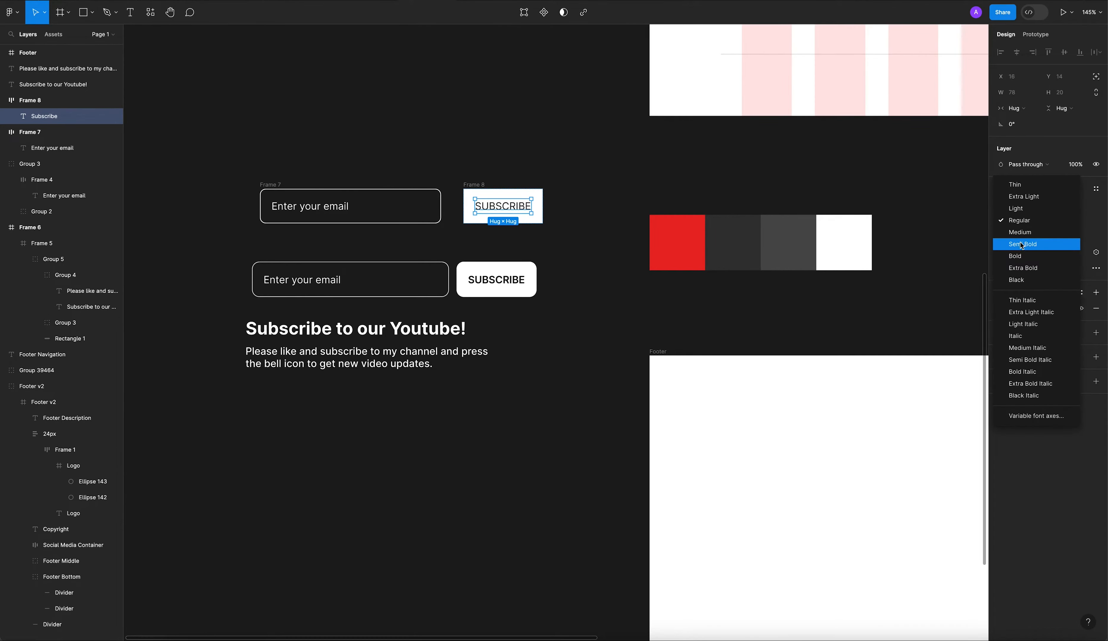
pyautogui.click(1021, 244)
pyautogui.click(624, 247)
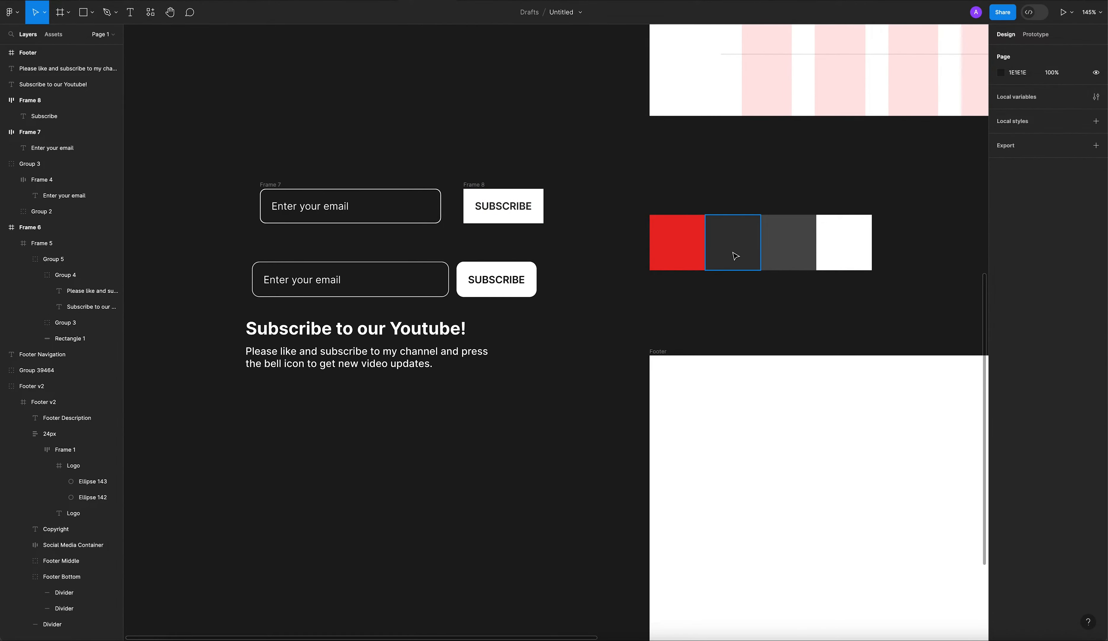
# Step: Inspect the fill colours of the individual swatches in the colour palette
pyautogui.doubleClick(735, 253)
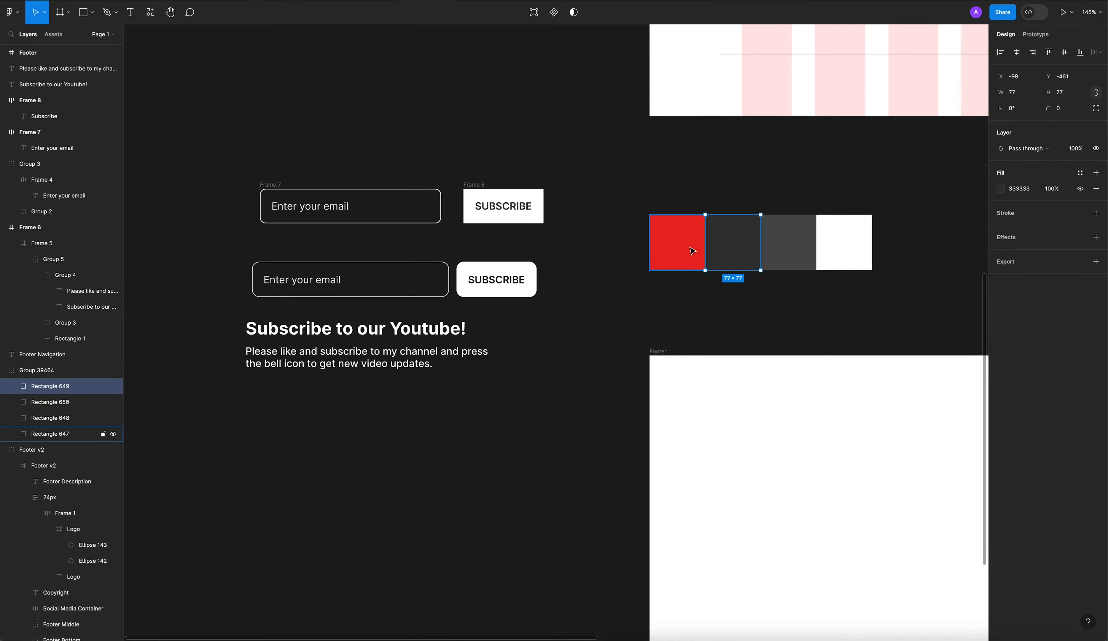
pyautogui.click(699, 238)
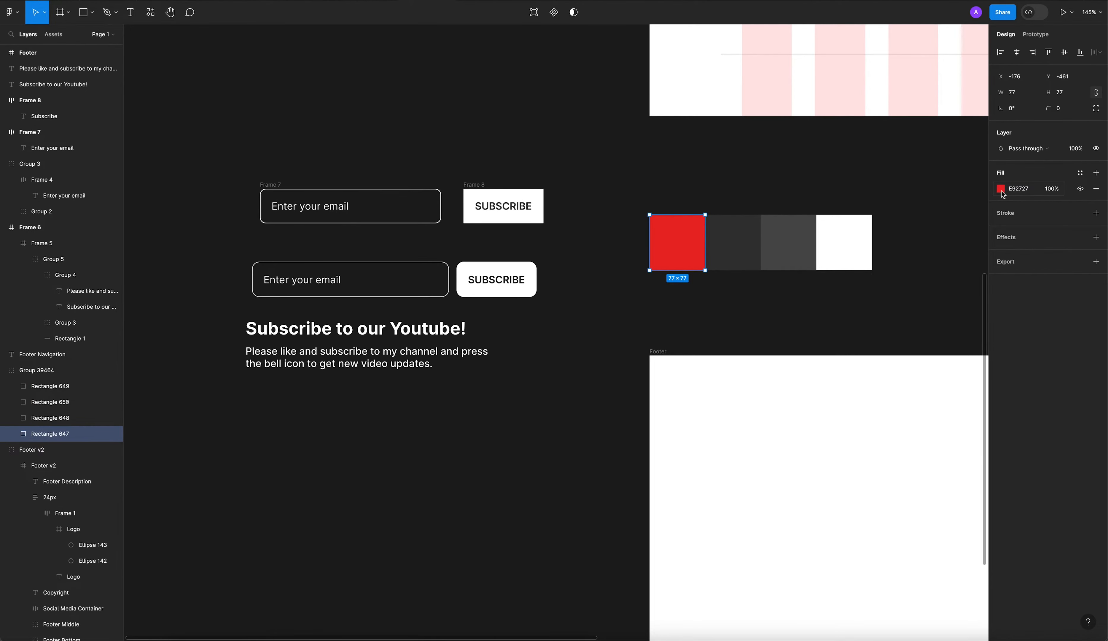
pyautogui.click(733, 242)
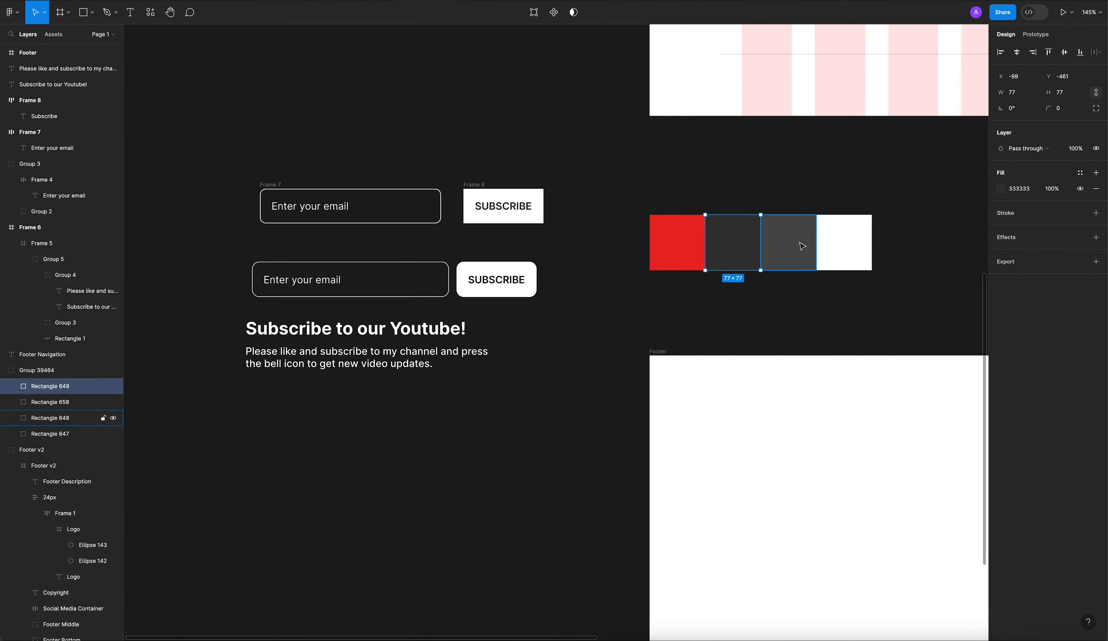
pyautogui.click(801, 245)
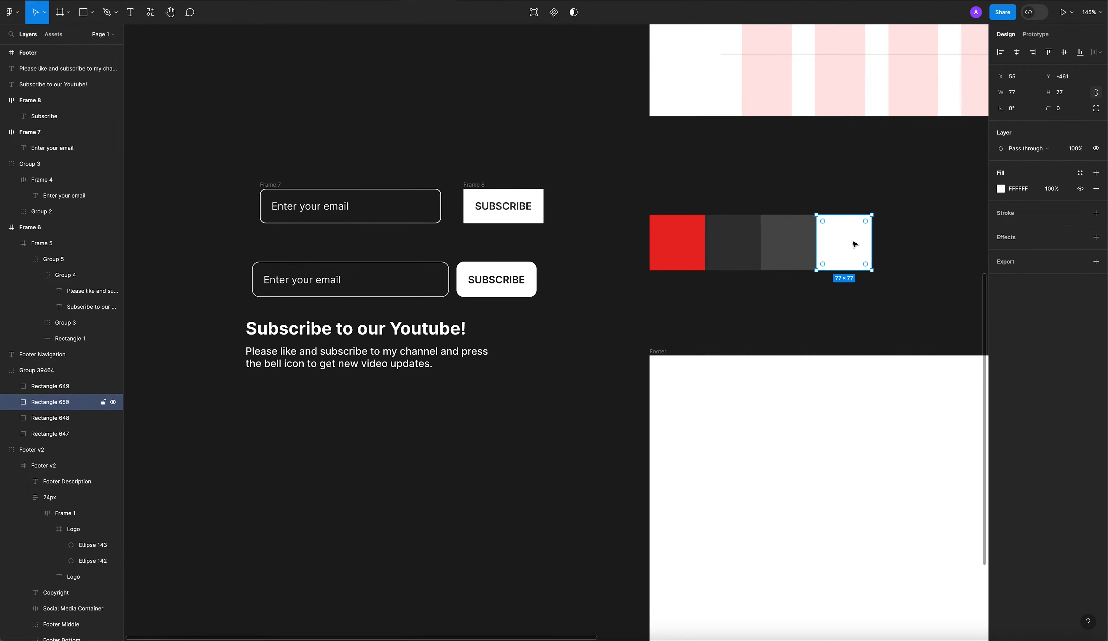
pyautogui.click(783, 188)
# Step: Give the SUBSCRIBE button frame a corner radius of 8 and enable Clip content
pyautogui.click(497, 186)
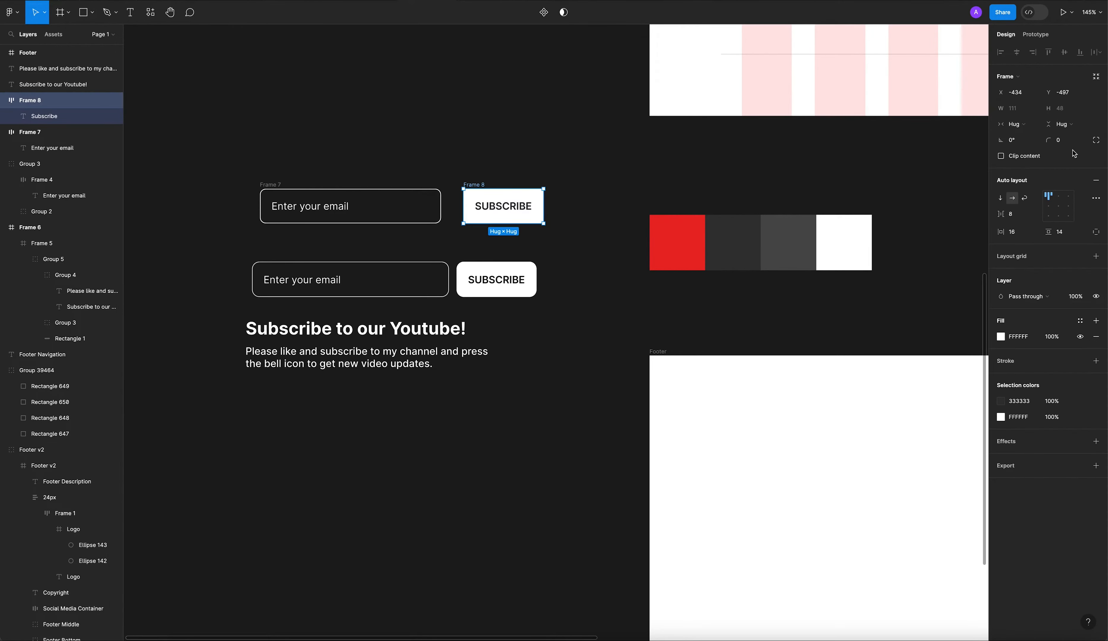
pyautogui.click(1068, 144)
pyautogui.click(578, 170)
# Step: Move the SUBSCRIBE button closer to the email field, to X -443, keeping it level with the field
pyautogui.moveTo(481, 185); pyautogui.dragTo(476, 187)
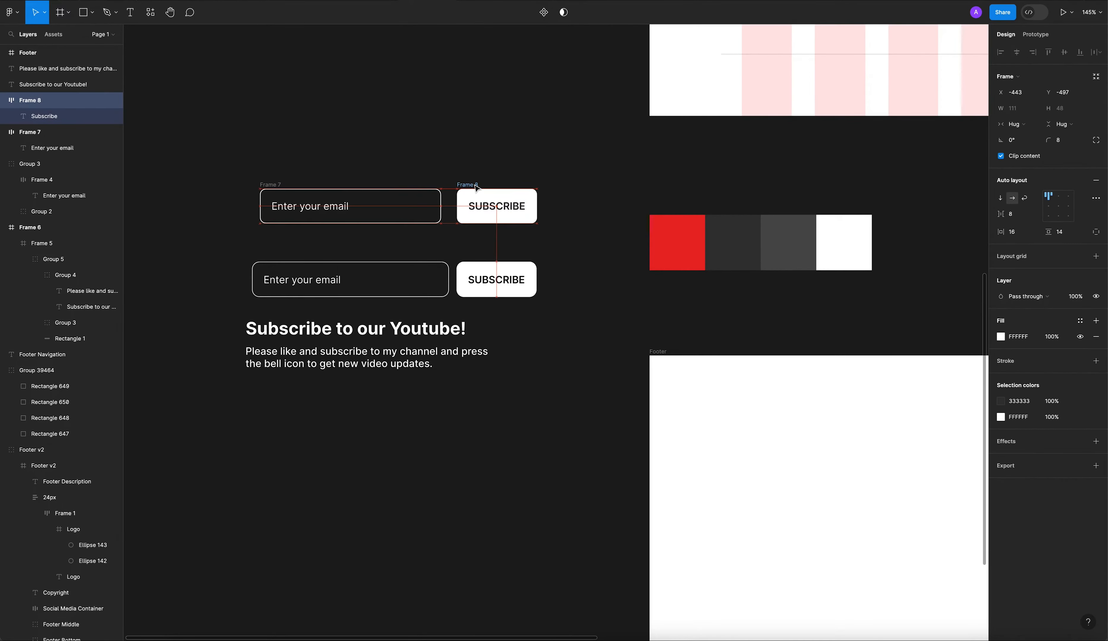
pyautogui.keyDown('shift'); pyautogui.click(260, 186); pyautogui.keyUp('shift')
pyautogui.press('Escape')
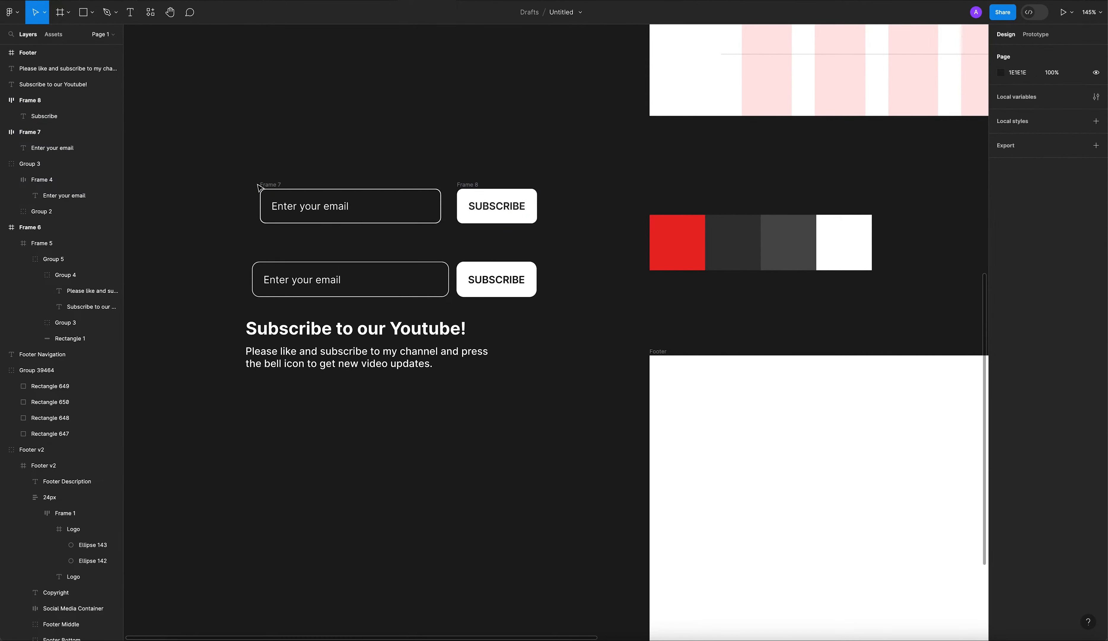
# Step: Rename the email field frame "Email" and the SUBSCRIBE button frame "Button"
pyautogui.click(272, 185)
pyautogui.write('In')
pyautogui.write('Email')
pyautogui.press('Return')
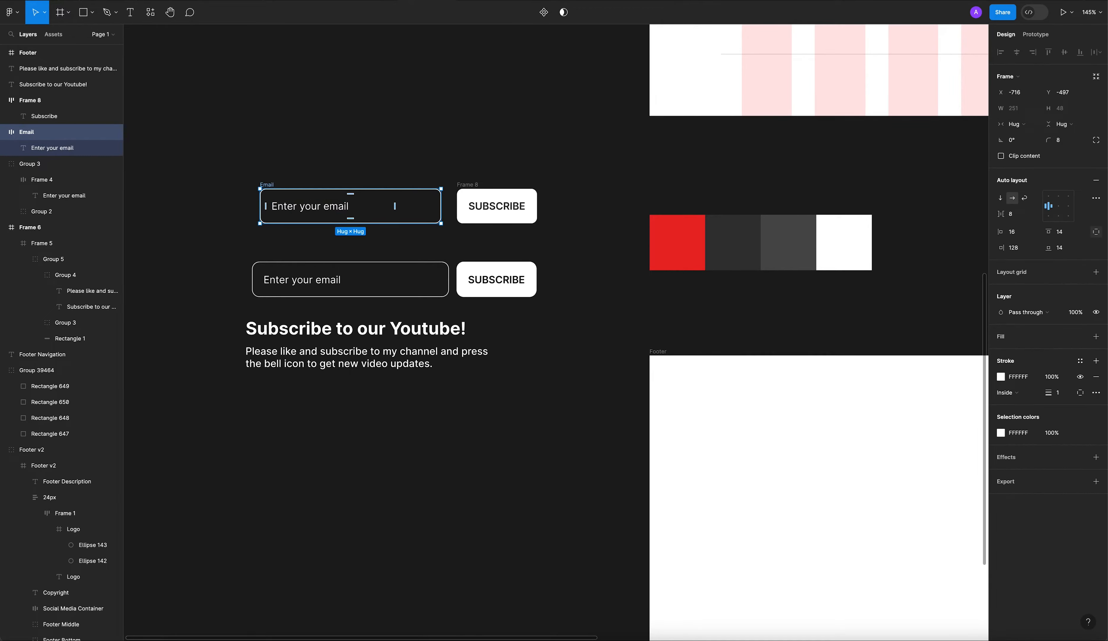
pyautogui.click(476, 185)
pyautogui.doubleClick(467, 185)
pyautogui.write('Button')
pyautogui.press('Return')
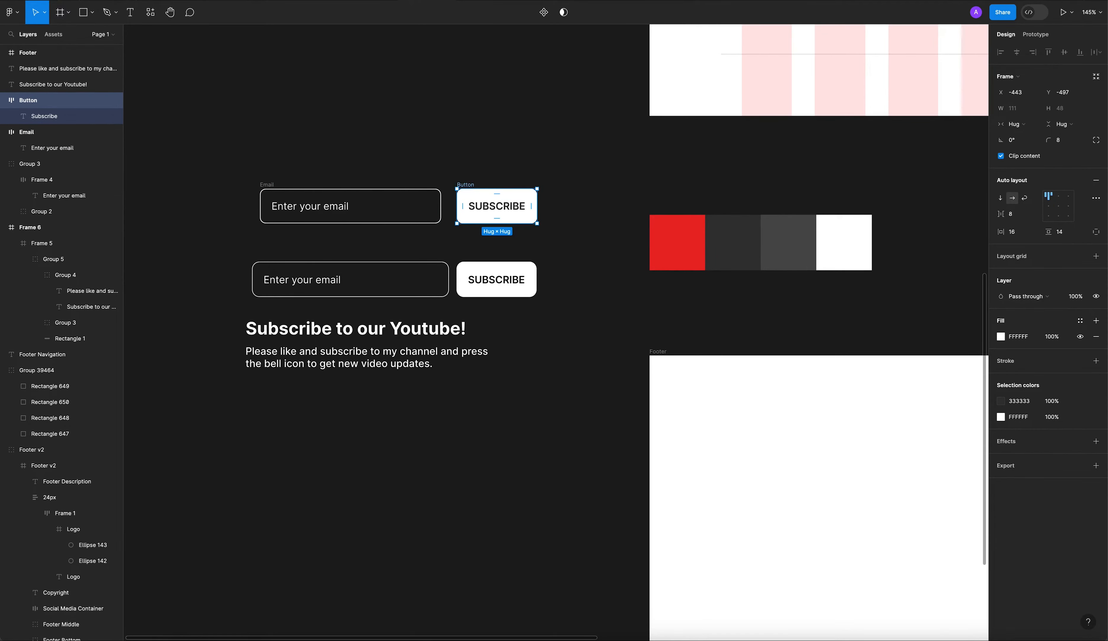
# Step: Delete the reference email field and SUBSCRIBE button beneath the newly built row
pyautogui.click(361, 123)
pyautogui.moveTo(215, 245); pyautogui.dragTo(533, 312)
pyautogui.press('Delete')
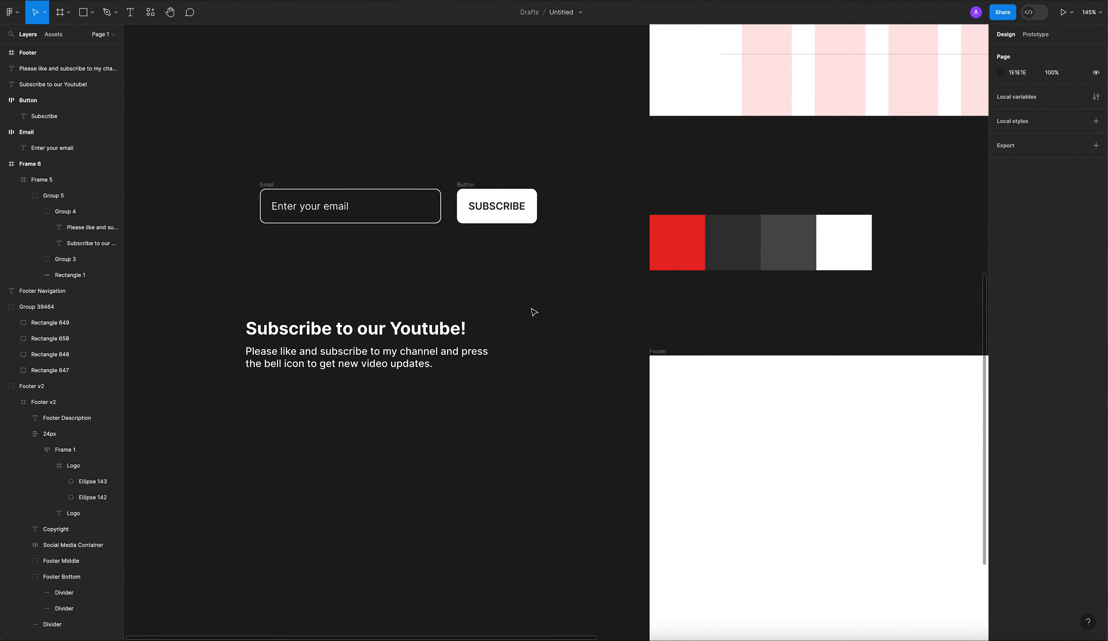
# Step: Wrap the Email and Button frames together in a horizontal auto layout frame with a gap of 12
pyautogui.click(274, 184)
pyautogui.keyDown('shift'); pyautogui.click(471, 185); pyautogui.keyUp('shift')
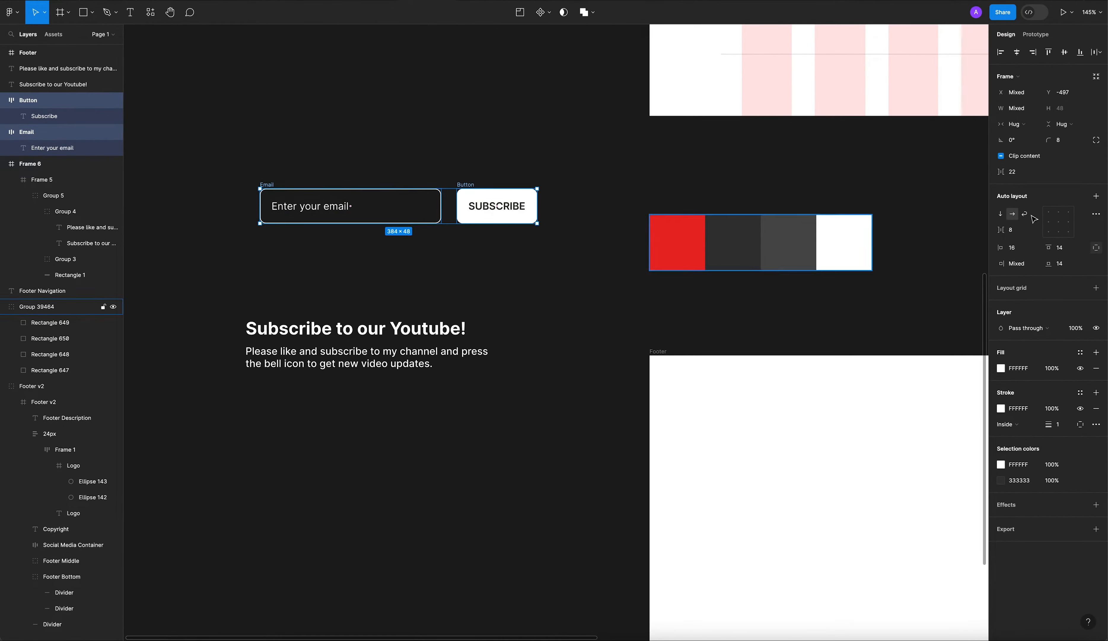
pyautogui.click(1096, 199)
pyautogui.click(1019, 219)
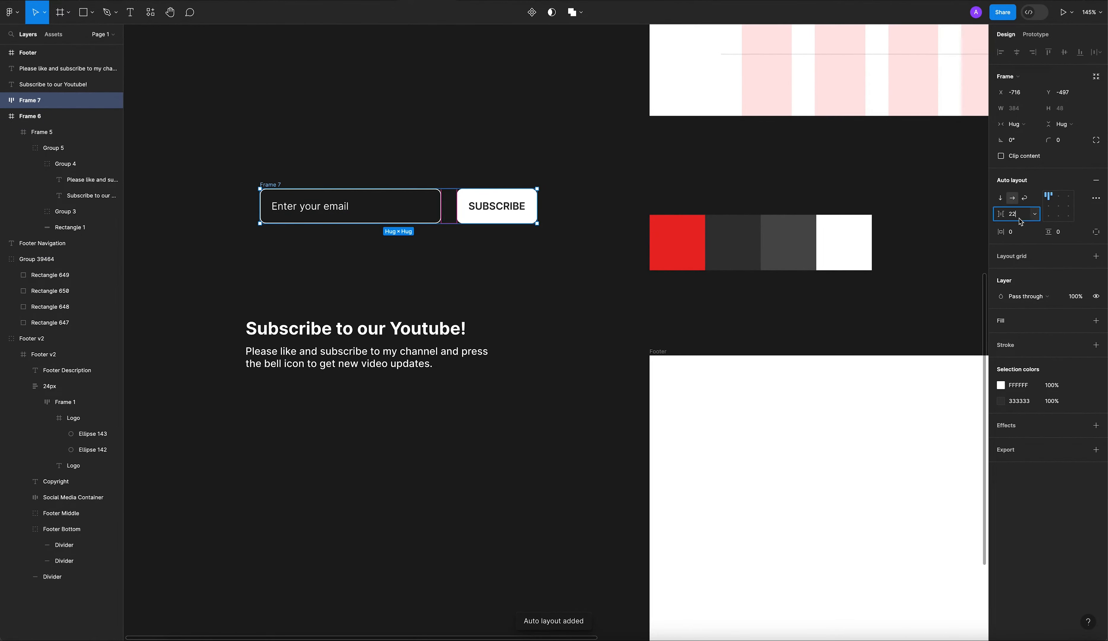
pyautogui.write('12')
pyautogui.press('Return')
pyautogui.click(376, 274)
# Step: Rename the outer auto layout frame holding the field and button "Email"
pyautogui.click(263, 185)
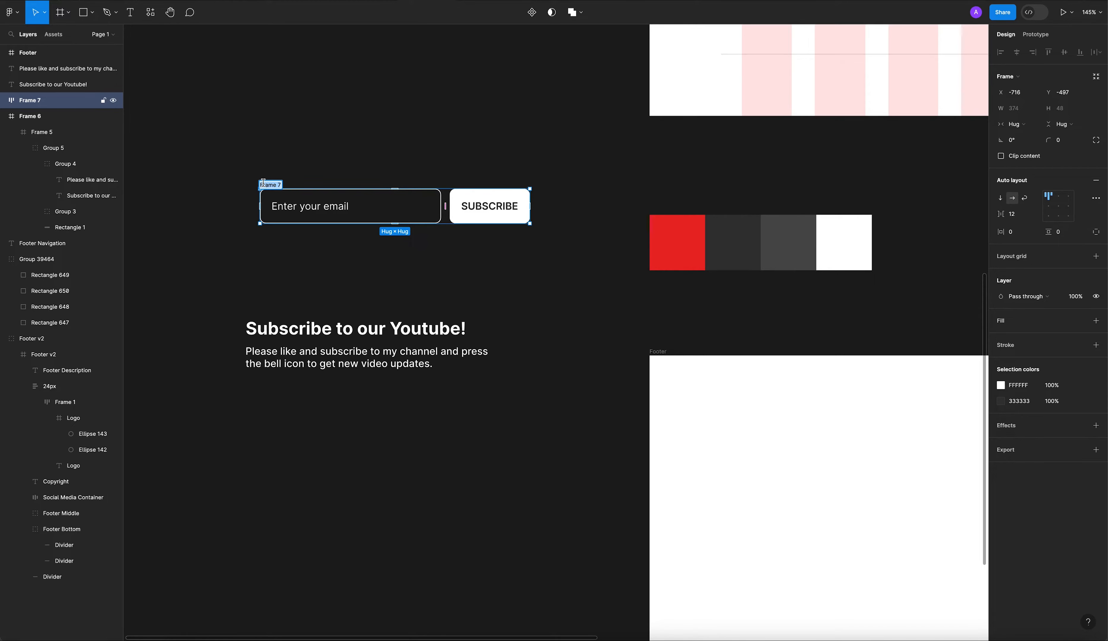
pyautogui.write('Email')
pyautogui.press('Return')
pyautogui.click(462, 151)
# Step: Set the "Enter your email" text's width to Fill container
pyautogui.doubleClick(328, 212)
pyautogui.click(1033, 113)
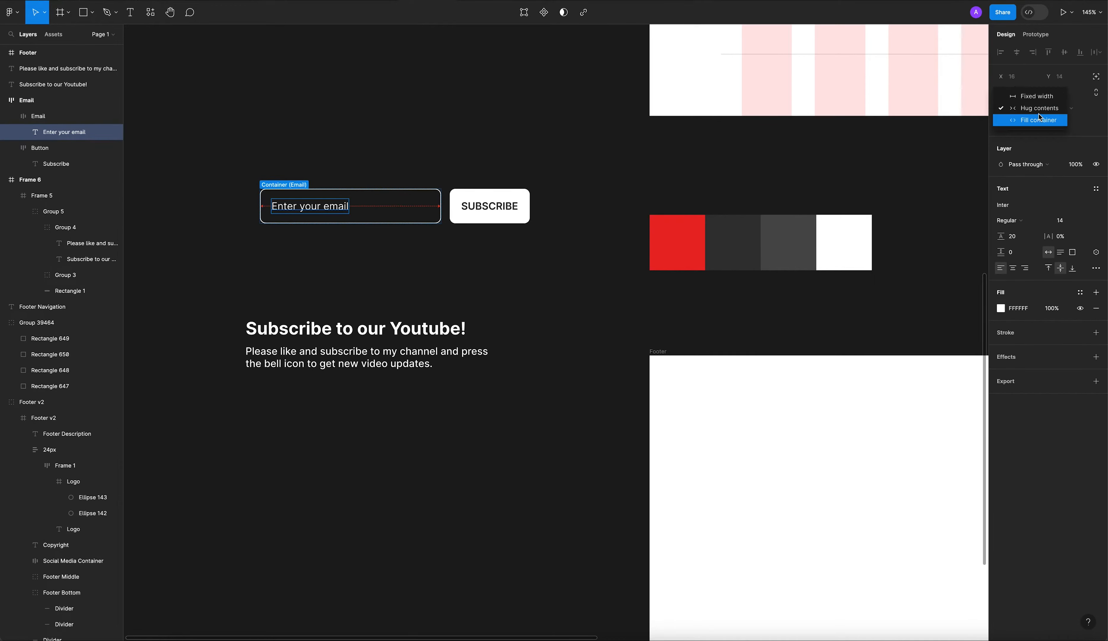
pyautogui.click(1053, 121)
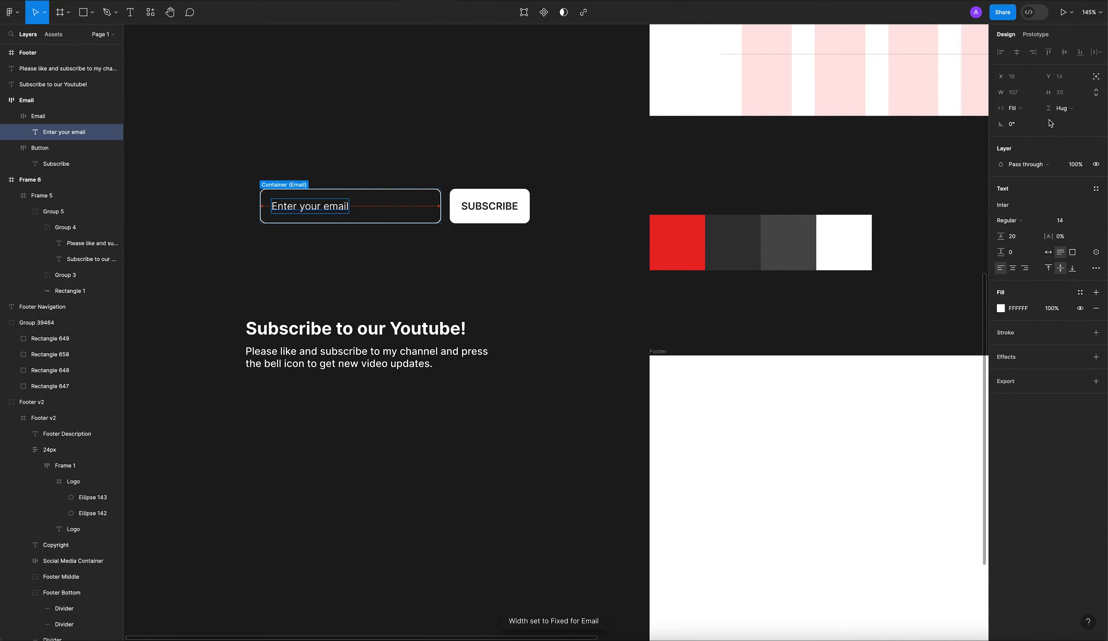
pyautogui.click(464, 259)
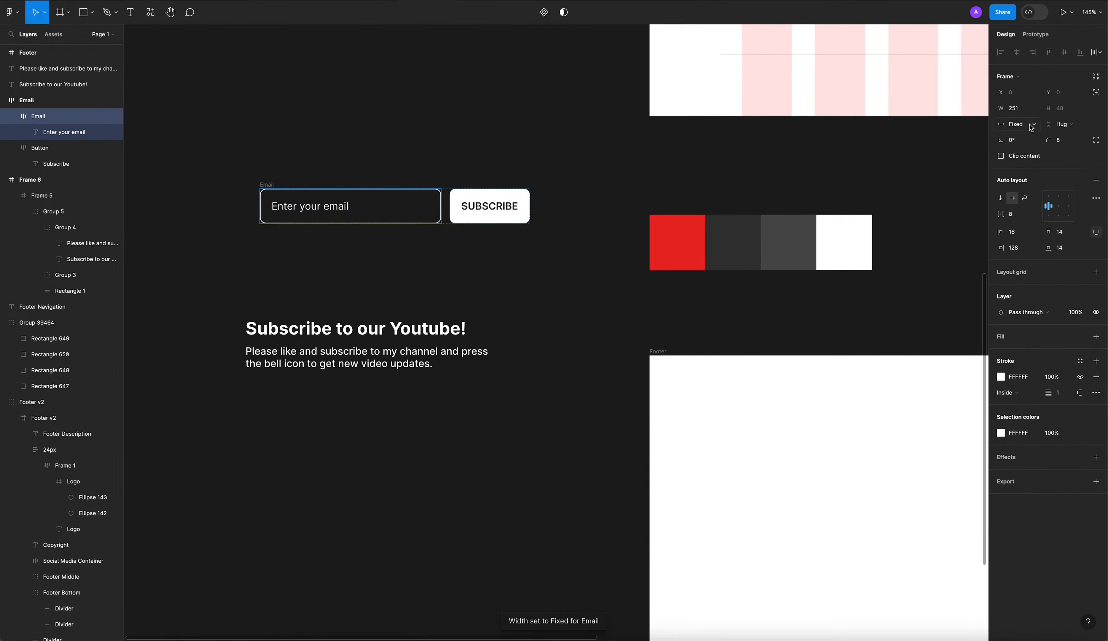
# Step: Set the inner email field frame's width to Fill container and its height to Fixed
pyautogui.click(1026, 125)
pyautogui.click(1034, 148)
pyautogui.click(1068, 124)
pyautogui.click(1064, 121)
pyautogui.click(411, 227)
# Step: Try setting the SUBSCRIBE button's width to Fill container, and undo the change
pyautogui.click(471, 194)
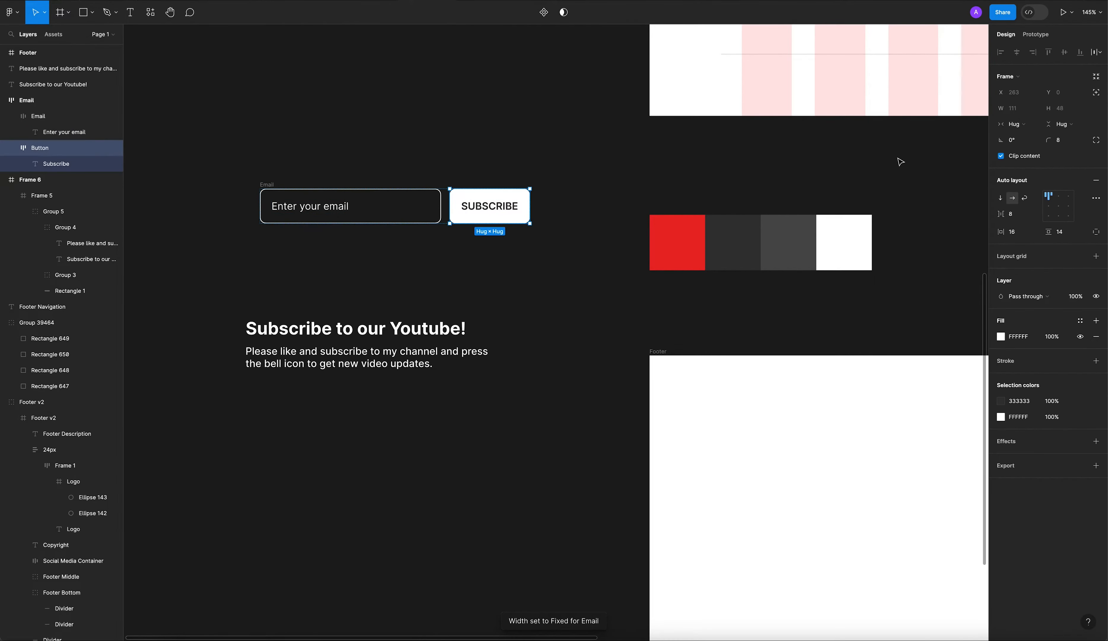
pyautogui.click(1020, 124)
pyautogui.click(1036, 140)
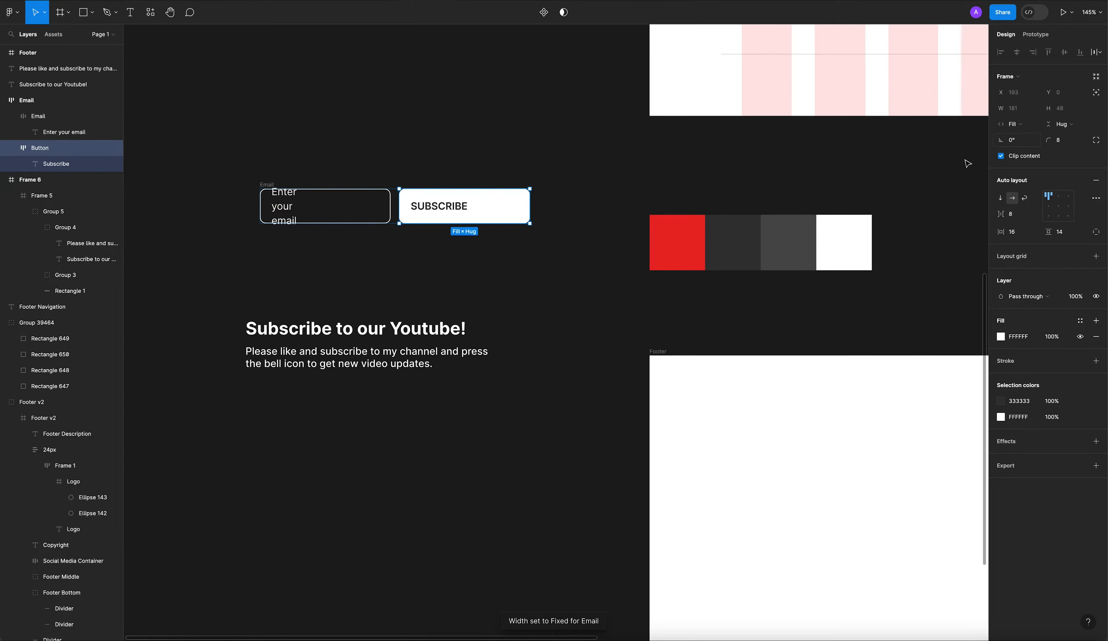
pyautogui.press('super+z')
pyautogui.click(532, 263)
pyautogui.click(512, 207)
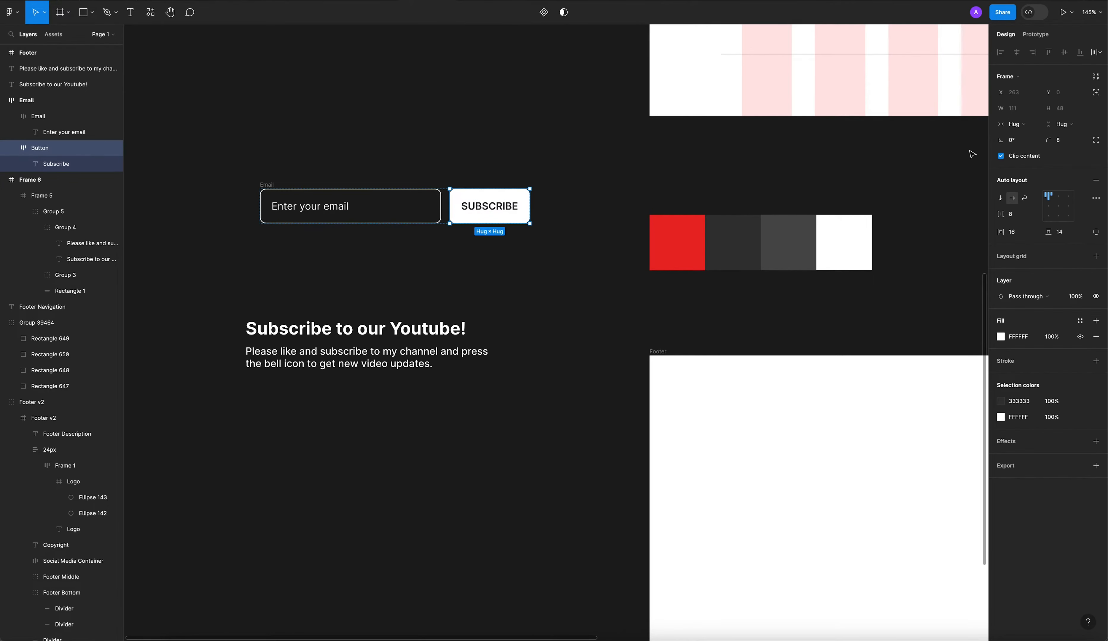
# Step: Try narrowing the inner email field frame by hand, and undo the resize
pyautogui.click(377, 167)
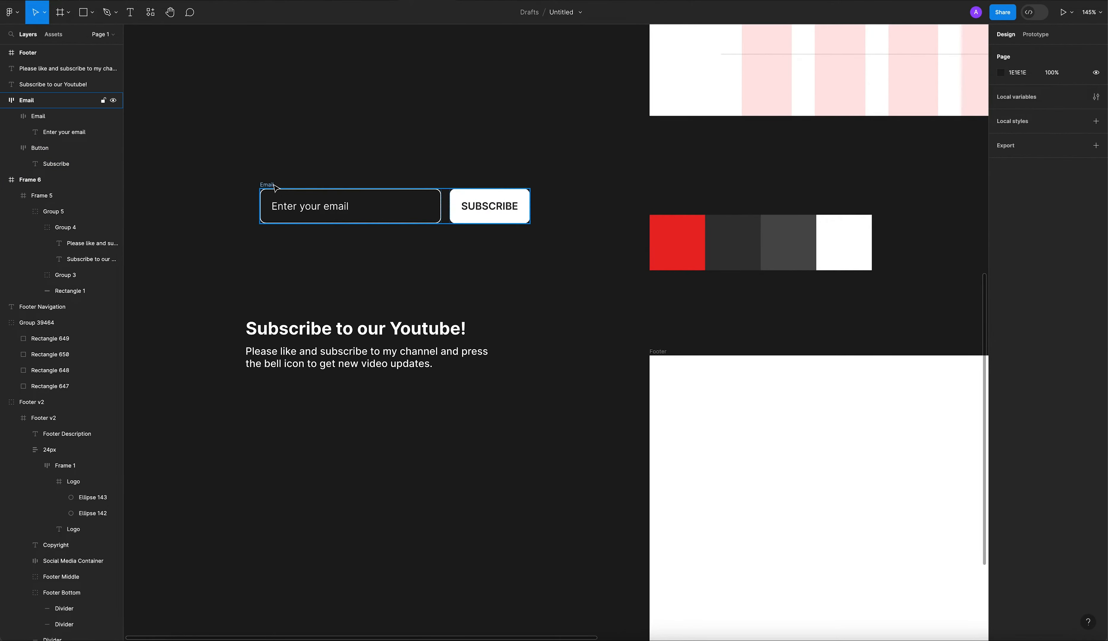
pyautogui.click(431, 220)
pyautogui.click(431, 220)
pyautogui.moveTo(441, 214); pyautogui.dragTo(411, 213)
pyautogui.press('super+z')
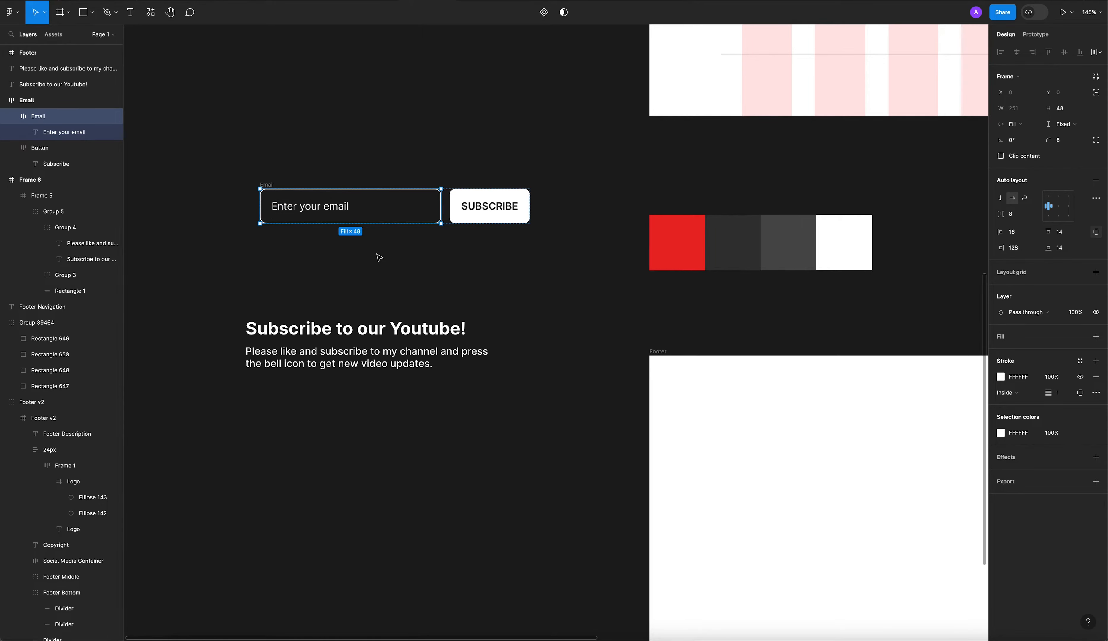
pyautogui.click(378, 254)
# Step: Check the sizing of the "Enter your email" text and the alignment and padding of its field frame
pyautogui.keyDown('super'); pyautogui.click(336, 211); pyautogui.keyUp('super')
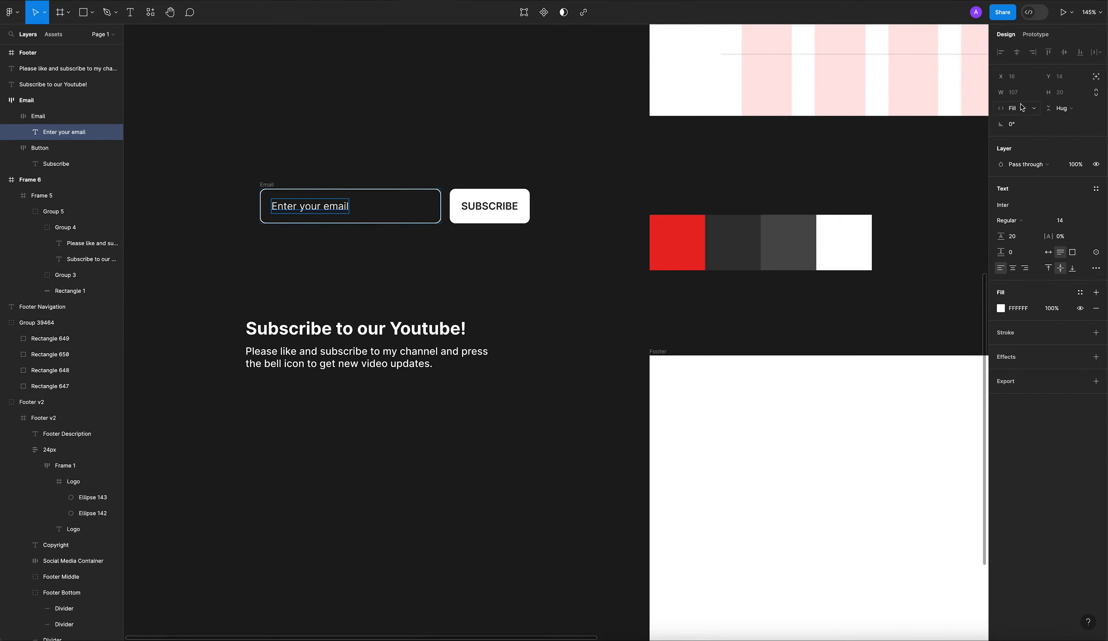
pyautogui.click(382, 215)
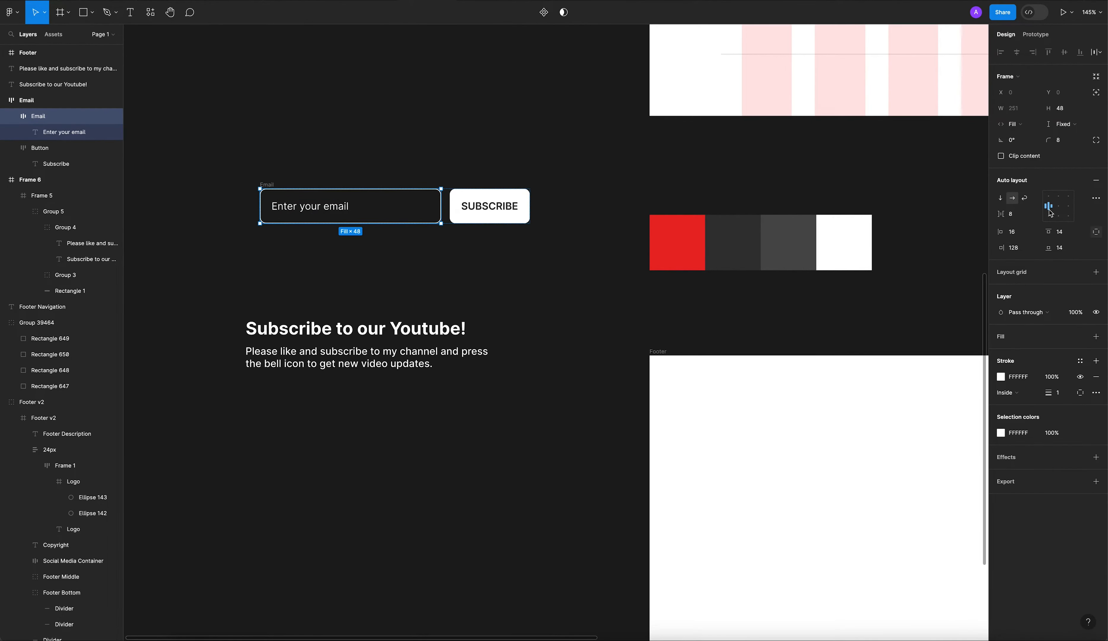
pyautogui.click(1050, 207)
pyautogui.click(1019, 252)
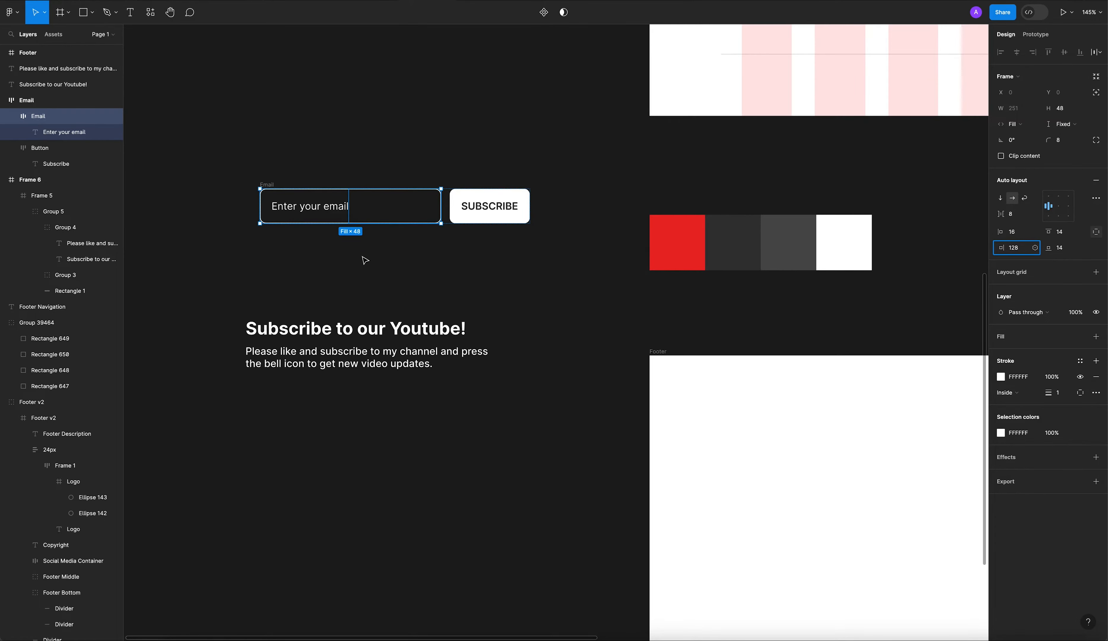
pyautogui.press('Return')
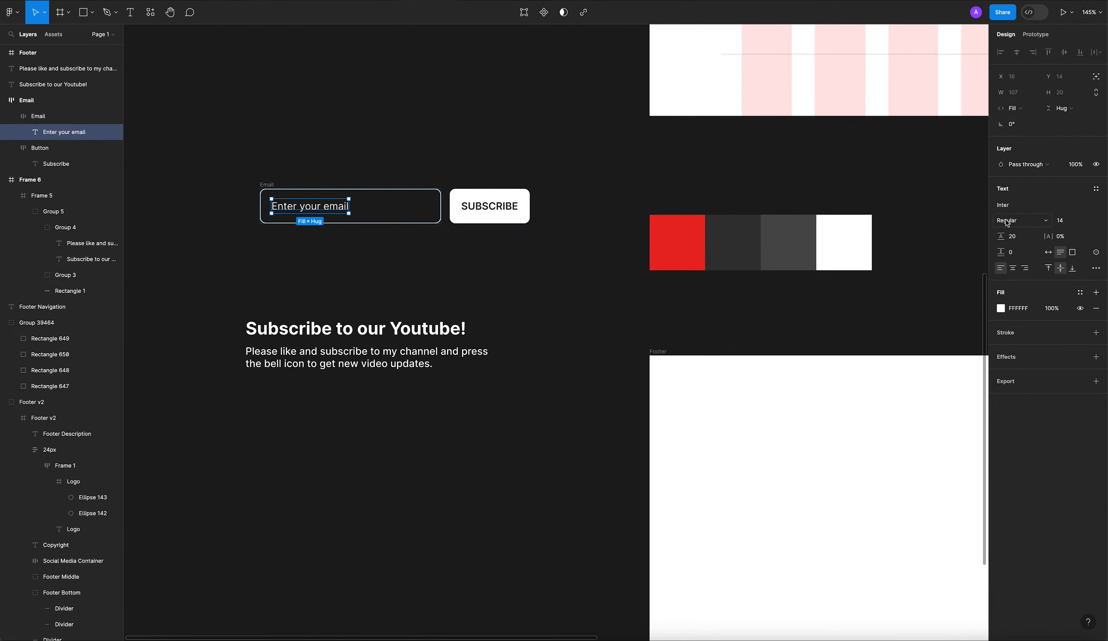
pyautogui.click(363, 242)
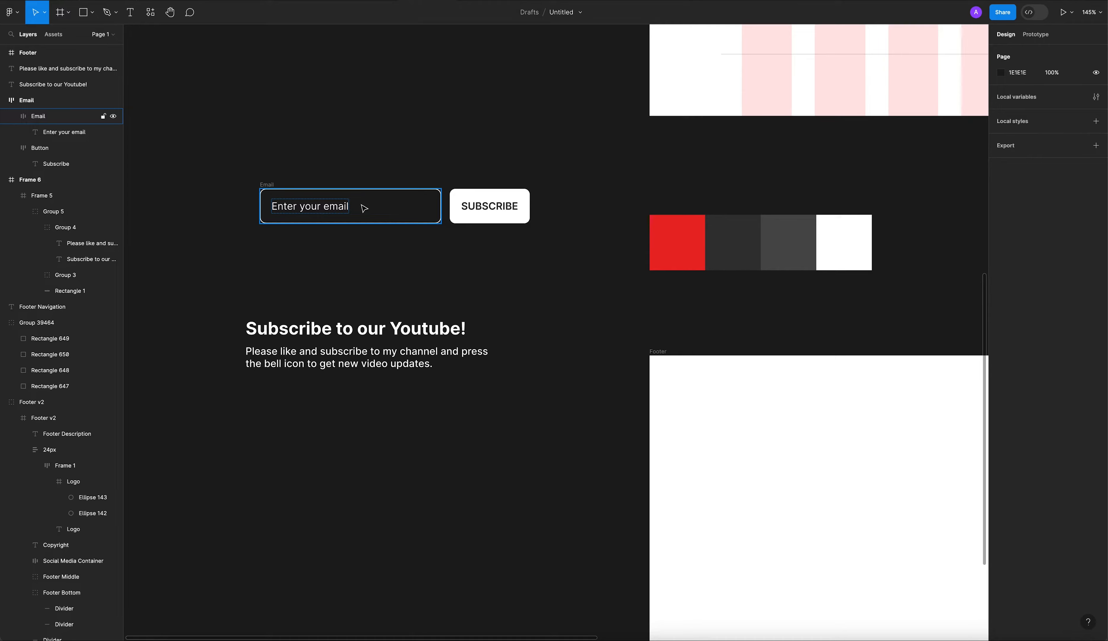
pyautogui.click(363, 205)
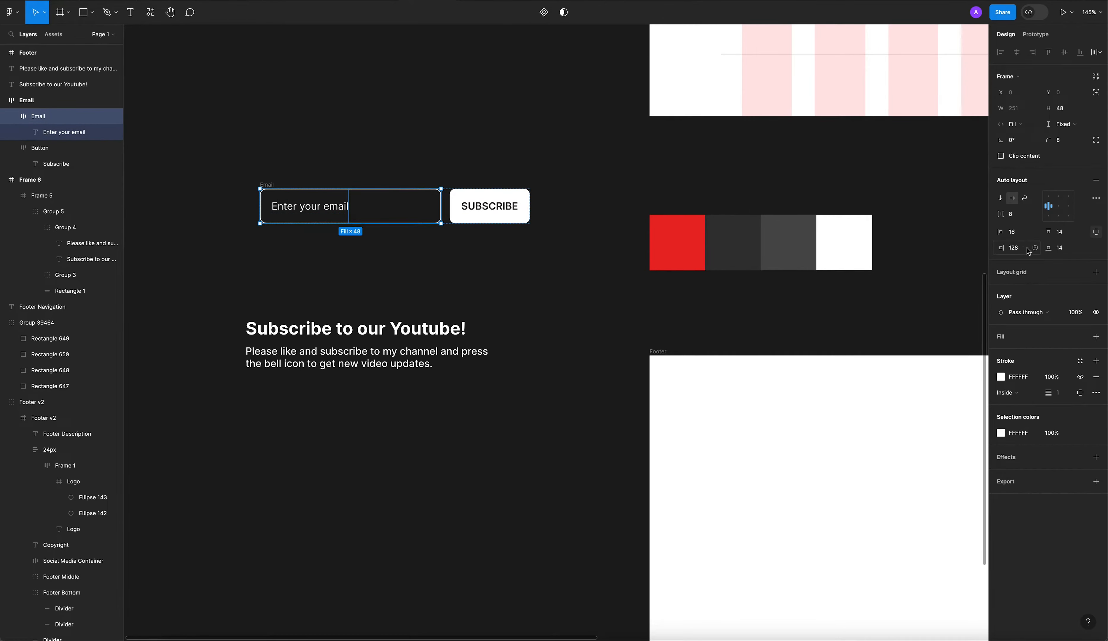
# Step: Change the email field frame's horizontal sizing so that the "Enter your email" text gets a fixed width
pyautogui.click(1012, 124)
pyautogui.click(1028, 95)
pyautogui.click(472, 304)
# Step: Move the whole email and SUBSCRIBE row down, closer to the "Subscribe to our Youtube!" heading
pyautogui.click(276, 188)
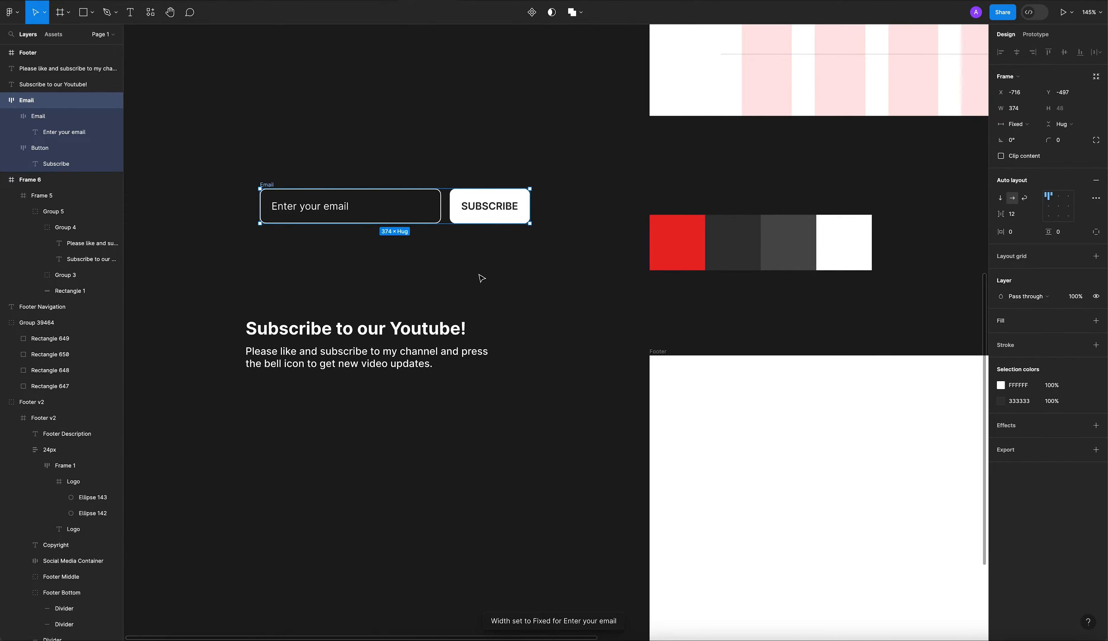
pyautogui.click(436, 269)
pyautogui.keyDown('super'); pyautogui.click(324, 208); pyautogui.keyUp('super')
pyautogui.click(419, 255)
pyautogui.moveTo(270, 183); pyautogui.dragTo(275, 205)
# Step: Rewrap the description under the "Subscribe to our Youtube!" heading so that its second line starts with "and press"
pyautogui.click(338, 330)
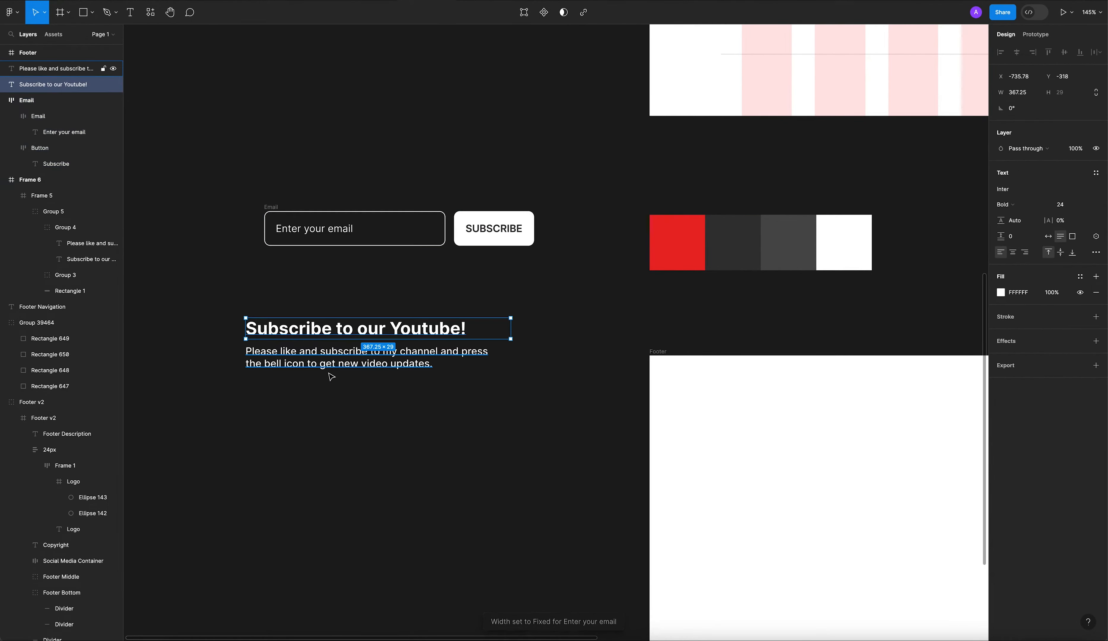
pyautogui.click(333, 382)
pyautogui.click(314, 334)
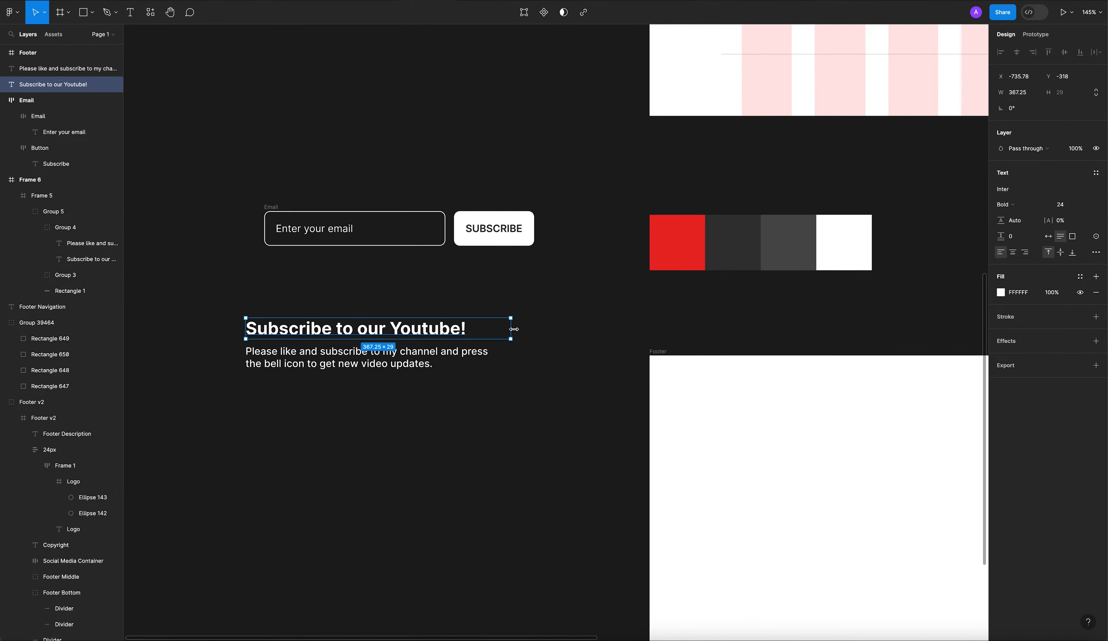
pyautogui.click(499, 396)
pyautogui.click(459, 363)
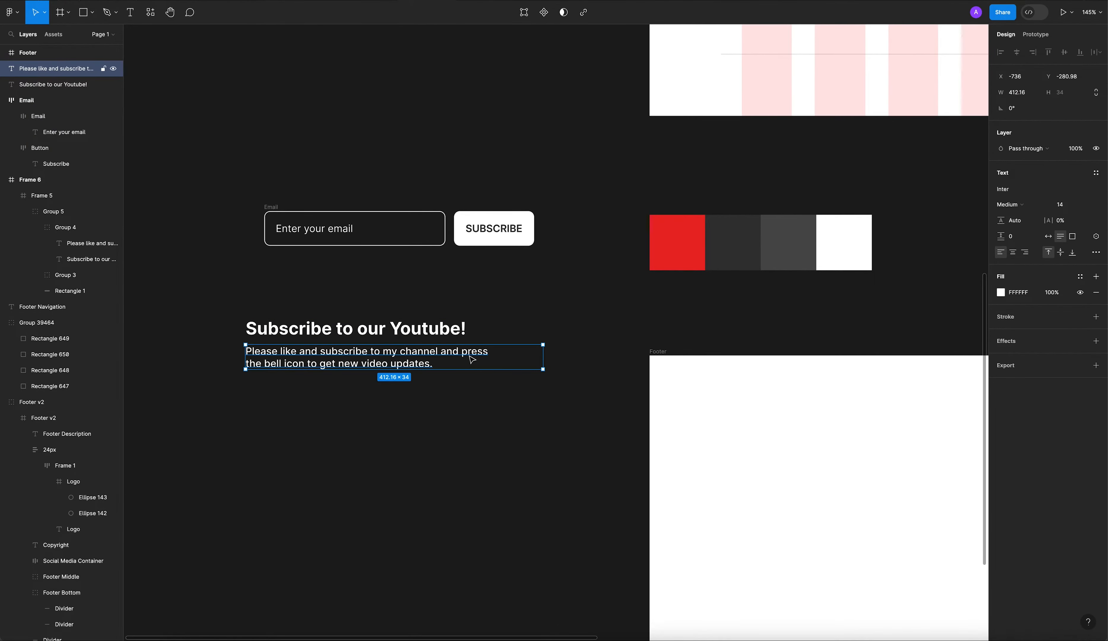
pyautogui.doubleClick(472, 359)
pyautogui.click(441, 353)
pyautogui.press('BackSpace')
pyautogui.press('Return')
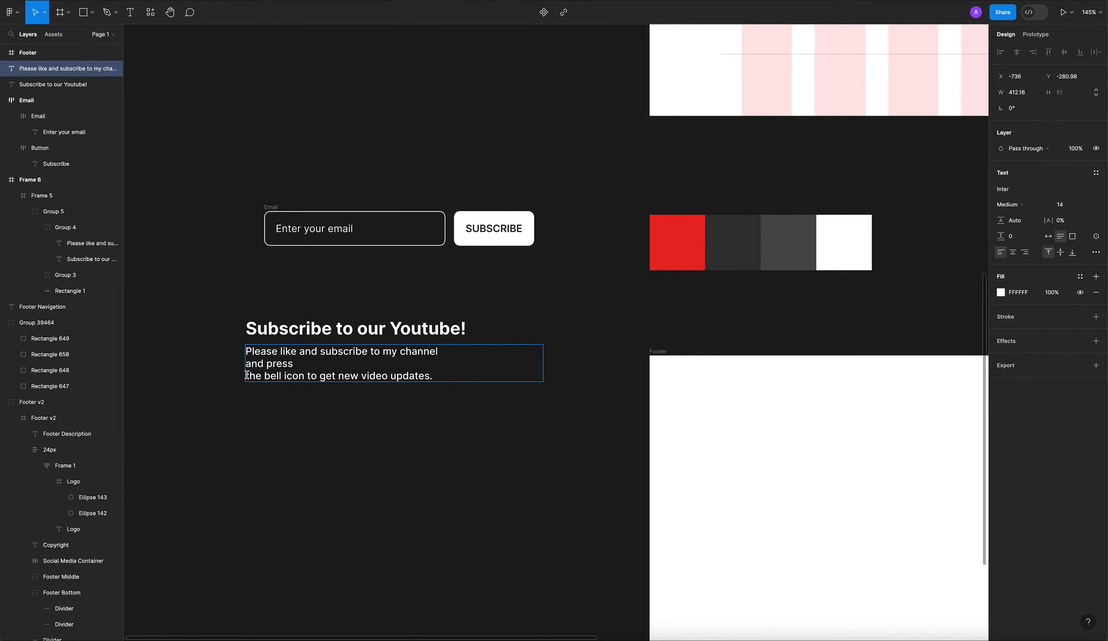
pyautogui.press('BackSpace')
pyautogui.click(501, 409)
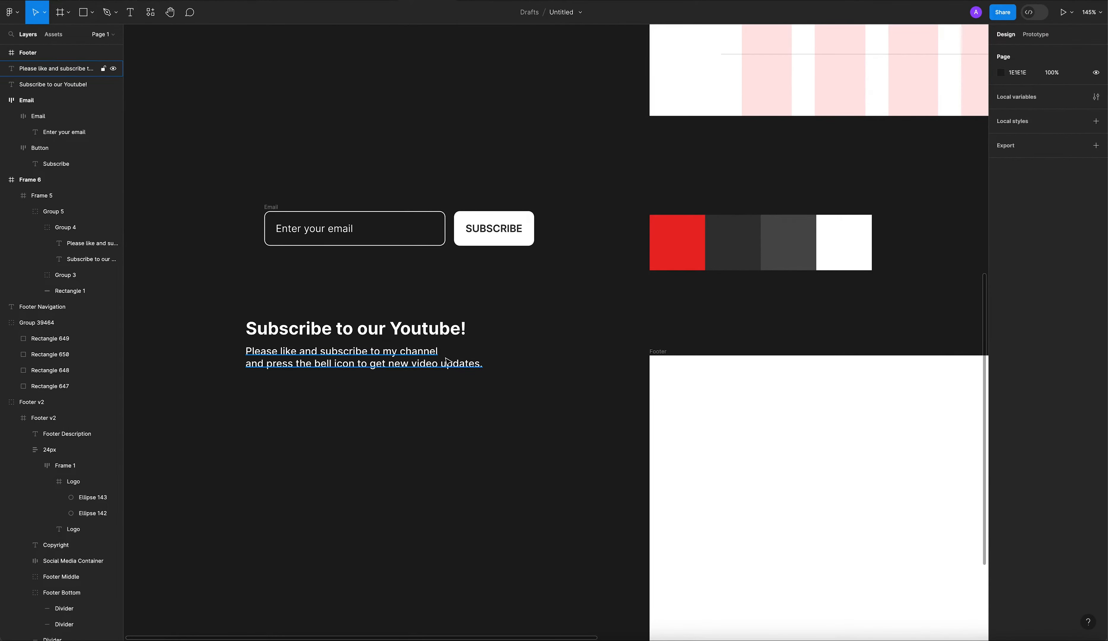
# Step: Set the heading and description text boxes to auto width so that they fit their text
pyautogui.click(532, 360)
pyautogui.click(472, 385)
# Step: Try breaking the description before "video updates." onto a third line, and undo the change
pyautogui.doubleClick(446, 363)
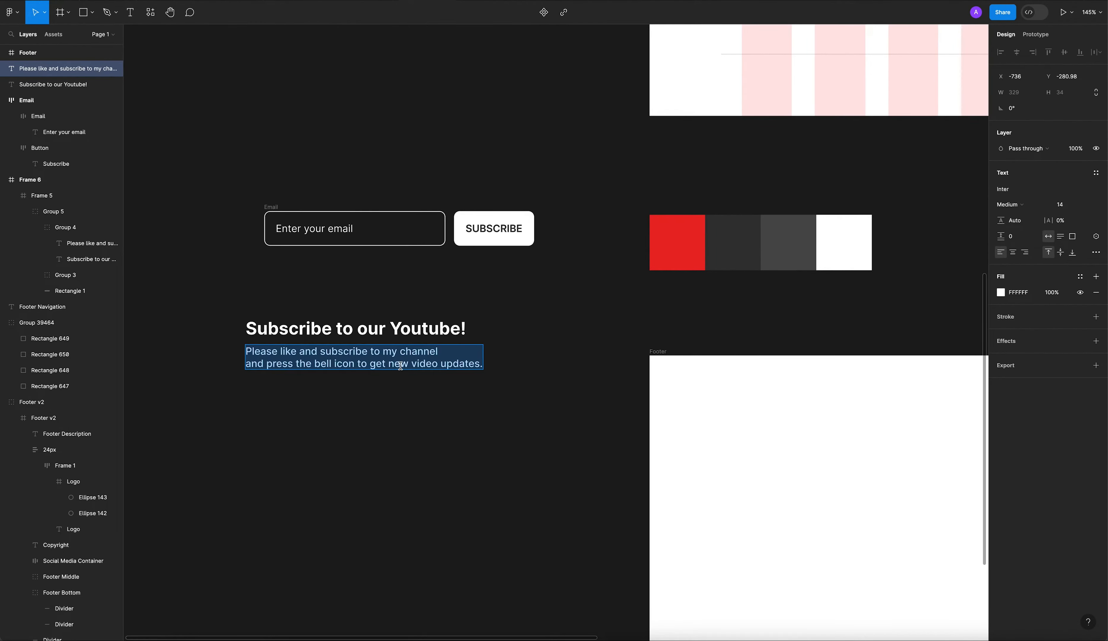
pyautogui.click(417, 363)
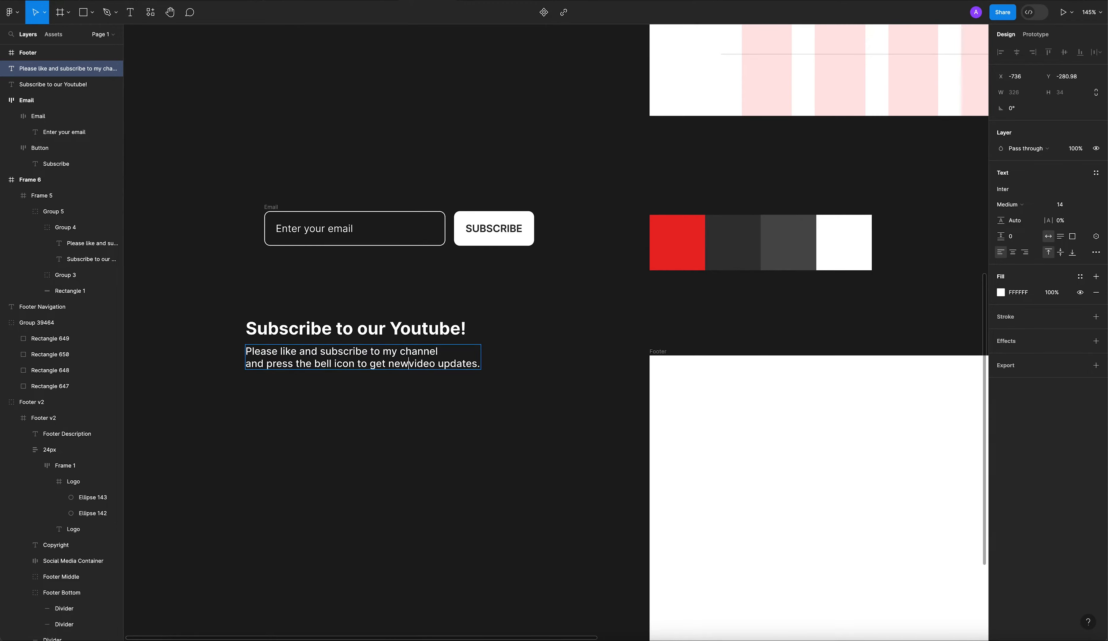
pyautogui.press('Return')
pyautogui.click(395, 455)
pyautogui.hotkey('ctrl', 'z')
pyautogui.hotkey('ctrl', 'z')
pyautogui.hotkey('ctrl', 'z')
pyautogui.hotkey('ctrl', 'z')
pyautogui.hotkey('ctrl', 'z')
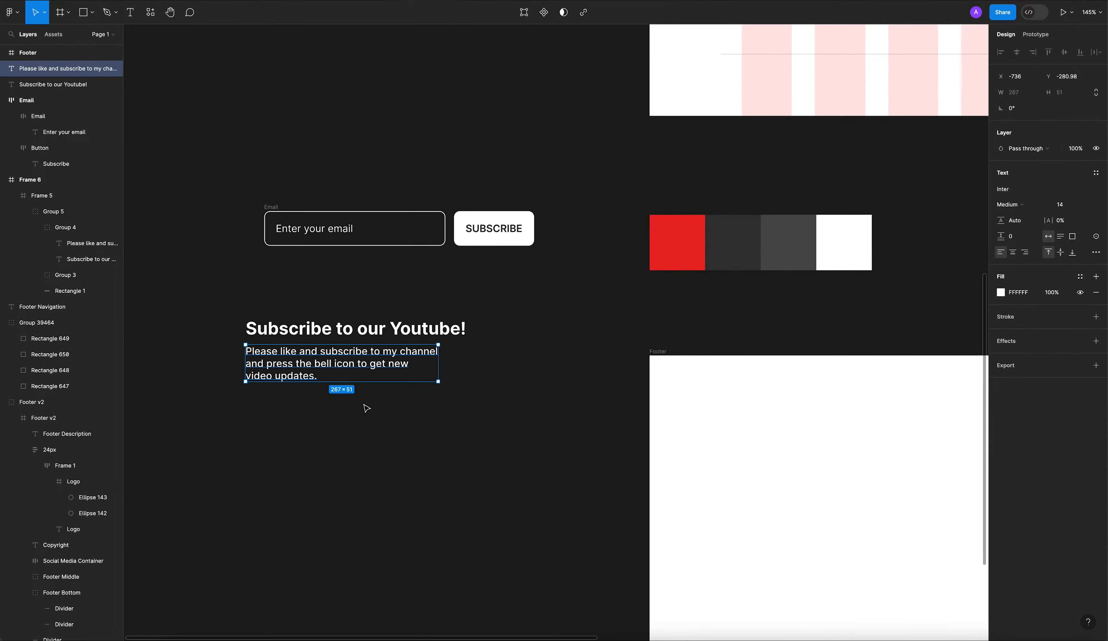
# Step: Wrap the "Subscribe to our Youtube!" heading and its description together in an auto layout frame
pyautogui.moveTo(215, 309); pyautogui.dragTo(492, 408)
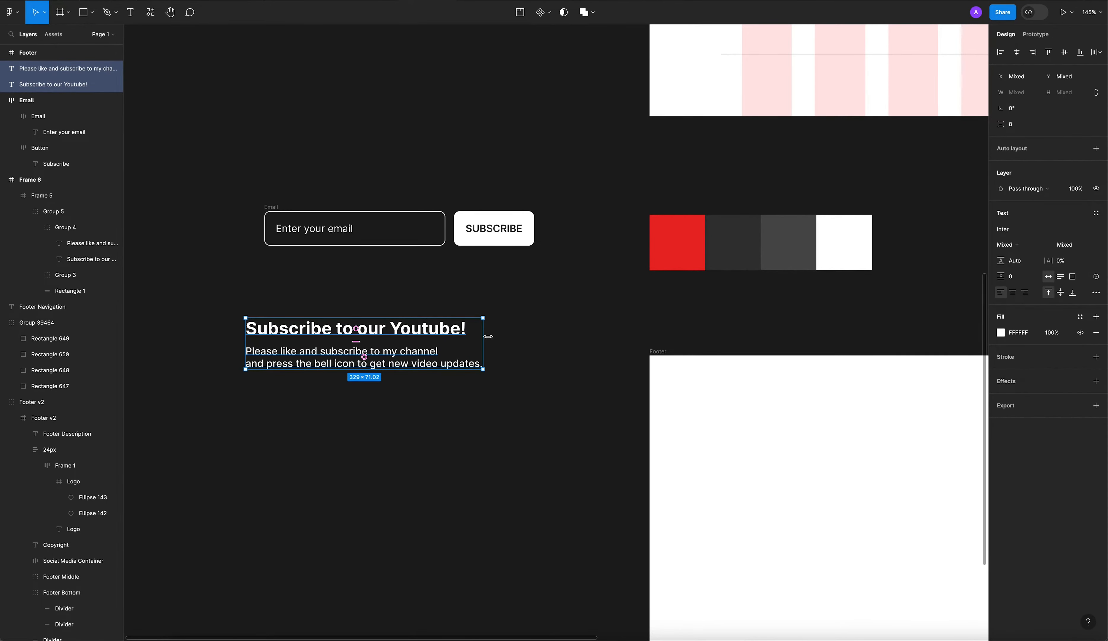
pyautogui.rightClick(454, 342)
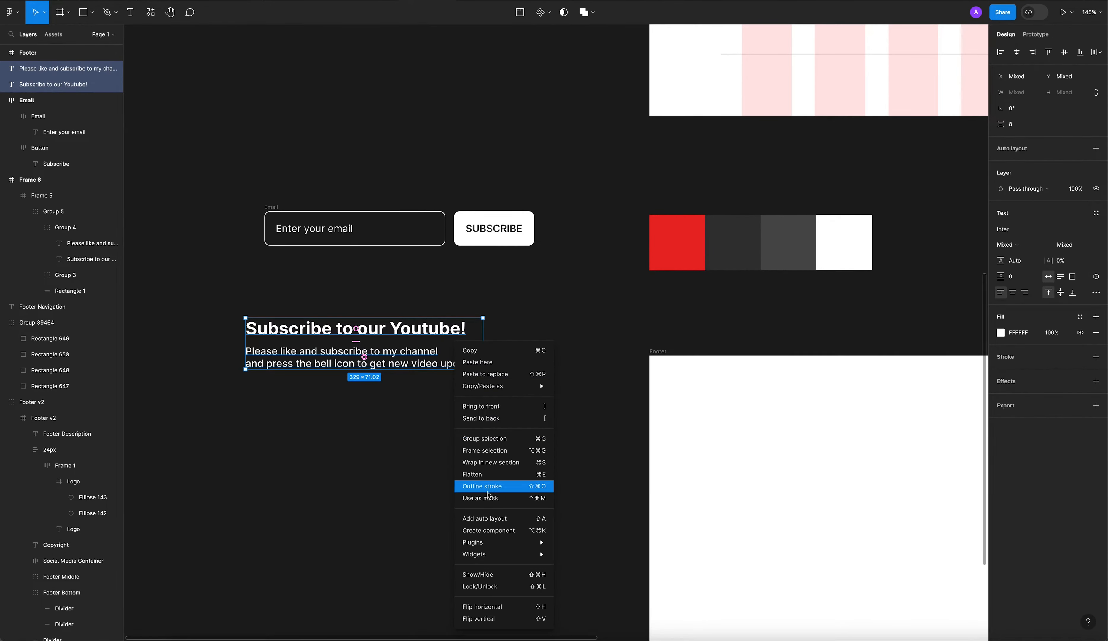
pyautogui.click(483, 518)
pyautogui.press('Escape')
# Step: Rename the auto layout frame holding the heading and description as Copy
pyautogui.click(248, 313)
pyautogui.doubleClick(260, 314)
pyautogui.write('Copy')
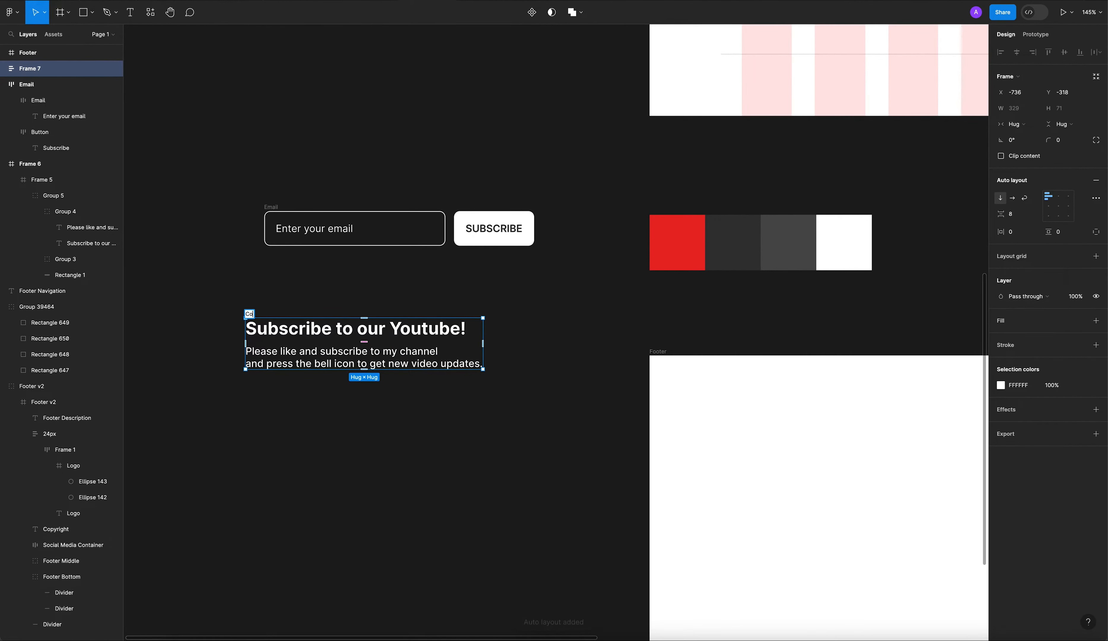
pyautogui.press('Return')
pyautogui.press('Escape')
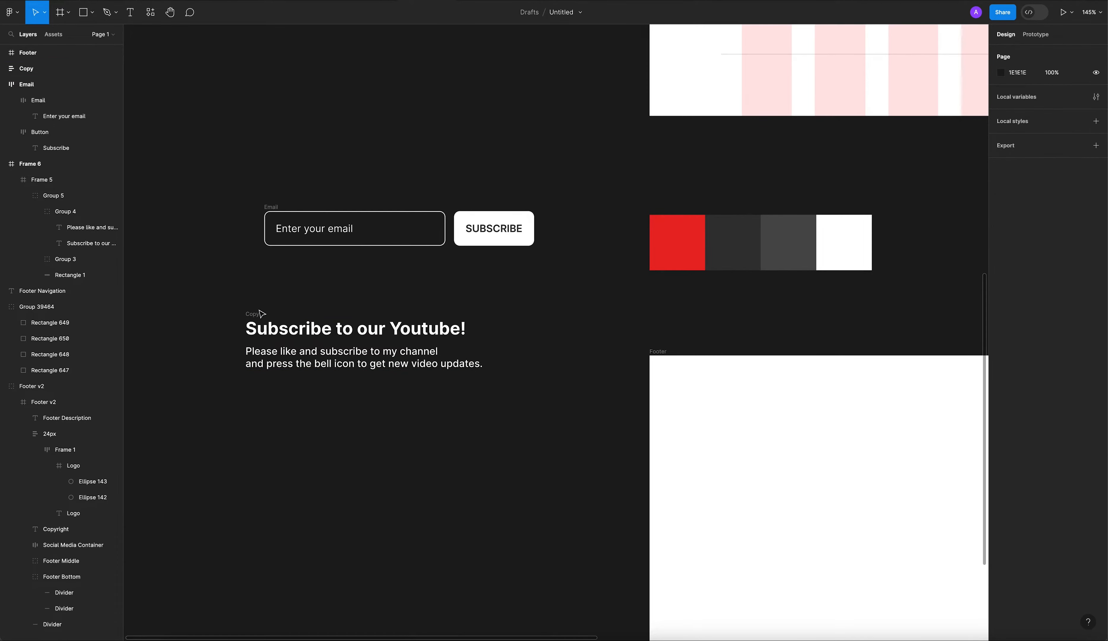
# Step: Combine the Copy frame and the Email row into one auto layout frame with horizontal direction
pyautogui.click(260, 311)
pyautogui.moveTo(261, 311); pyautogui.dragTo(234, 284)
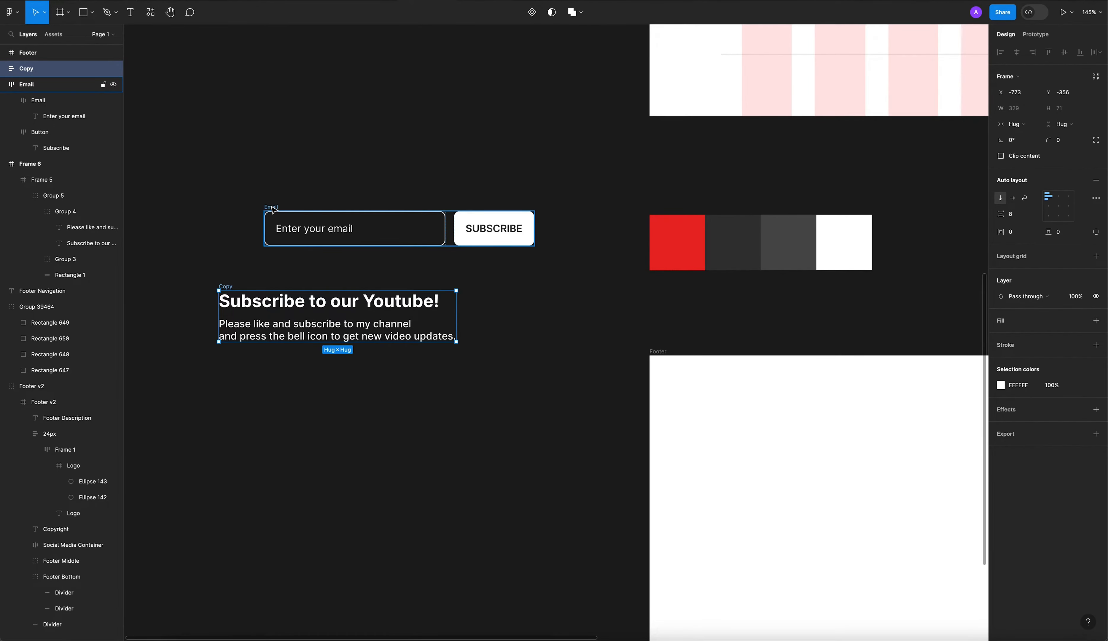
pyautogui.keyDown('shift'); pyautogui.click(262, 211); pyautogui.keyUp('shift')
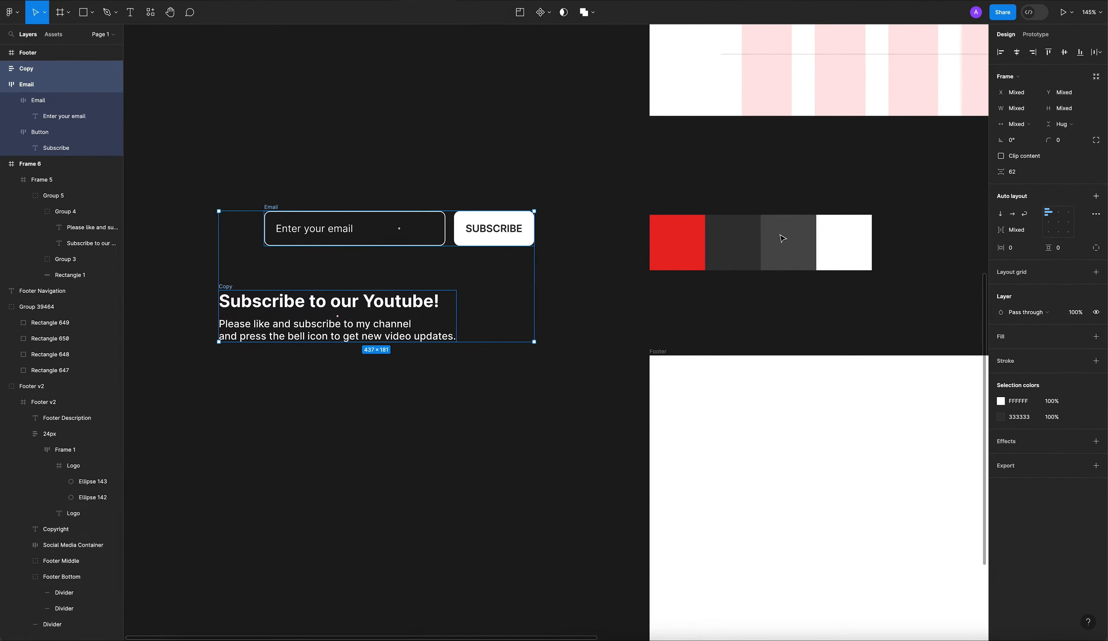
pyautogui.click(1096, 195)
pyautogui.click(1013, 199)
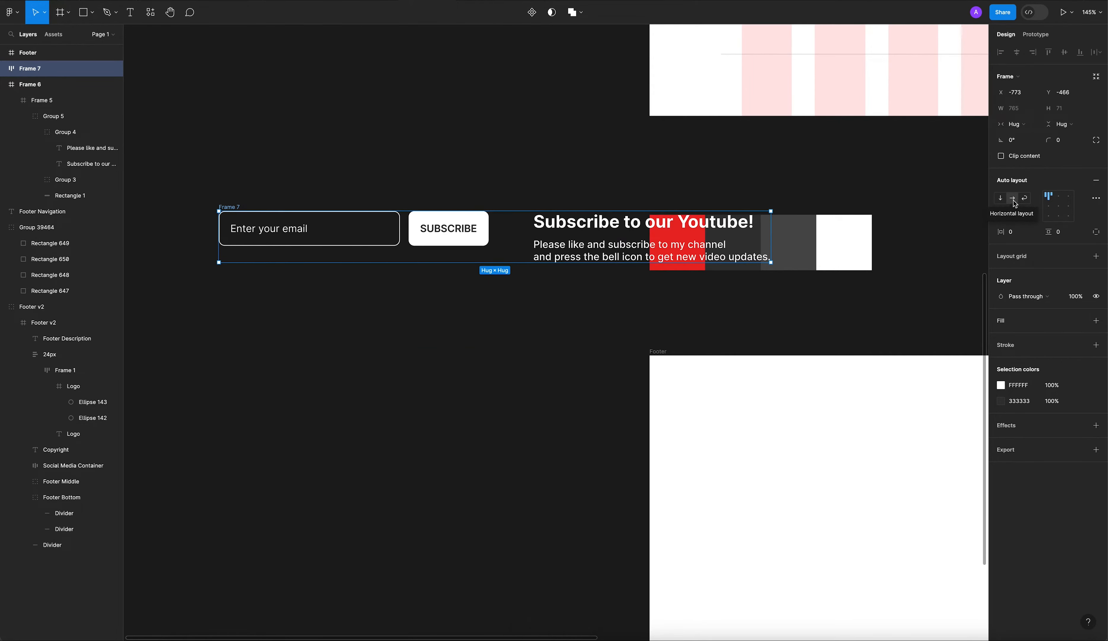
# Step: Reorder the combined frame so that the Copy block comes before the email field and SUBSCRIBE button
pyautogui.click(479, 335)
pyautogui.click(548, 230)
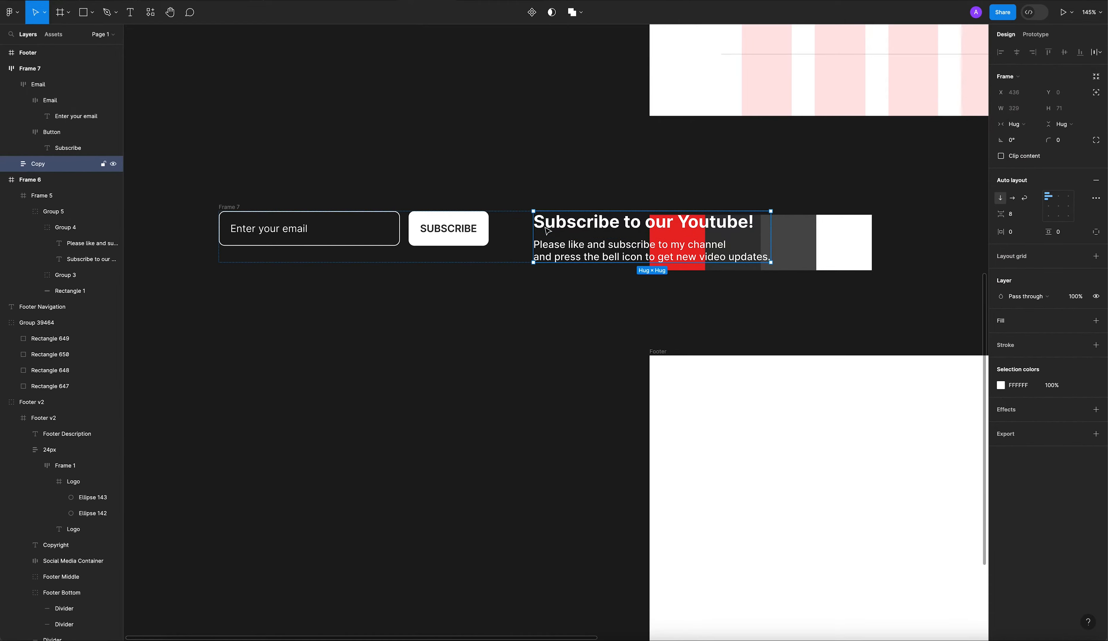
pyautogui.press('Left')
pyautogui.press('Escape')
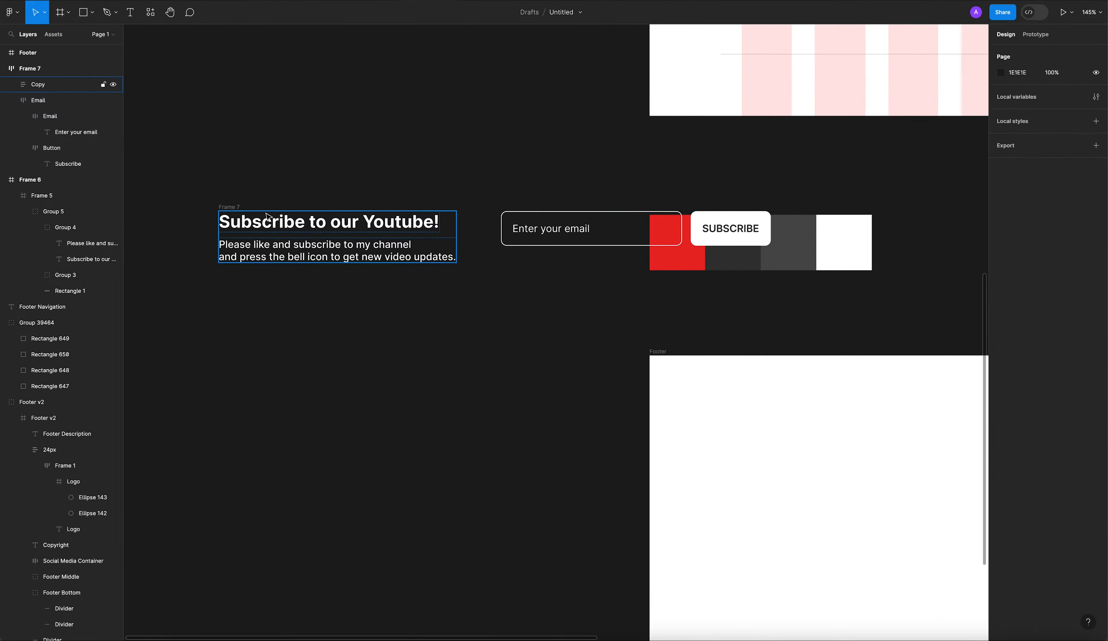
# Step: Move the combined frame below the color swatches and align its contents to the left and vertical center
pyautogui.moveTo(224, 212); pyautogui.dragTo(174, 288)
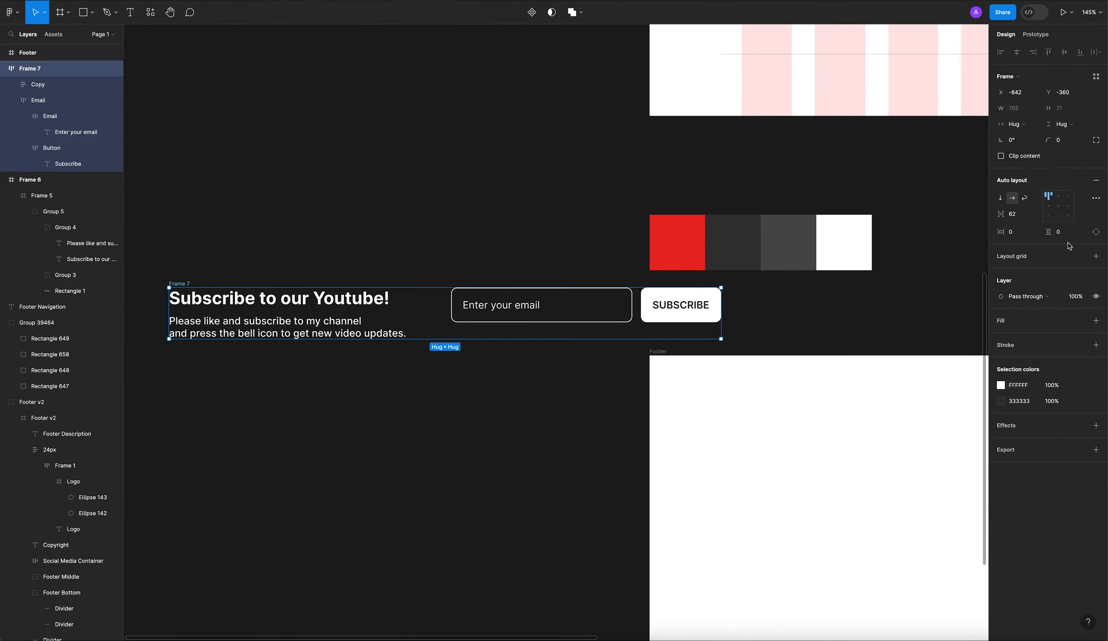
pyautogui.click(1048, 205)
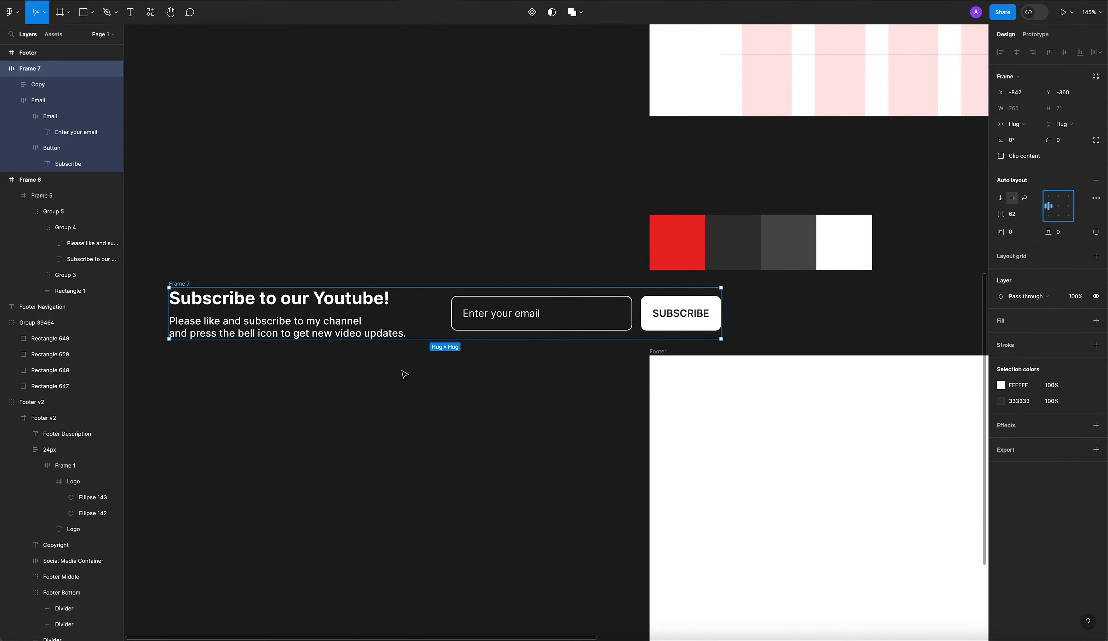
pyautogui.click(188, 266)
# Step: Set the combined frame's horizontal spacing between the Copy block and the email row to Auto
pyautogui.click(184, 284)
pyautogui.click(1050, 208)
pyautogui.doubleClick(1049, 208)
pyautogui.click(461, 381)
pyautogui.click(491, 315)
pyautogui.click(263, 264)
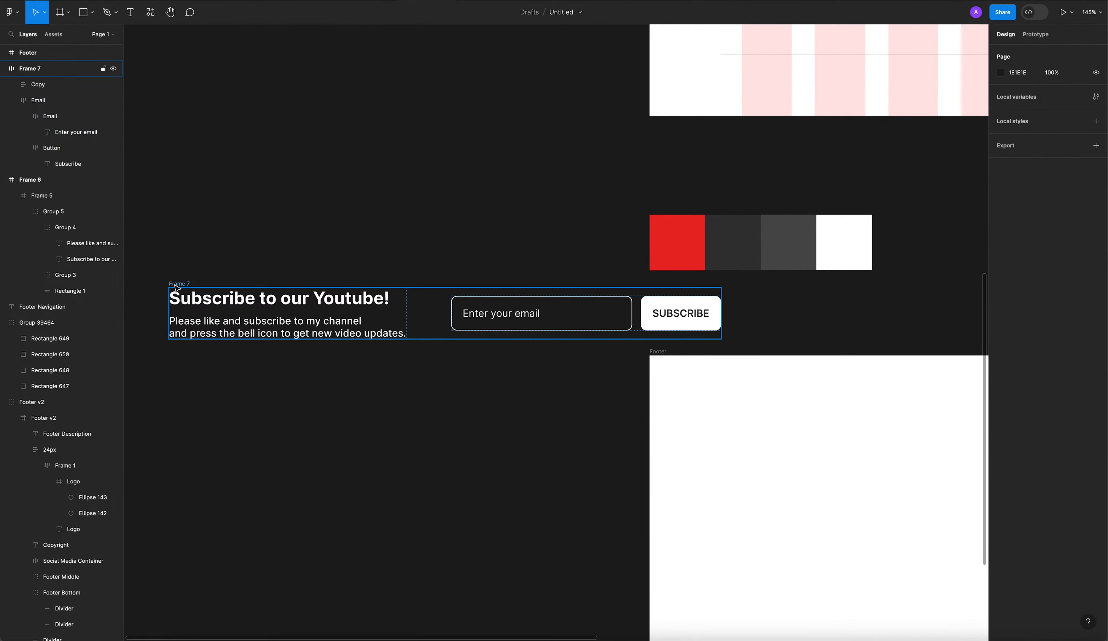
# Step: Resize the combined frame by hand to a fixed width of 757
pyautogui.click(176, 288)
pyautogui.moveTo(225, 304); pyautogui.dragTo(188, 324)
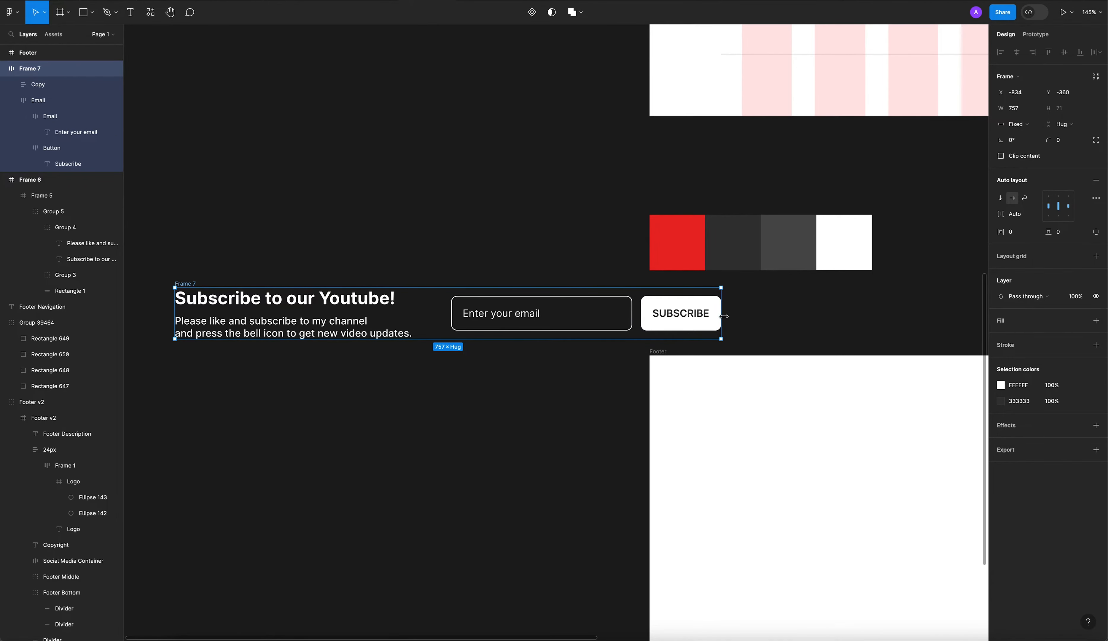
pyautogui.moveTo(720, 313); pyautogui.dragTo(691, 312)
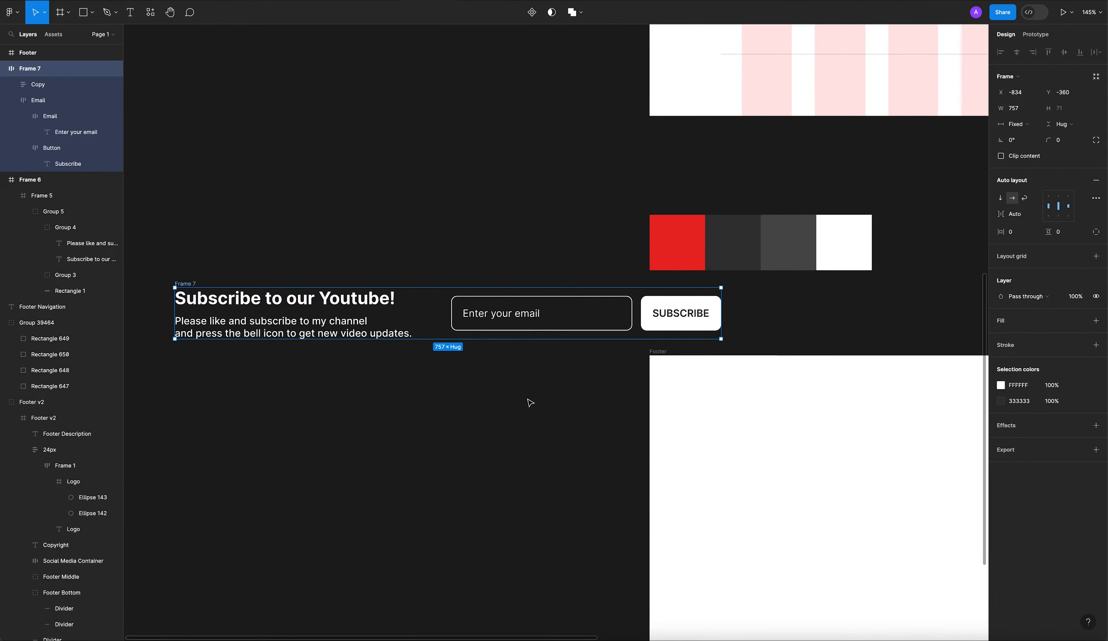
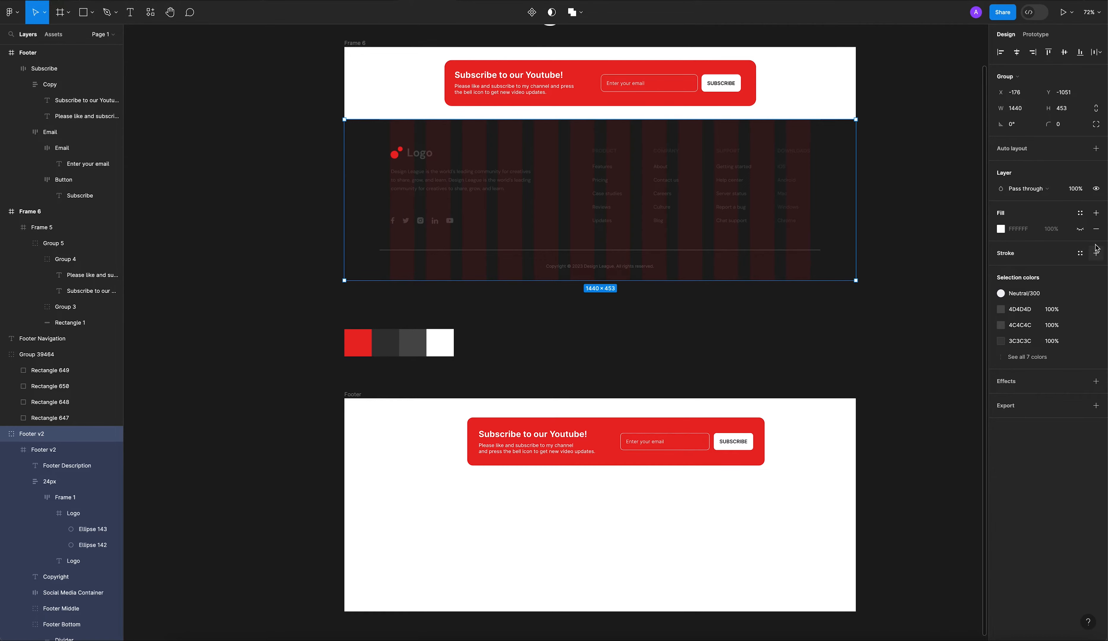
# Step: Make the white FFFFFF fill of the Footer v2 reference group visible again
pyautogui.click(1079, 229)
pyautogui.click(935, 225)
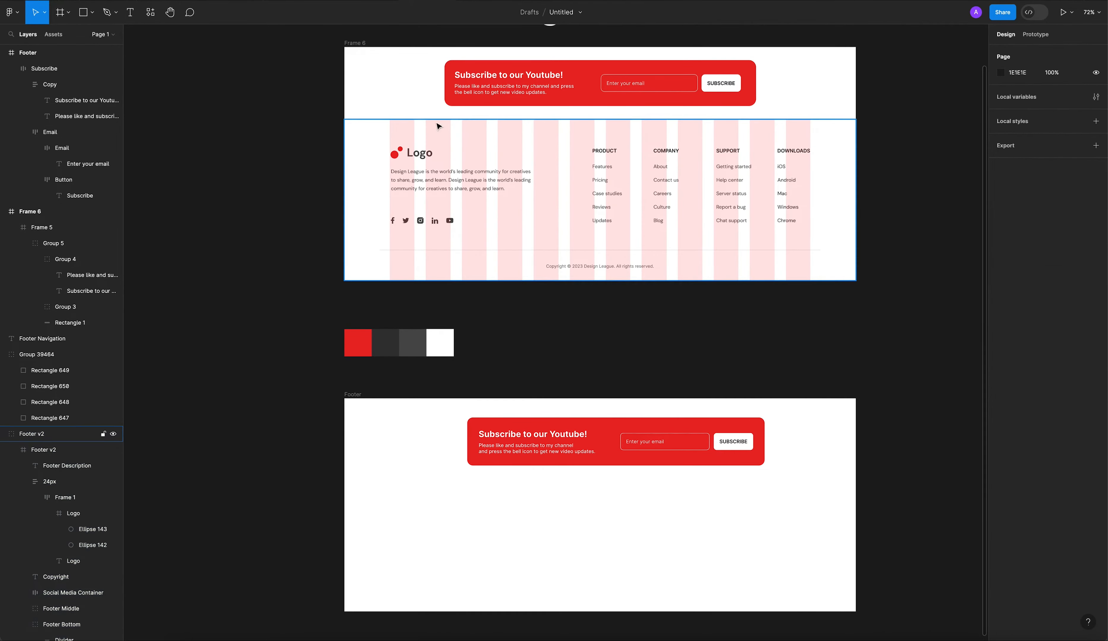
pyautogui.click(378, 138)
pyautogui.click(246, 74)
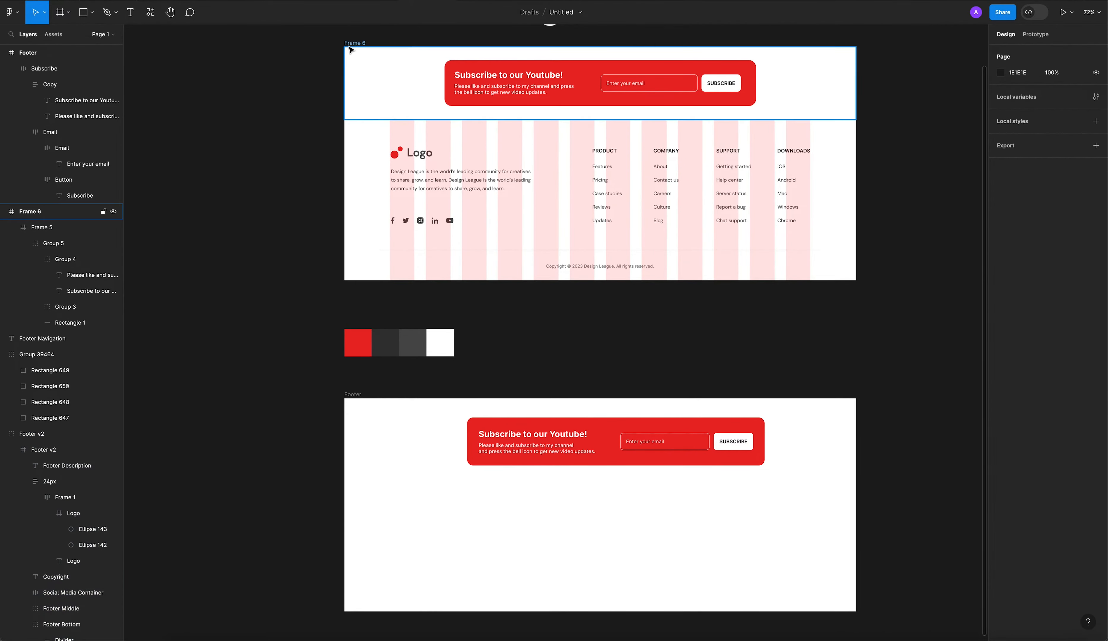
# Step: Check the fill of Frame 6 and hide the layout grids on the canvas
pyautogui.click(353, 43)
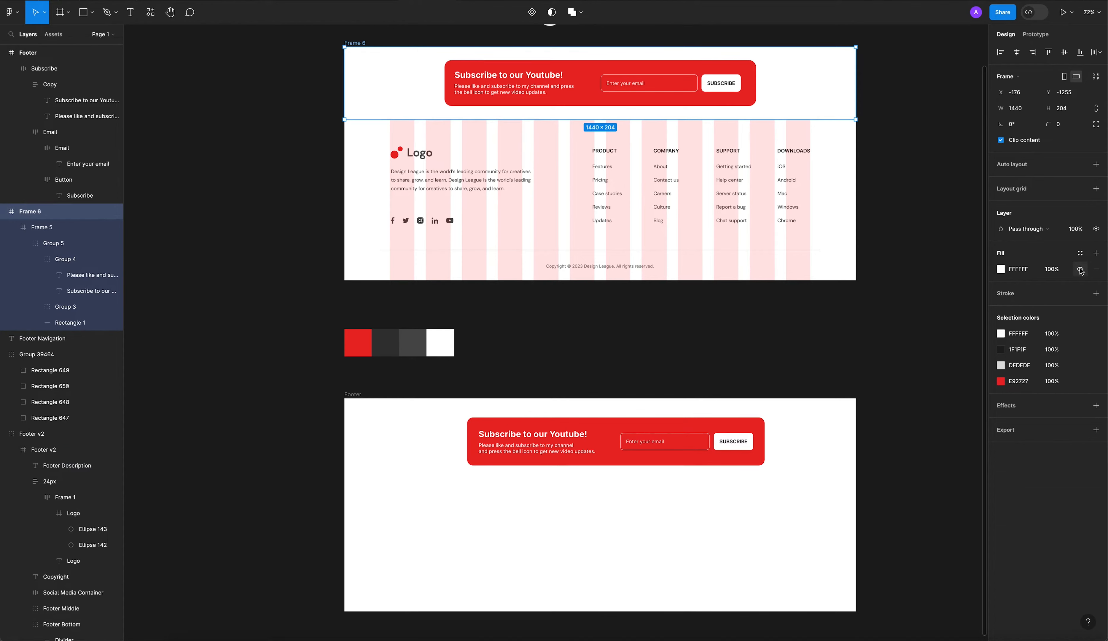
pyautogui.click(364, 194)
pyautogui.hotkey('ctrl', 'shift', '4')
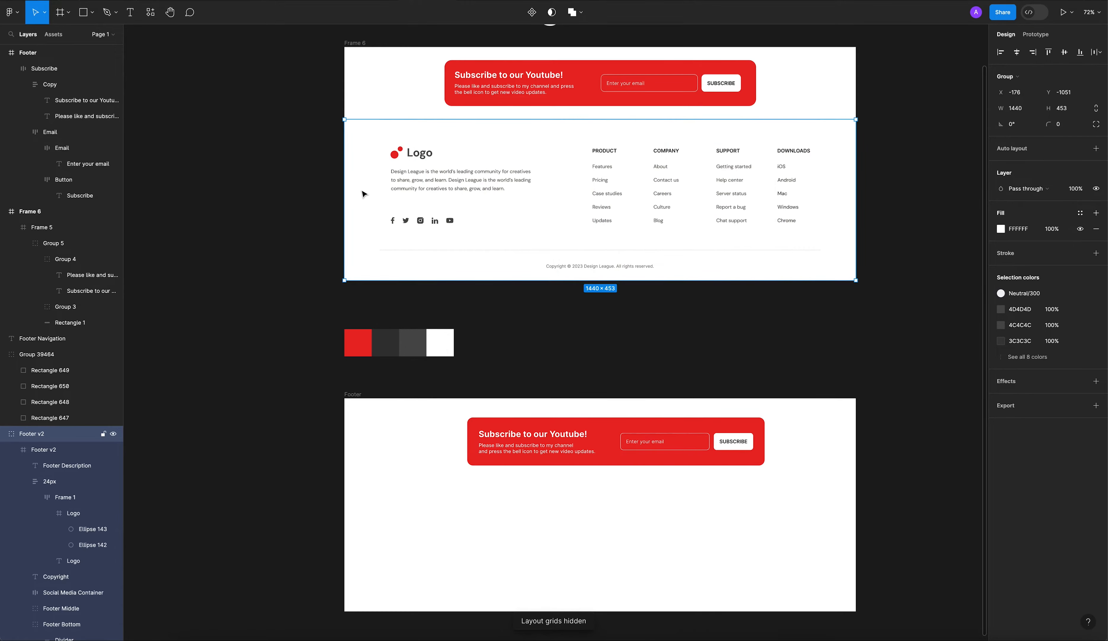
pyautogui.click(303, 252)
# Step: Take the red Subscribe banner out of the empty white Footer frame, and place it back inside
pyautogui.scroll(-1, 652, 504)
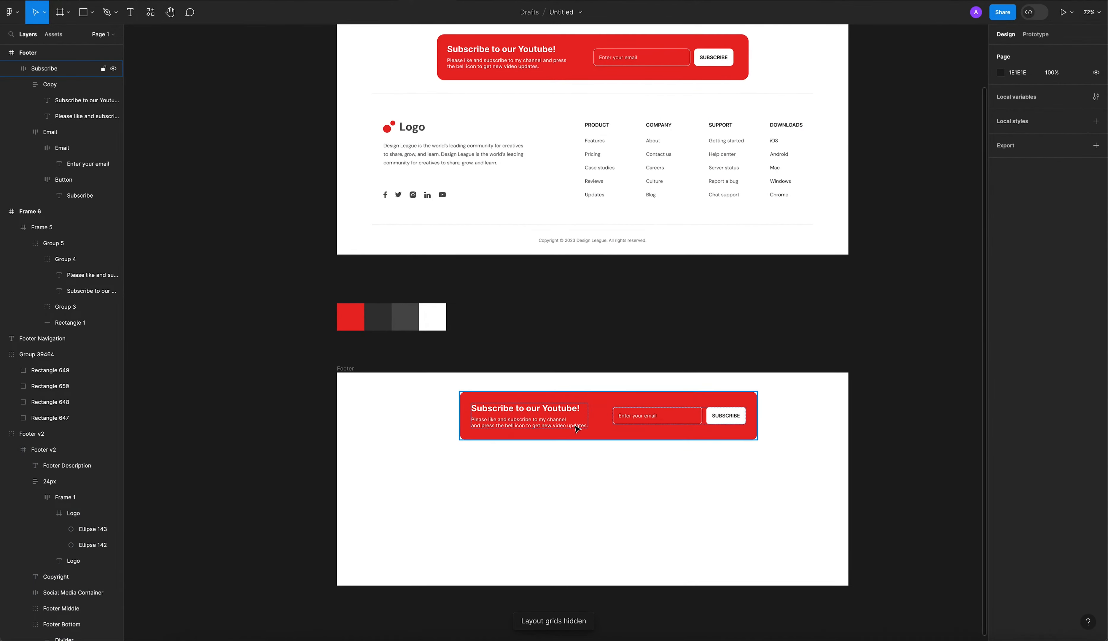
pyautogui.moveTo(584, 419); pyautogui.dragTo(592, 335)
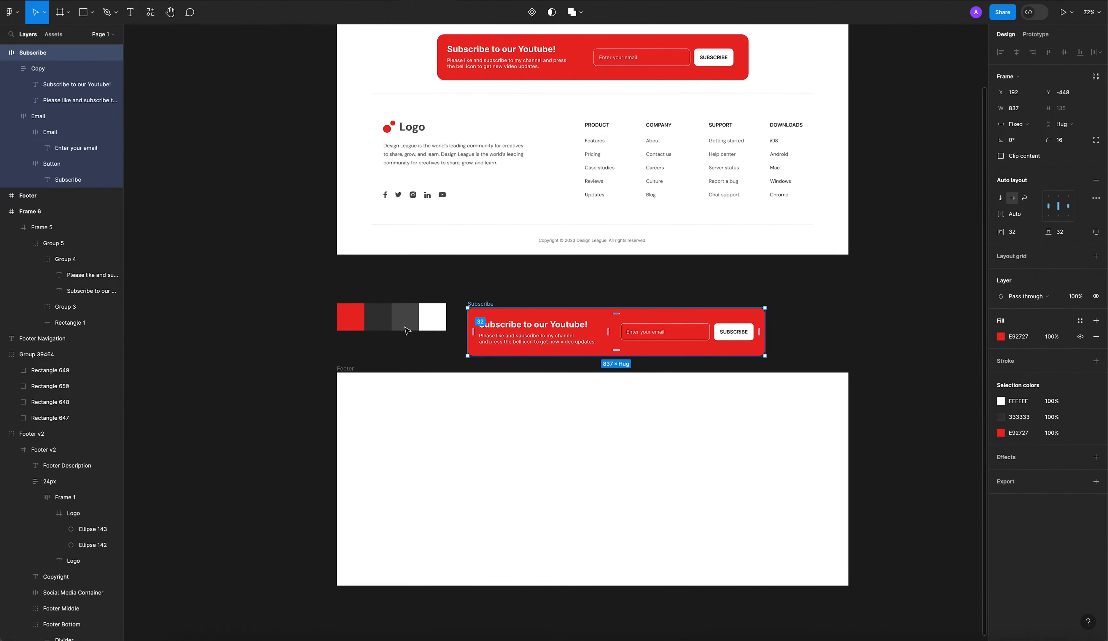
pyautogui.click(346, 368)
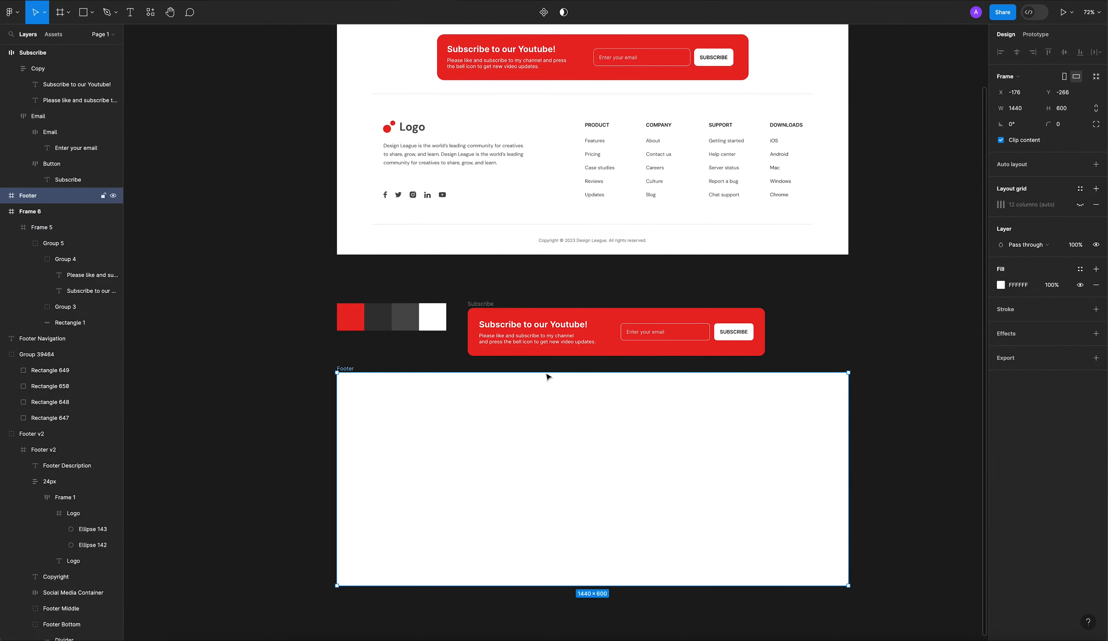
pyautogui.moveTo(480, 306); pyautogui.dragTo(467, 392)
pyautogui.click(427, 479)
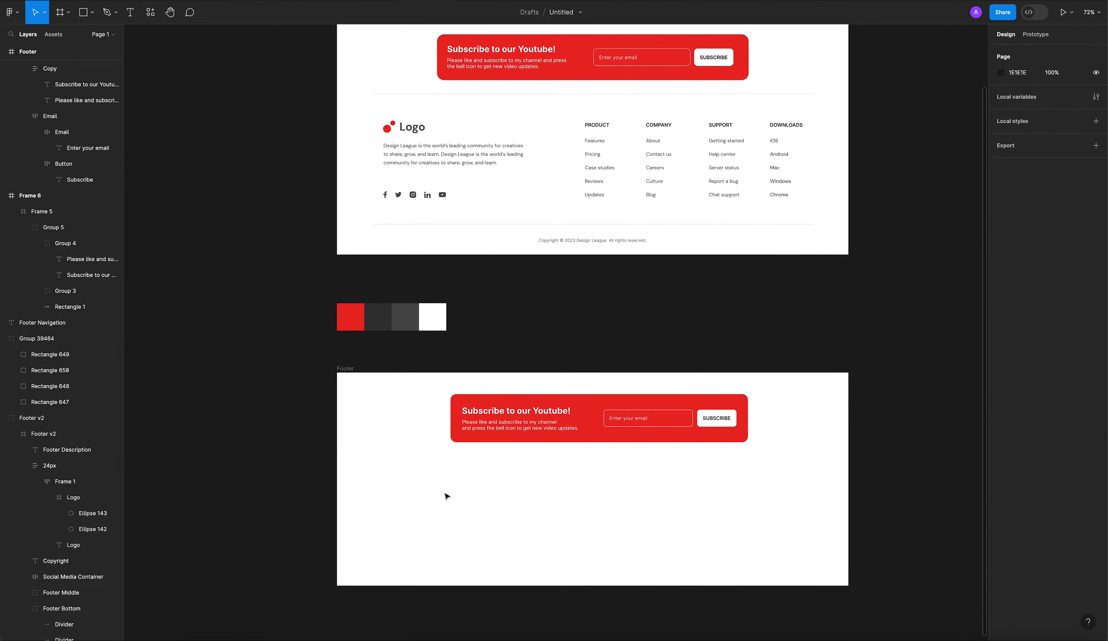
# Step: Position the red Subscribe banner near the top of the Footer frame at about X 323, Y 46
pyautogui.click(346, 368)
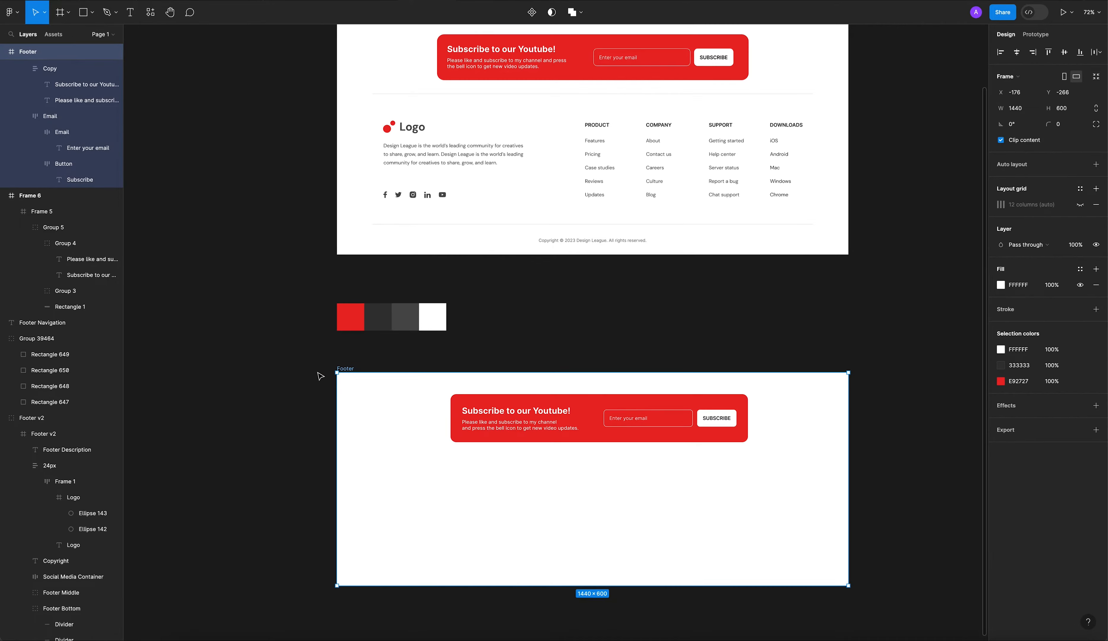
pyautogui.click(317, 362)
pyautogui.click(356, 374)
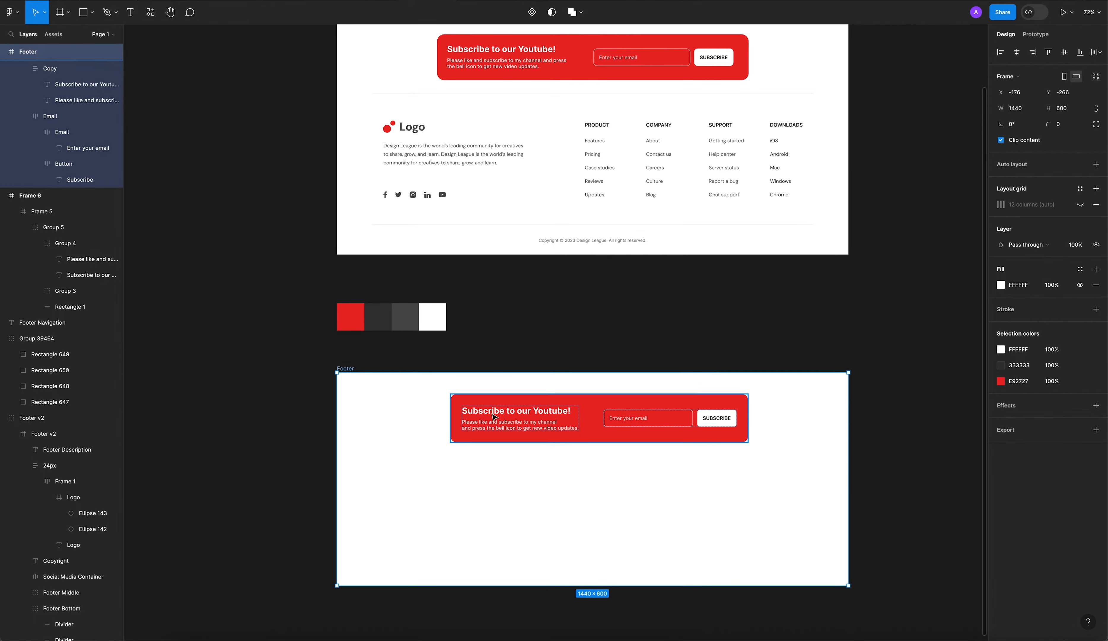
pyautogui.click(494, 416)
pyautogui.click(354, 404)
pyautogui.moveTo(477, 412); pyautogui.dragTo(478, 408)
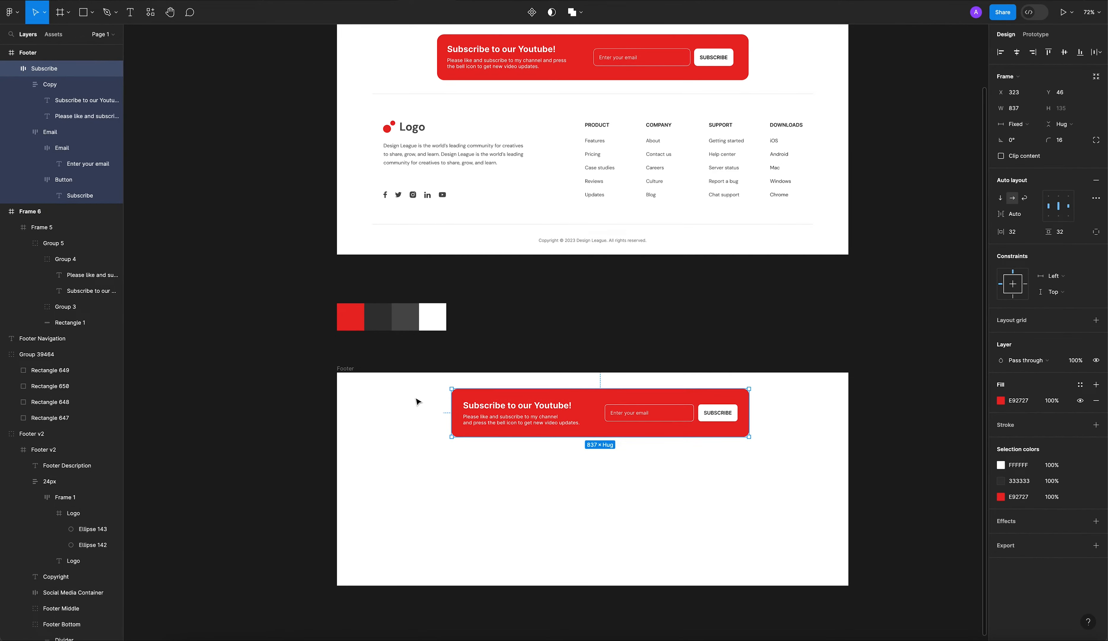
pyautogui.click(405, 415)
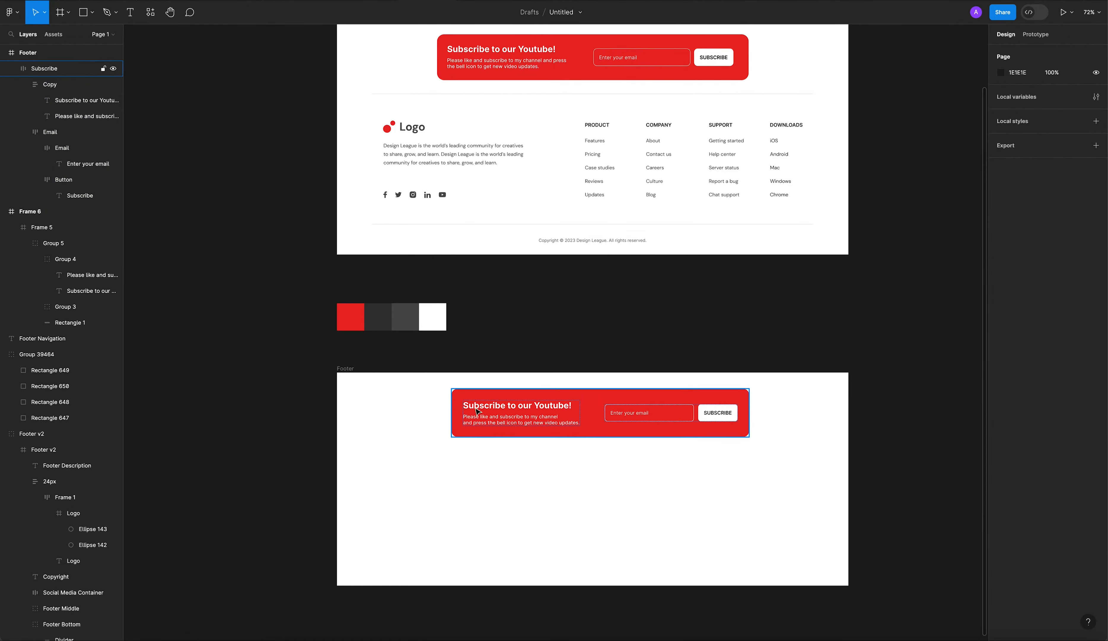
# Step: Show the Footer frame's 12-column layout grid and fit the red Subscribe banner to its columns at X 229, Y 40, width 880
pyautogui.click(350, 370)
pyautogui.click(1080, 204)
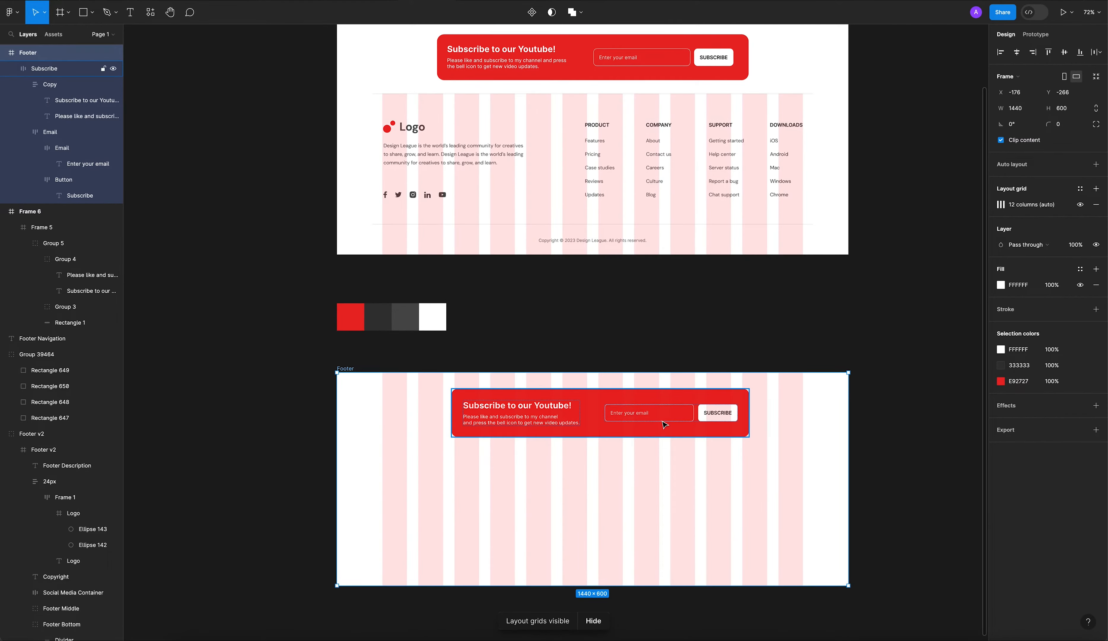
pyautogui.moveTo(658, 421); pyautogui.dragTo(638, 394)
pyautogui.click(664, 414)
pyautogui.moveTo(725, 407); pyautogui.dragTo(739, 407)
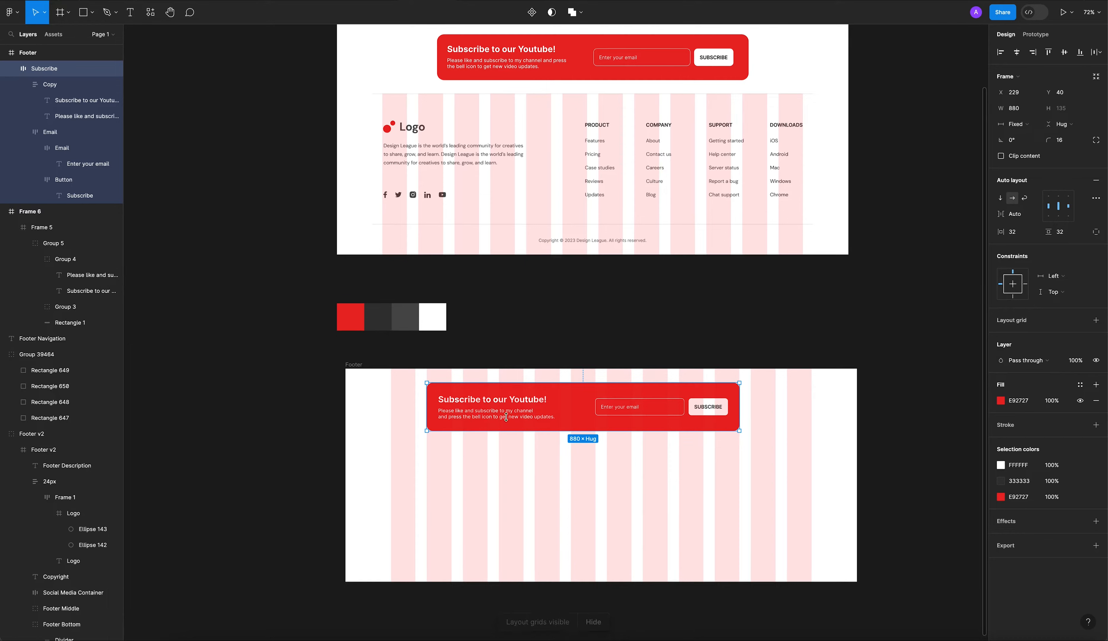
# Step: Nudge the red Subscribe banner up to about Y 37 and widen it to 982, aligned to the grid columns
pyautogui.moveTo(508, 397)
pyautogui.mouseDown()
pyautogui.moveTo(527, 401)
pyautogui.moveTo(512, 400)
pyautogui.mouseUp()
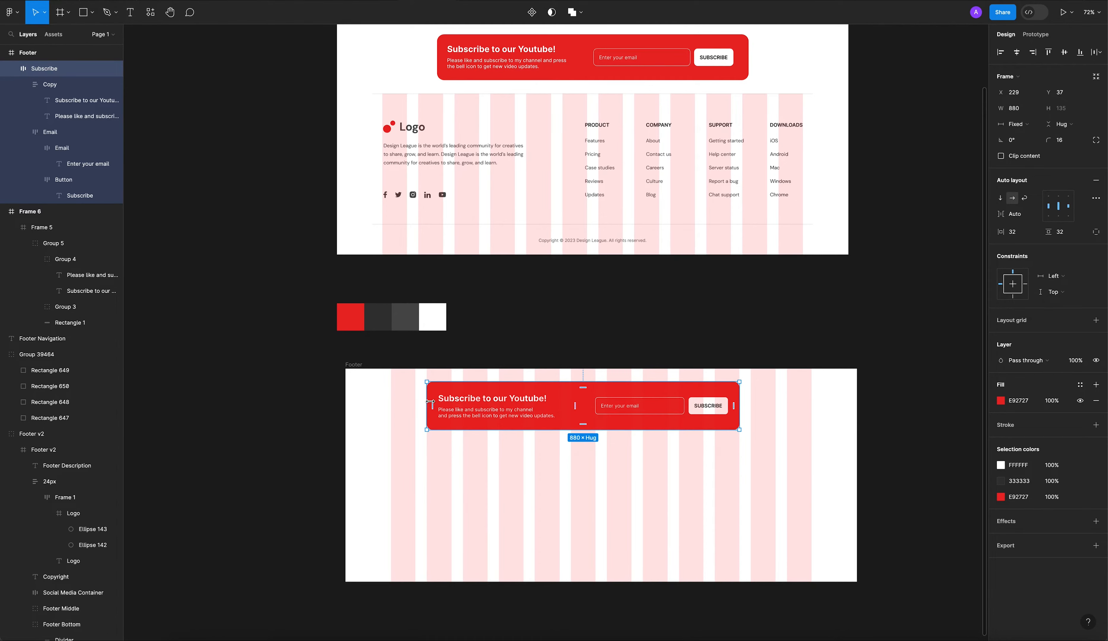
pyautogui.moveTo(428, 401)
pyautogui.mouseDown()
pyautogui.moveTo(462, 401)
pyautogui.moveTo(427, 401)
pyautogui.mouseUp()
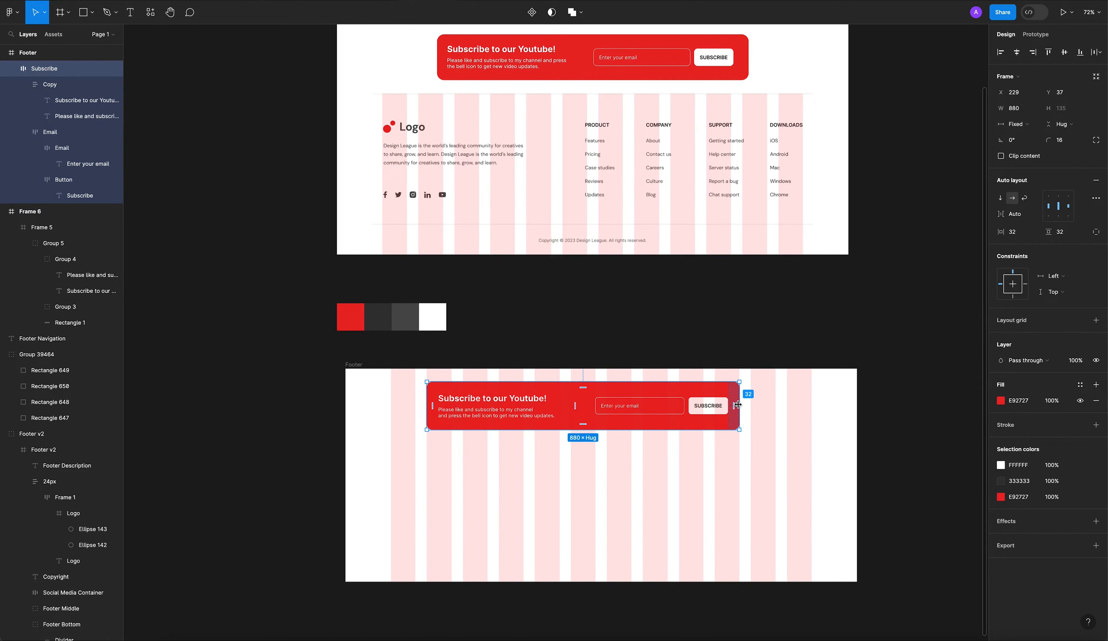
pyautogui.moveTo(739, 402); pyautogui.dragTo(774, 400)
pyautogui.click(576, 477)
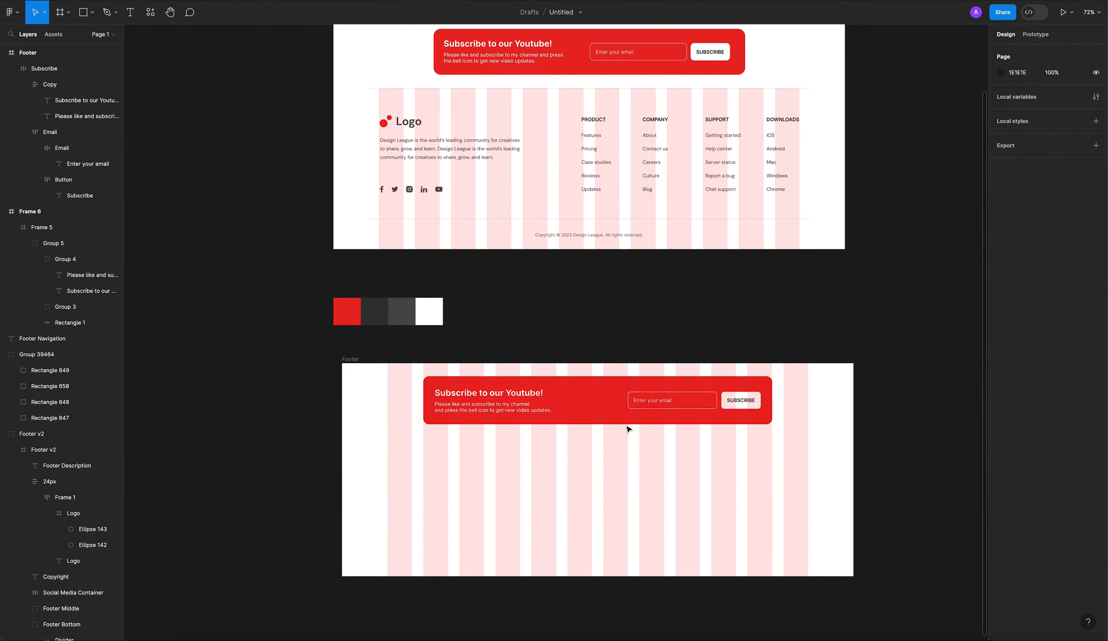
pyautogui.scroll(5, 629, 428)
pyautogui.scroll(-4, 558, 457)
pyautogui.scroll(-1, 504, 482)
# Step: Widen the Copy text block with the banner's heading and description to a fixed width of 387
pyautogui.click(454, 401)
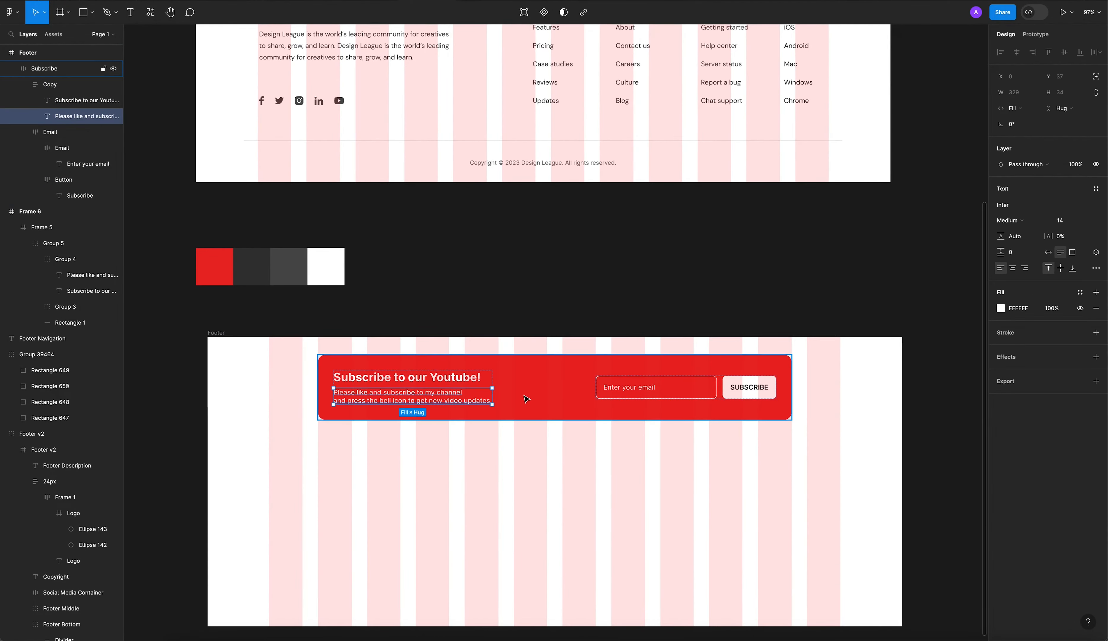
pyautogui.click(495, 396)
pyautogui.keyDown('super'); pyautogui.click(460, 391); pyautogui.keyUp('super')
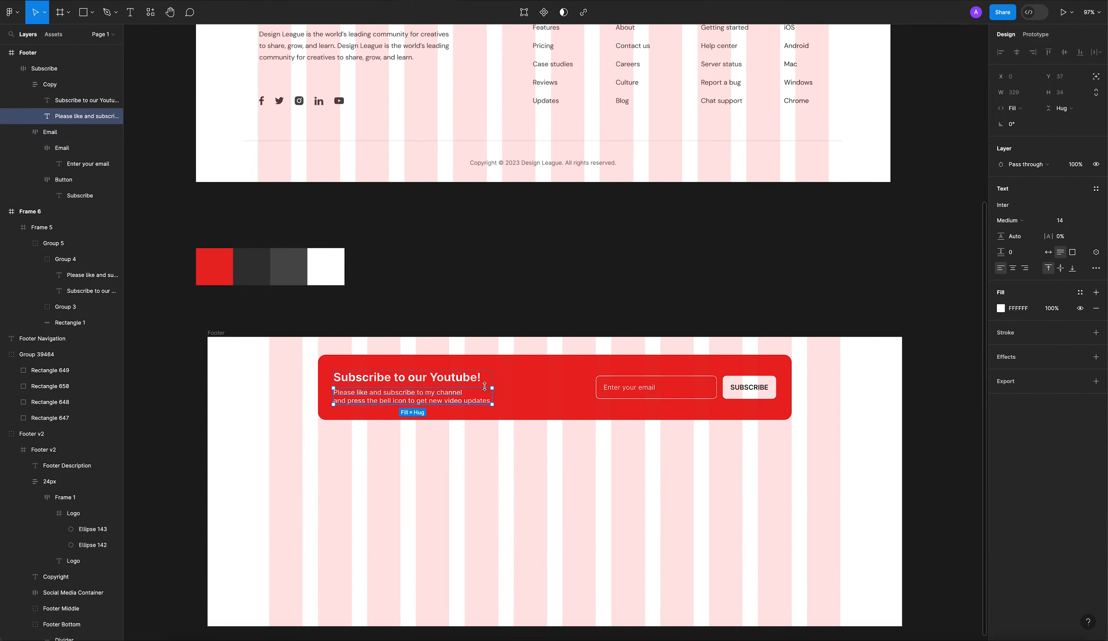
pyautogui.click(460, 387)
pyautogui.click(463, 387)
pyautogui.moveTo(493, 387); pyautogui.dragTo(520, 385)
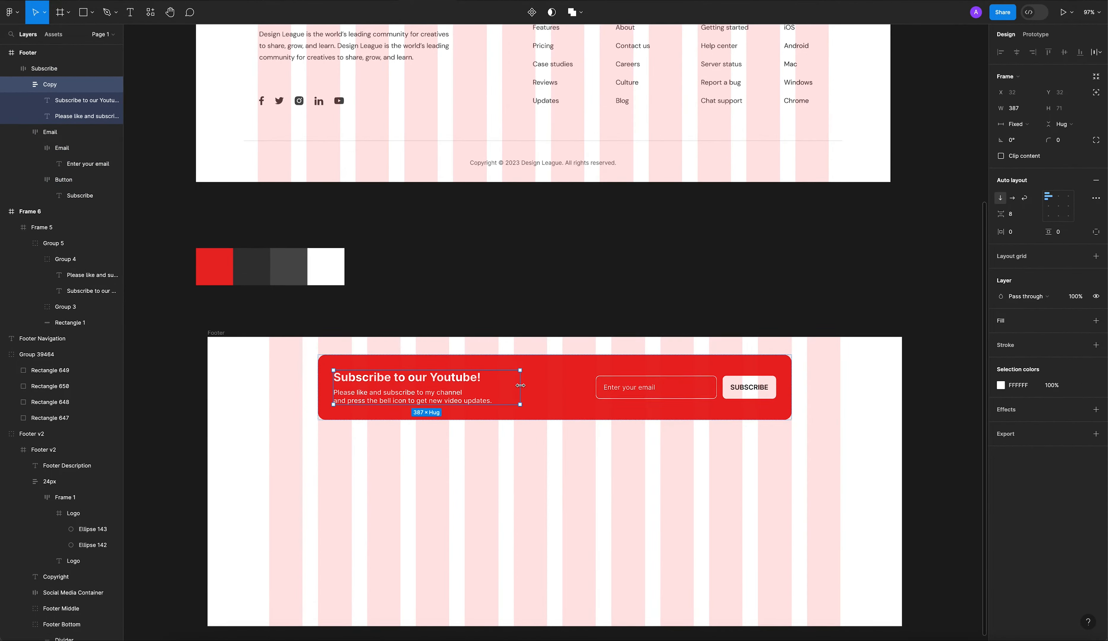
pyautogui.click(498, 465)
pyautogui.keyDown('ctrl'); pyautogui.scroll(-3, 498, 466); pyautogui.keyUp('ctrl')
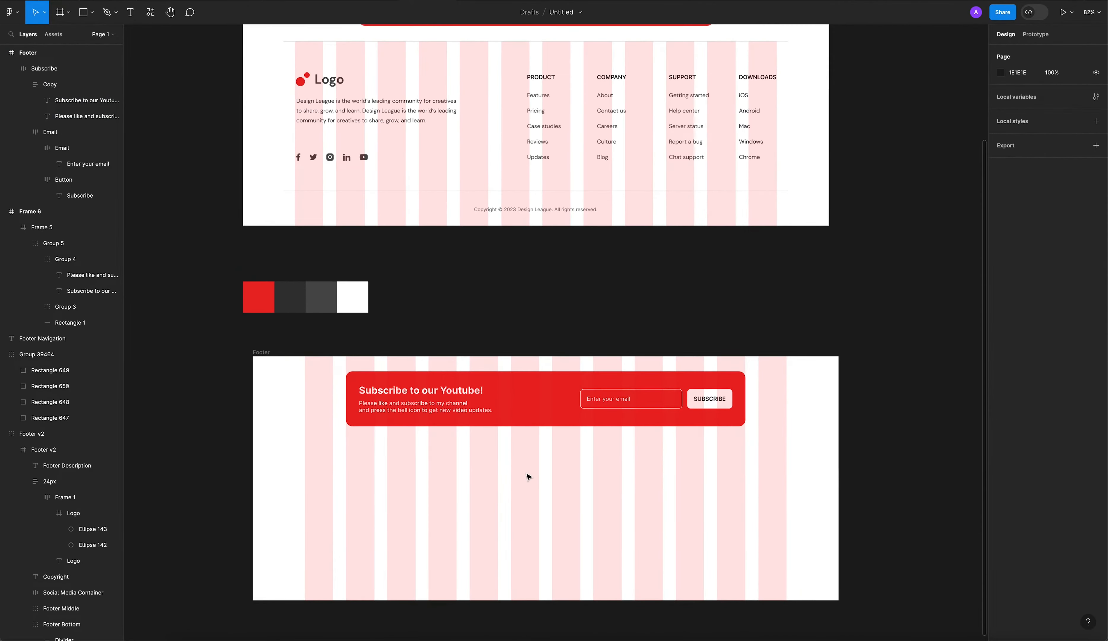
pyautogui.scroll(-1, 469, 404)
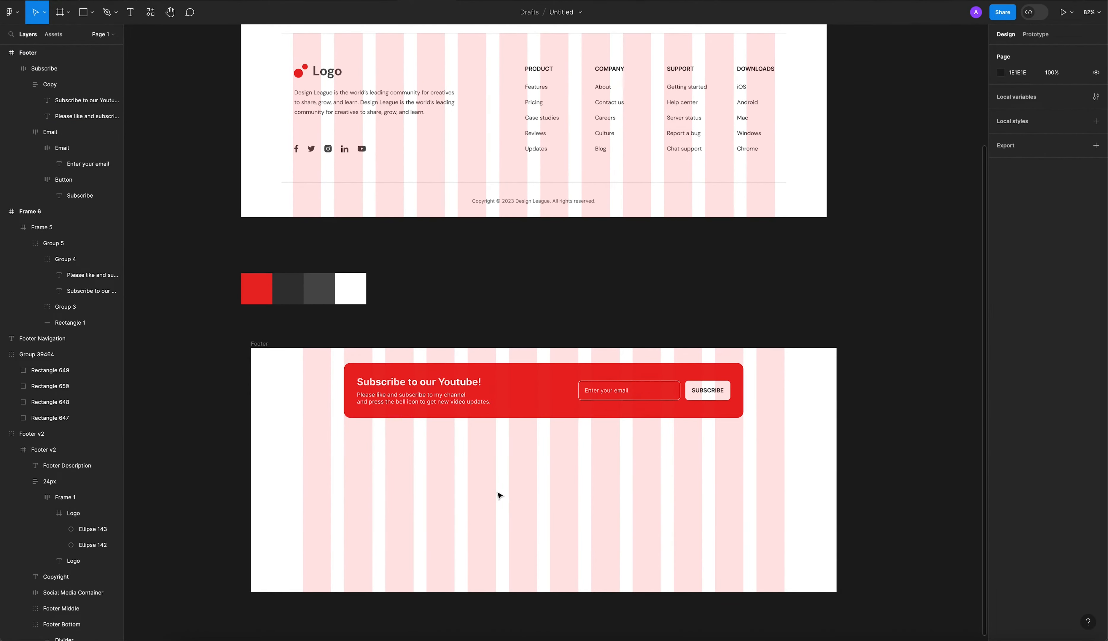
pyautogui.moveTo(540, 459); pyautogui.dragTo(542, 452)
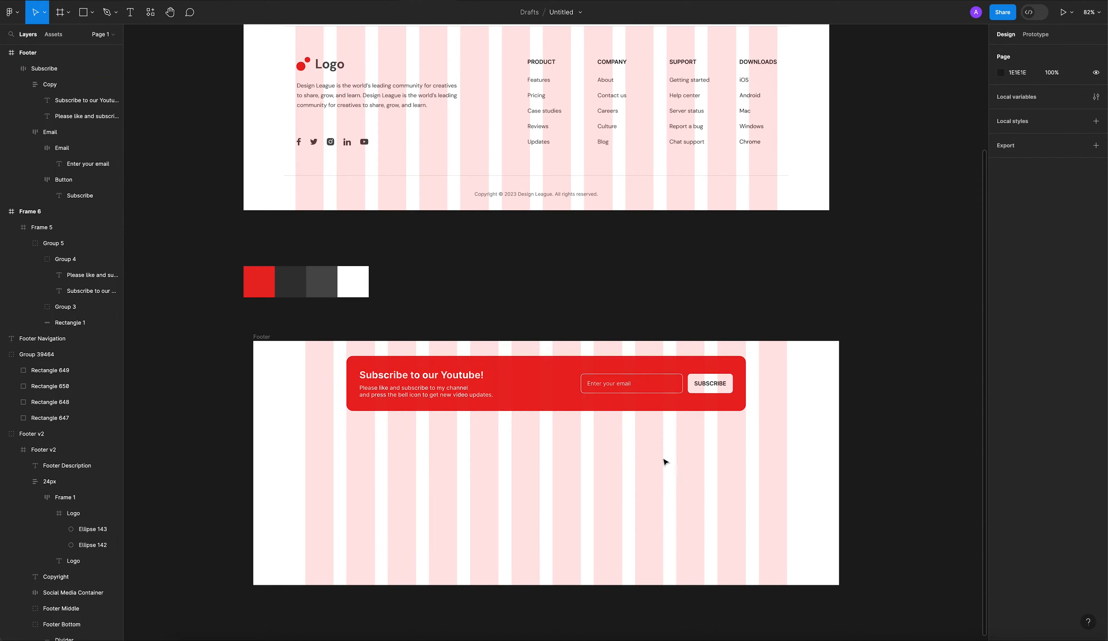
# Step: Move the red Subscribe banner down to about Y 46 in the Footer frame
pyautogui.moveTo(516, 375); pyautogui.dragTo(515, 379)
pyautogui.click(260, 366)
pyautogui.click(263, 336)
pyautogui.click(394, 372)
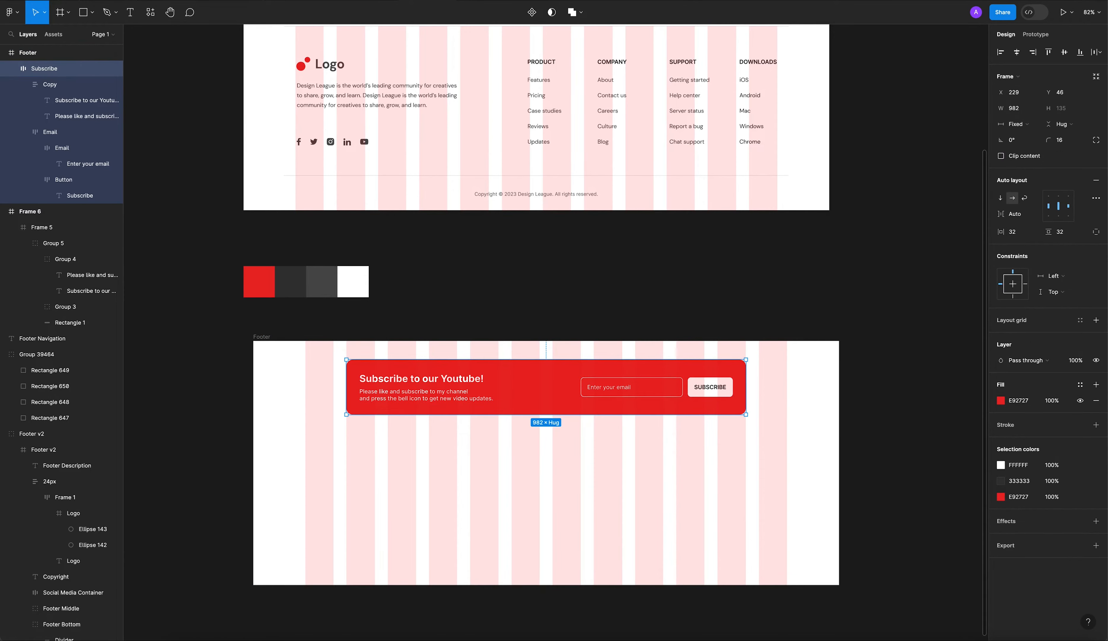
# Step: Shorten the Footer frame around the red banner to a height of 232 and check the banner's spacing
pyautogui.click(259, 333)
pyautogui.click(263, 336)
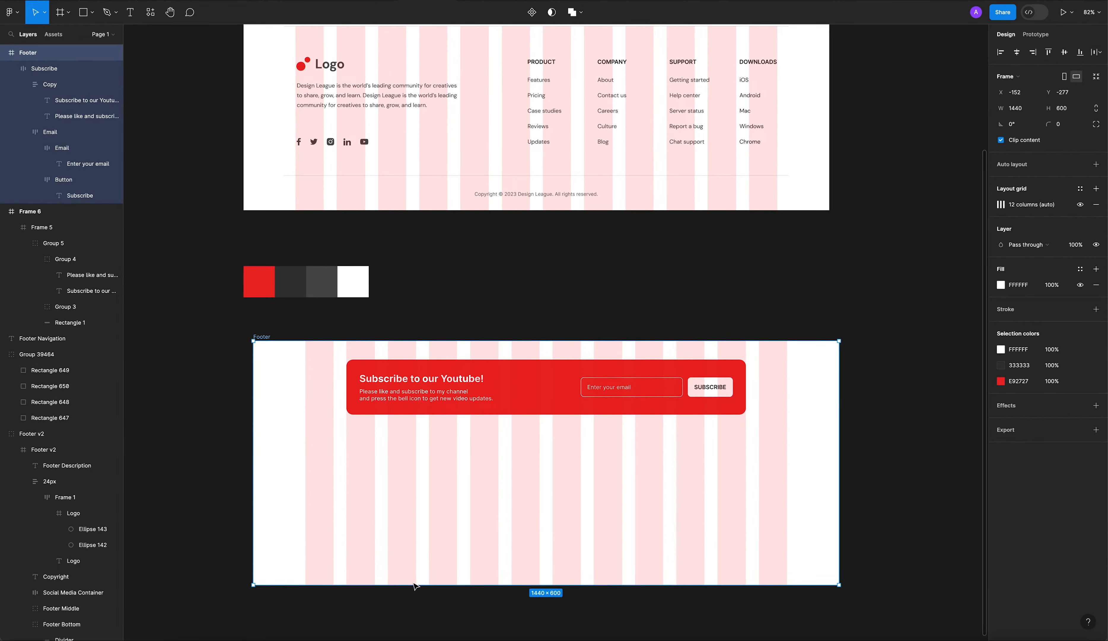
pyautogui.moveTo(411, 535); pyautogui.dragTo(414, 435)
pyautogui.click(500, 488)
pyautogui.click(367, 369)
pyautogui.press('alt')
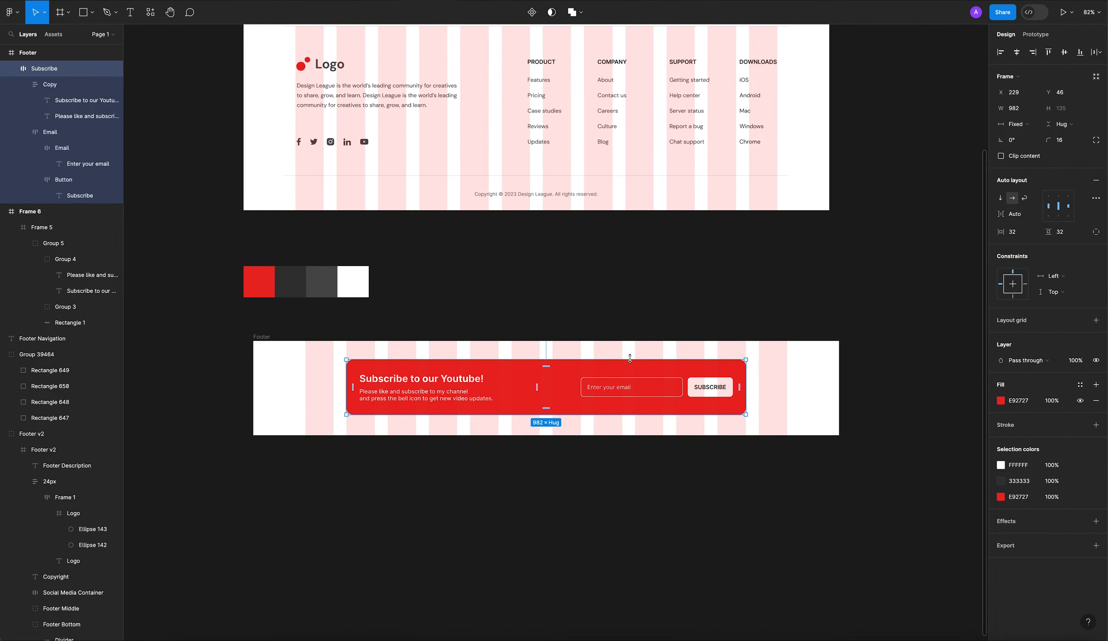
pyautogui.press('alt')
pyautogui.click(632, 536)
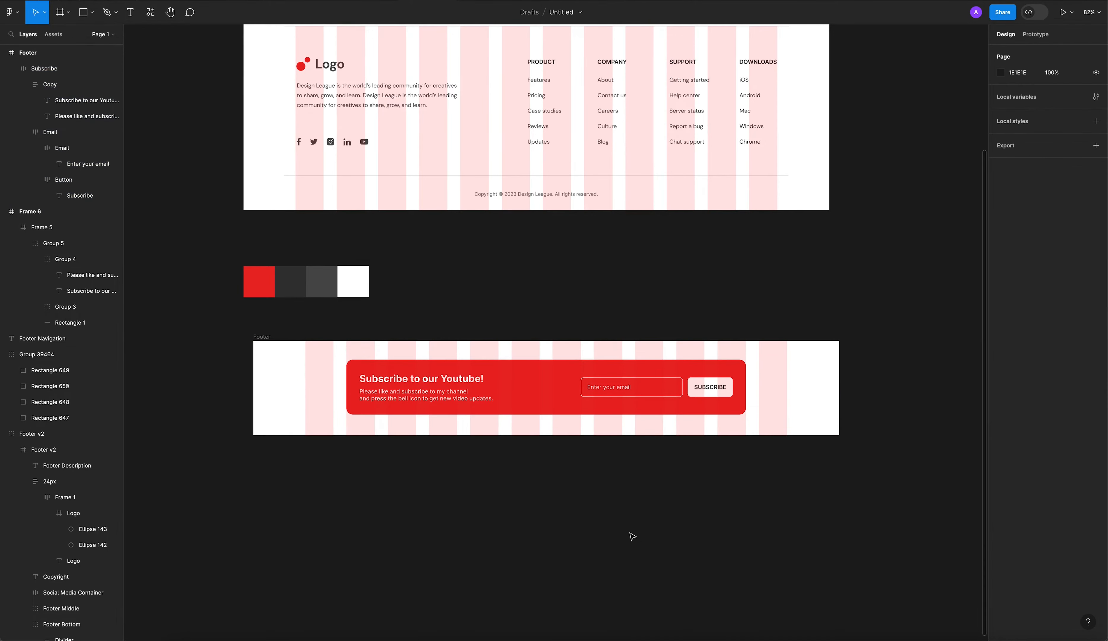
# Step: Rename the Footer frame as Subscribe
pyautogui.click(263, 337)
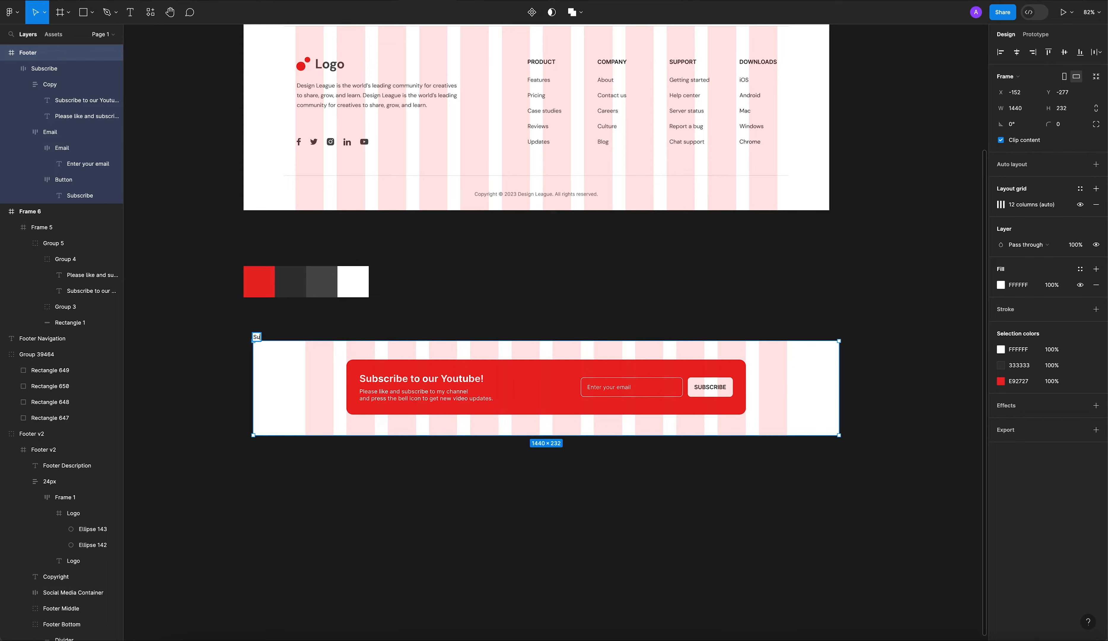
pyautogui.press('Return')
pyautogui.click(355, 332)
# Step: Center the red banner in the Subscribe frame at X 229, Y 48, with Center horizontal and vertical constraints
pyautogui.click(369, 382)
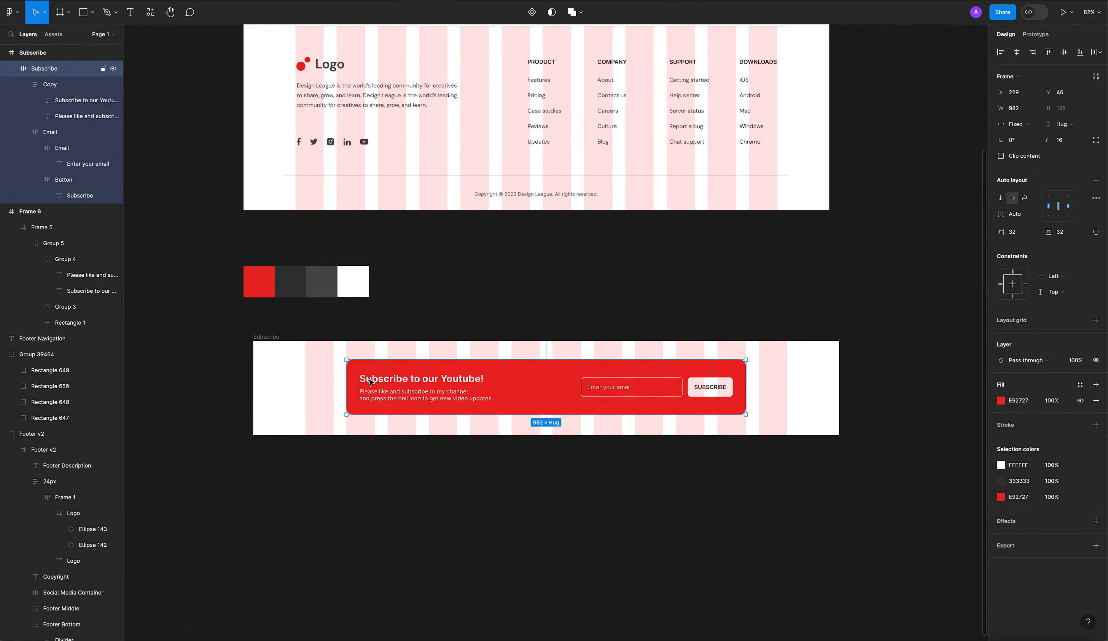
pyautogui.moveTo(369, 382); pyautogui.dragTo(370, 383)
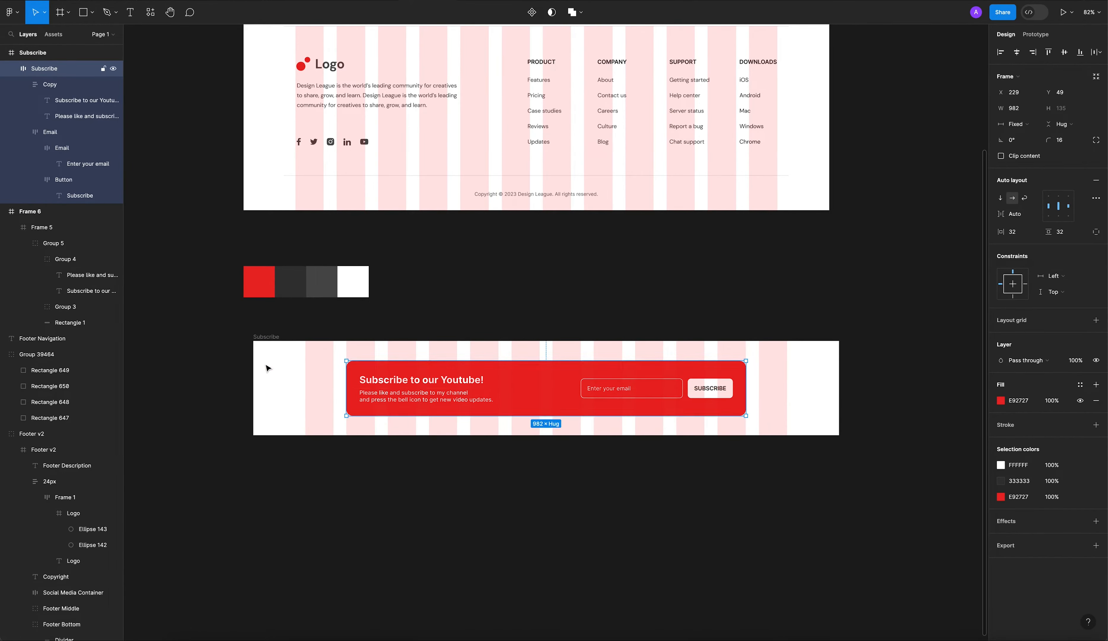
pyautogui.click(215, 327)
pyautogui.click(265, 337)
pyautogui.click(376, 364)
pyautogui.click(758, 454)
pyautogui.click(739, 404)
pyautogui.press('alt')
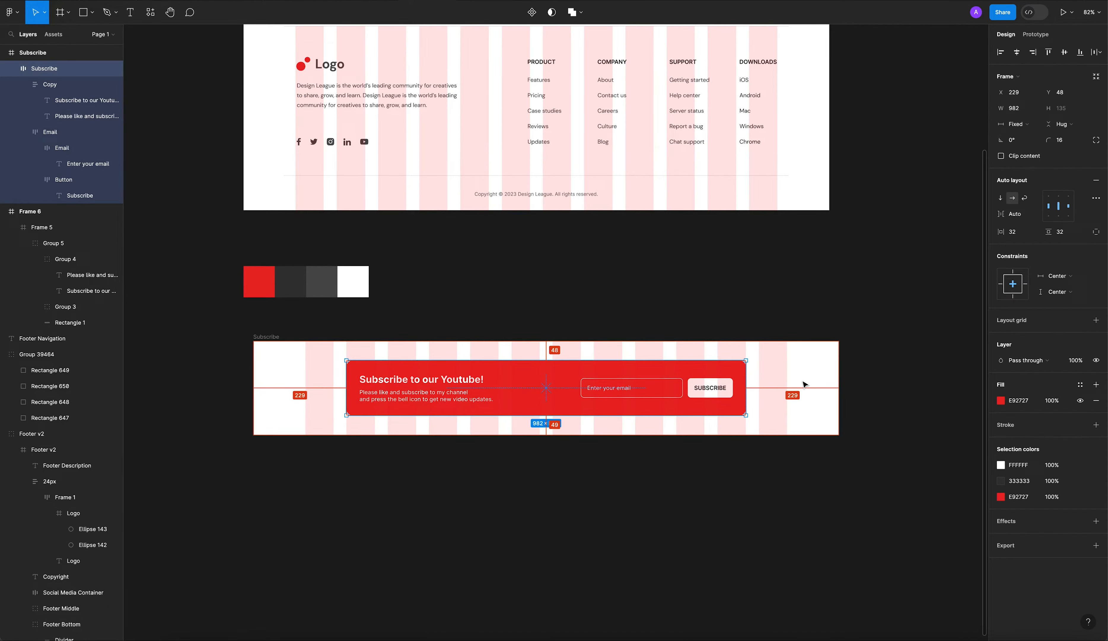
pyautogui.click(754, 482)
pyautogui.scroll(10, 766, 371)
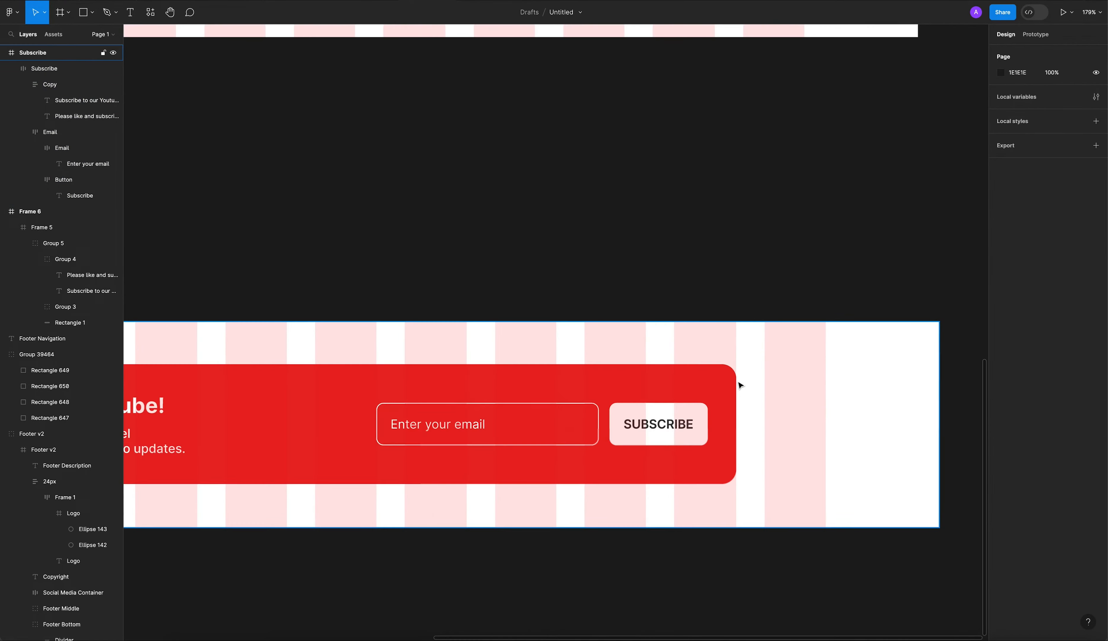
pyautogui.scroll(-10, 730, 373)
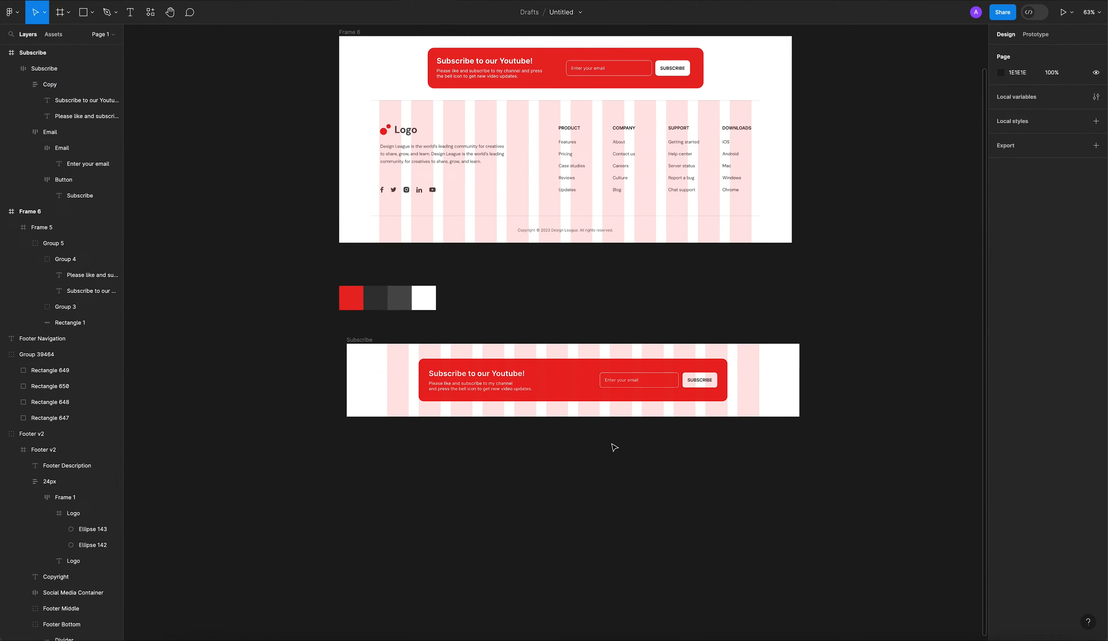
pyautogui.hscroll(1, 613, 445)
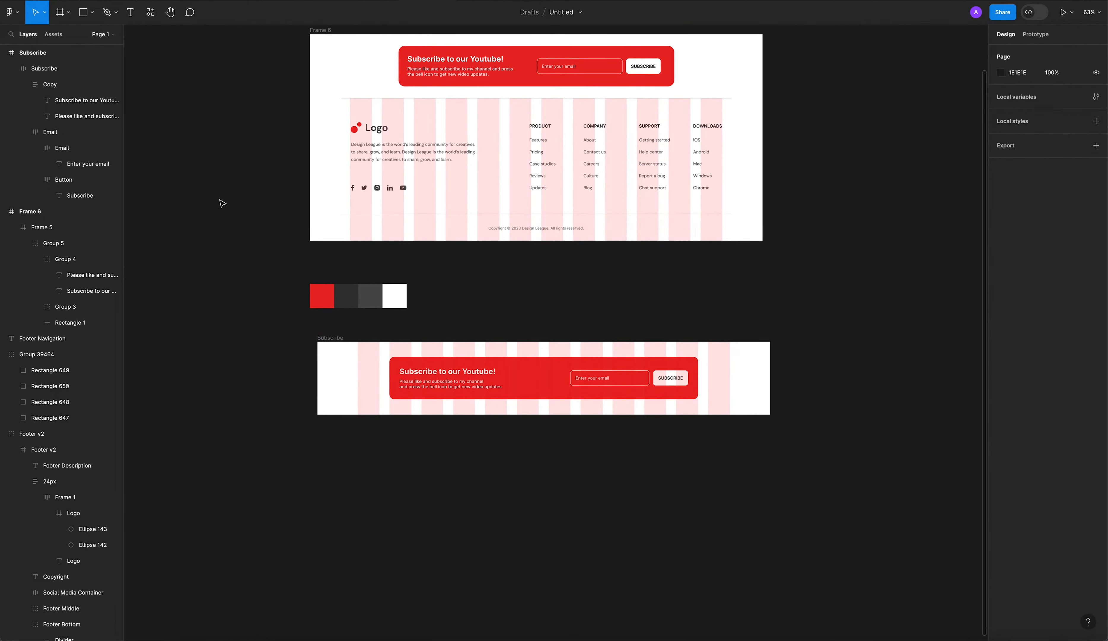
# Step: Create a new 1440 × 1024 Desktop frame and place it below the Subscribe frame at about X -76, Y 62
pyautogui.click(68, 13)
pyautogui.click(69, 37)
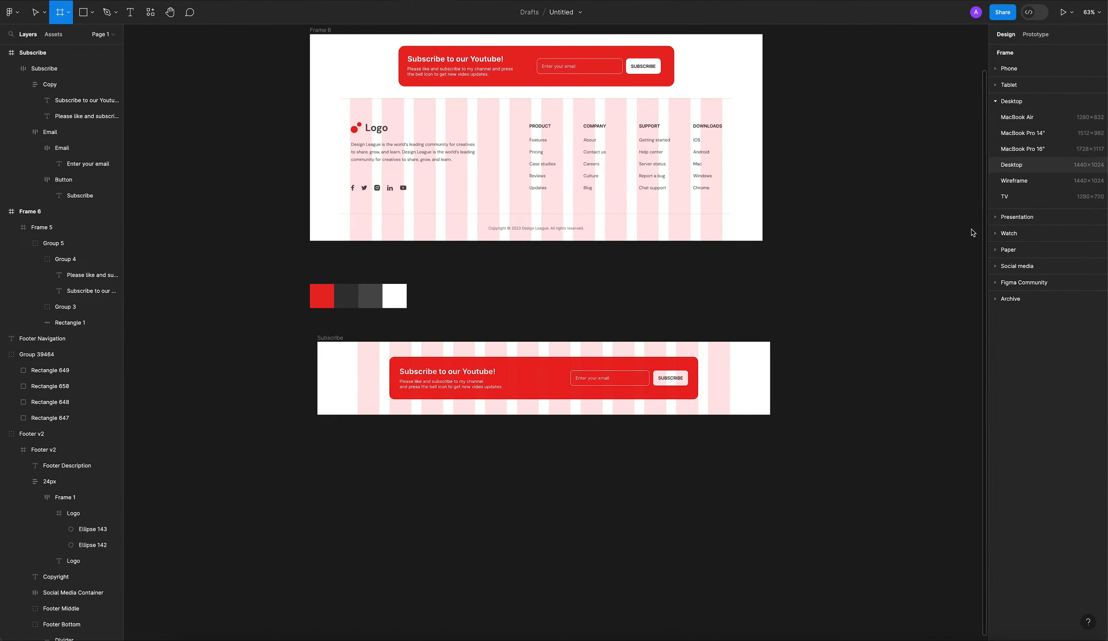
pyautogui.click(1011, 164)
pyautogui.moveTo(654, 204); pyautogui.dragTo(314, 418)
pyautogui.scroll(-3, 616, 409)
pyautogui.hscroll(-3, 615, 409)
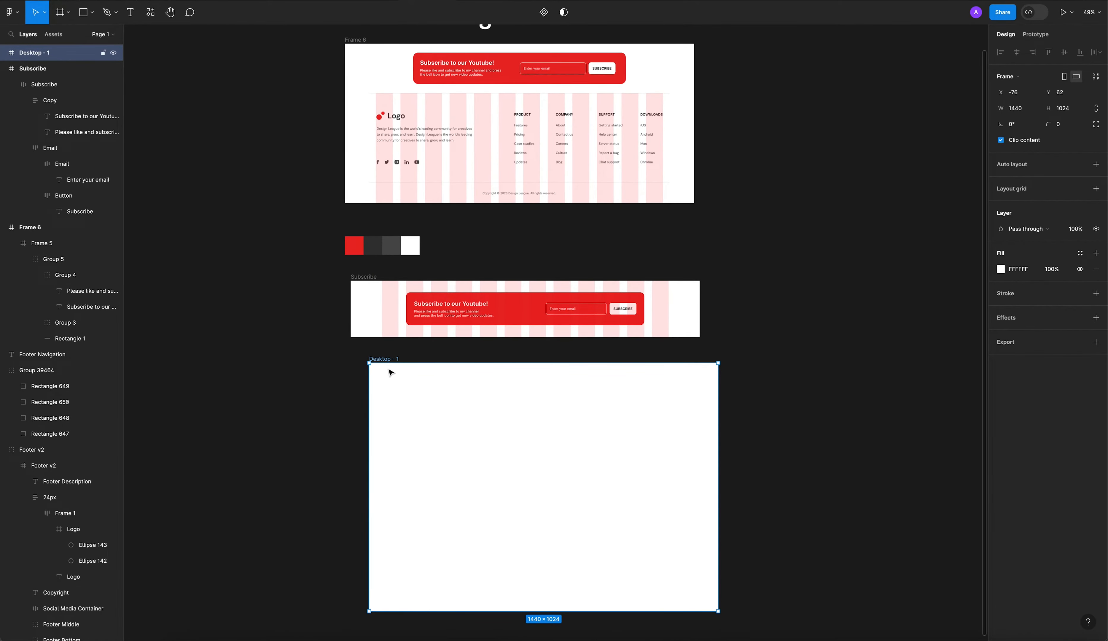
# Step: Align the Desktop - 1 frame under the Subscribe frame at X -152, Y 35, and shorten it to a height of 448
pyautogui.moveTo(396, 369); pyautogui.dragTo(378, 363)
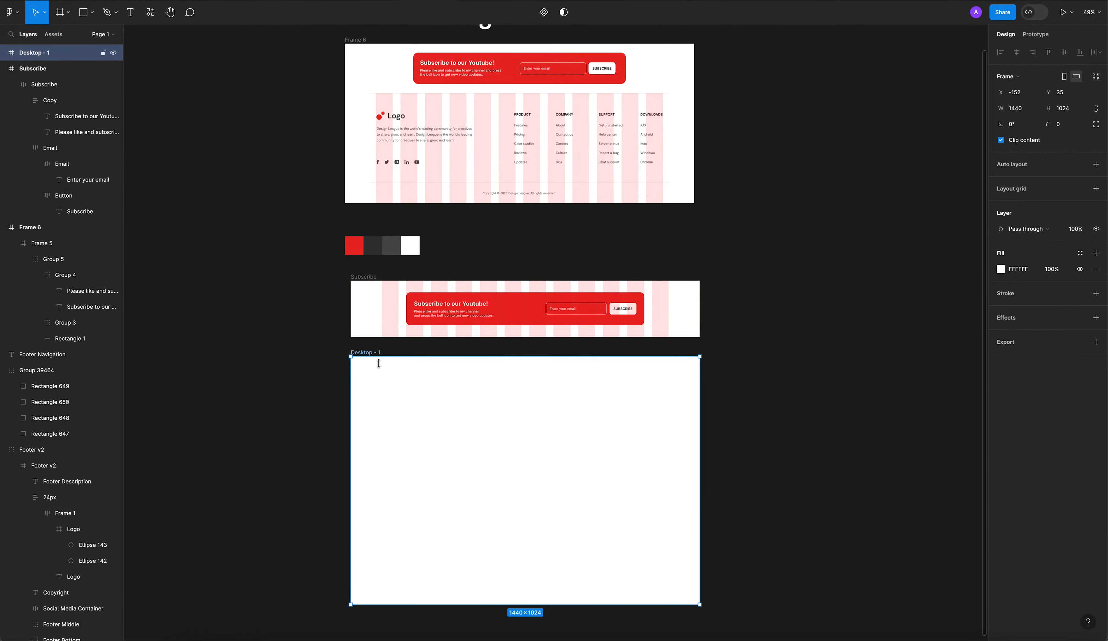
pyautogui.moveTo(431, 603); pyautogui.dragTo(436, 465)
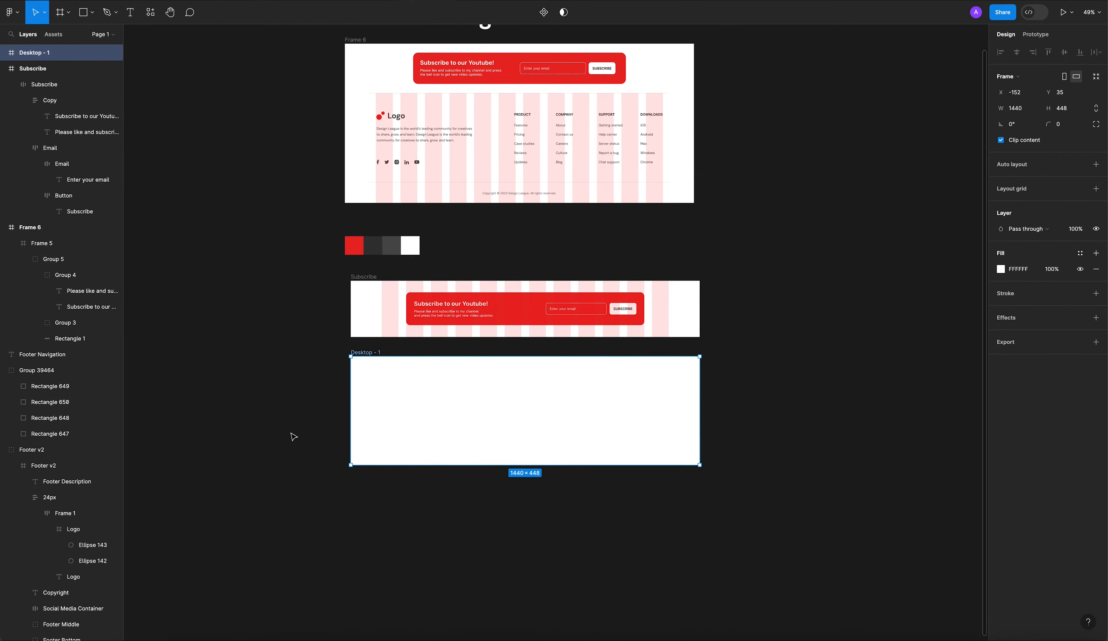
pyautogui.click(292, 435)
# Step: Copy the 12-column layout grid from the Subscribe frame to the Desktop - 1 frame
pyautogui.click(378, 335)
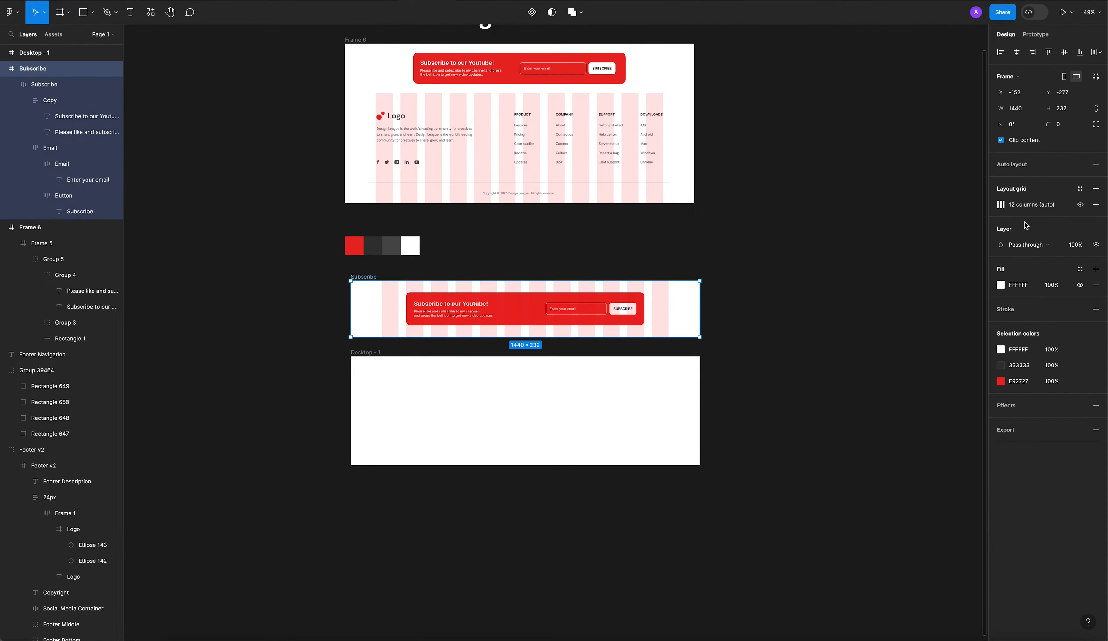
pyautogui.click(996, 204)
pyautogui.click(994, 208)
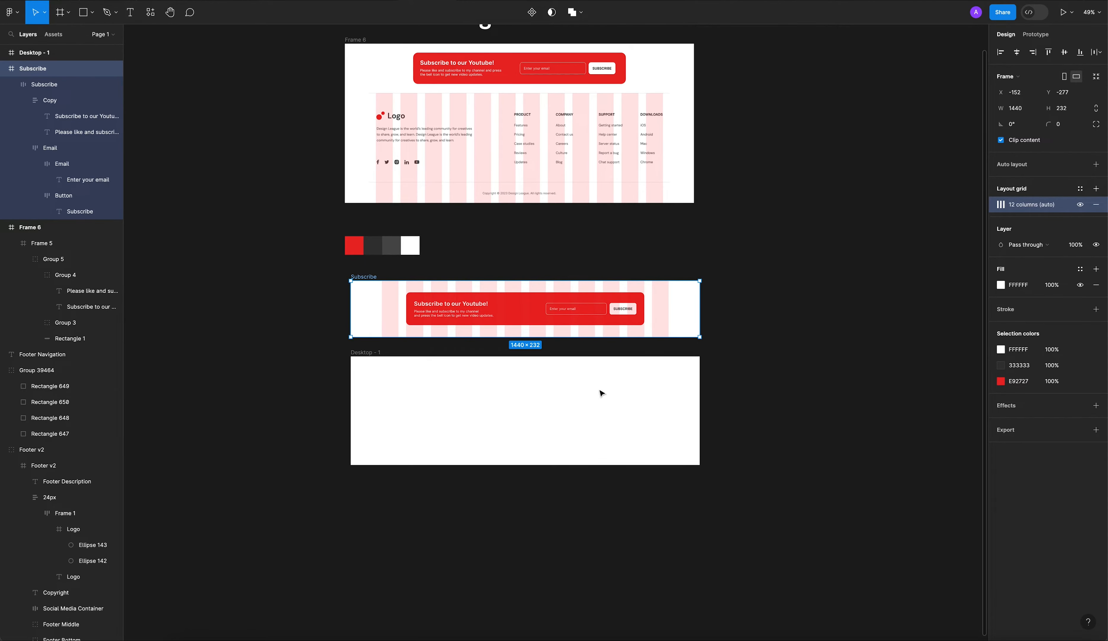
pyautogui.click(398, 419)
pyautogui.hotkey('ctrl', 'v')
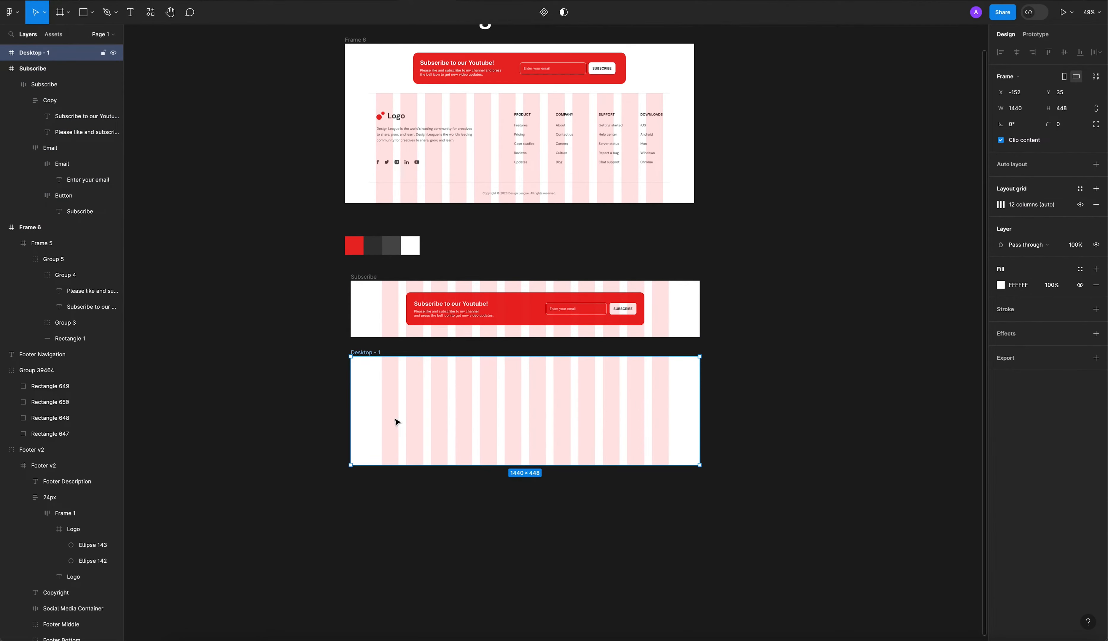
pyautogui.click(267, 472)
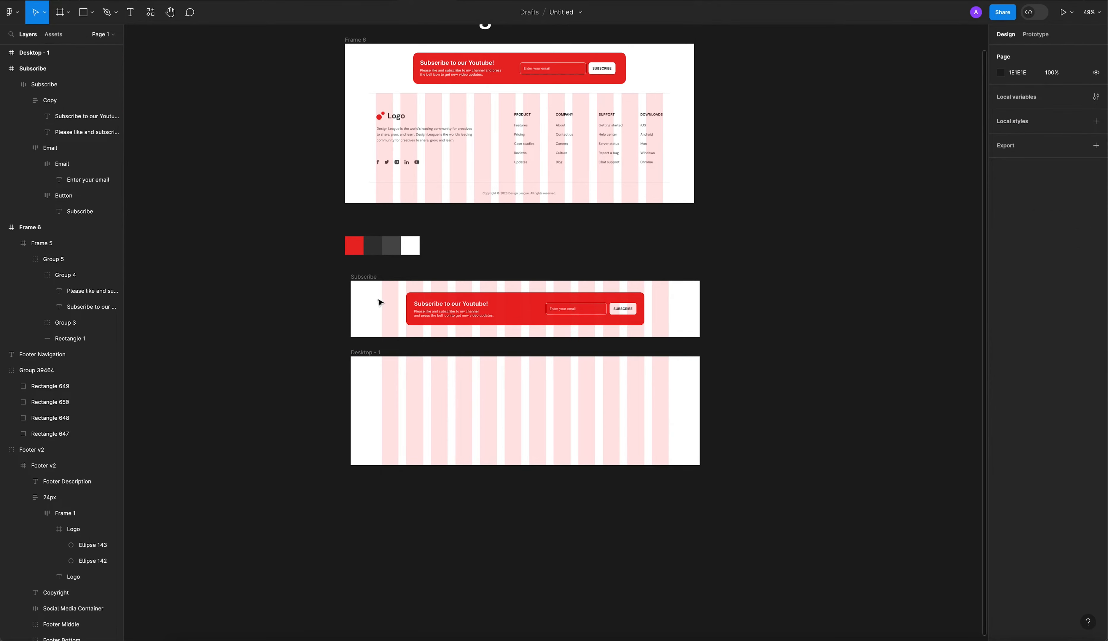
# Step: Look at the grid styles available for the Subscribe frame's layout grid and close them again
pyautogui.click(370, 278)
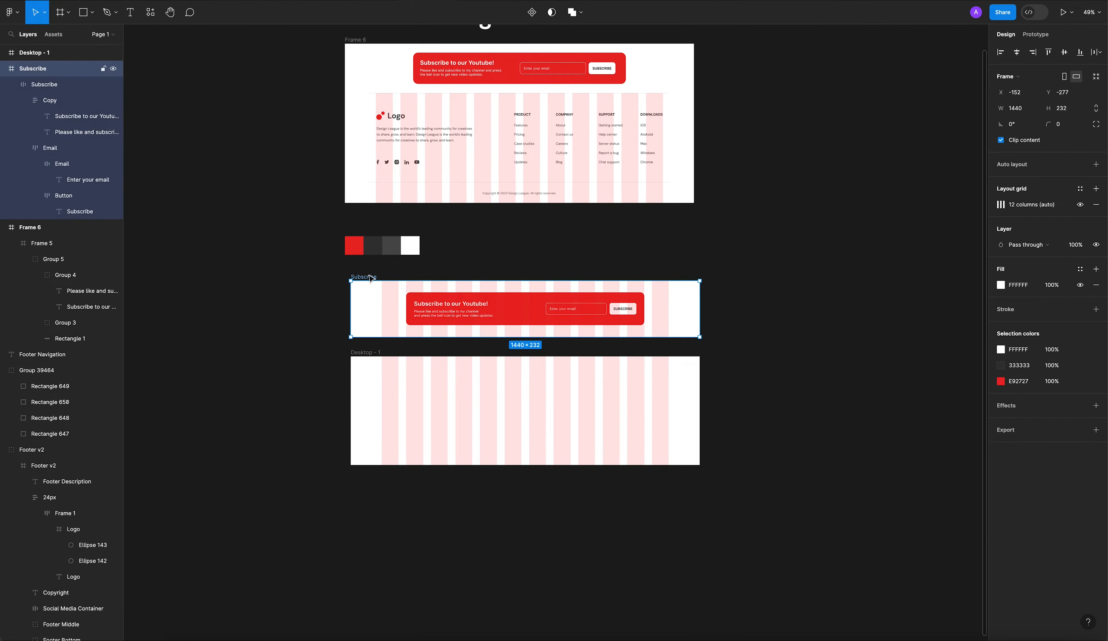
pyautogui.click(1081, 189)
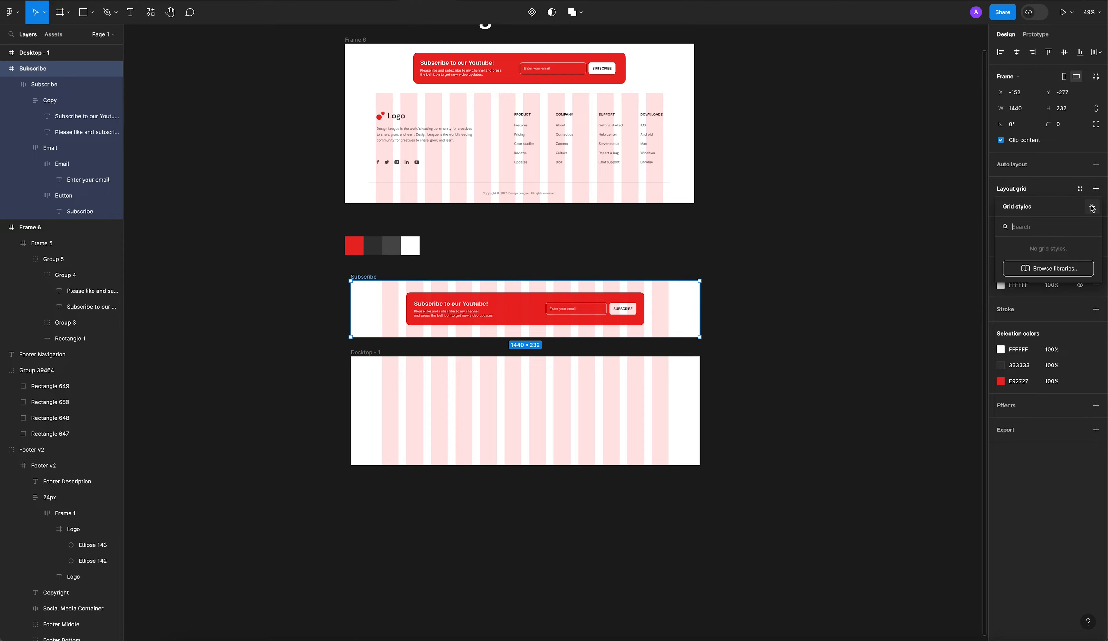
pyautogui.click(846, 277)
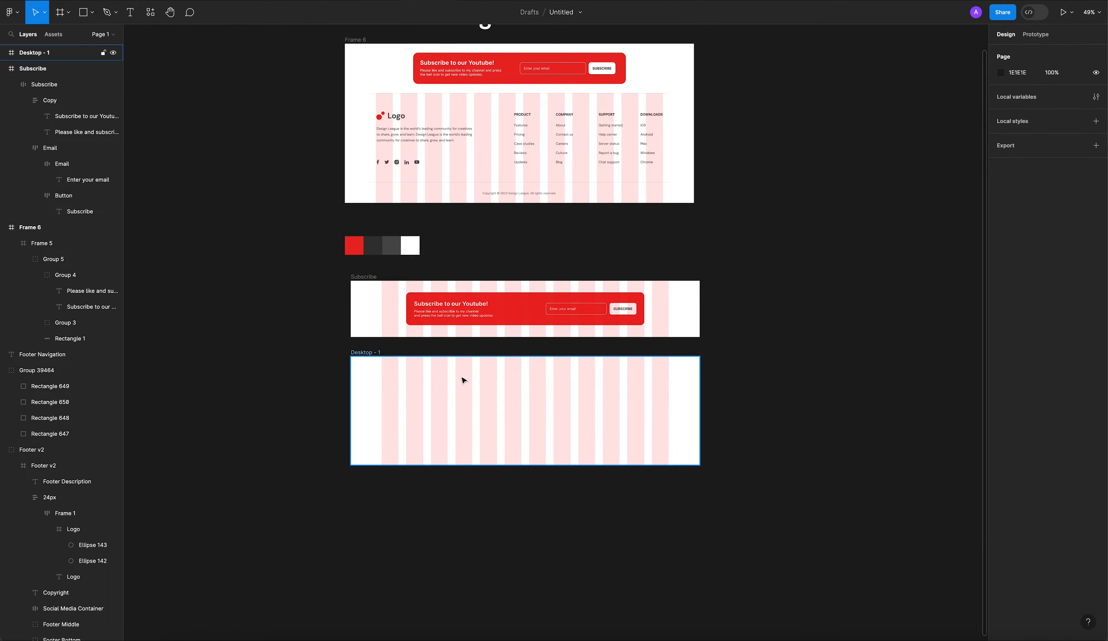
# Step: Hide the 12-column layout grid on the reference Footer v2 frame
pyautogui.scroll(2, 463, 379)
pyautogui.scroll(1, 440, 264)
pyautogui.click(422, 117)
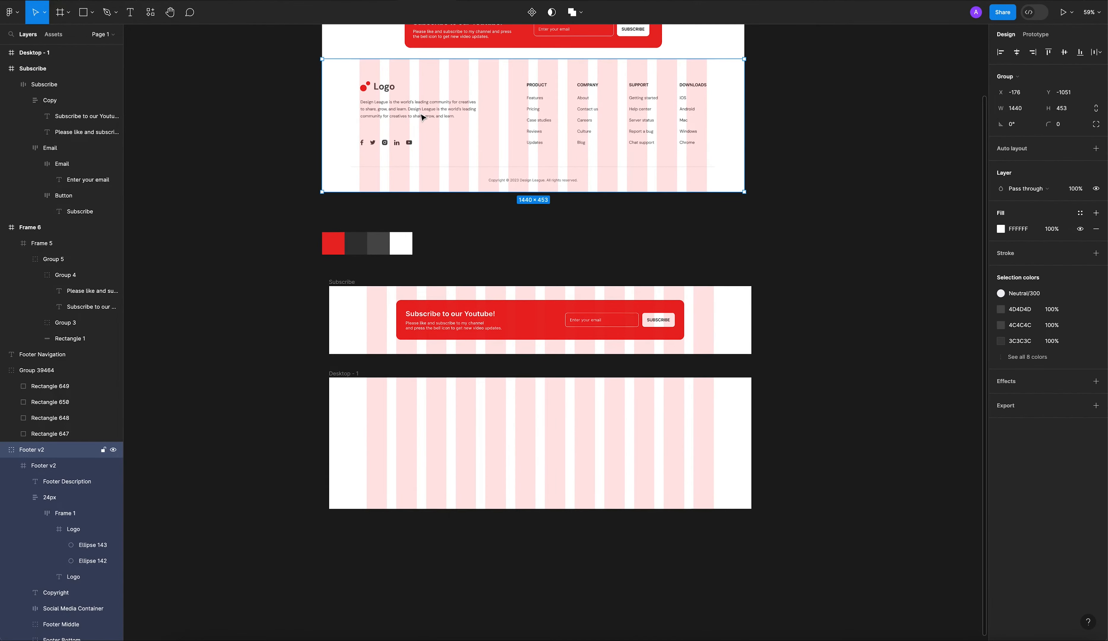
pyautogui.doubleClick(401, 110)
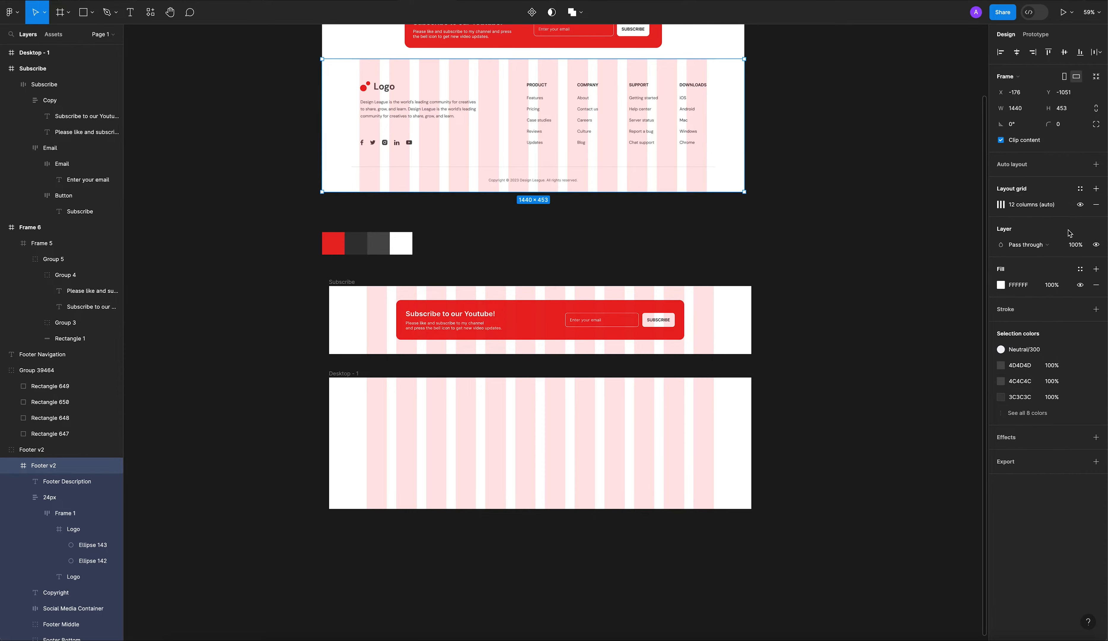
pyautogui.click(1080, 204)
pyautogui.click(815, 156)
# Step: Copy the logo and the footer description from the reference footer into the Desktop - 1 frame, starting at the first grid column
pyautogui.doubleClick(425, 109)
pyautogui.doubleClick(425, 109)
pyautogui.click(376, 86)
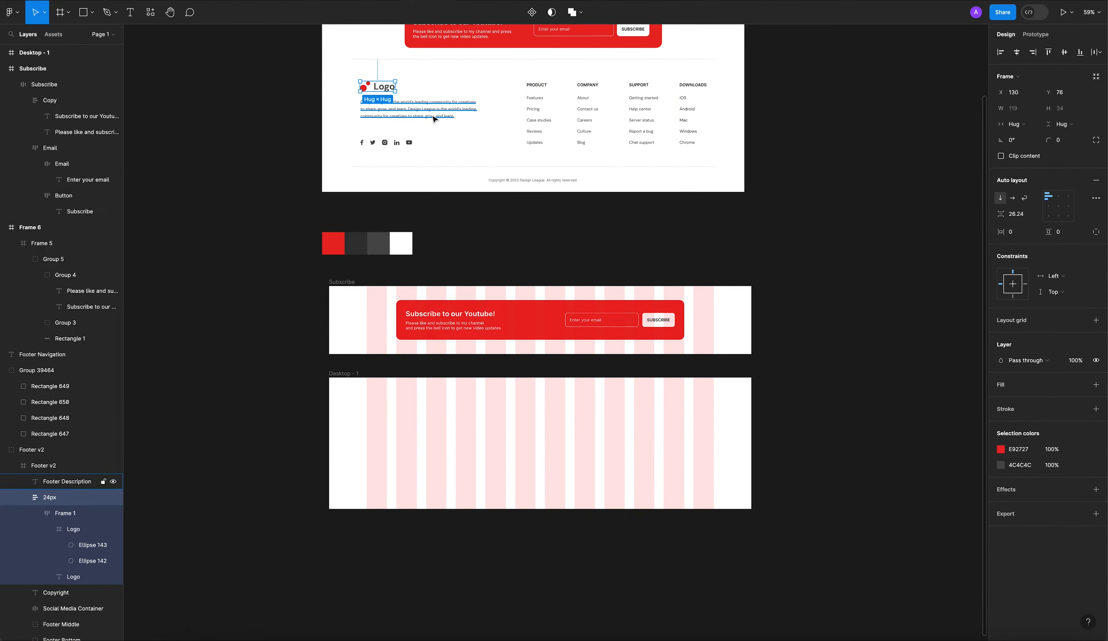
pyautogui.keyDown('shift'); pyautogui.click(442, 117); pyautogui.keyUp('shift')
pyautogui.moveTo(435, 111); pyautogui.dragTo(442, 434)
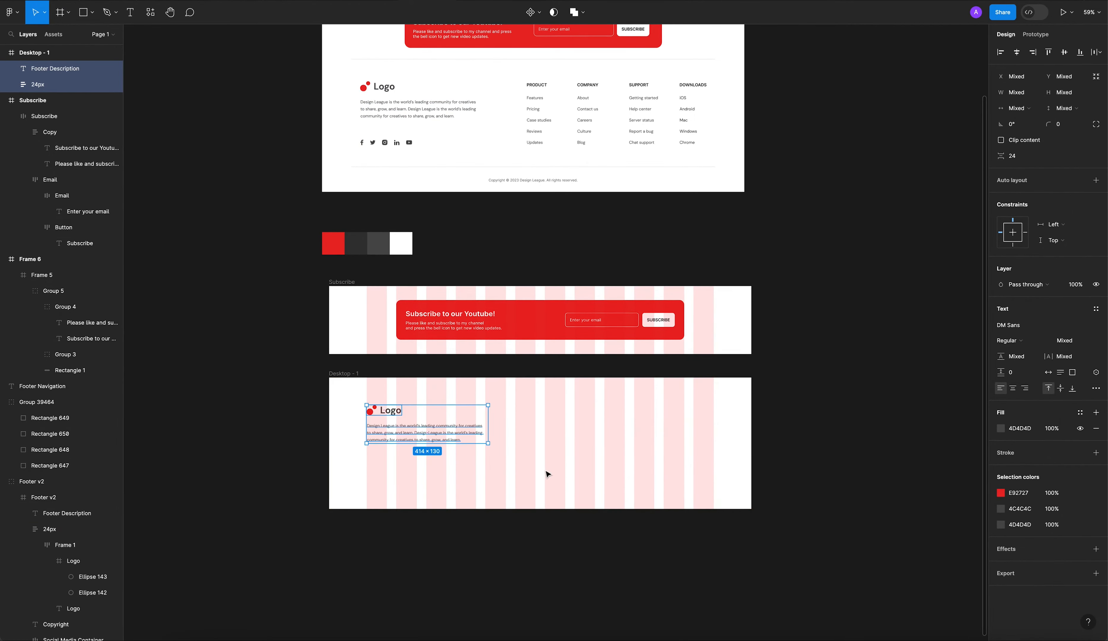
pyautogui.click(547, 470)
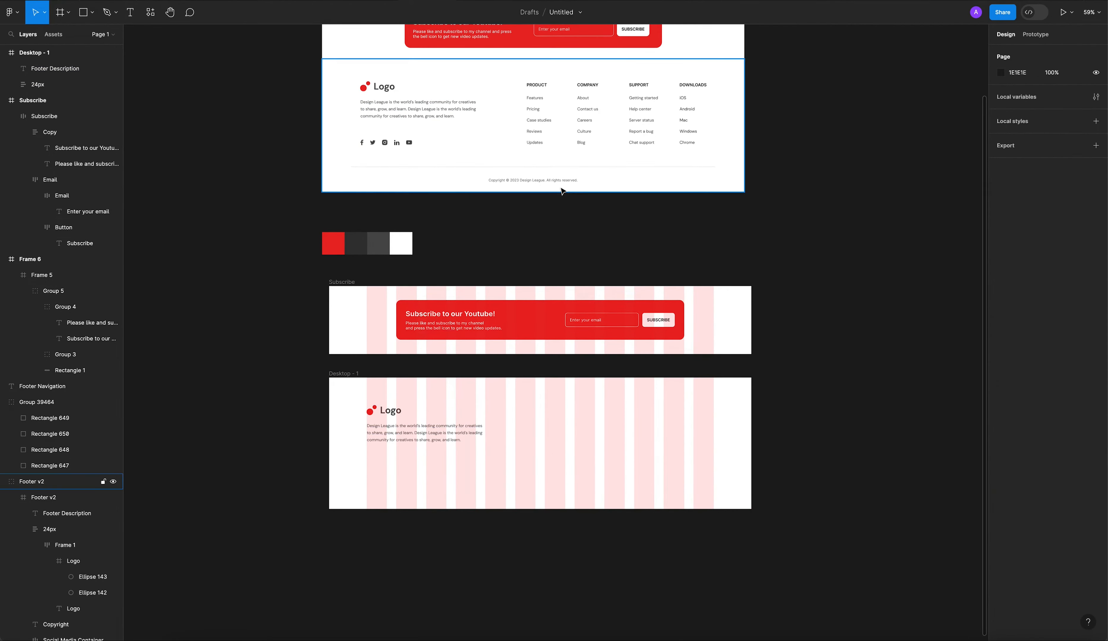
# Step: Copy the social media icon row from the reference footer into the Desktop - 1 frame below the description
pyautogui.doubleClick(381, 147)
pyautogui.moveTo(383, 146); pyautogui.dragTo(390, 471)
pyautogui.scroll(5, 387, 462)
pyautogui.scroll(-2, 503, 456)
# Step: Align the footer description with the logo at X 128 in the Desktop - 1 frame
pyautogui.click(432, 337)
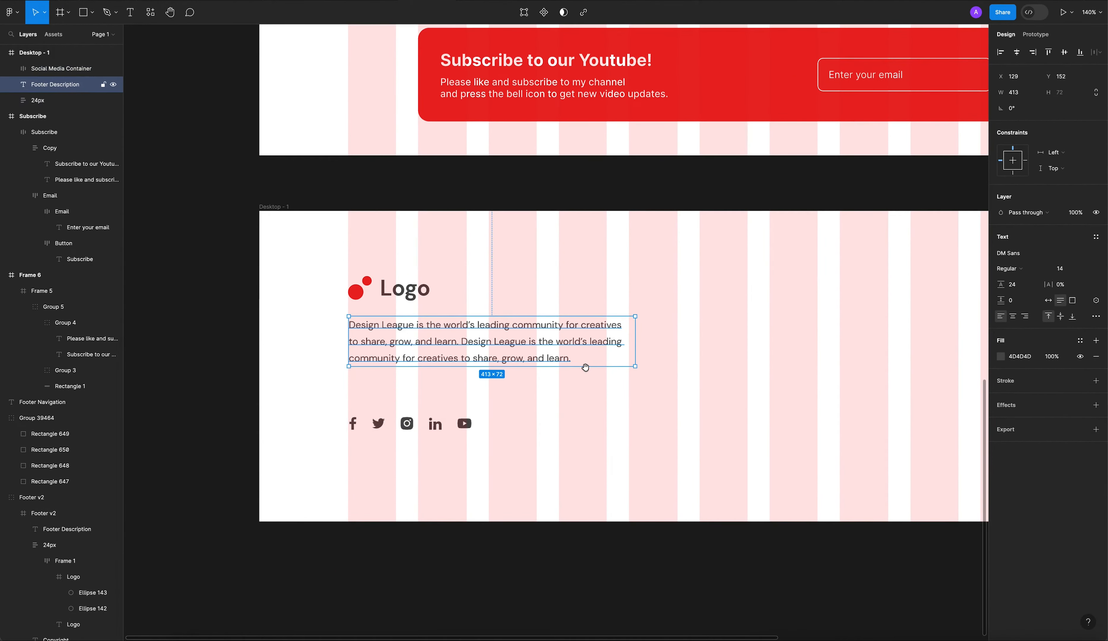
pyautogui.scroll(-1, 432, 337)
pyautogui.moveTo(431, 334); pyautogui.dragTo(429, 334)
# Step: Wrap the logo and the footer description in a vertical auto layout with a spacing of 32
pyautogui.click(378, 282)
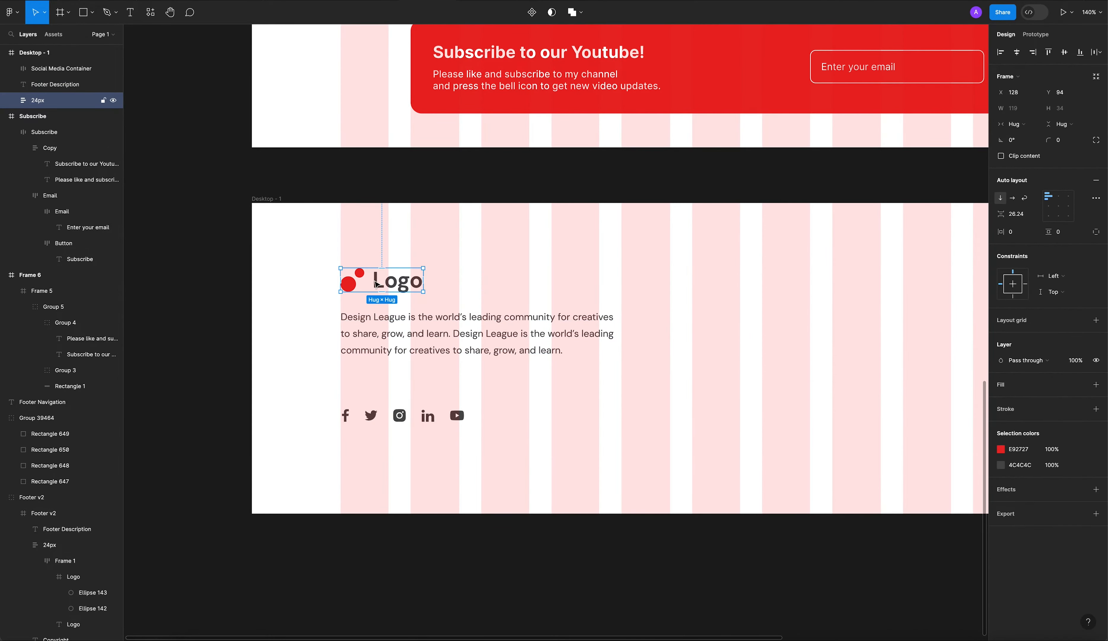
pyautogui.keyDown('shift'); pyautogui.click(401, 353); pyautogui.keyUp('shift')
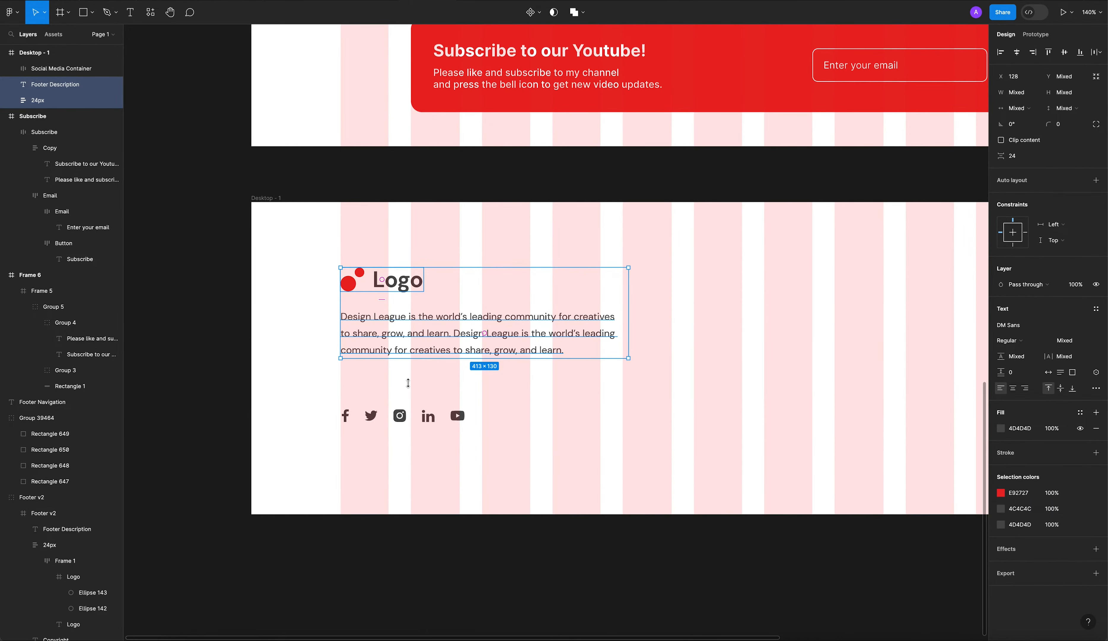
pyautogui.hotkey('shift', 'a')
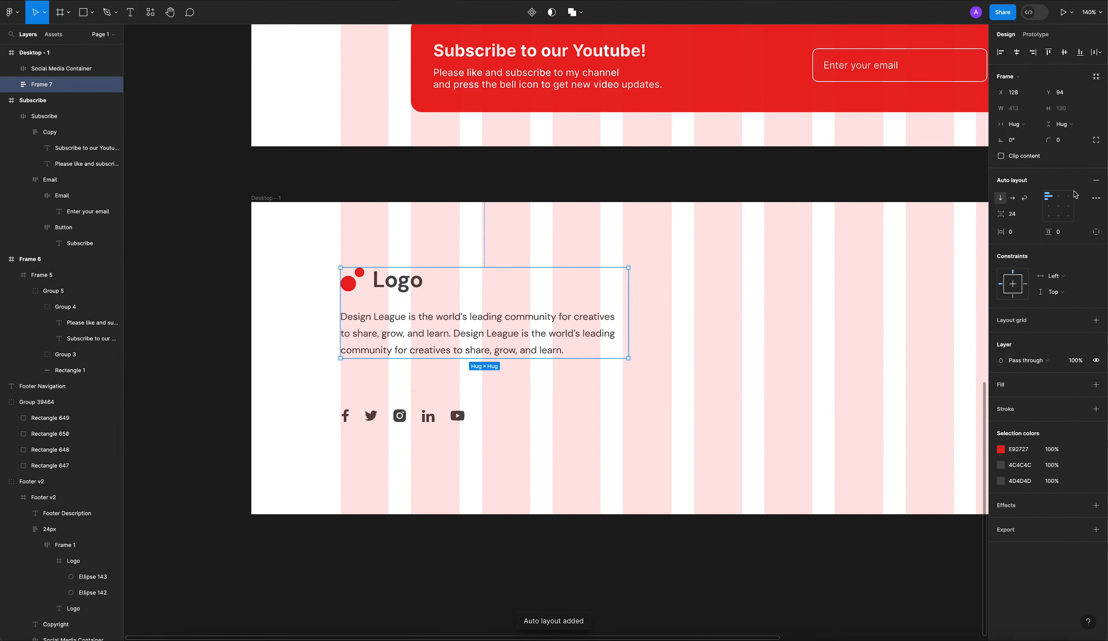
pyautogui.click(1012, 214)
pyautogui.write('32')
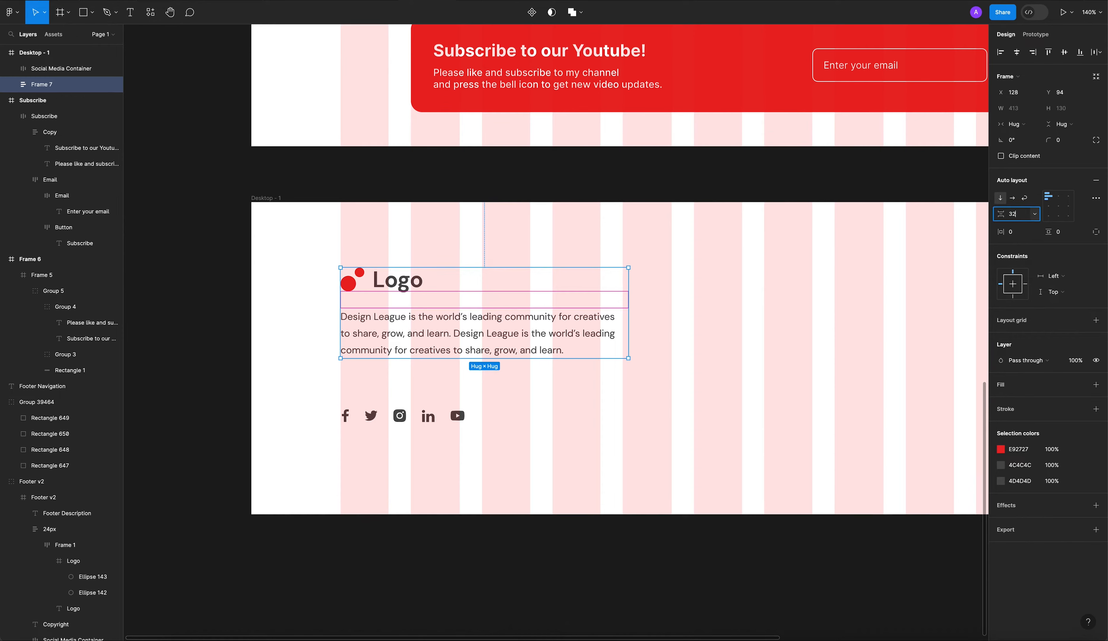
pyautogui.press('Return')
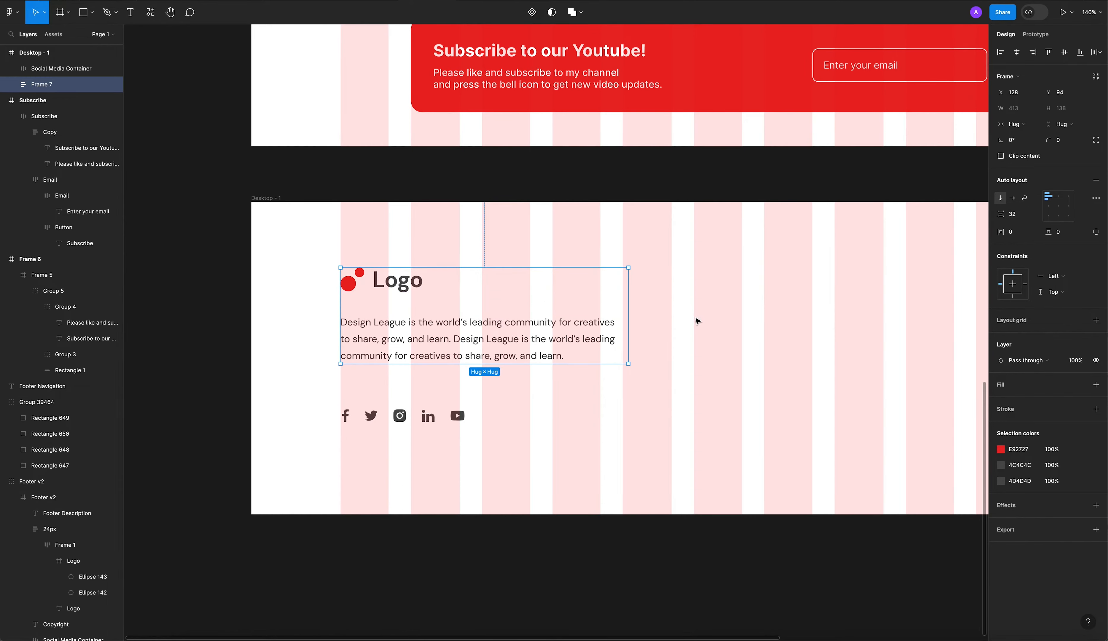
# Step: Set the footer description's horizontal resizing to Fill within its auto layout frame
pyautogui.click(612, 325)
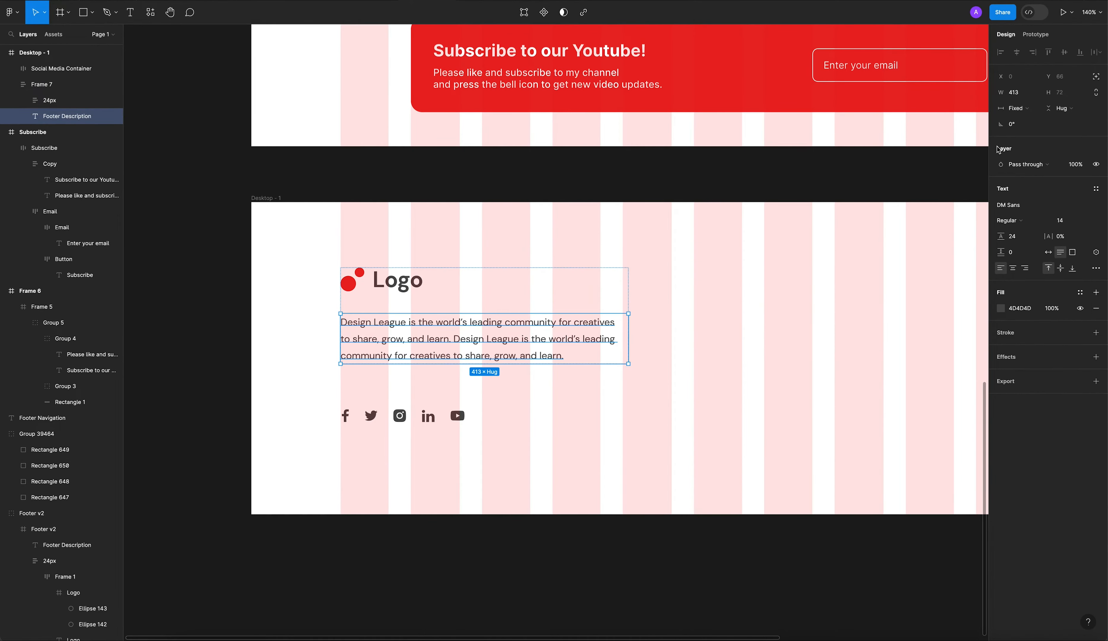
pyautogui.click(1023, 110)
pyautogui.click(1039, 134)
pyautogui.click(1066, 106)
pyautogui.press('Escape')
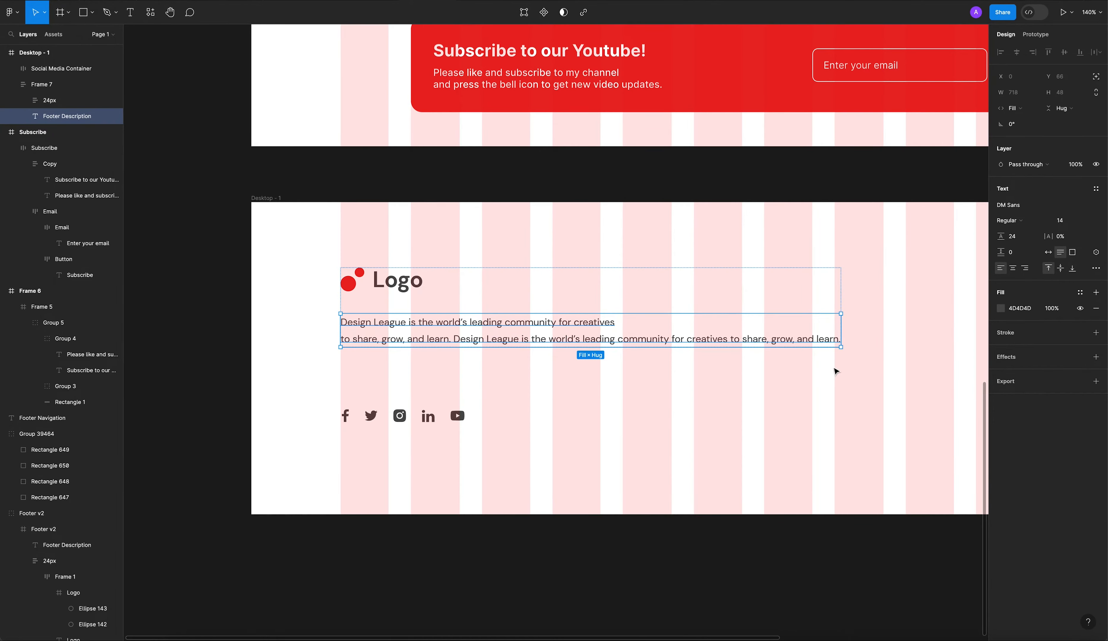
# Step: Narrow the logo and description frame to a width of 373, ending at the edge of the fourth grid column
pyautogui.click(705, 302)
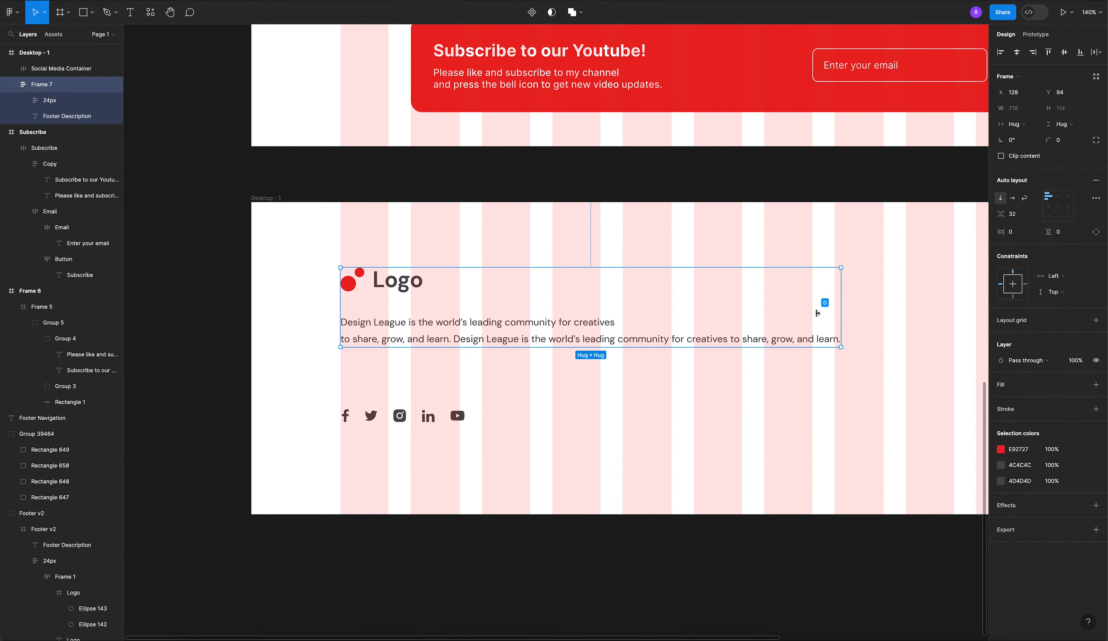
pyautogui.click(849, 334)
pyautogui.click(836, 326)
pyautogui.moveTo(844, 350); pyautogui.dragTo(600, 346)
# Step: Put the social media icon row into the logo and description auto layout frame, below the description
pyautogui.click(440, 416)
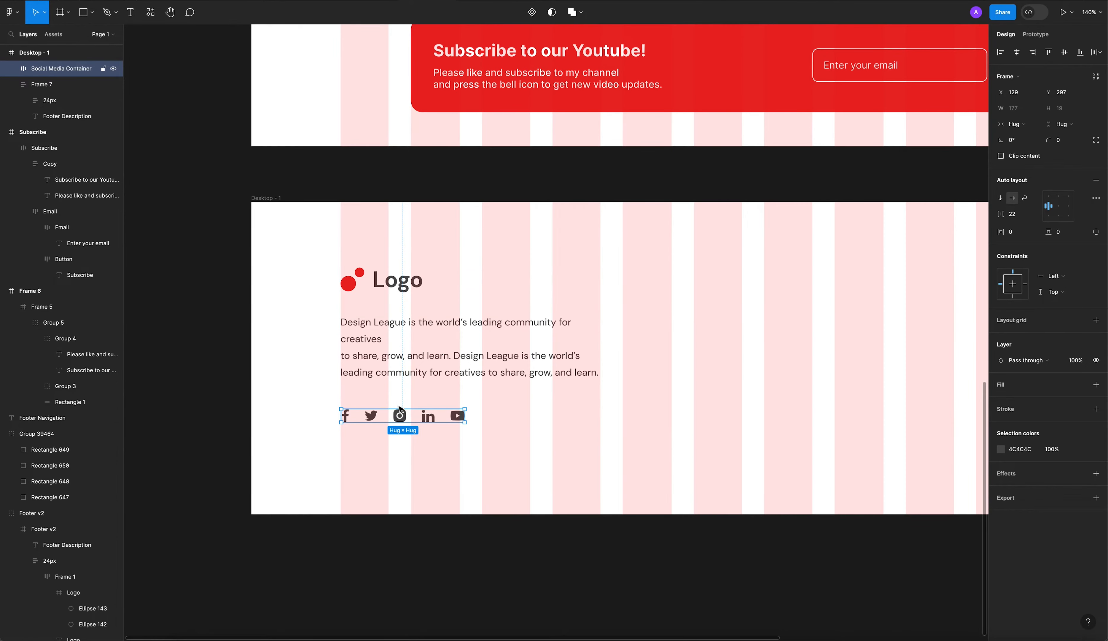
pyautogui.moveTo(399, 409); pyautogui.dragTo(405, 314)
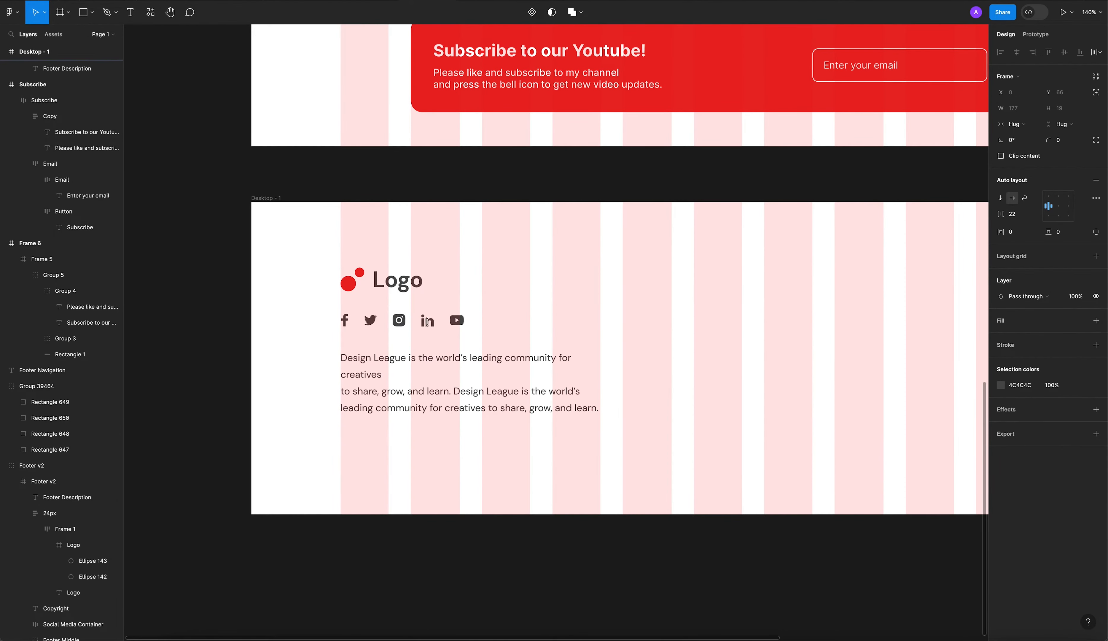
pyautogui.click(435, 321)
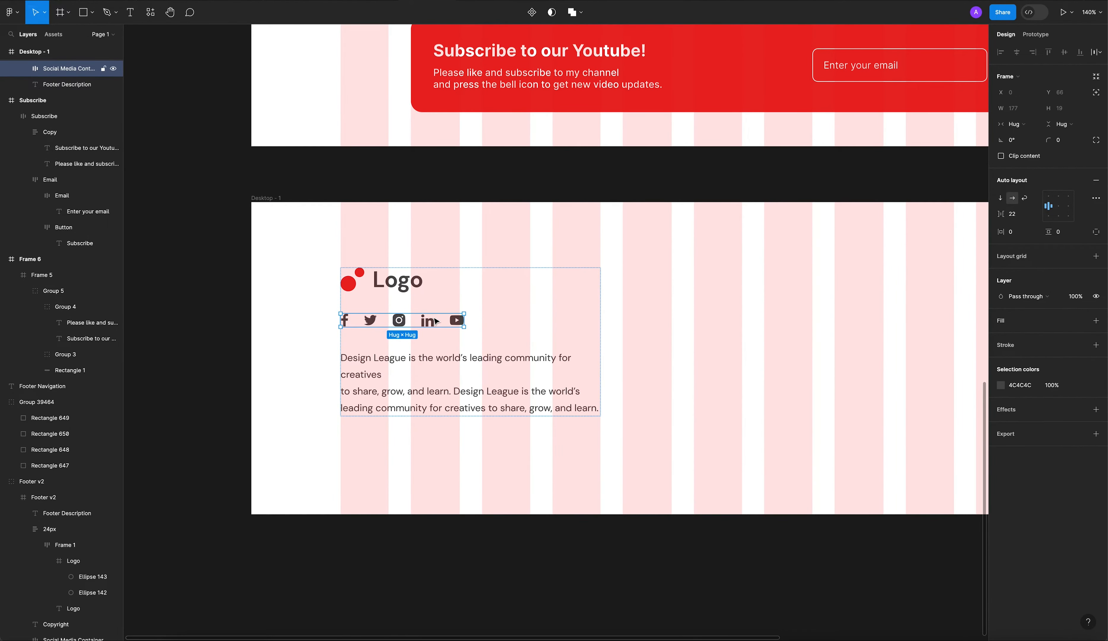
pyautogui.press('Down')
# Step: Reflow the footer description: remove the line break before "to share" and insert breaks before "for creatives" and "is the world's"
pyautogui.doubleClick(367, 359)
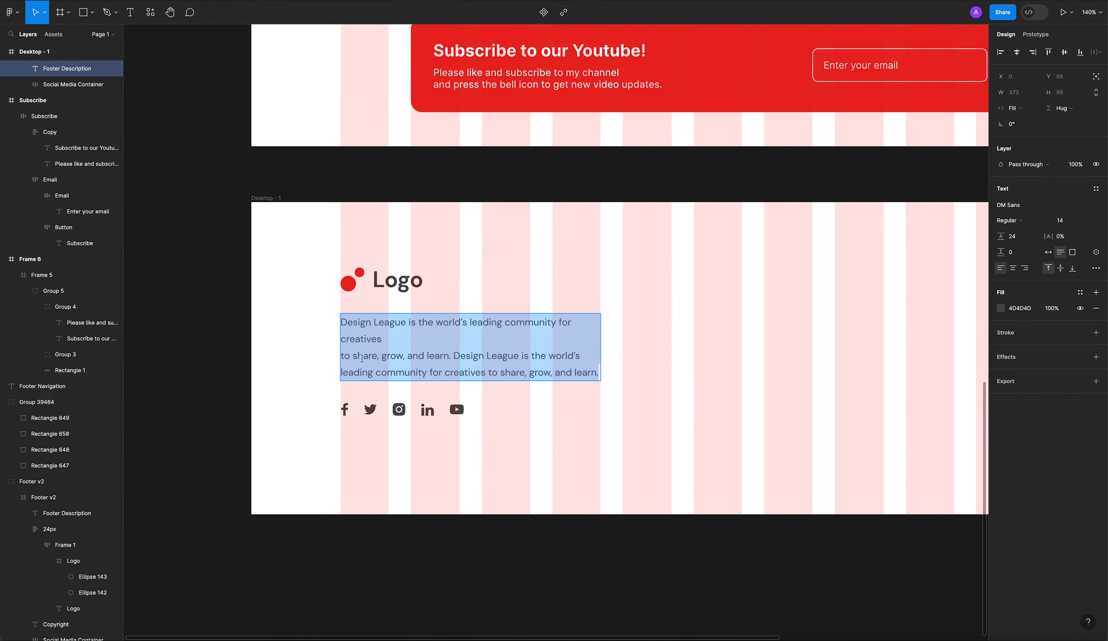
pyautogui.click(344, 355)
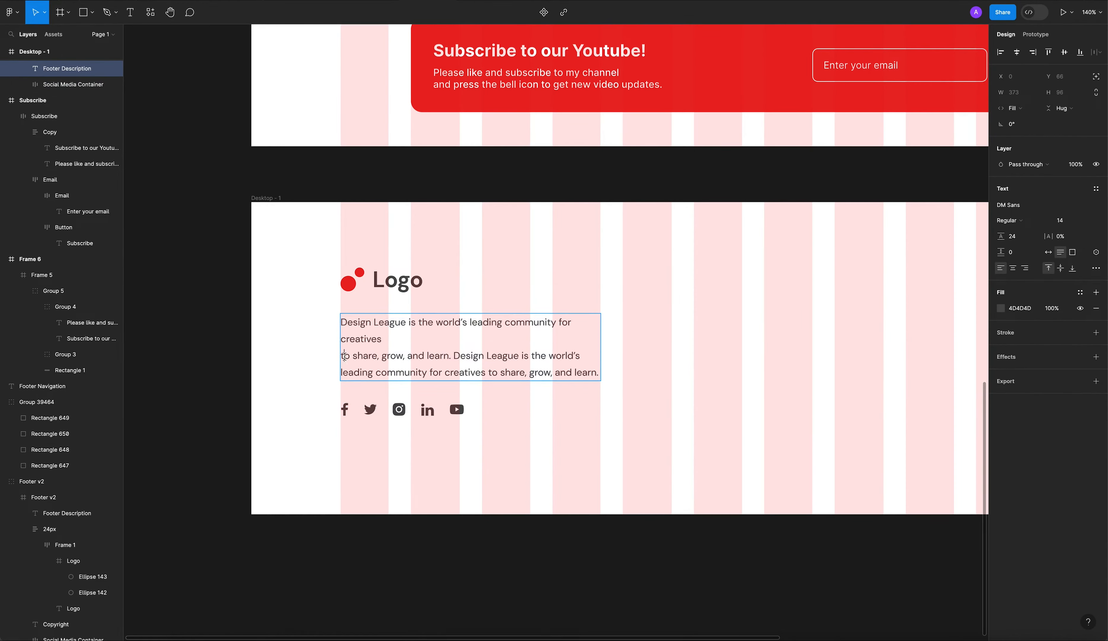
pyautogui.press('BackSpace')
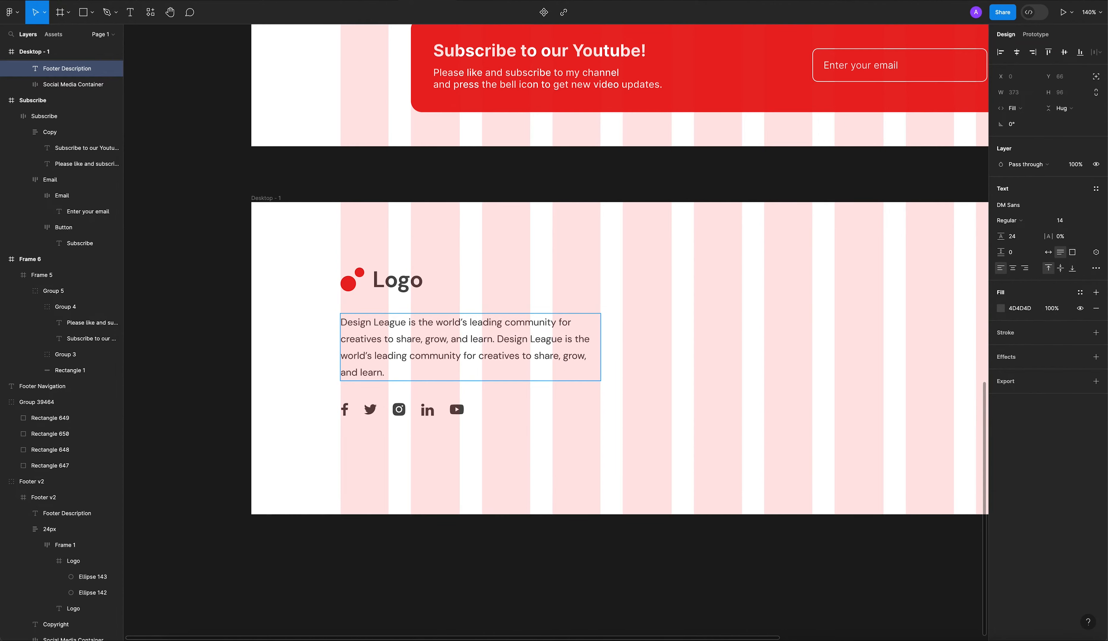
pyautogui.press('Return')
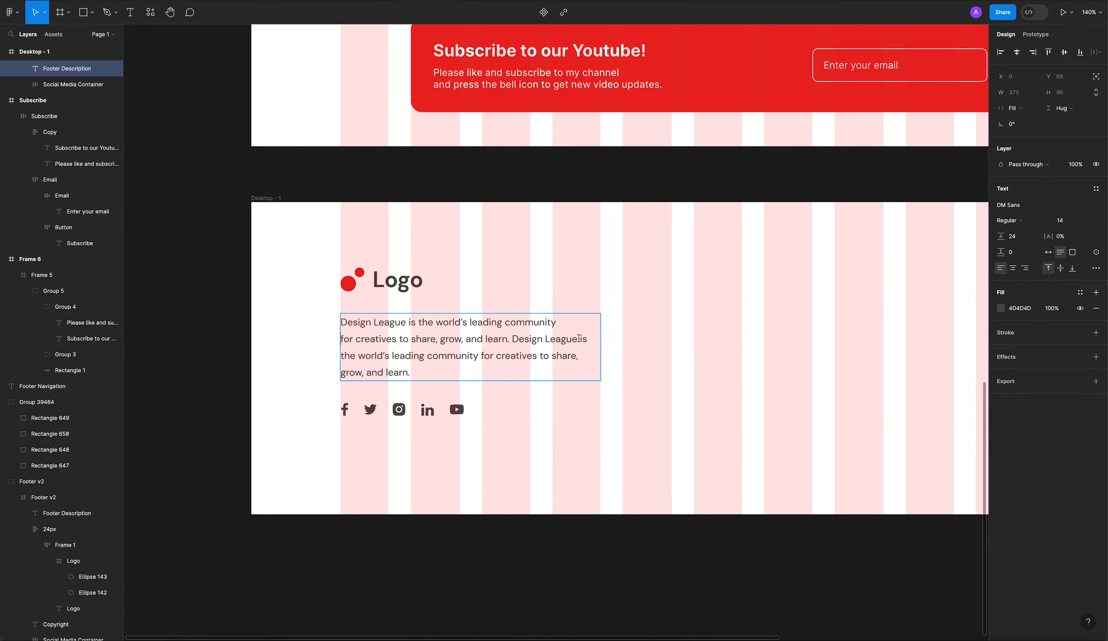
pyautogui.press('Return')
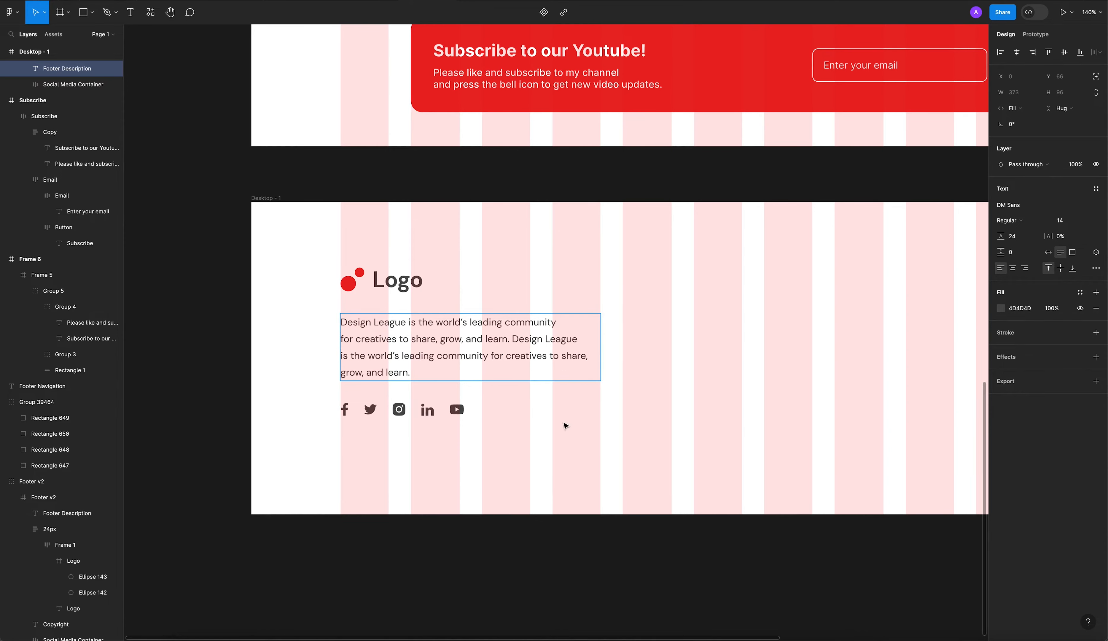
pyautogui.click(561, 403)
pyautogui.click(241, 337)
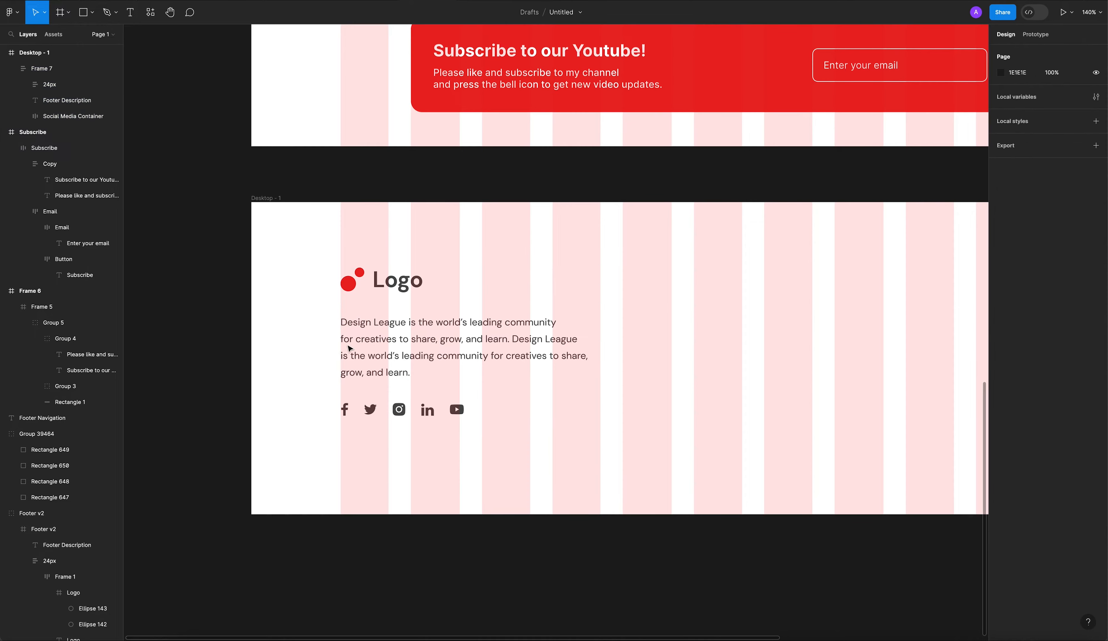
# Step: Add the word "have" after "community" at the end of the footer description's first line
pyautogui.moveTo(359, 346); pyautogui.dragTo(358, 348)
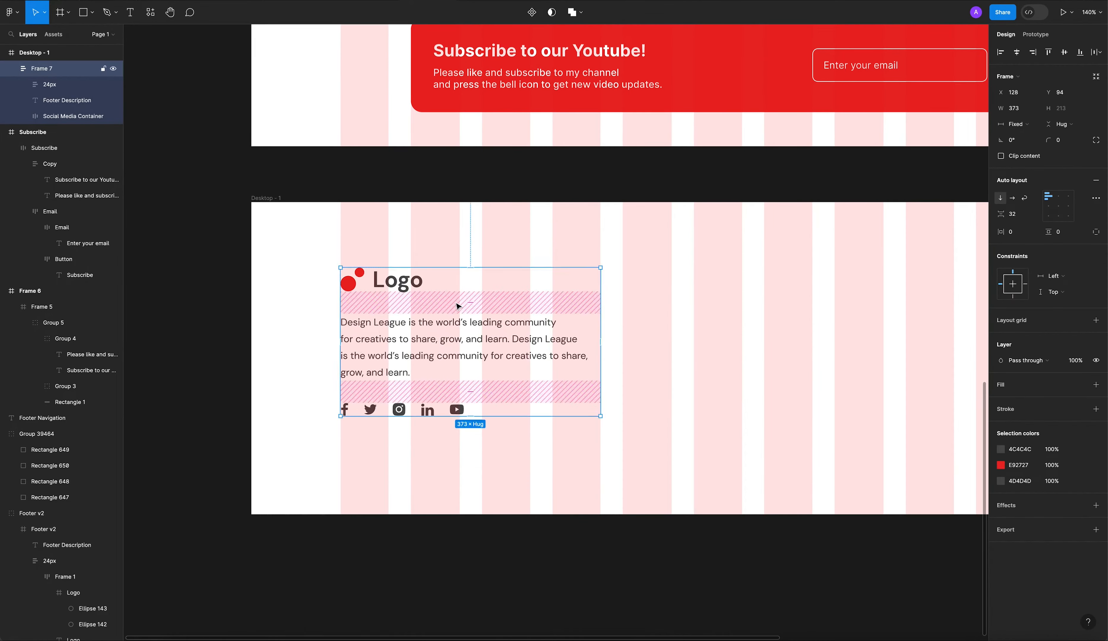
pyautogui.scroll(-5, 472, 244)
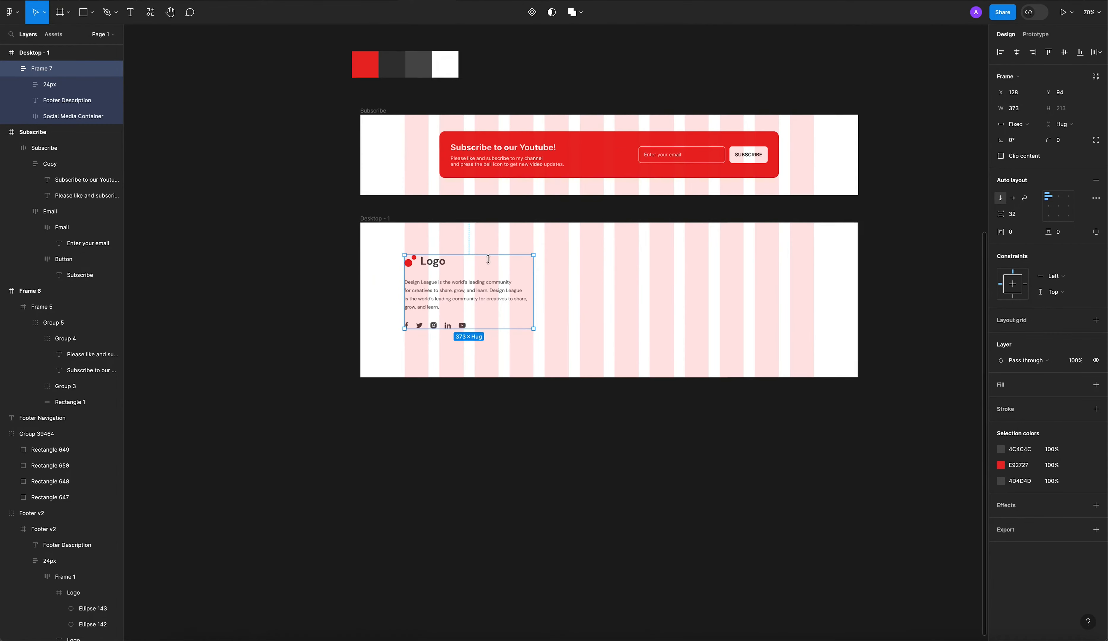
pyautogui.click(599, 263)
pyautogui.scroll(2, 477, 316)
pyautogui.doubleClick(487, 289)
pyautogui.click(525, 275)
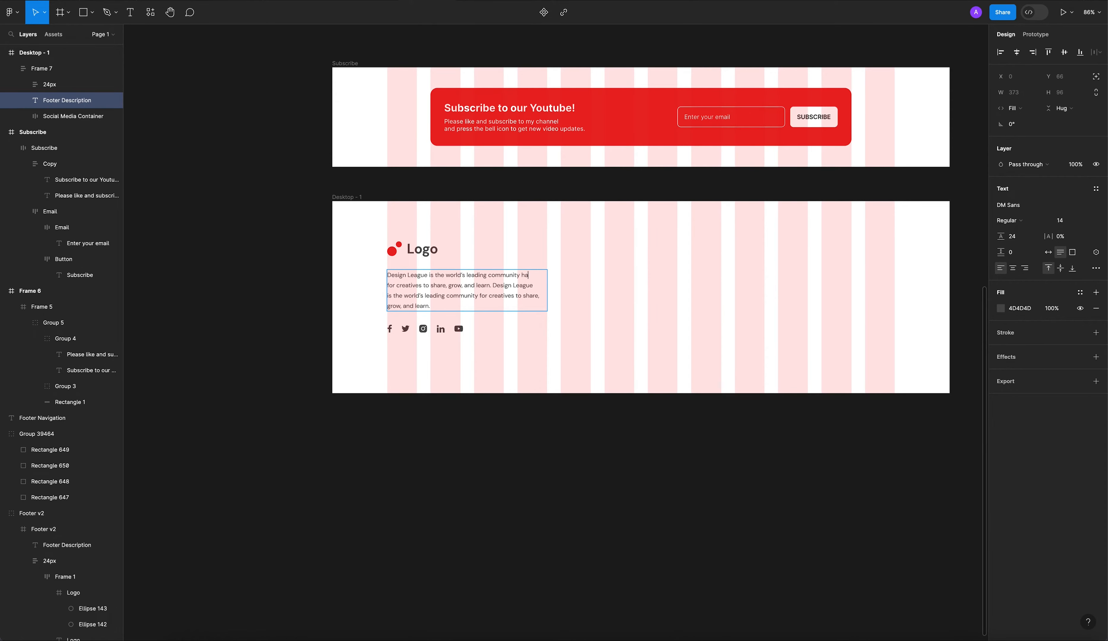
pyautogui.click(593, 353)
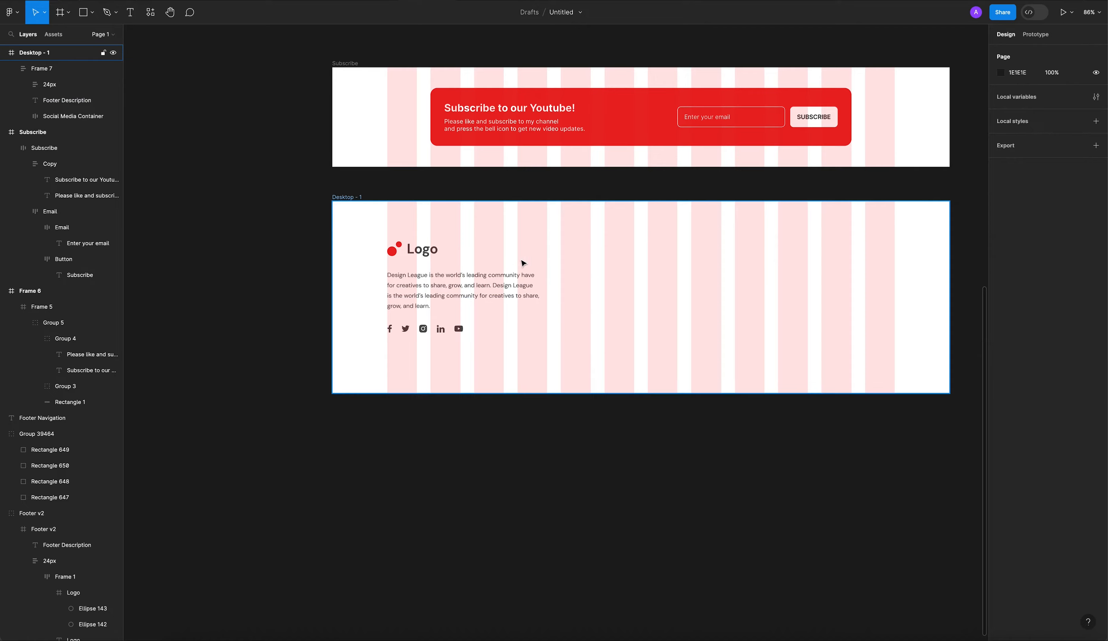
# Step: Move the block with the logo, description and social icons slightly up within the Desktop - 1 frame
pyautogui.scroll(3, 541, 292)
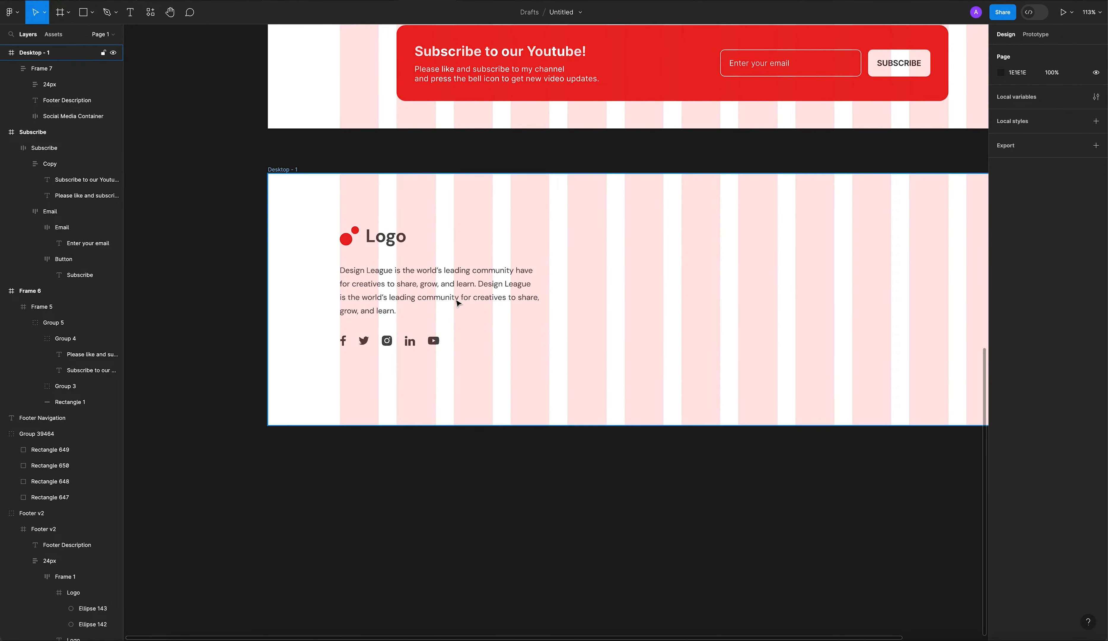
pyautogui.keyDown('super'); pyautogui.click(457, 304); pyautogui.keyUp('super')
pyautogui.click(622, 280)
pyautogui.scroll(-3, 414, 342)
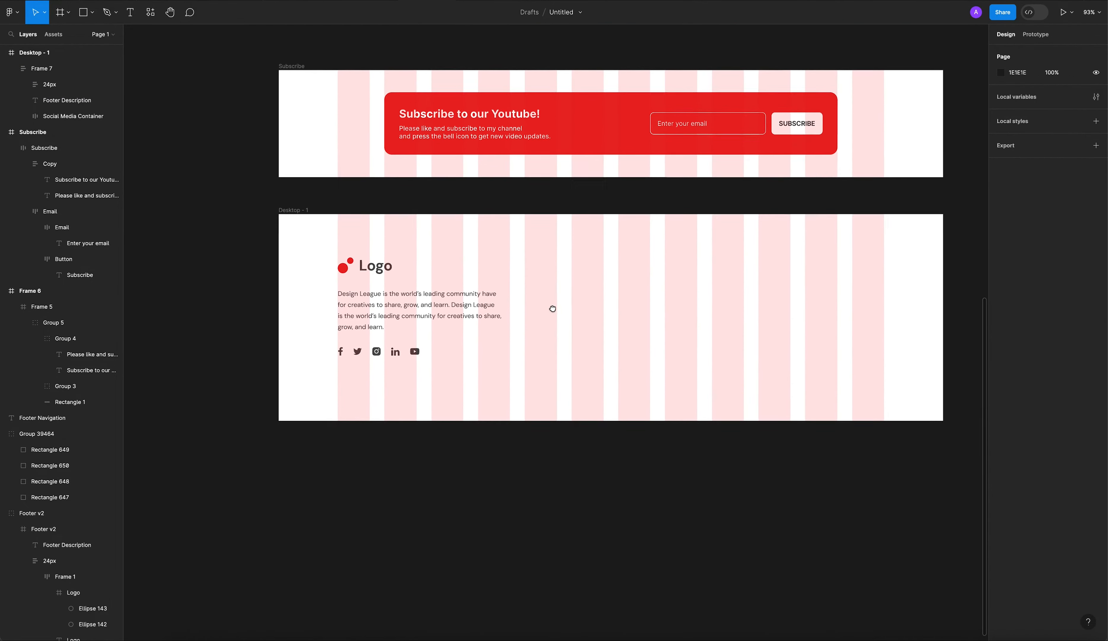
pyautogui.moveTo(394, 303); pyautogui.dragTo(395, 285)
pyautogui.click(414, 384)
# Step: Copy the PRODUCT link column from the reference footer into the Desktop - 1 frame, beside the description block
pyautogui.scroll(1, 506, 386)
pyautogui.hscroll(1, 506, 387)
pyautogui.scroll(-5, 507, 387)
pyautogui.scroll(1, 484, 264)
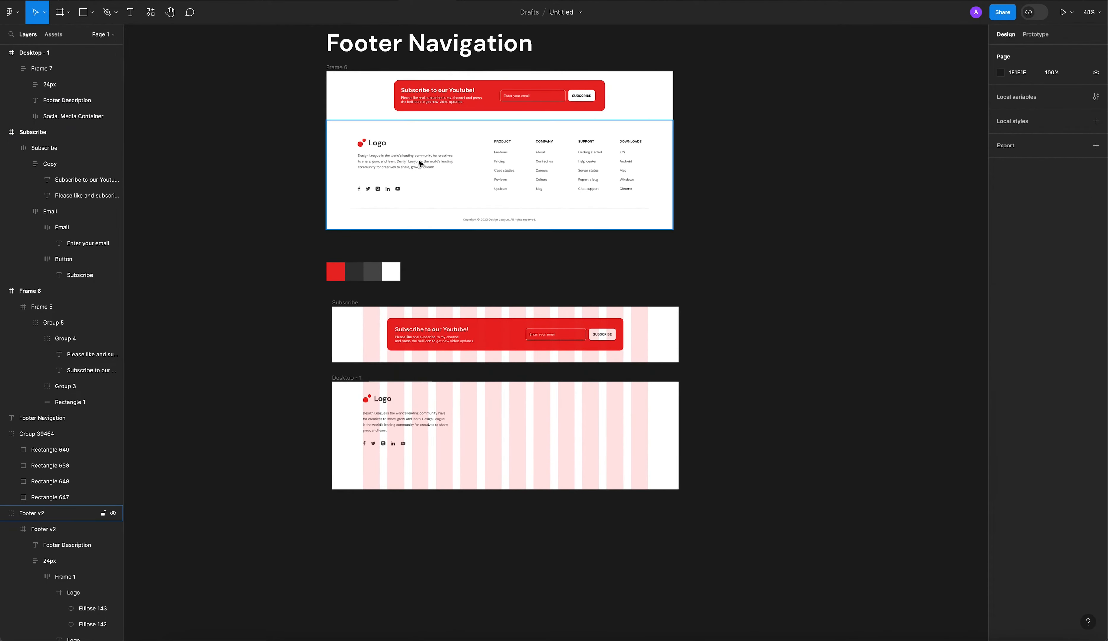
pyautogui.click(500, 153)
pyautogui.doubleClick(501, 153)
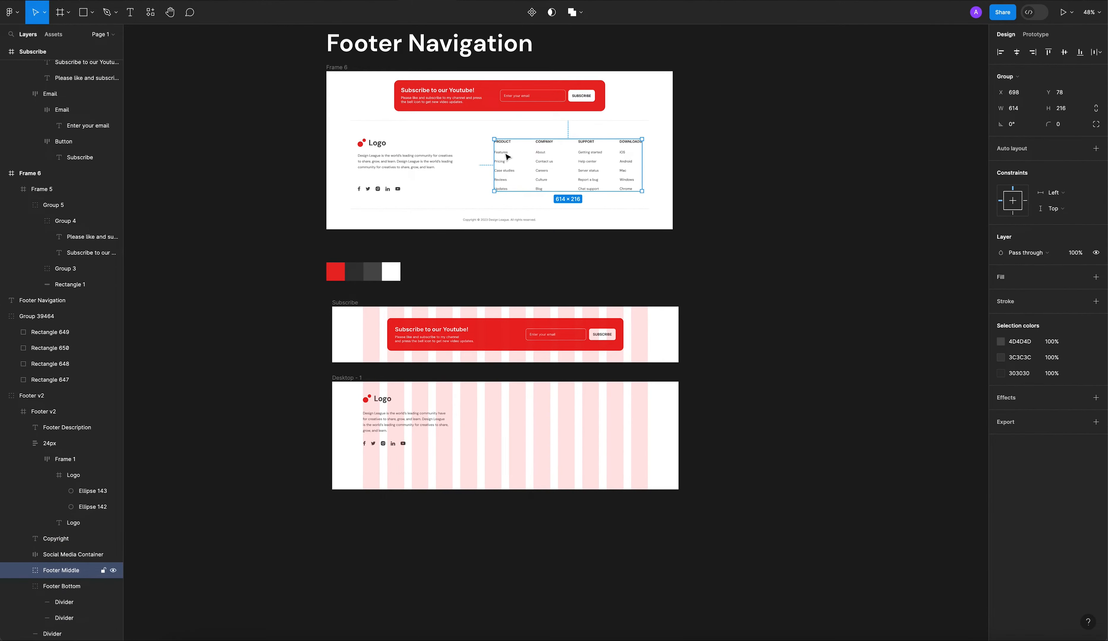
pyautogui.doubleClick(501, 154)
pyautogui.moveTo(442, 370); pyautogui.dragTo(488, 420)
pyautogui.scroll(5, 492, 418)
pyautogui.moveTo(610, 400); pyautogui.dragTo(768, 278)
pyautogui.scroll(-2, 732, 291)
pyautogui.click(683, 312)
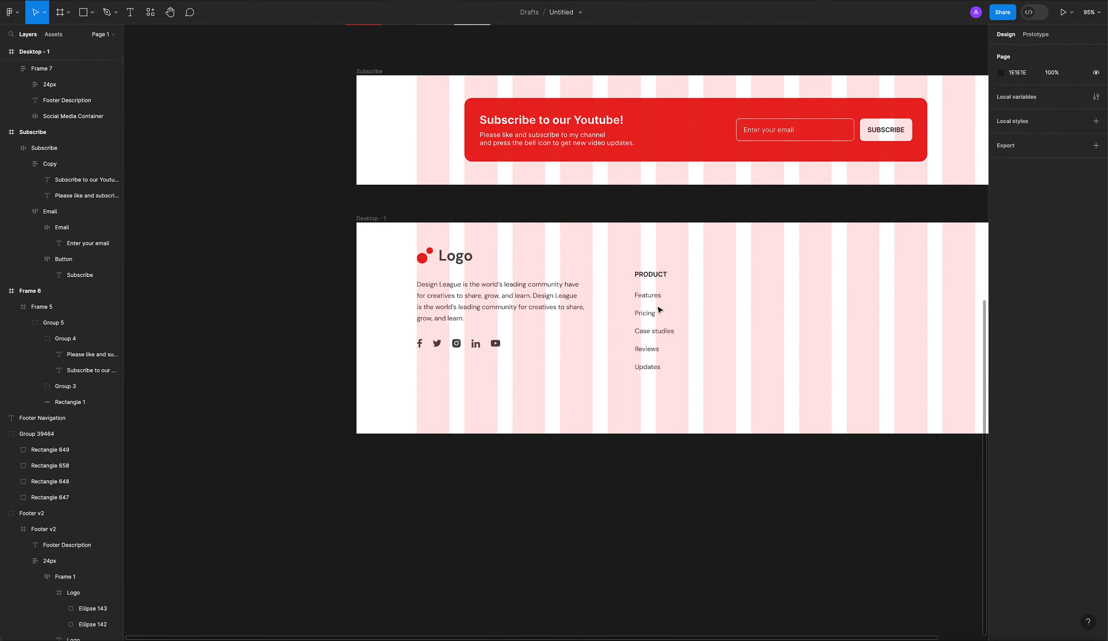
# Step: Move the PRODUCT column out onto the empty canvas beside the Desktop - 1 frame and ungroup it
pyautogui.click(655, 300)
pyautogui.moveTo(649, 301); pyautogui.dragTo(287, 322)
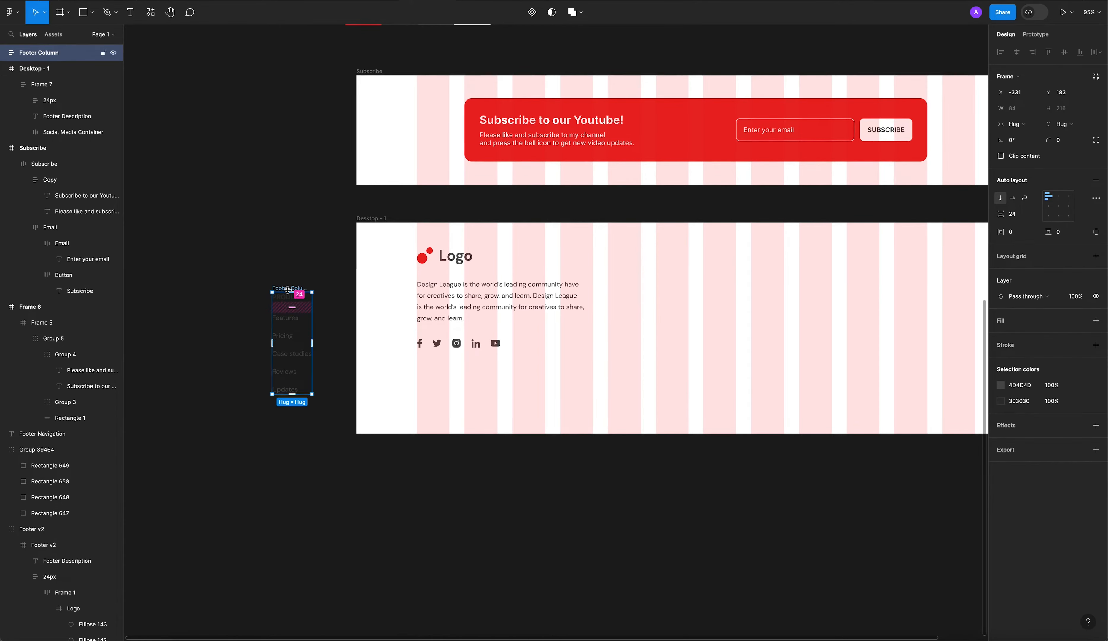
pyautogui.click(288, 280)
pyautogui.click(287, 287)
pyautogui.rightClick(289, 286)
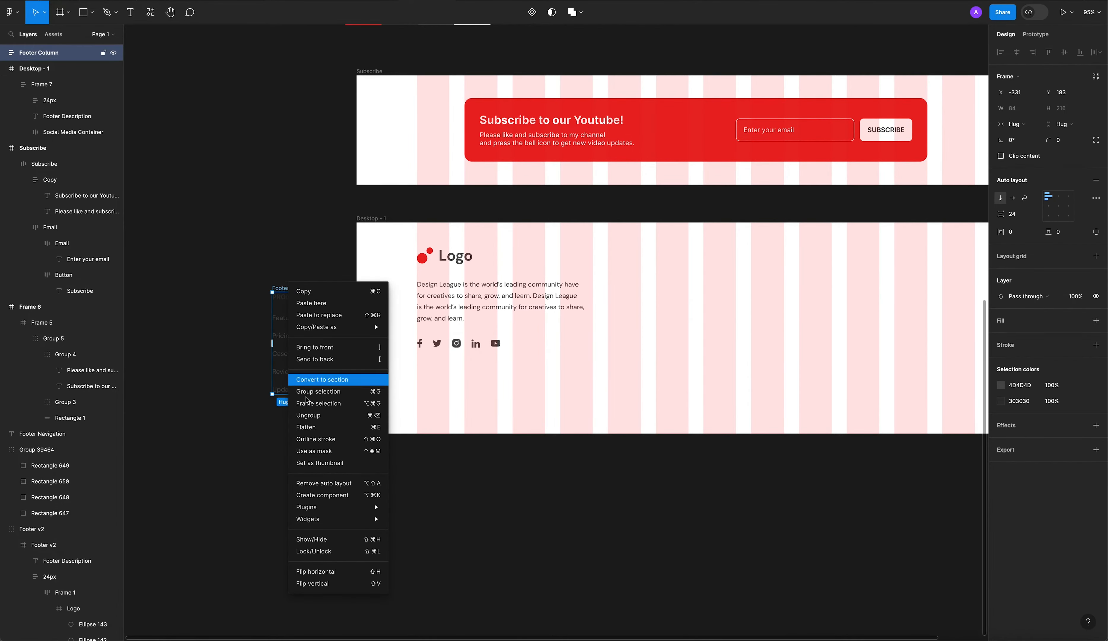
pyautogui.click(326, 418)
# Step: Shift the list of PRODUCT links slightly away from its title and ungroup it into individual links
pyautogui.click(243, 348)
pyautogui.moveTo(252, 265); pyautogui.dragTo(305, 448)
pyautogui.click(308, 443)
pyautogui.moveTo(288, 310); pyautogui.dragTo(294, 330)
pyautogui.rightClick(296, 325)
pyautogui.click(325, 456)
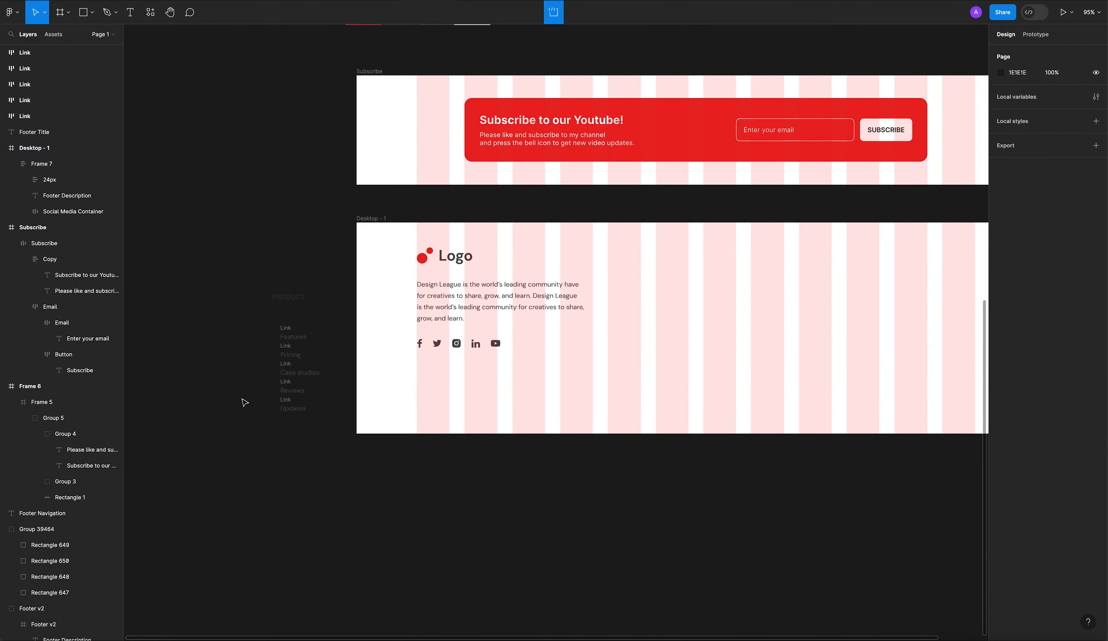
# Step: Ungroup the five PRODUCT link frames twice, down to their plain text layers
pyautogui.scroll(5, 238, 396)
pyautogui.moveTo(272, 291); pyautogui.dragTo(383, 525)
pyautogui.rightClick(346, 382)
pyautogui.click(383, 472)
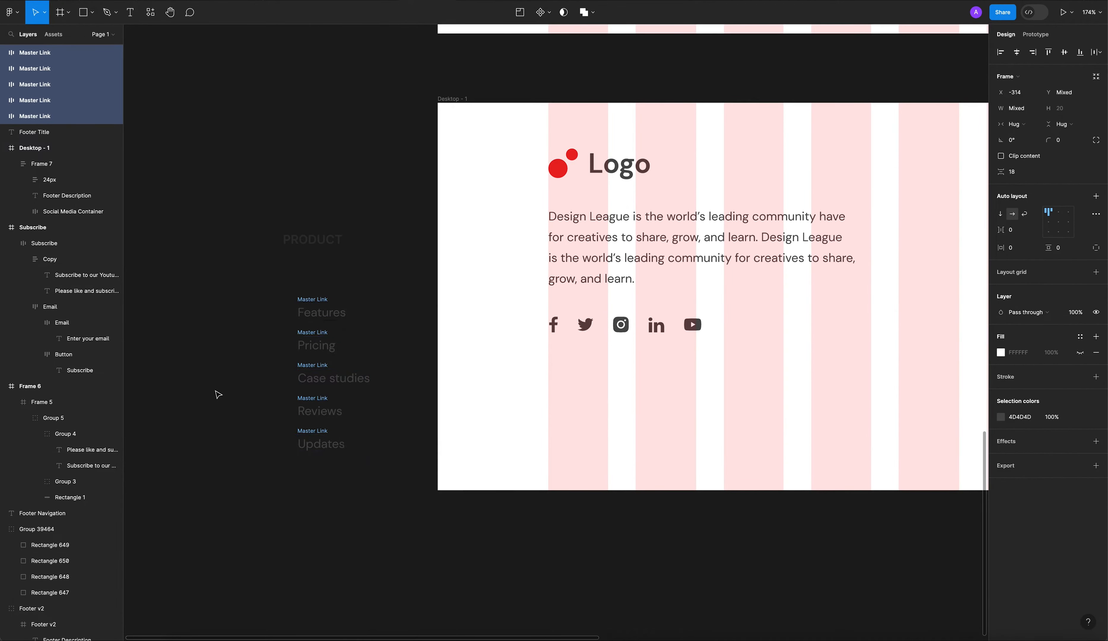
pyautogui.click(218, 391)
pyautogui.moveTo(260, 287); pyautogui.dragTo(383, 478)
pyautogui.rightClick(347, 379)
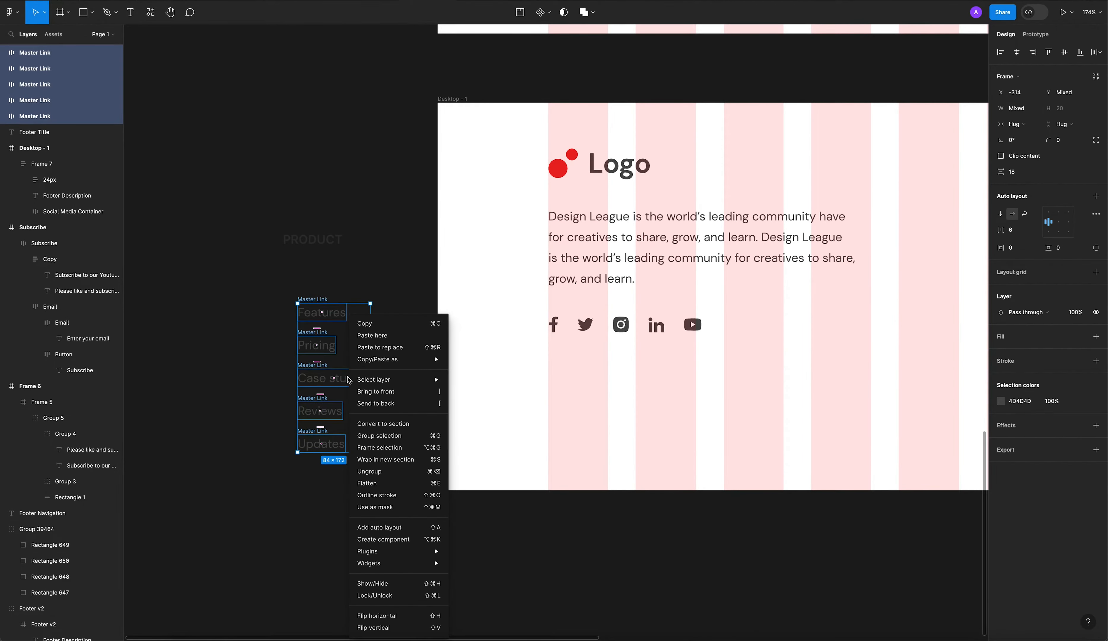
pyautogui.click(382, 471)
pyautogui.click(242, 416)
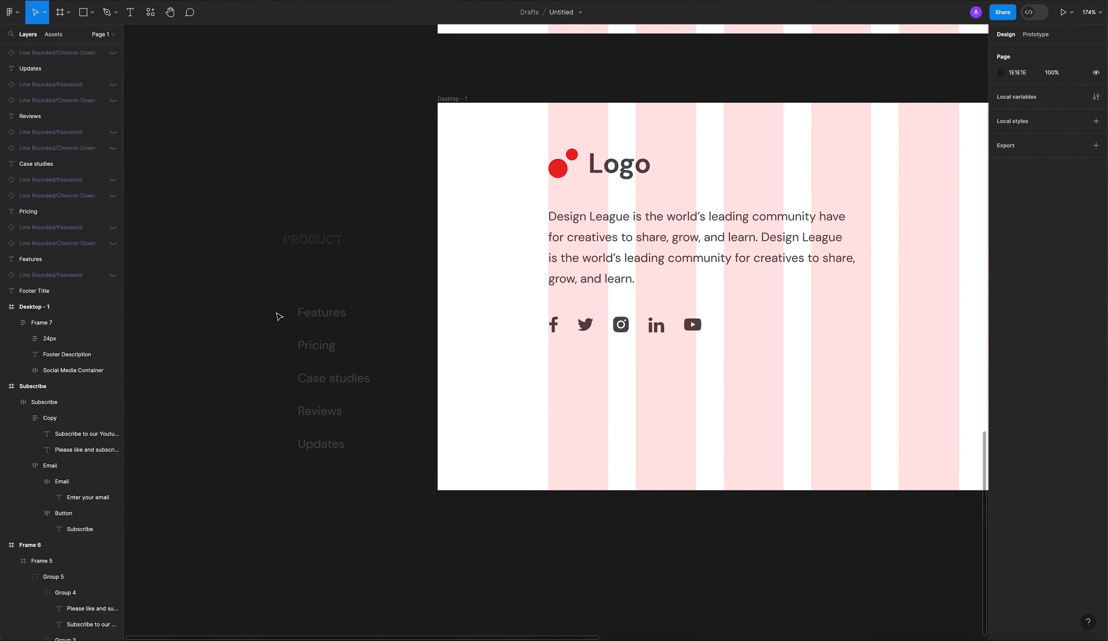
# Step: Move the list of five links up and slightly outward to sit directly beneath the PRODUCT title, aligned with it
pyautogui.moveTo(270, 277); pyautogui.dragTo(371, 483)
pyautogui.moveTo(335, 365); pyautogui.dragTo(319, 324)
pyautogui.click(230, 302)
# Step: Hide the 12-column layout grid of the Desktop - 1 frame
pyautogui.scroll(-5, 229, 302)
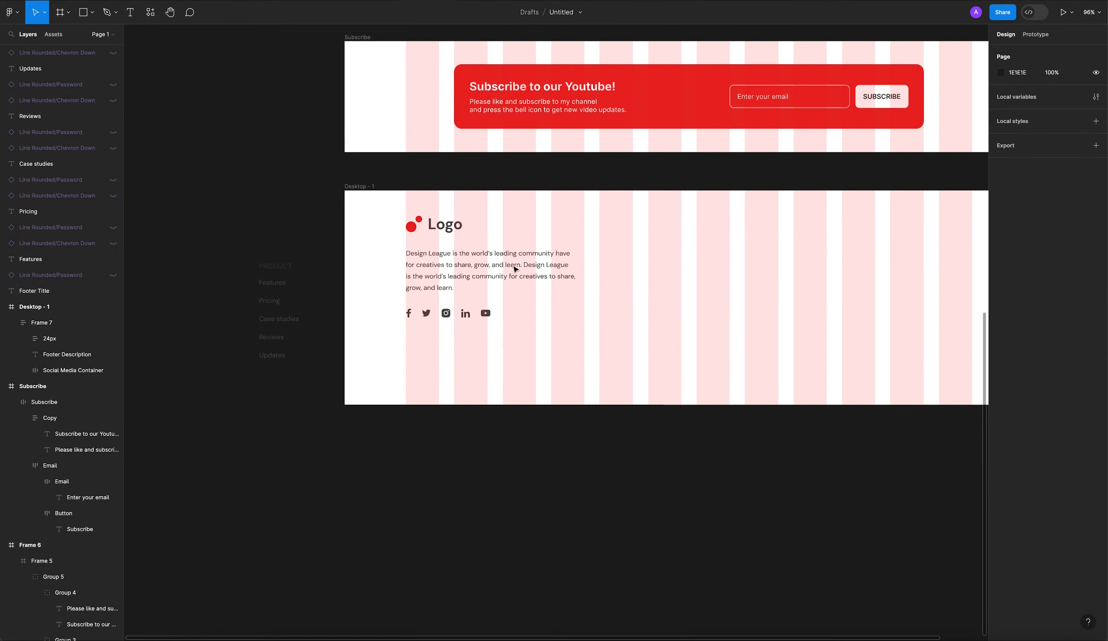
pyautogui.hscroll(2, 514, 255)
pyautogui.click(312, 184)
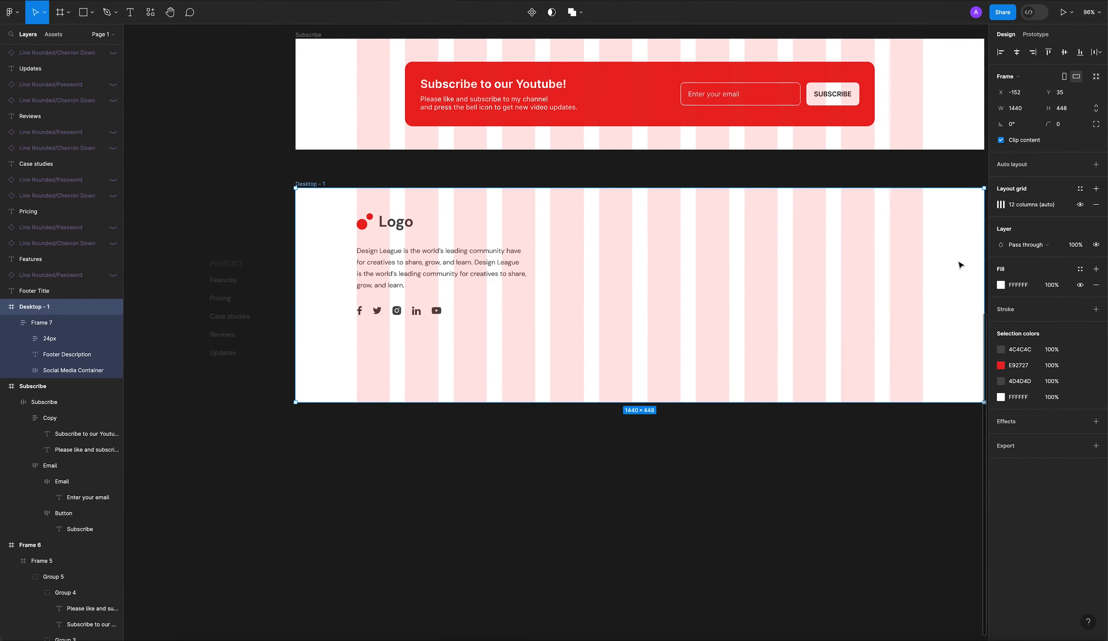
pyautogui.click(1082, 206)
pyautogui.click(201, 222)
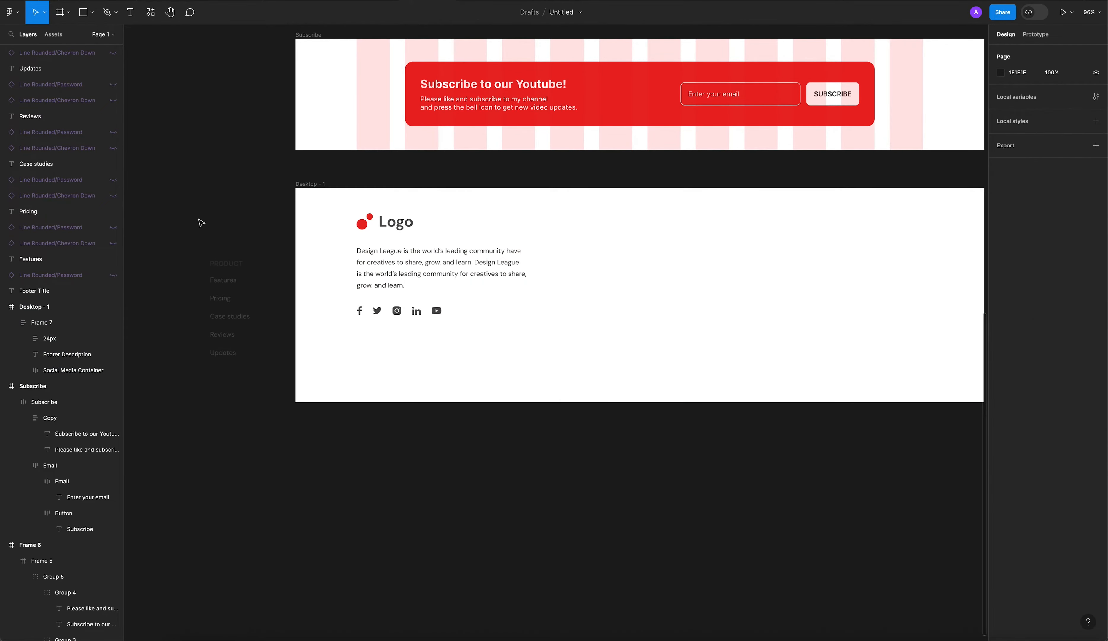
# Step: Move the PRODUCT title and its five links into the Desktop - 1 frame, level with the description text
pyautogui.moveTo(206, 221); pyautogui.dragTo(233, 401)
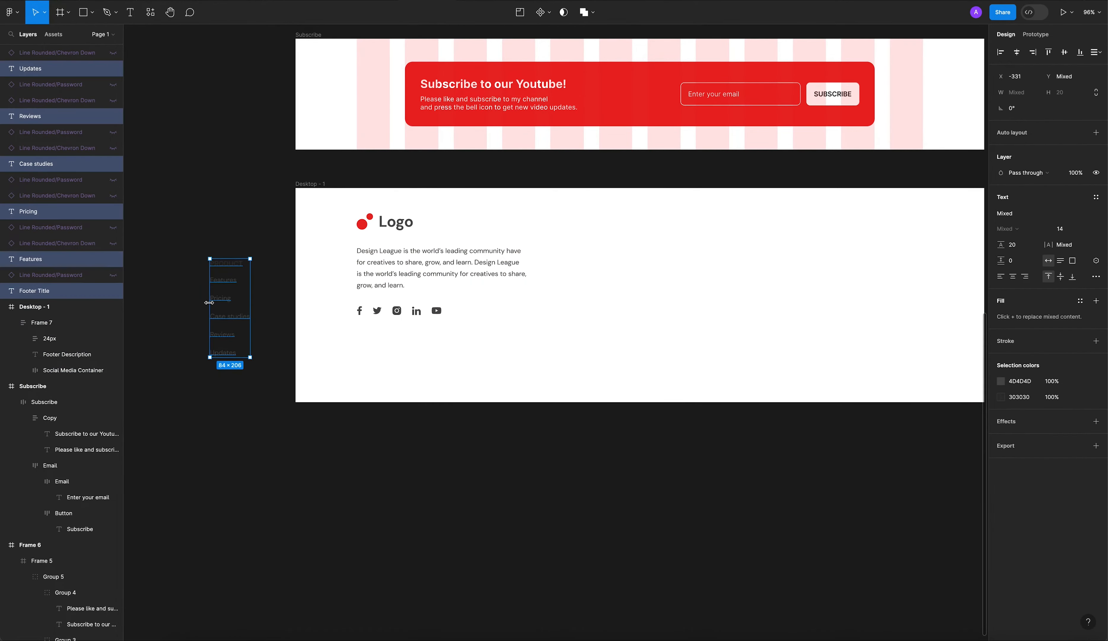
pyautogui.moveTo(219, 304); pyautogui.dragTo(638, 290)
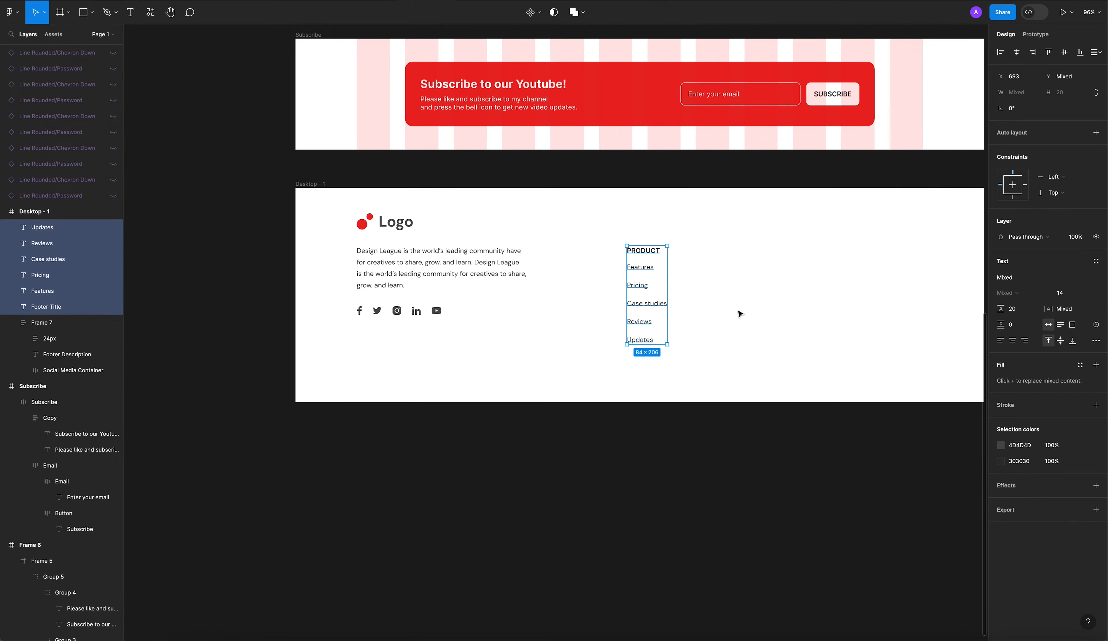
pyautogui.click(740, 313)
# Step: Check the font settings of the PRODUCT title
pyautogui.scroll(5, 717, 278)
pyautogui.click(551, 199)
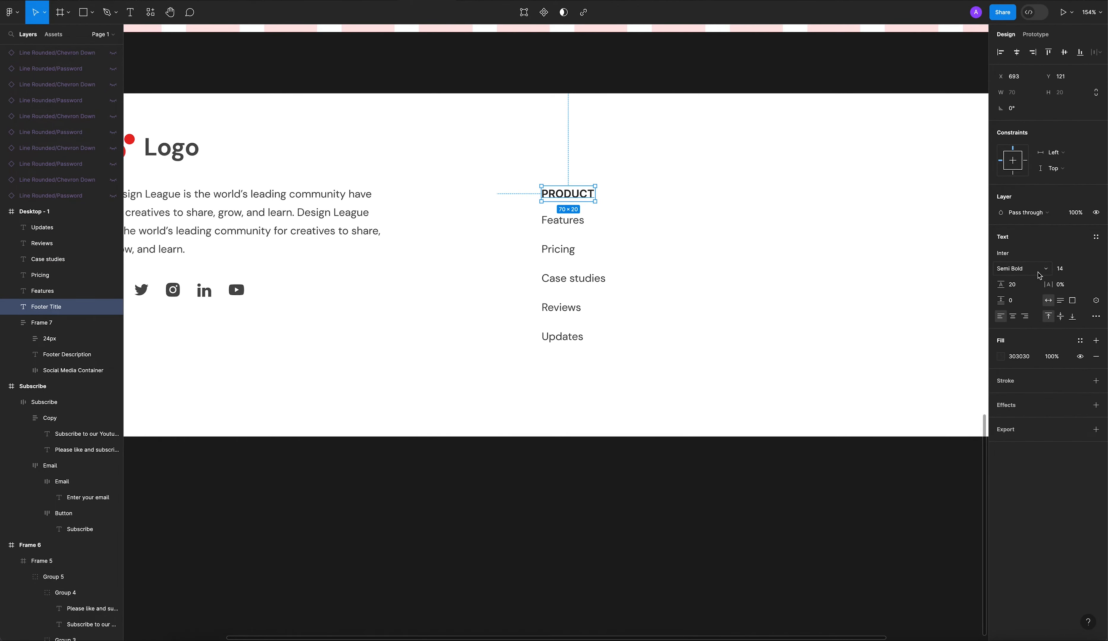
pyautogui.click(1026, 287)
pyautogui.click(1024, 275)
pyautogui.click(978, 278)
pyautogui.click(769, 272)
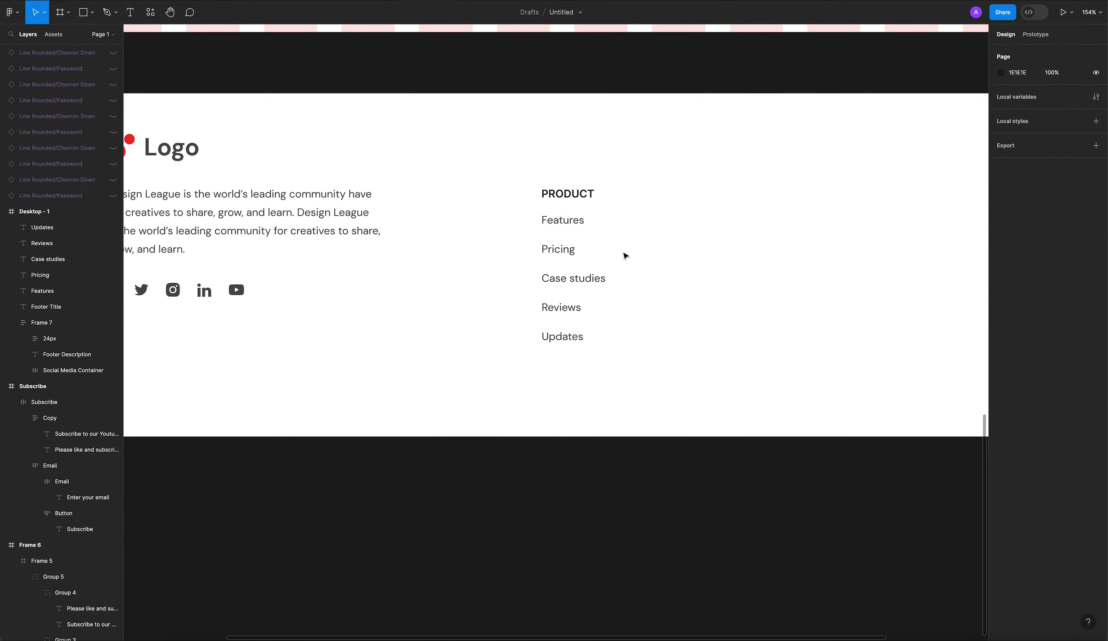
# Step: Change the font of the five links under PRODUCT to Inter
pyautogui.click(572, 225)
pyautogui.keyDown('shift'); pyautogui.click(561, 253); pyautogui.keyUp('shift')
pyautogui.keyDown('shift'); pyautogui.click(572, 281); pyautogui.keyUp('shift')
pyautogui.keyDown('shift'); pyautogui.click(562, 308); pyautogui.keyUp('shift')
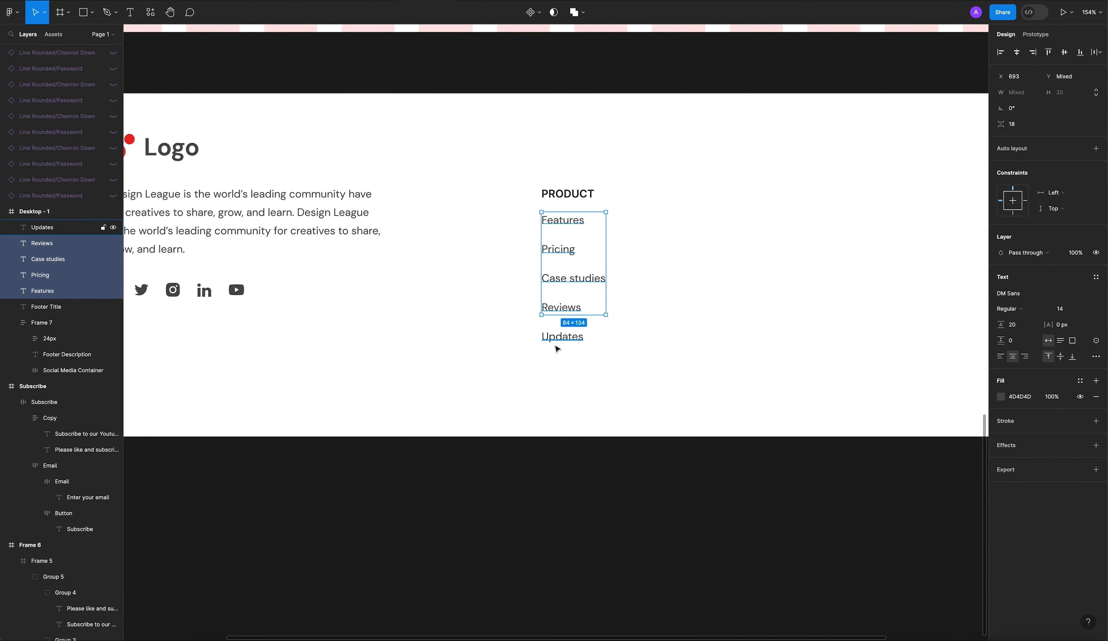
pyautogui.keyDown('shift'); pyautogui.click(556, 347); pyautogui.keyUp('shift')
pyautogui.click(1018, 299)
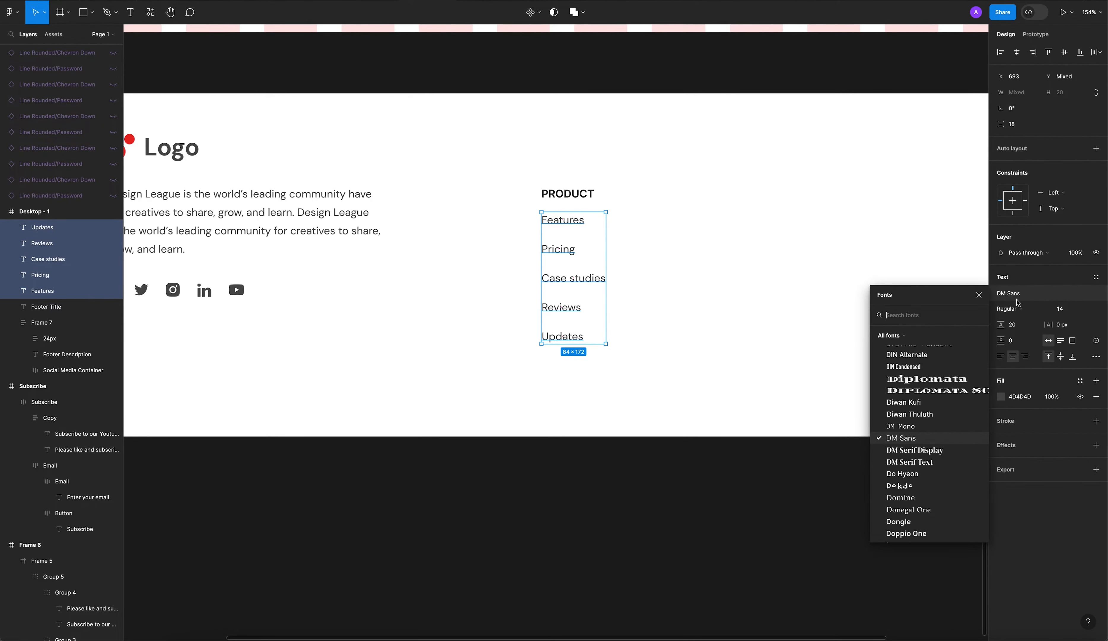
pyautogui.write('inter')
pyautogui.press('Return')
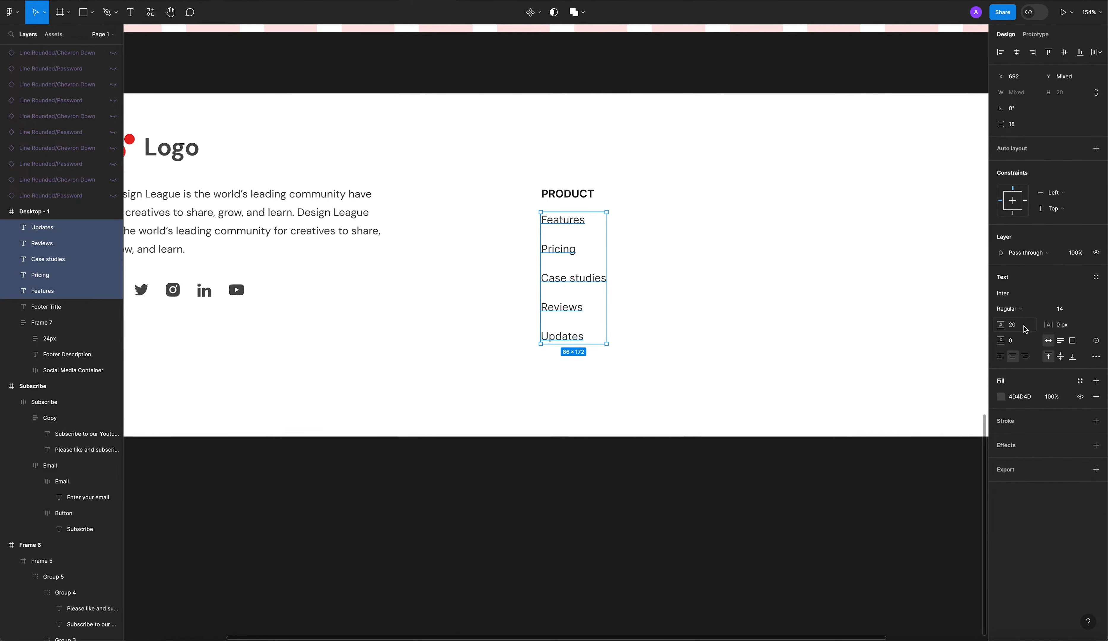
# Step: Set the five PRODUCT links to font size 12 with a line height of 16
pyautogui.click(1074, 316)
pyautogui.write('13')
pyautogui.press('Return')
pyautogui.click(1073, 314)
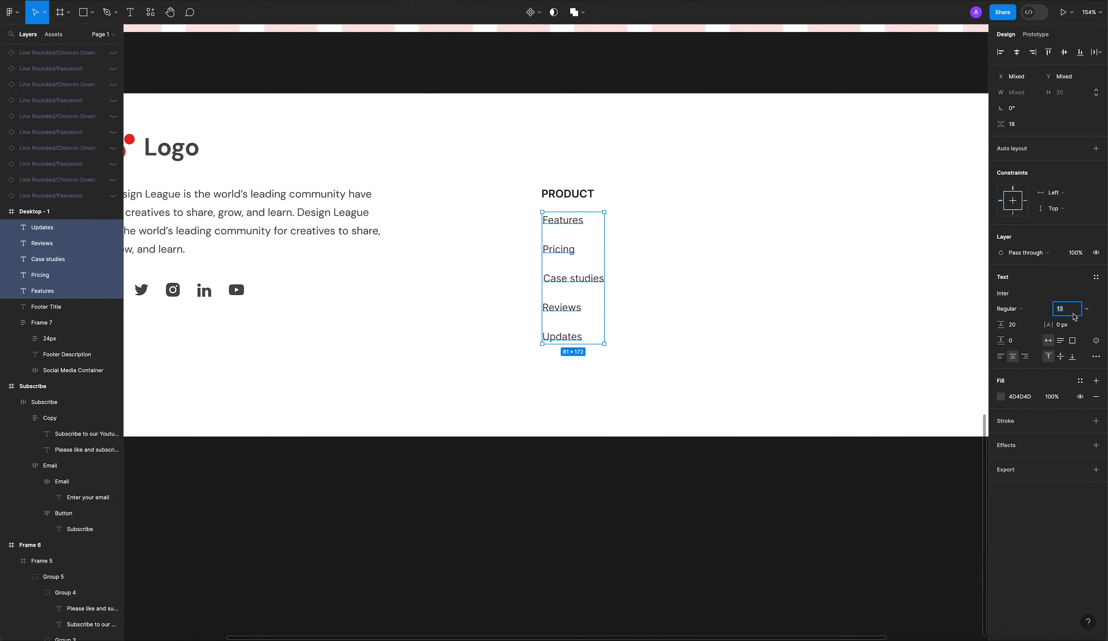
pyautogui.write('12')
pyautogui.press('Return')
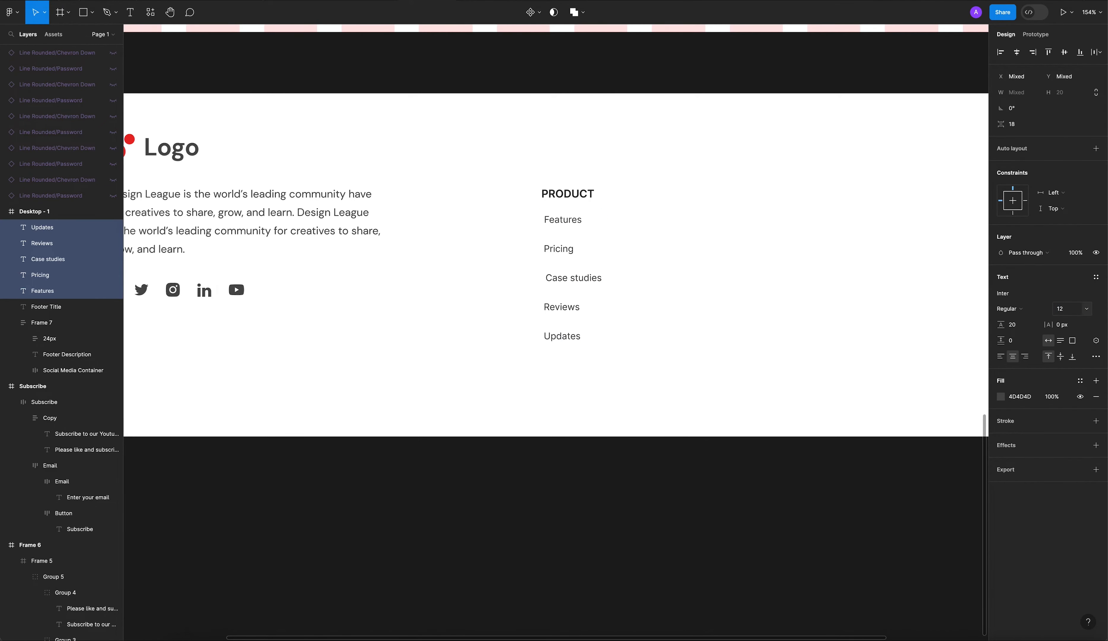
pyautogui.click(1024, 328)
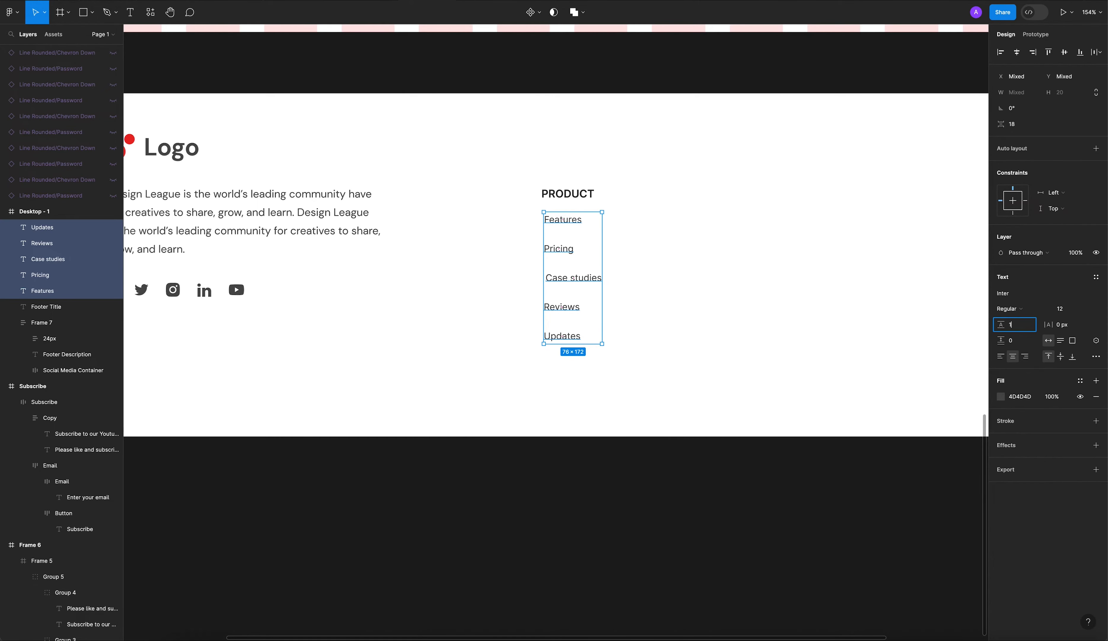
pyautogui.press('Return')
pyautogui.click(821, 308)
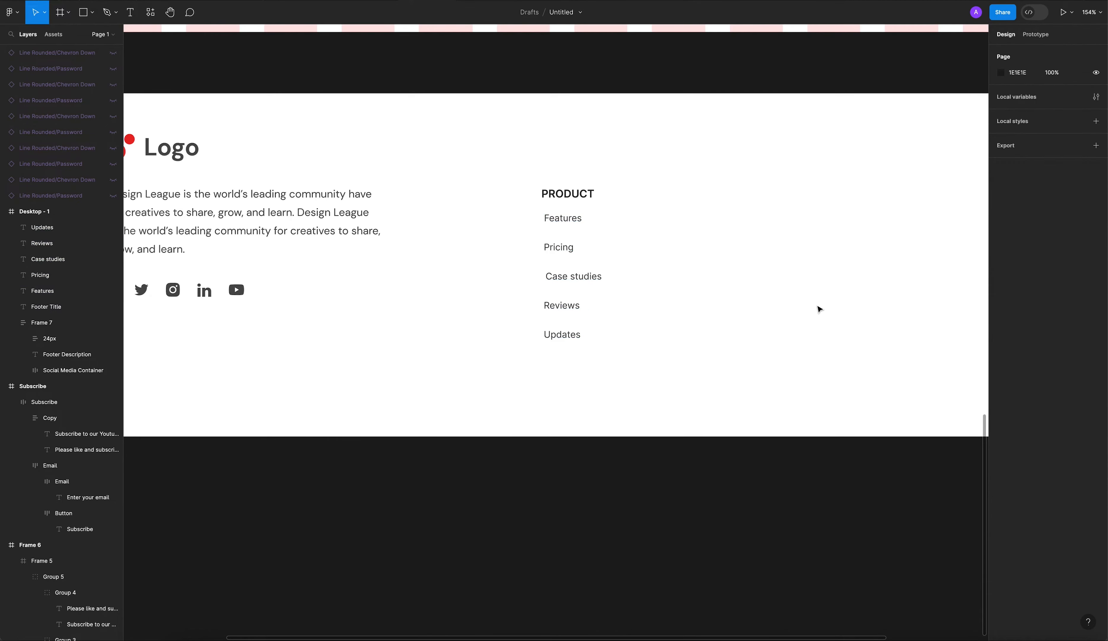
# Step: Add vertical auto layout to the five PRODUCT links with a spacing of 16
pyautogui.moveTo(490, 212); pyautogui.dragTo(657, 365)
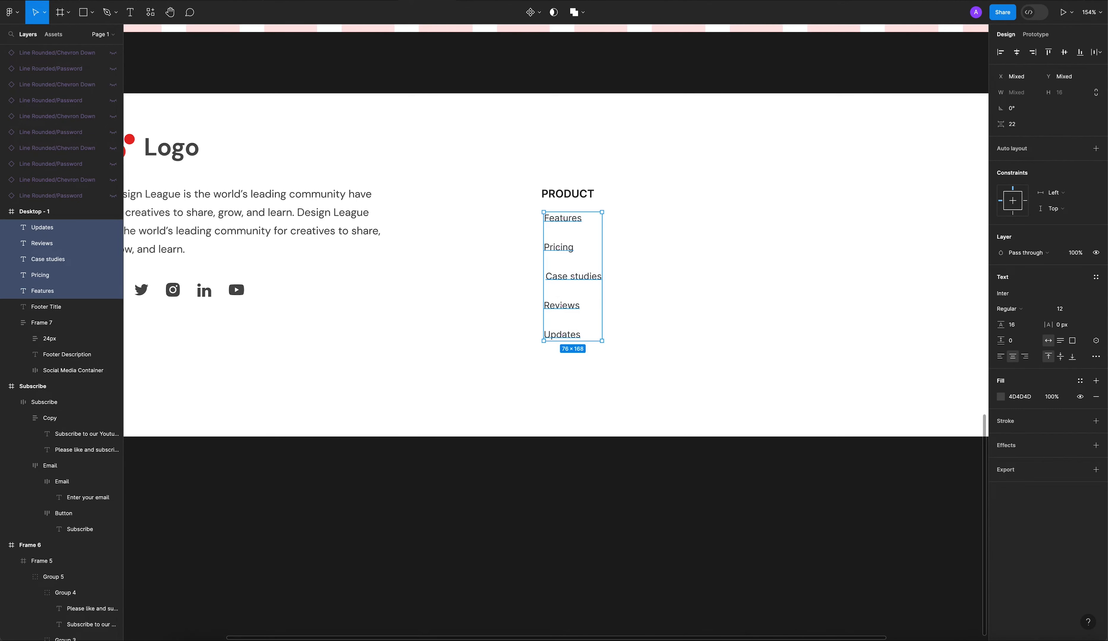
pyautogui.click(1096, 149)
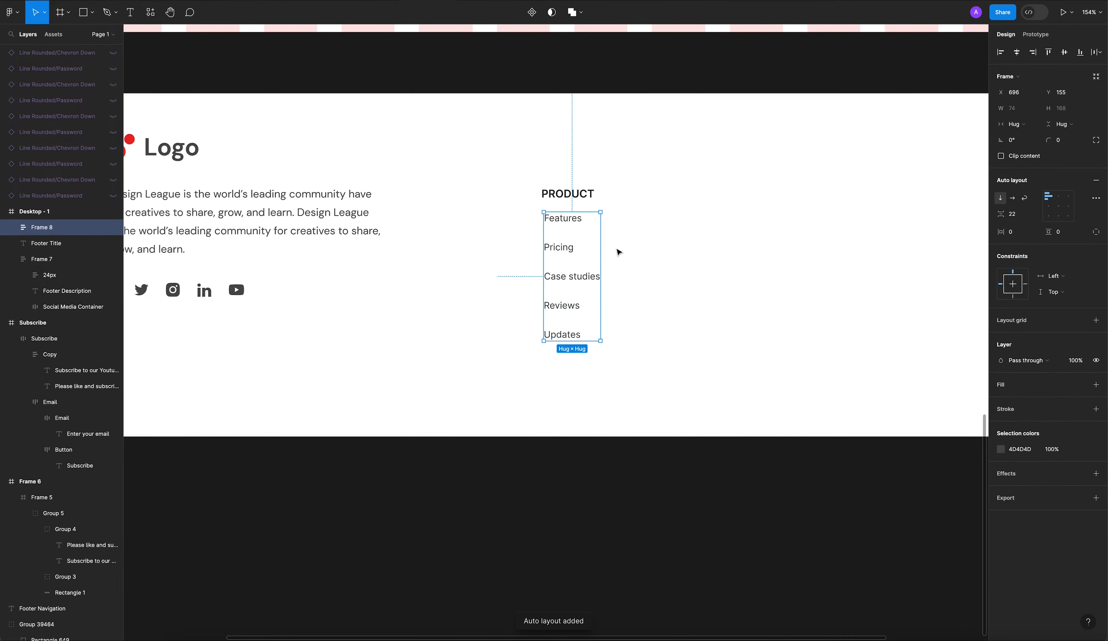
pyautogui.click(1034, 222)
pyautogui.click(1017, 216)
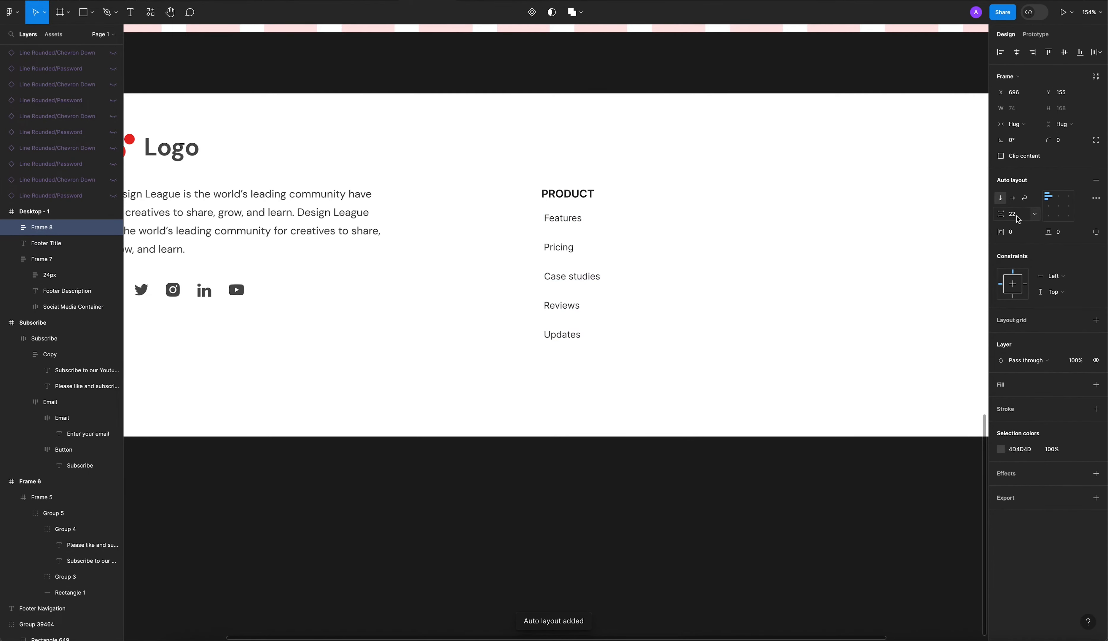
pyautogui.write('1')
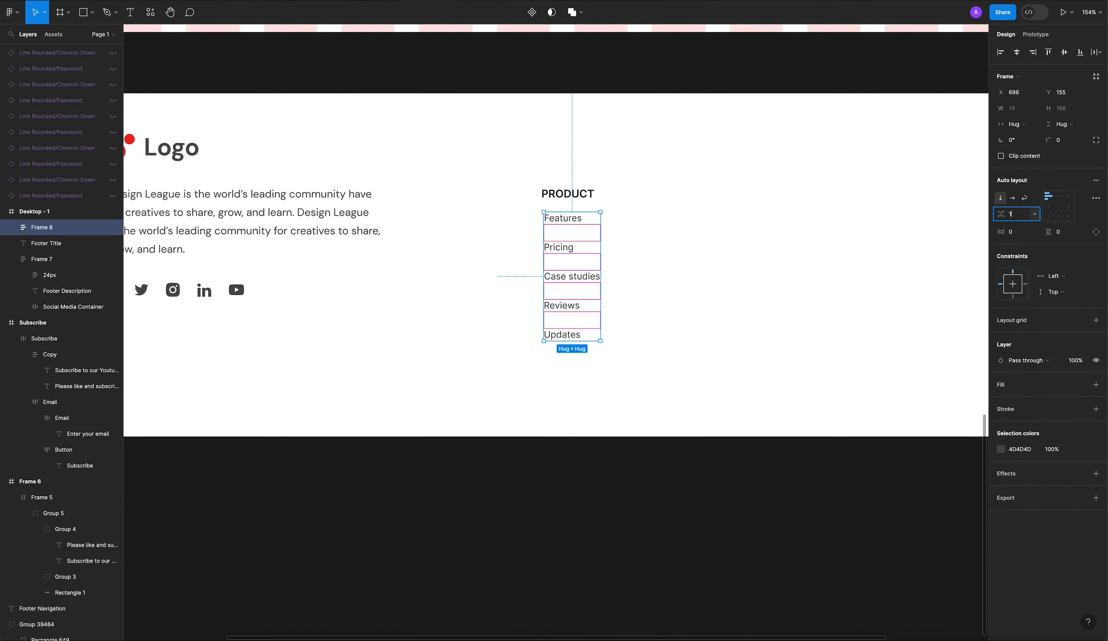
pyautogui.write('6')
pyautogui.press('Return')
# Step: Try a spacing of 20 between the PRODUCT links and undo it
pyautogui.click(1016, 214)
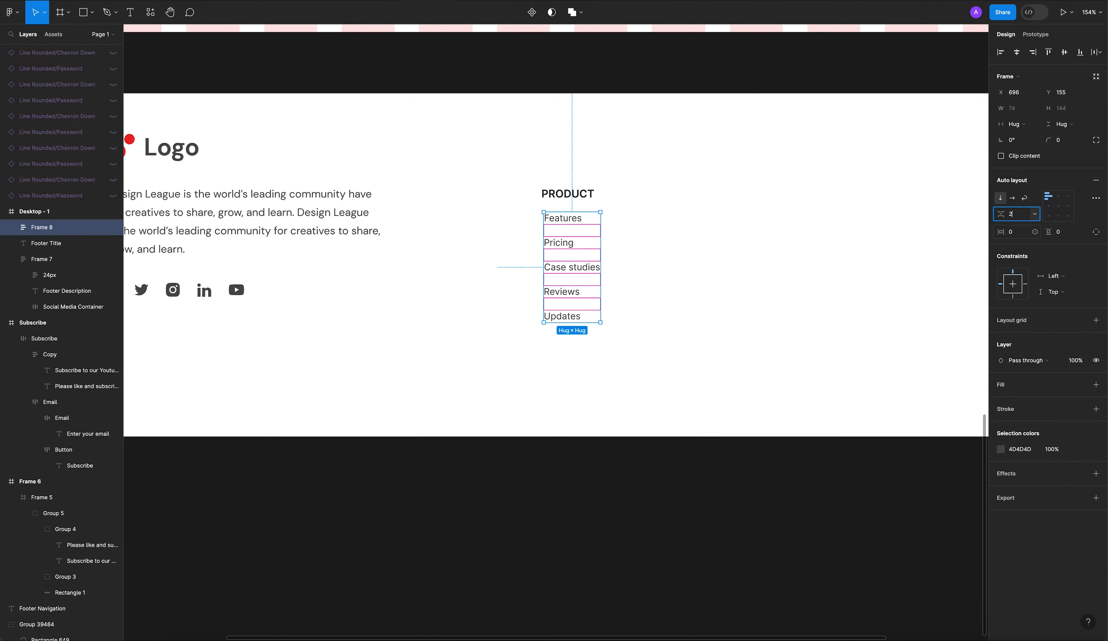
pyautogui.write('20')
pyautogui.press('Return')
pyautogui.click(823, 275)
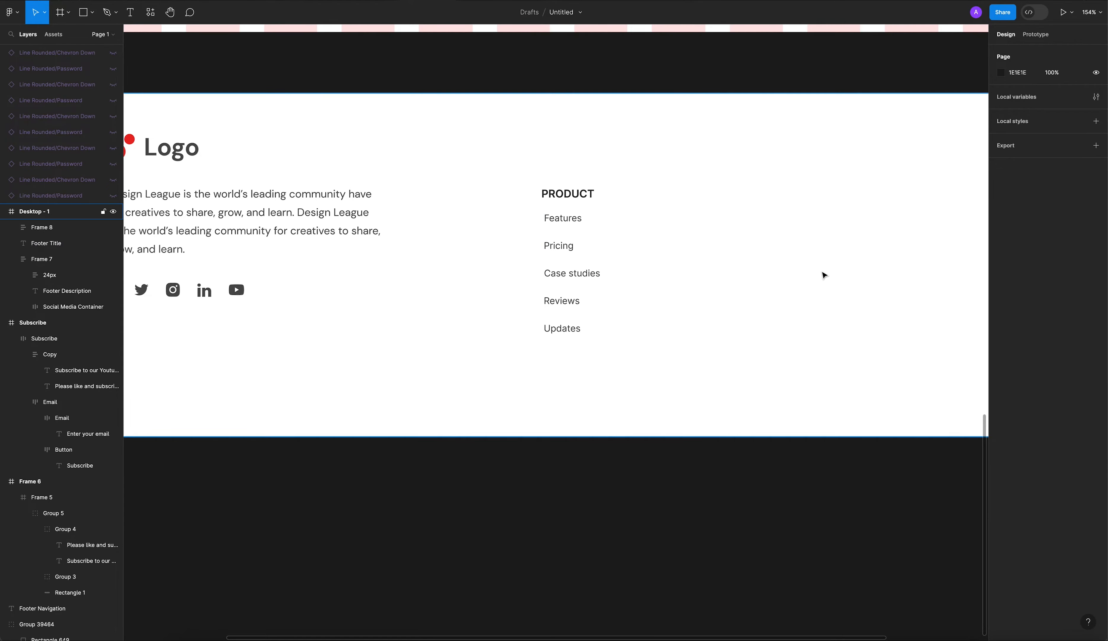
pyautogui.hotkey('ctrl', 'z')
pyautogui.click(687, 237)
# Step: Combine the PRODUCT title and the link list in one auto layout with a spacing of 24
pyautogui.click(582, 193)
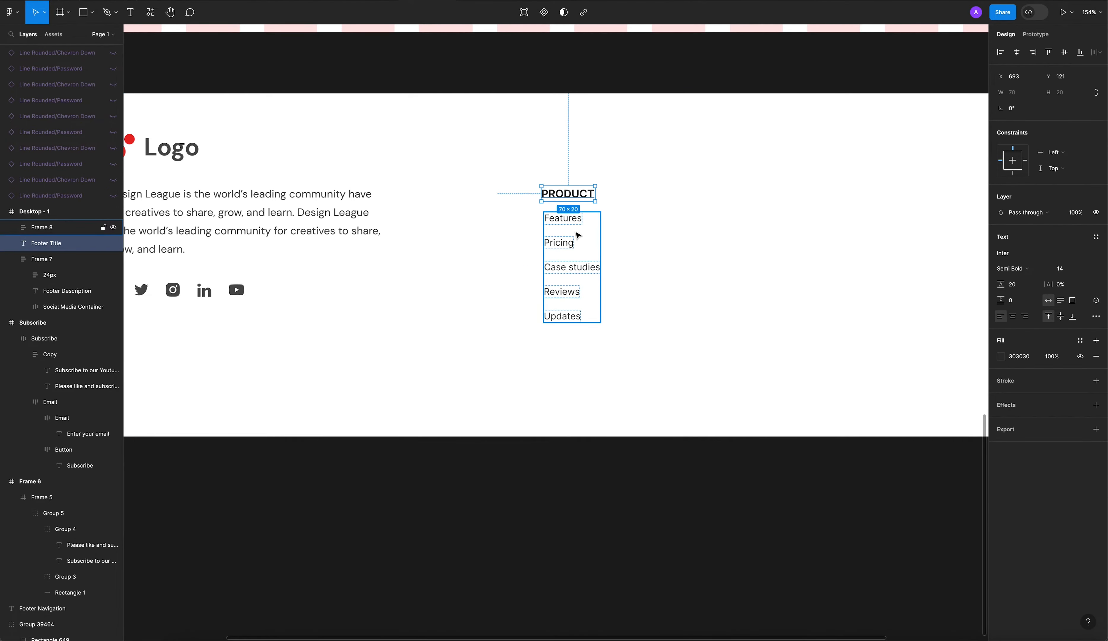
pyautogui.keyDown('shift'); pyautogui.click(574, 234); pyautogui.keyUp('shift')
pyautogui.hotkey('shift', 'a')
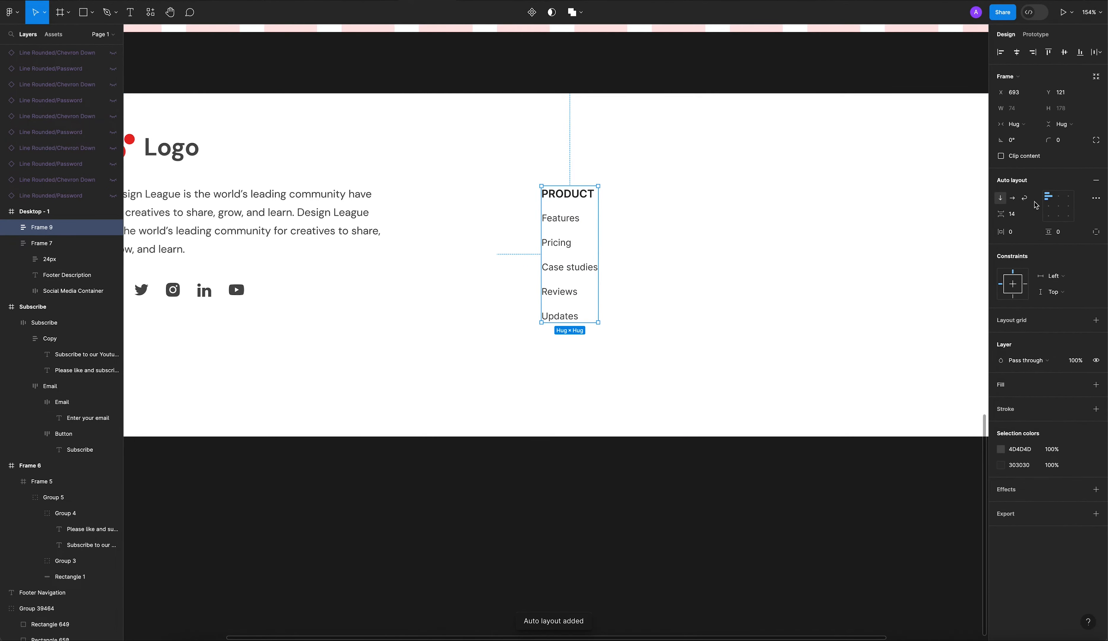
pyautogui.click(1024, 220)
pyautogui.write('24')
pyautogui.press('Return')
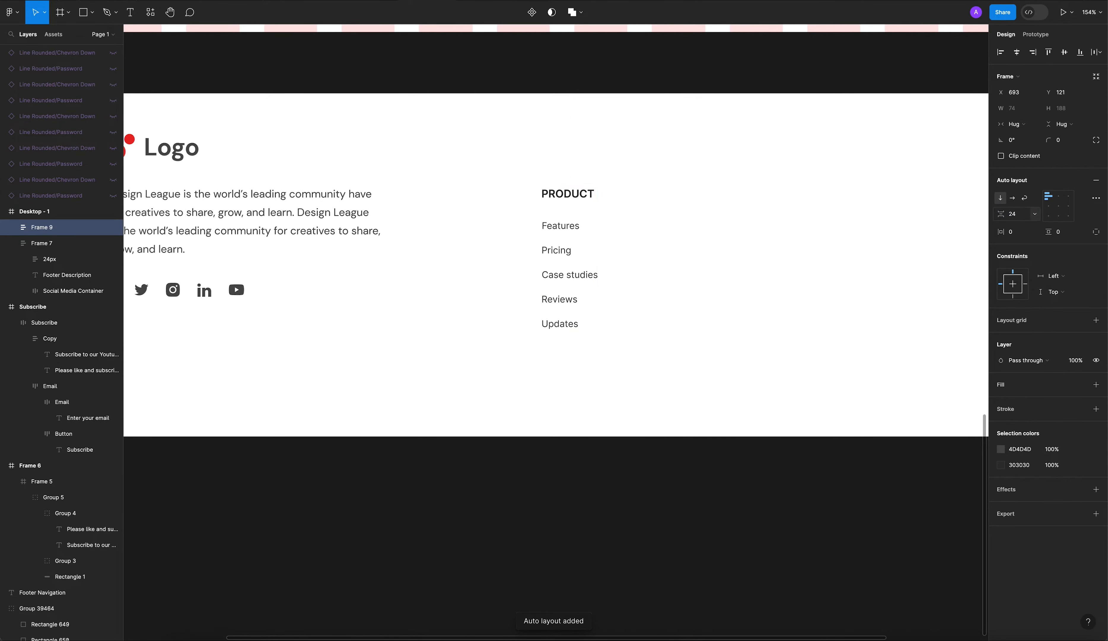
pyautogui.click(841, 257)
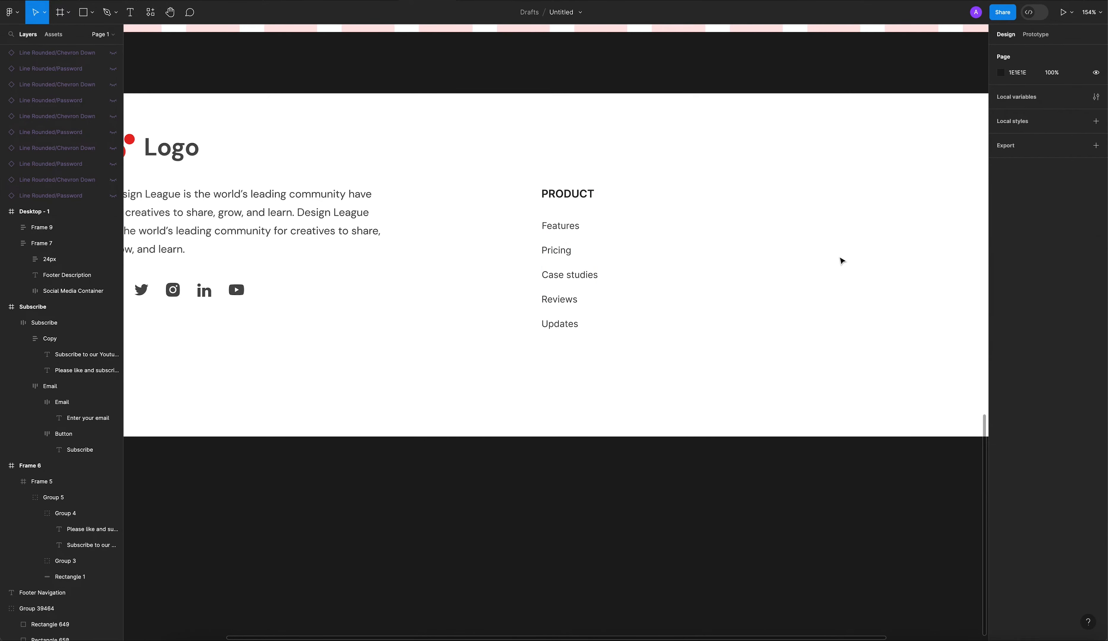
# Step: Set the spacing between the PRODUCT title and its link list to 20
pyautogui.click(562, 205)
pyautogui.click(1025, 218)
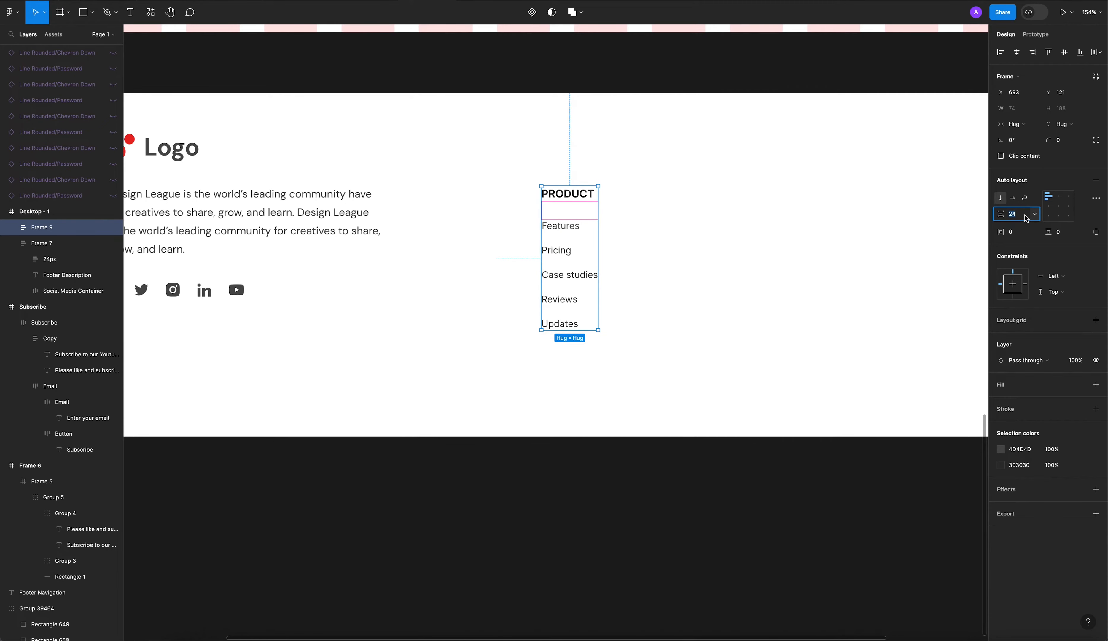
pyautogui.write('20')
pyautogui.press('Return')
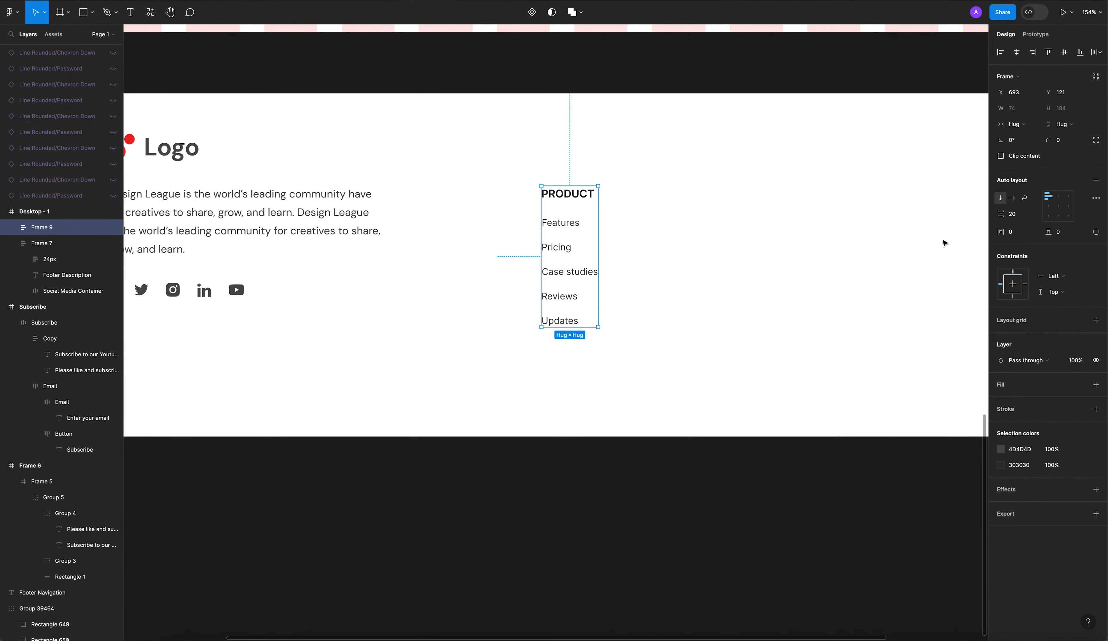
pyautogui.click(805, 236)
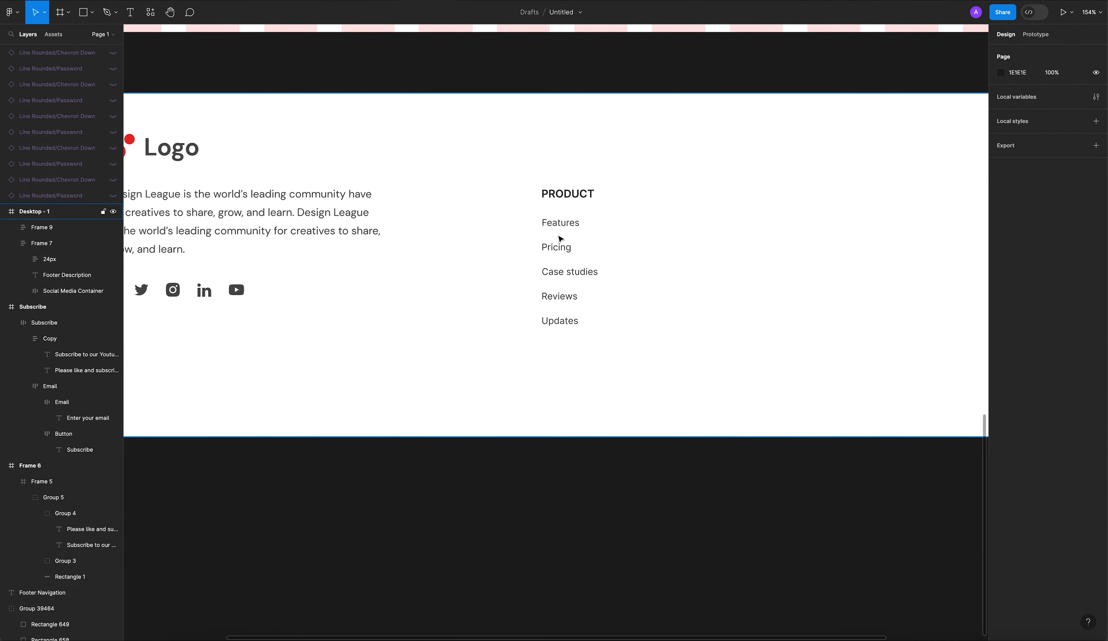
pyautogui.keyDown('super'); pyautogui.click(560, 224); pyautogui.keyUp('super')
pyautogui.click(556, 249)
pyautogui.keyDown('shift'); pyautogui.click(562, 225); pyautogui.keyUp('shift')
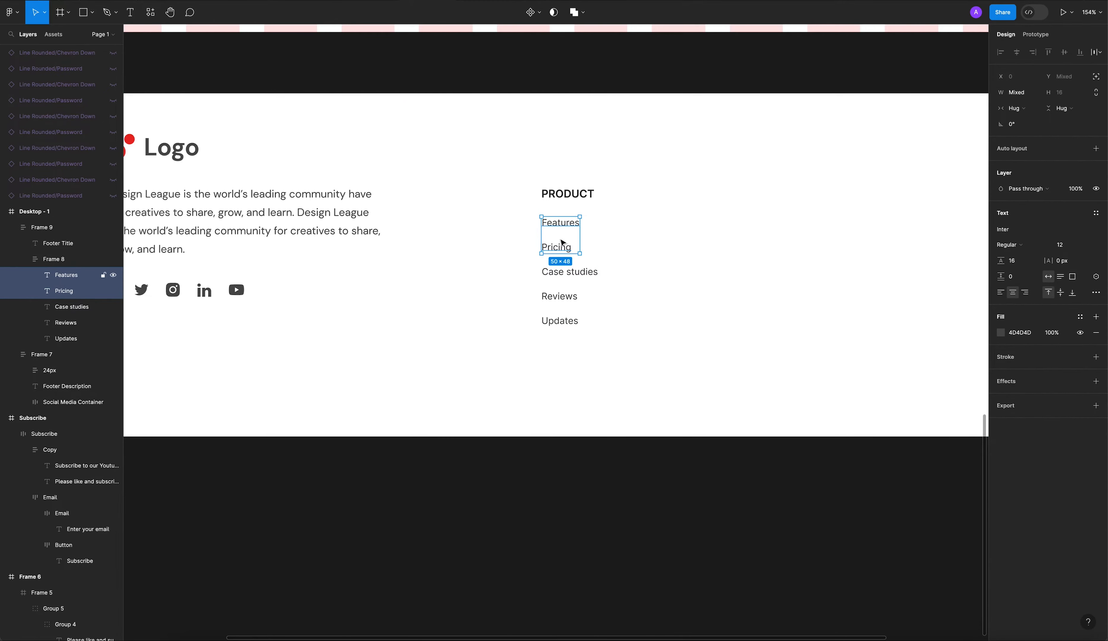
pyautogui.keyDown('shift'); pyautogui.click(567, 274); pyautogui.keyUp('shift')
pyautogui.keyDown('shift'); pyautogui.click(560, 297); pyautogui.keyUp('shift')
pyautogui.keyDown('shift'); pyautogui.click(567, 321); pyautogui.keyUp('shift')
pyautogui.click(471, 282)
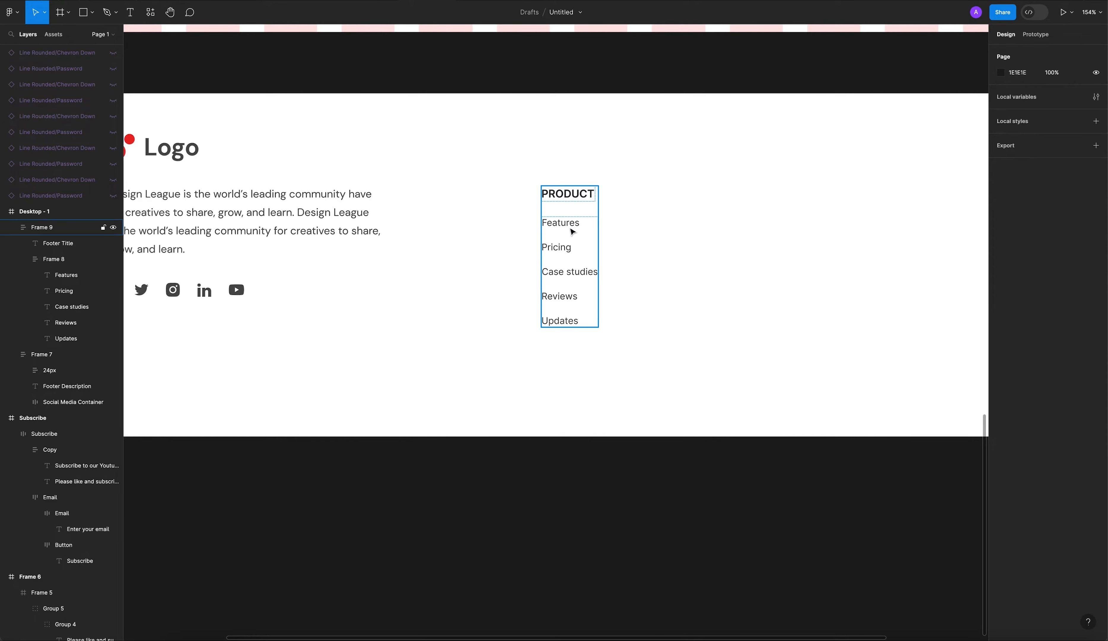
# Step: Set the five PRODUCT links to Fill container width and align their text to the left
pyautogui.click(573, 232)
pyautogui.click(572, 232)
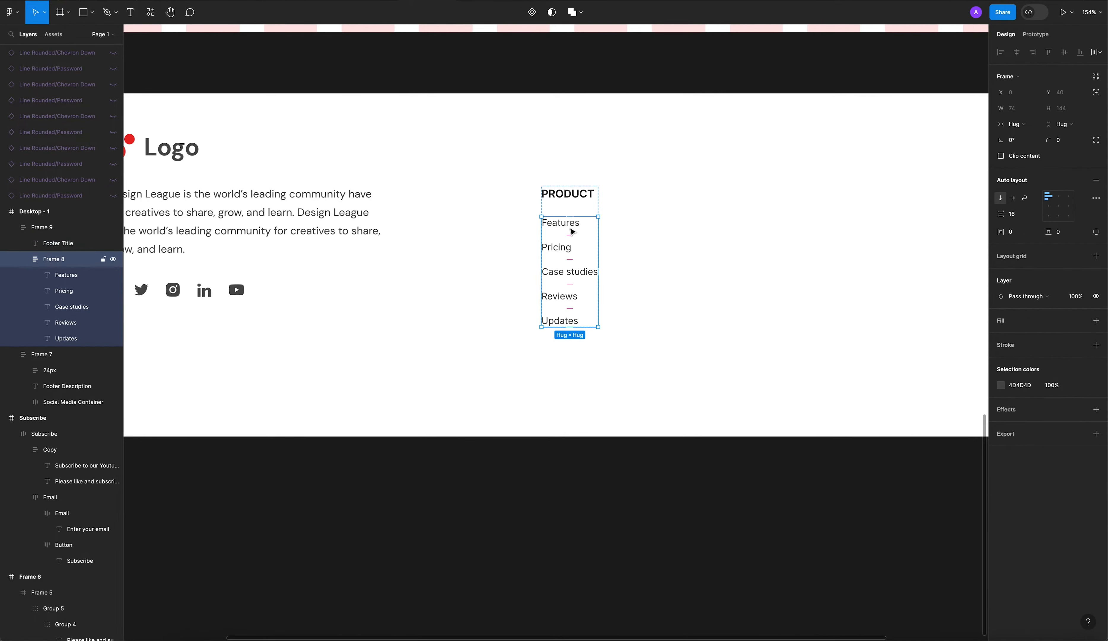
pyautogui.press('Return')
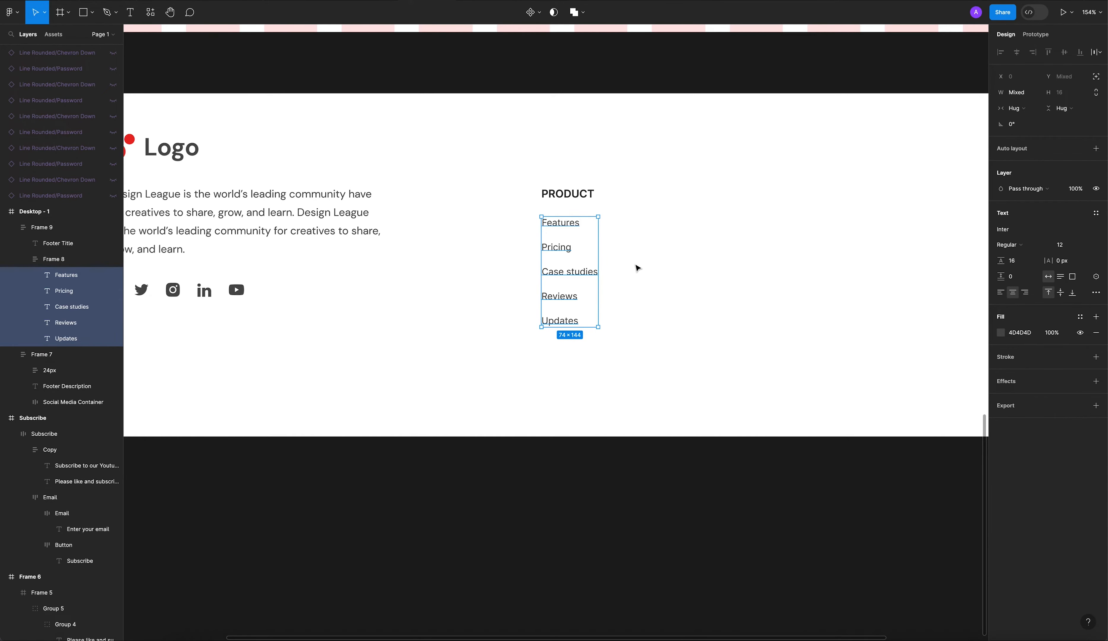
pyautogui.click(1031, 110)
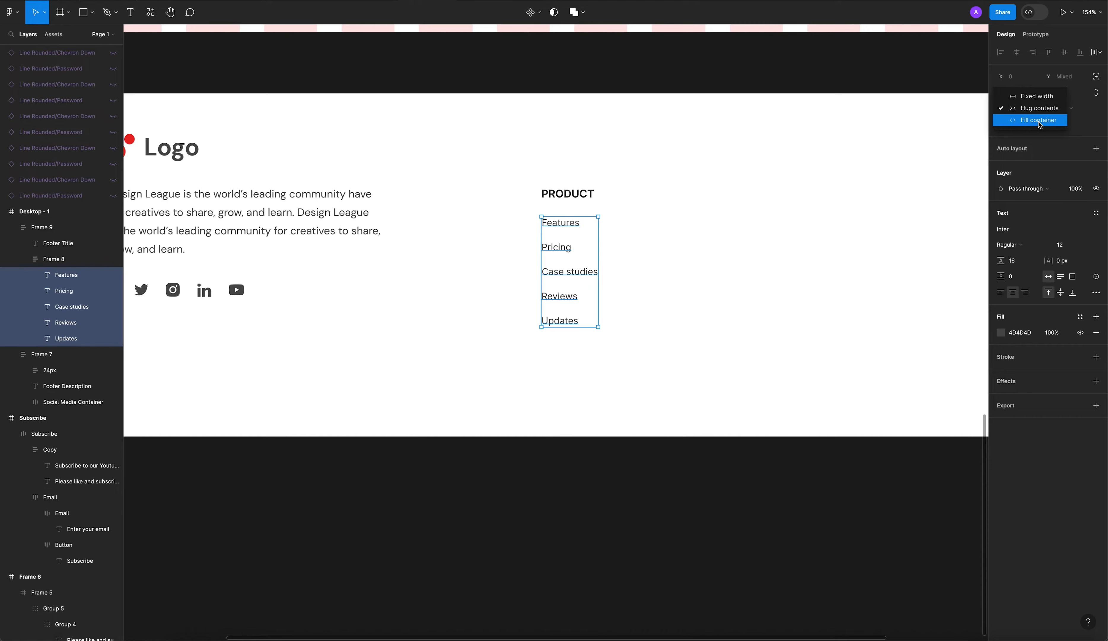
pyautogui.click(1053, 124)
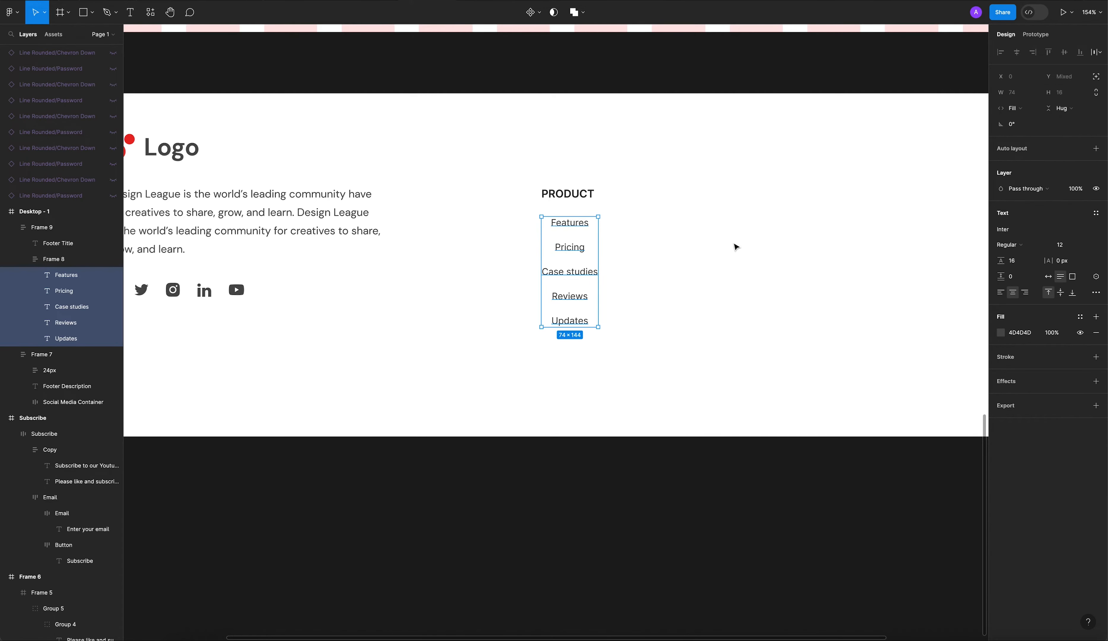
pyautogui.click(1004, 296)
pyautogui.click(636, 259)
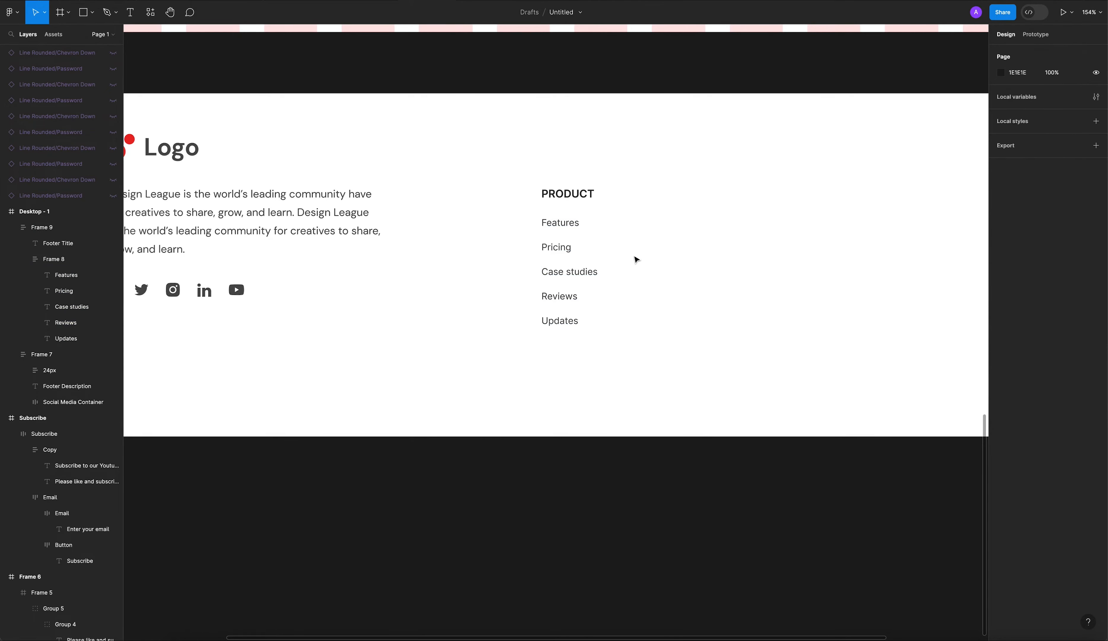
# Step: Set the PRODUCT title's width to Fill container
pyautogui.click(556, 248)
pyautogui.click(579, 200)
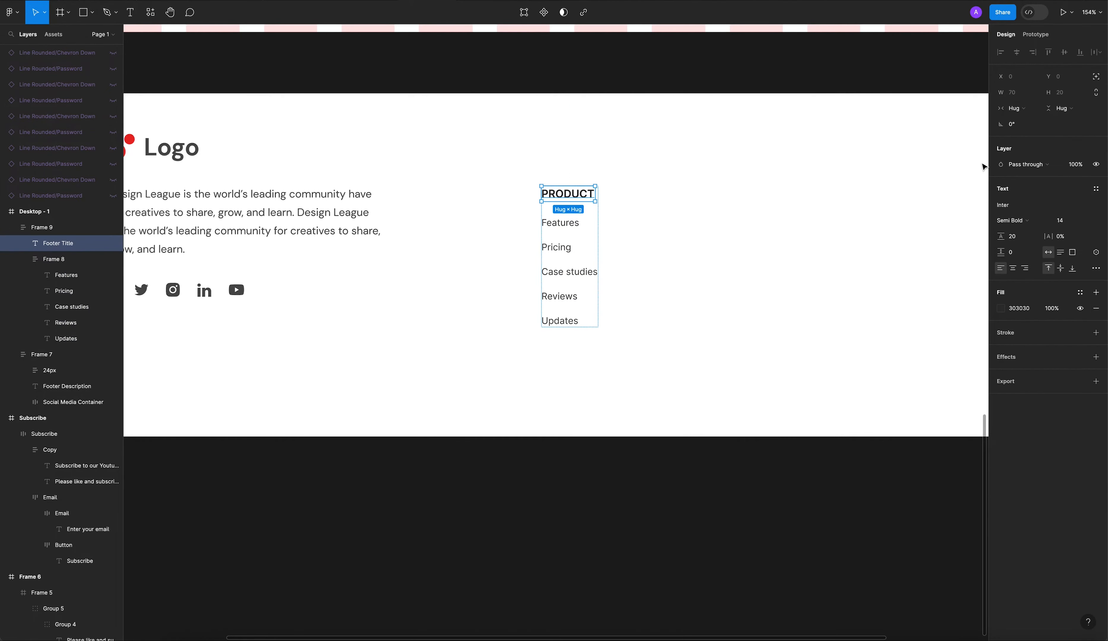
pyautogui.click(1015, 109)
pyautogui.click(1036, 123)
pyautogui.click(727, 226)
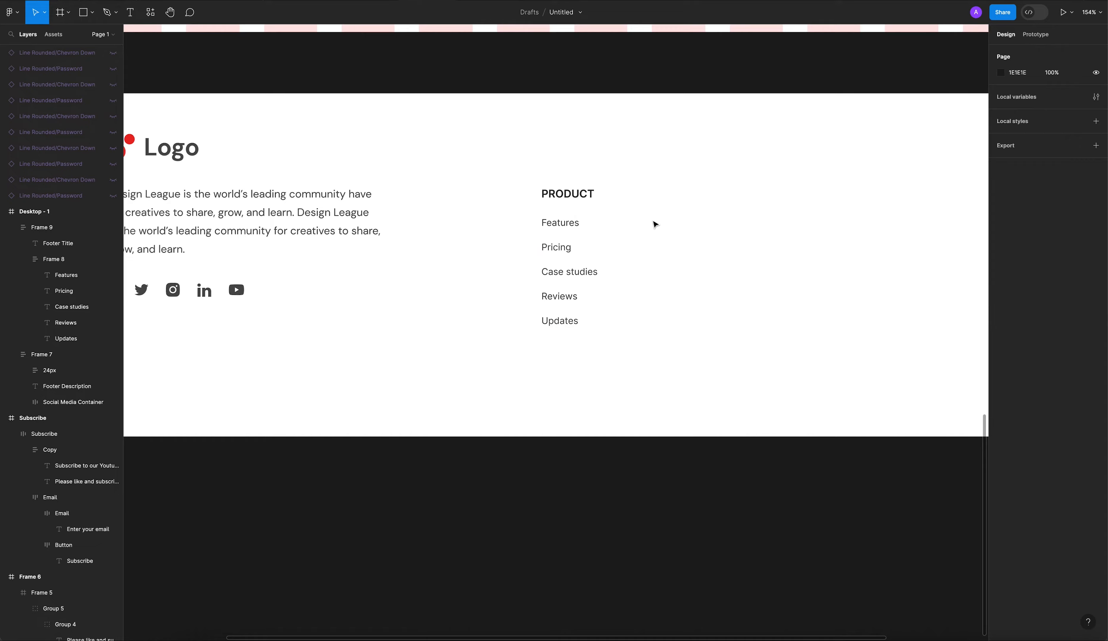
# Step: Show the Desktop - 1 frame's layout grid and move the PRODUCT column onto a grid column at X 736, Y 132
pyautogui.scroll(-3, 504, 203)
pyautogui.click(503, 171)
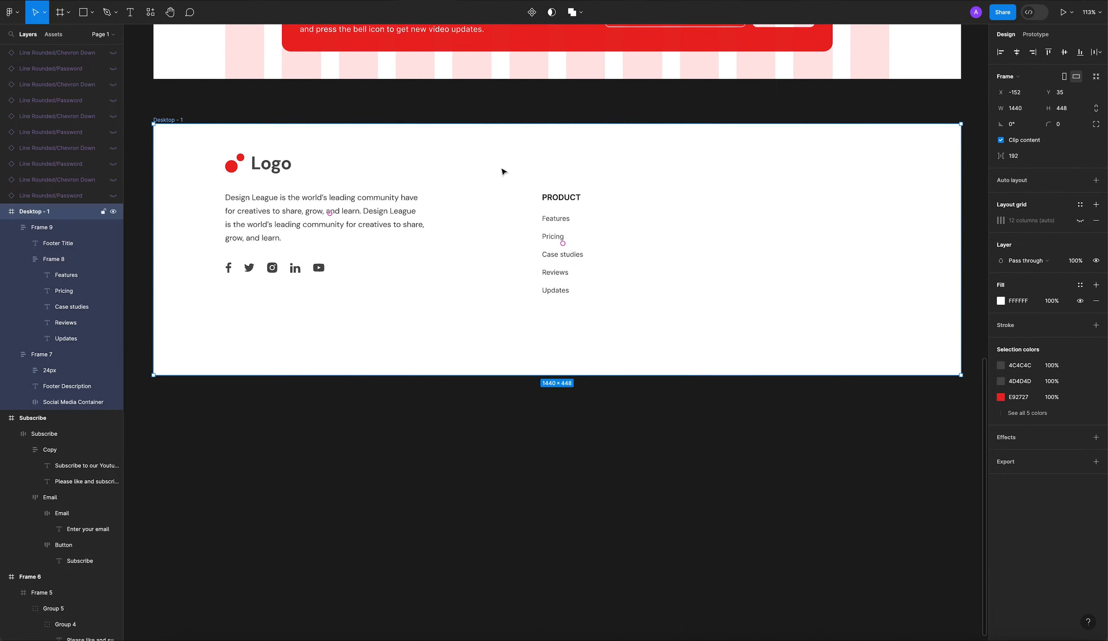
pyautogui.click(1080, 220)
pyautogui.press('Escape')
pyautogui.moveTo(564, 209); pyautogui.dragTo(599, 230)
pyautogui.scroll(-3, 694, 228)
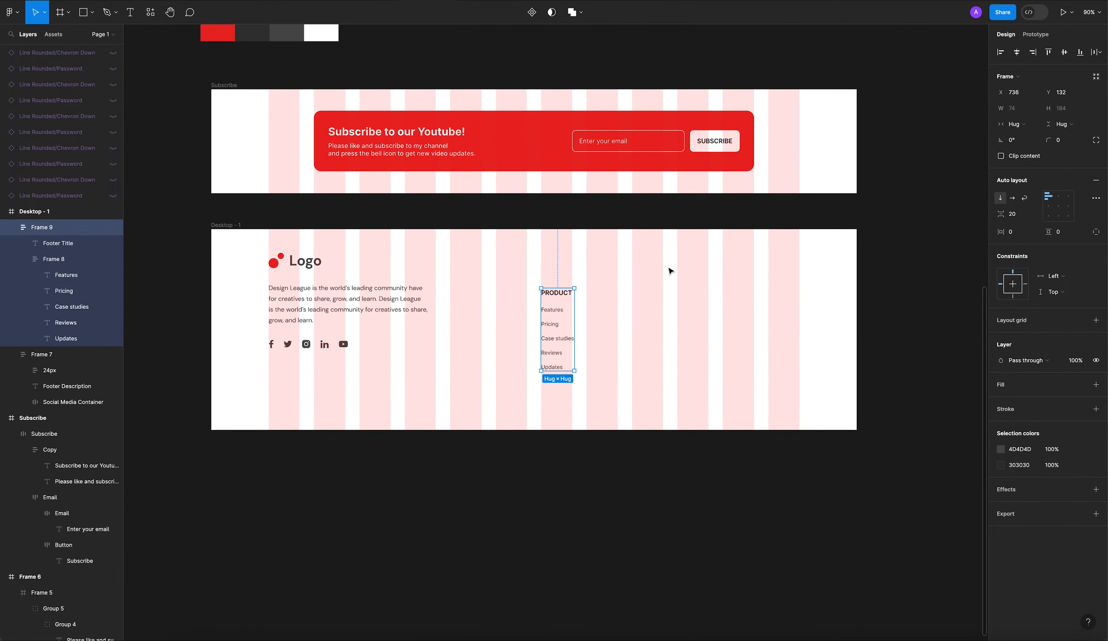
# Step: Move the PRODUCT column out of the Desktop - 1 frame onto the empty canvas beside it, at about X -278, Y 8
pyautogui.scroll(-3, 671, 270)
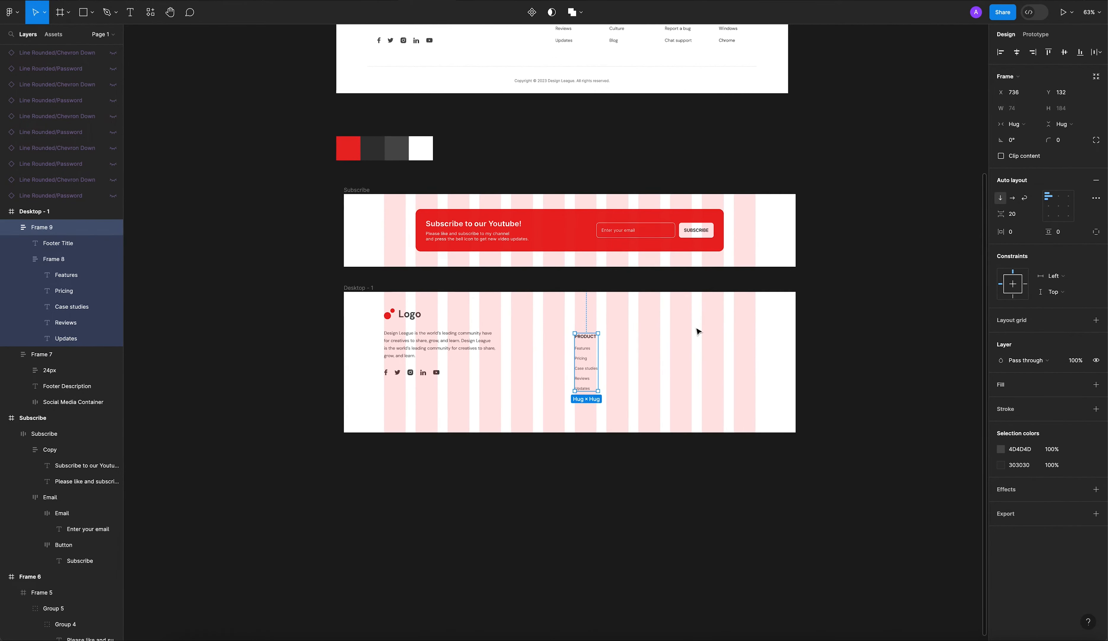
pyautogui.scroll(3, 698, 331)
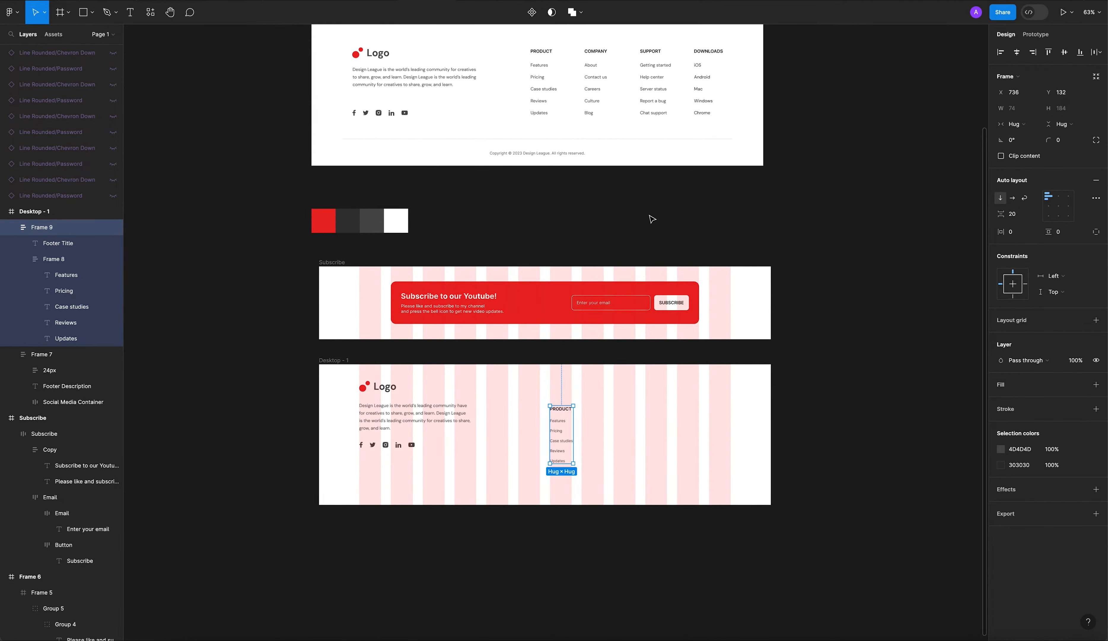
pyautogui.scroll(-1, 651, 211)
pyautogui.click(598, 58)
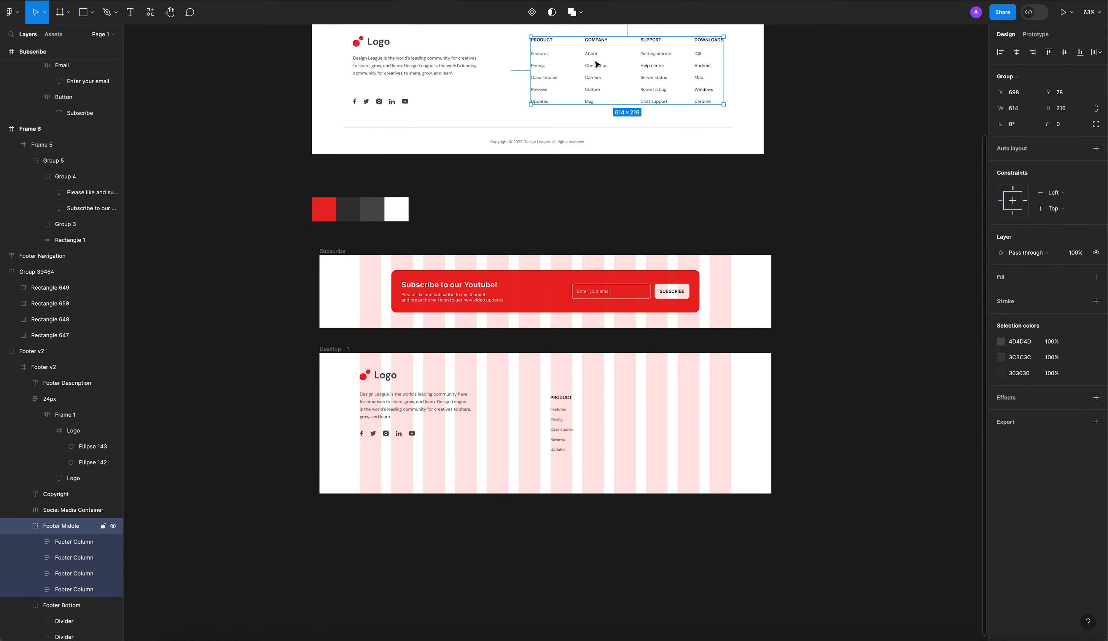
pyautogui.click(558, 409)
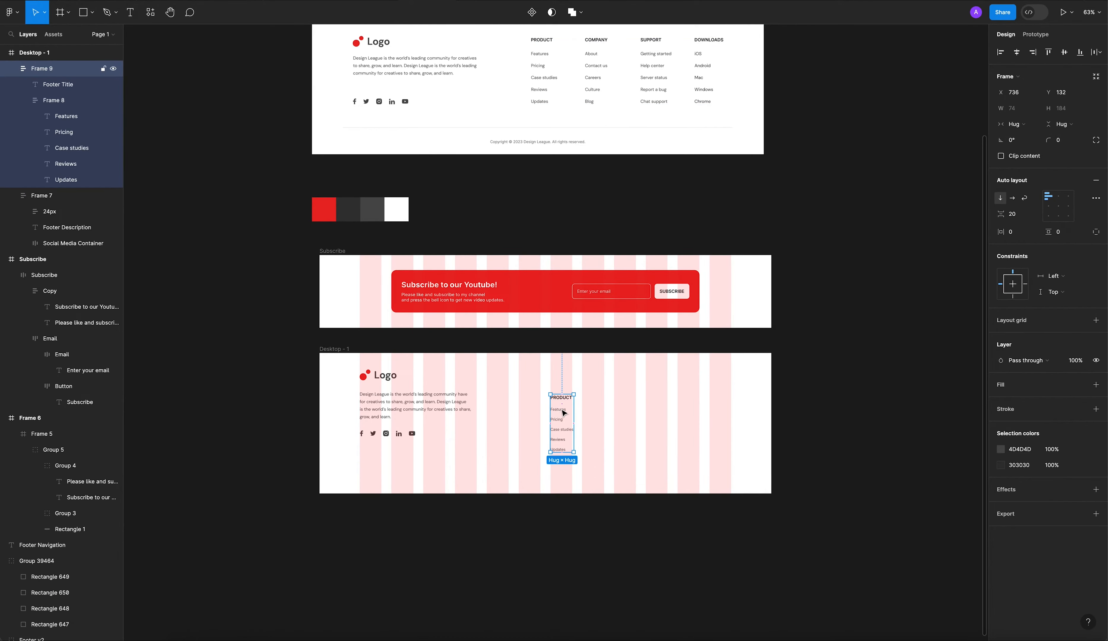
pyautogui.moveTo(564, 413); pyautogui.dragTo(293, 366)
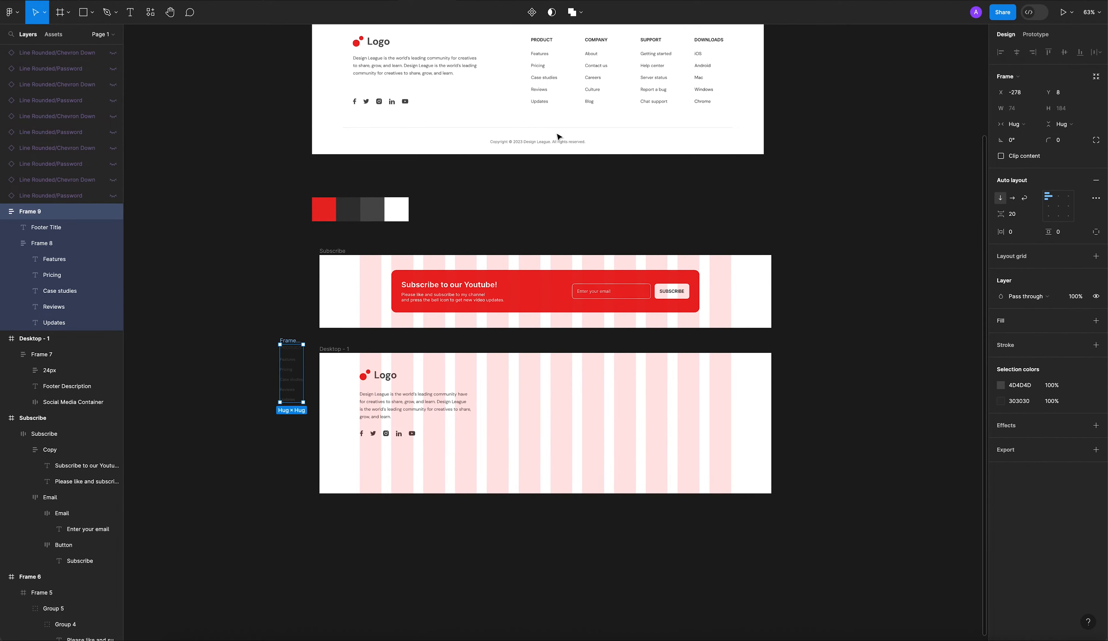
# Step: Copy the reference footer's group of four link columns into the Desktop - 1 frame beside the description, at about X 666, Y 119
pyautogui.click(606, 72)
pyautogui.click(606, 72)
pyautogui.moveTo(596, 78); pyautogui.dragTo(589, 409)
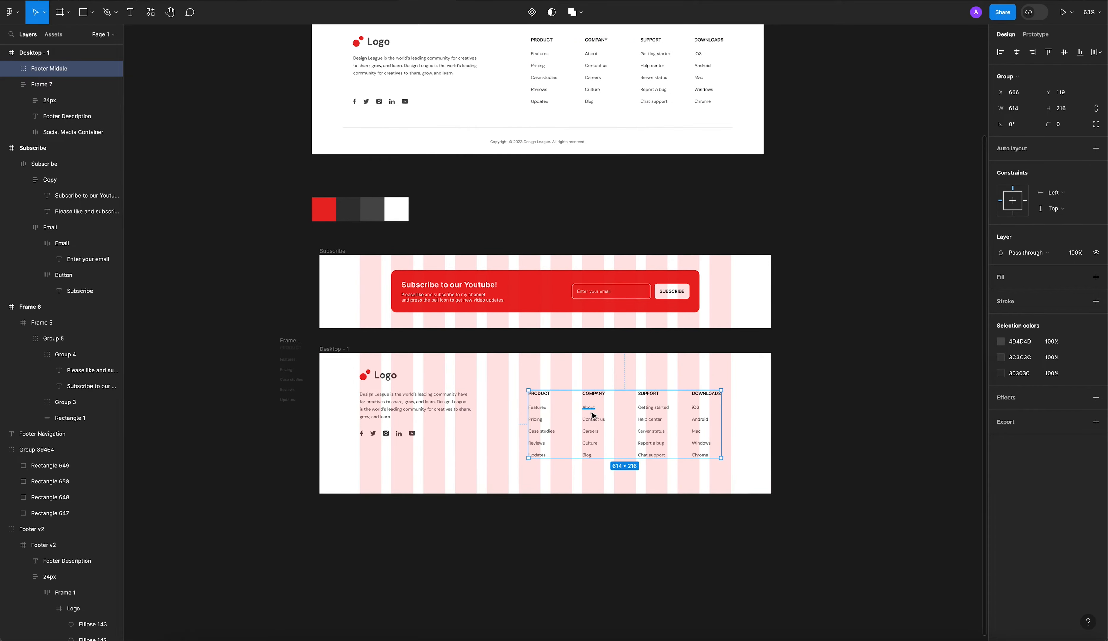
pyautogui.scroll(10, 591, 416)
pyautogui.scroll(-3, 589, 308)
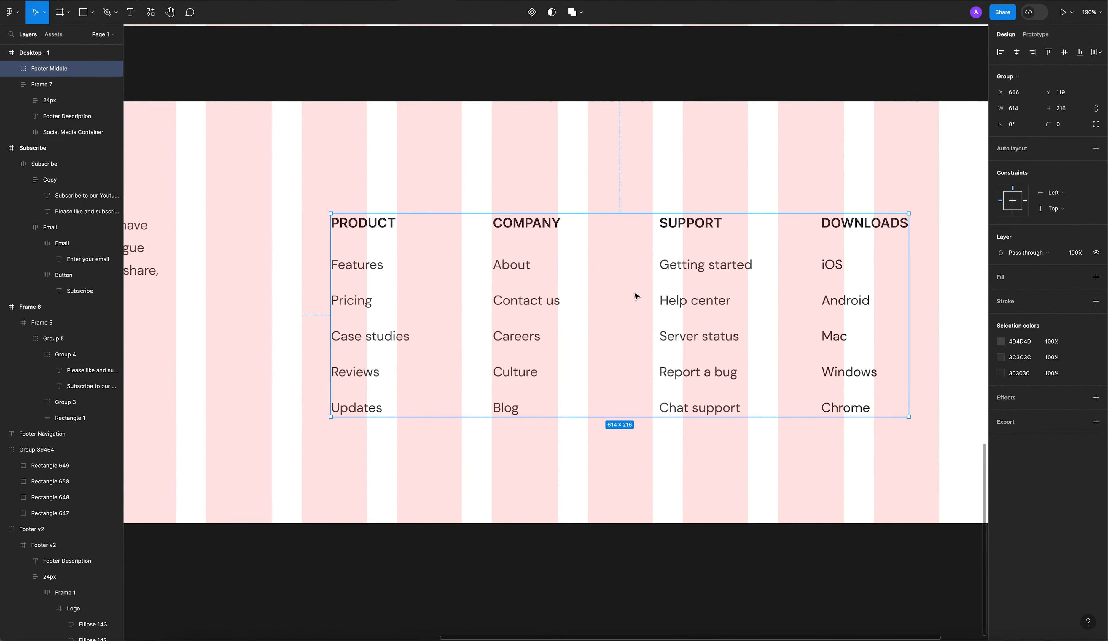
# Step: Ungroup the Footer Middle group into its four separate link columns
pyautogui.rightClick(631, 280)
pyautogui.click(674, 403)
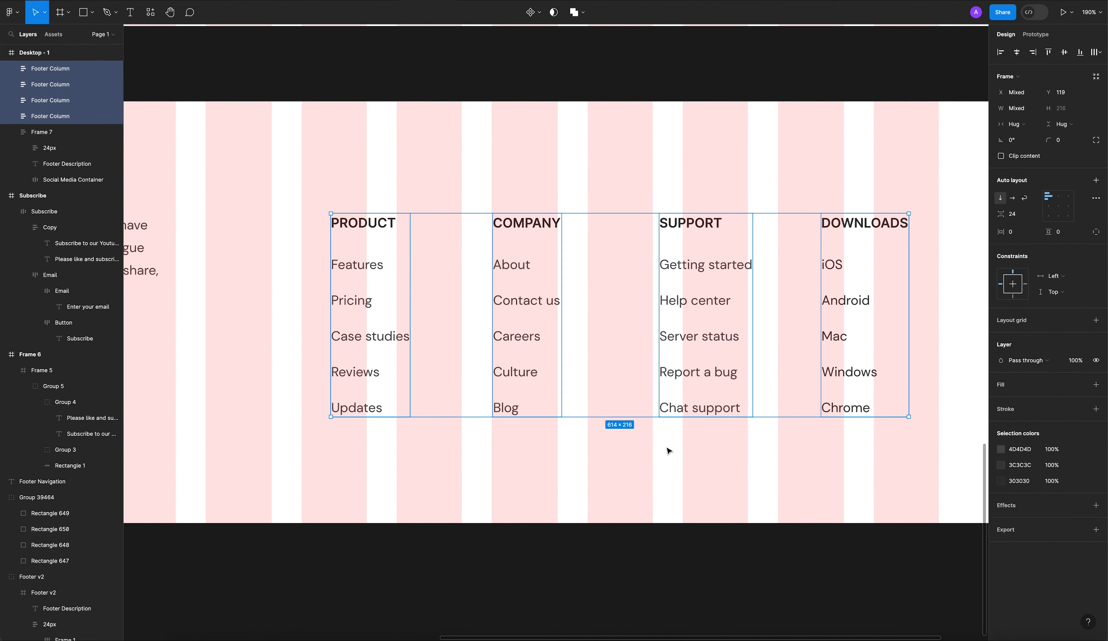
pyautogui.click(668, 448)
# Step: Wrap the Product, Company, Support and Downloads columns together in one horizontal auto layout frame
pyautogui.scroll(-3, 703, 361)
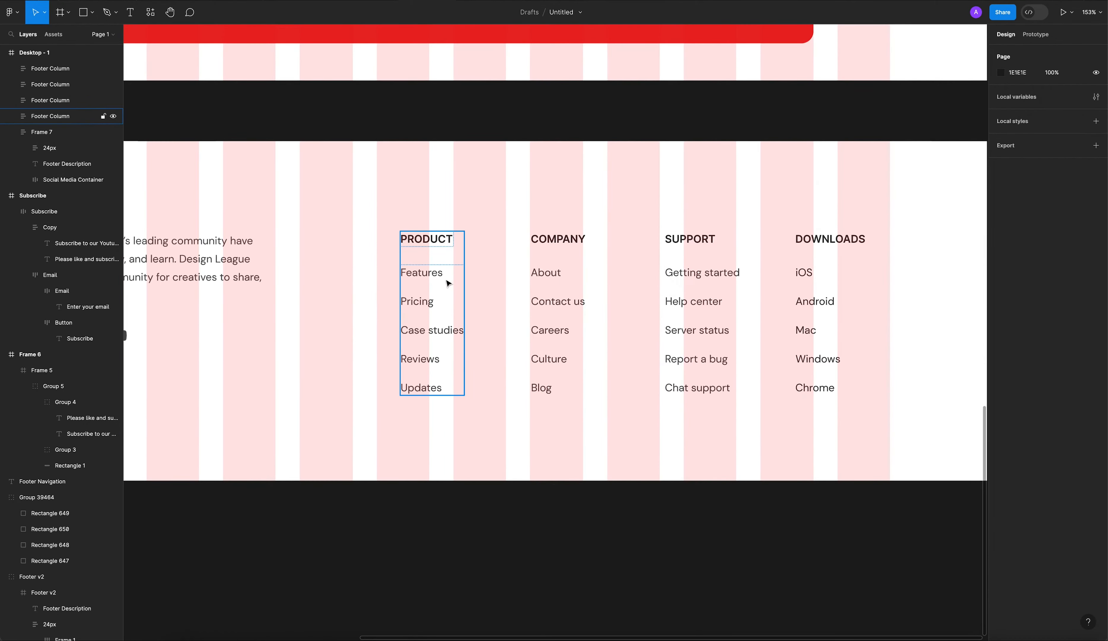
pyautogui.click(447, 280)
pyautogui.keyDown('shift'); pyautogui.click(568, 285); pyautogui.keyUp('shift')
pyautogui.keyDown('shift'); pyautogui.click(702, 294); pyautogui.keyUp('shift')
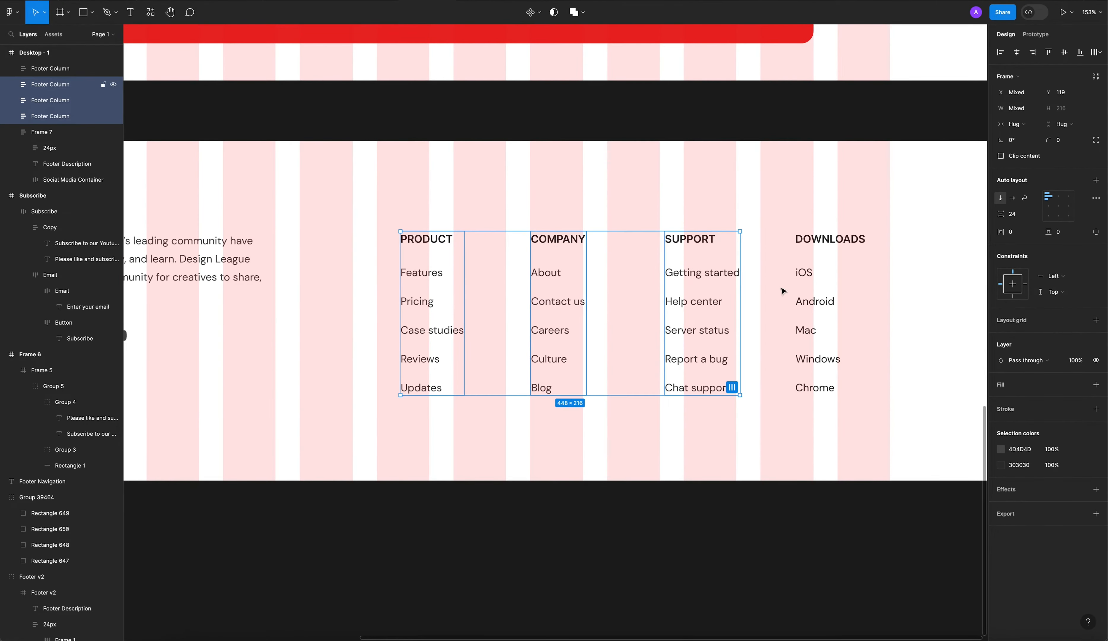
pyautogui.keyDown('shift'); pyautogui.click(813, 282); pyautogui.keyUp('shift')
pyautogui.click(1095, 184)
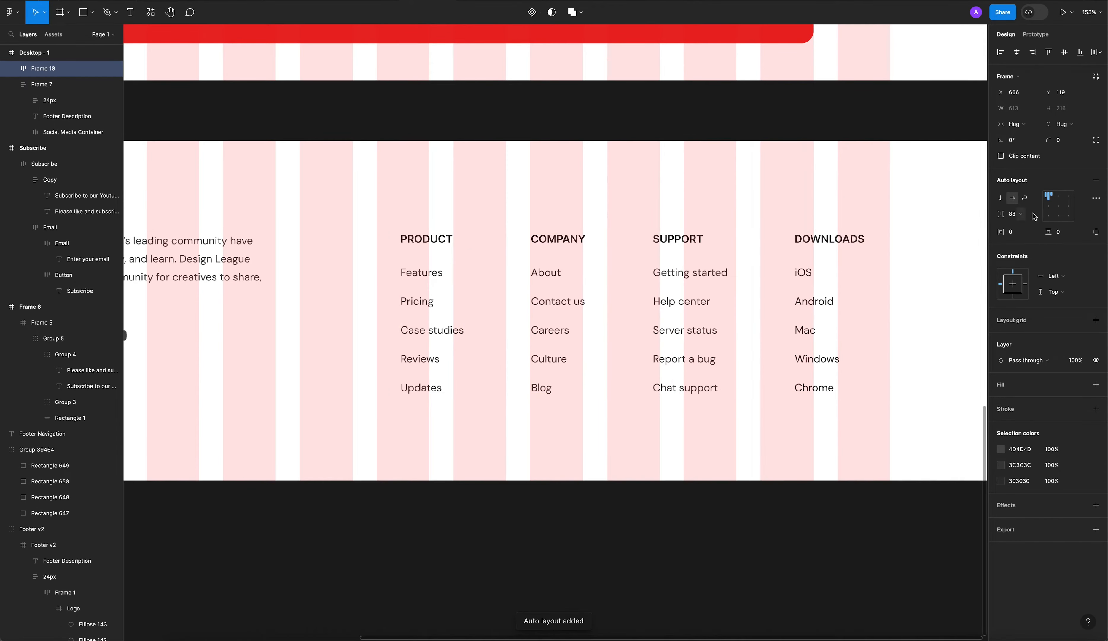
# Step: Set the link columns' auto layout spacing to Auto with vertically centred alignment
pyautogui.click(1015, 213)
pyautogui.click(1049, 196)
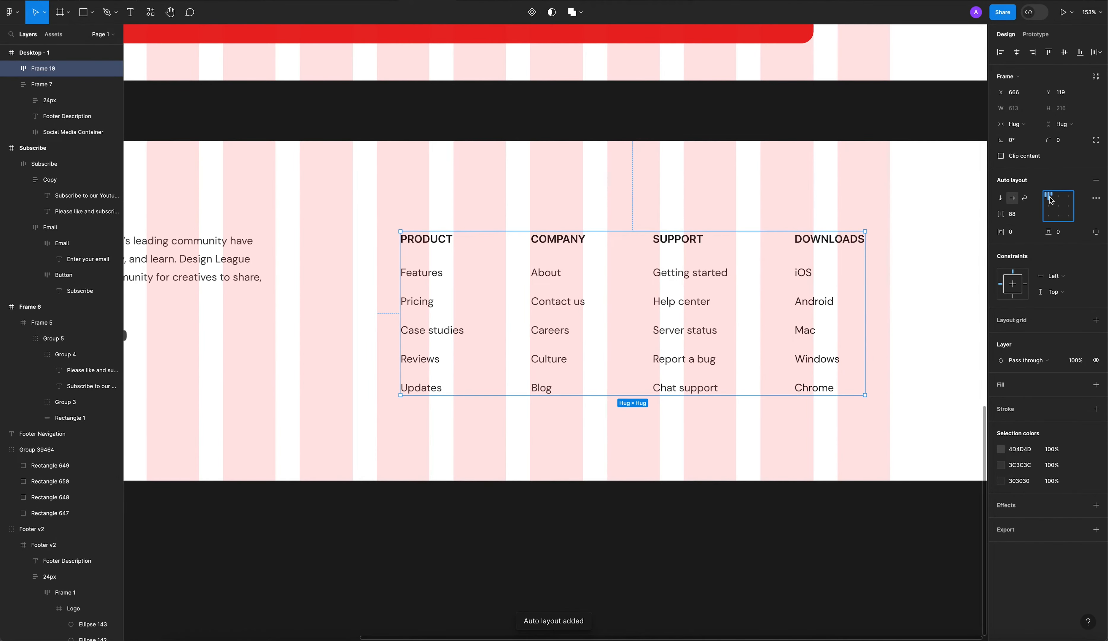
pyautogui.doubleClick(1051, 214)
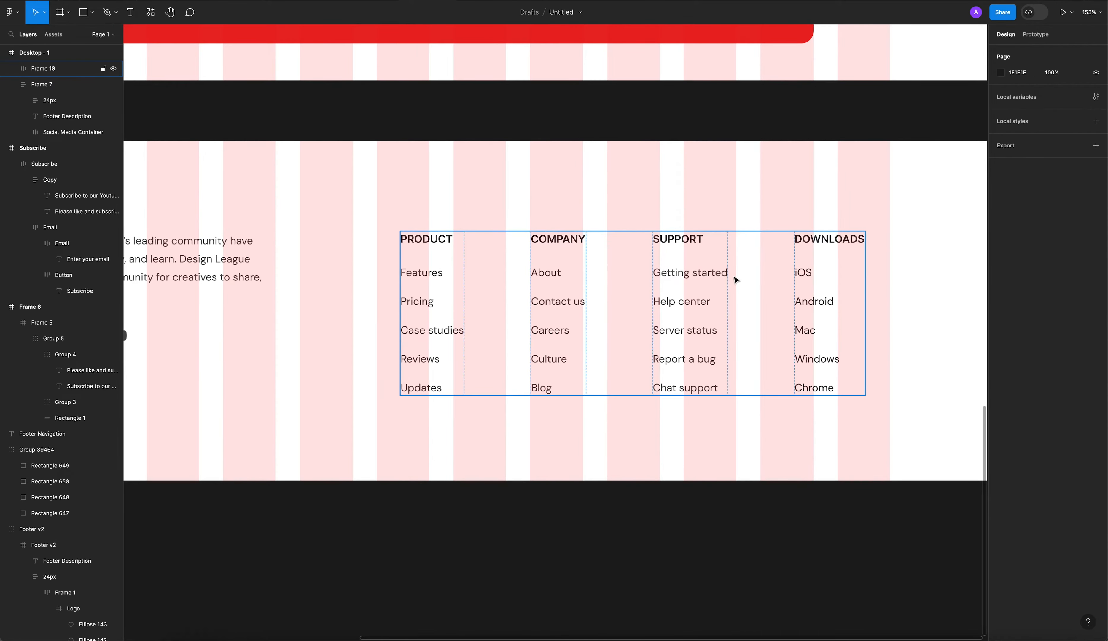
# Step: Move the link columns to X 699, Y 53 at the grid's outer edge and top-align them with the logo block
pyautogui.scroll(-3, 735, 280)
pyautogui.moveTo(725, 297); pyautogui.dragTo(746, 257)
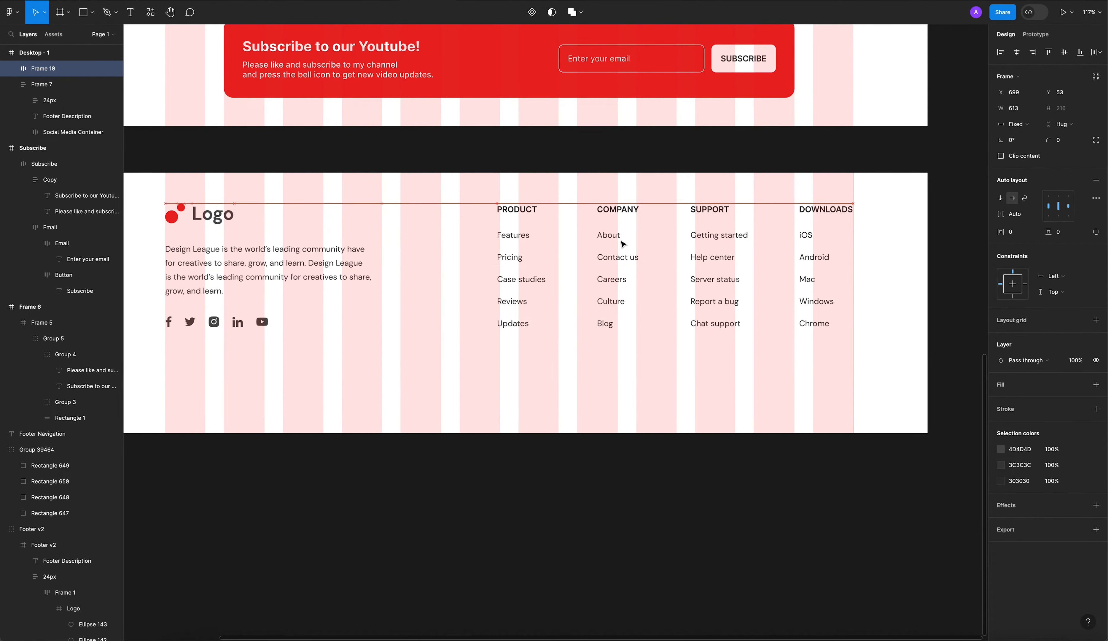
pyautogui.hotkey('ctrl', 'a')
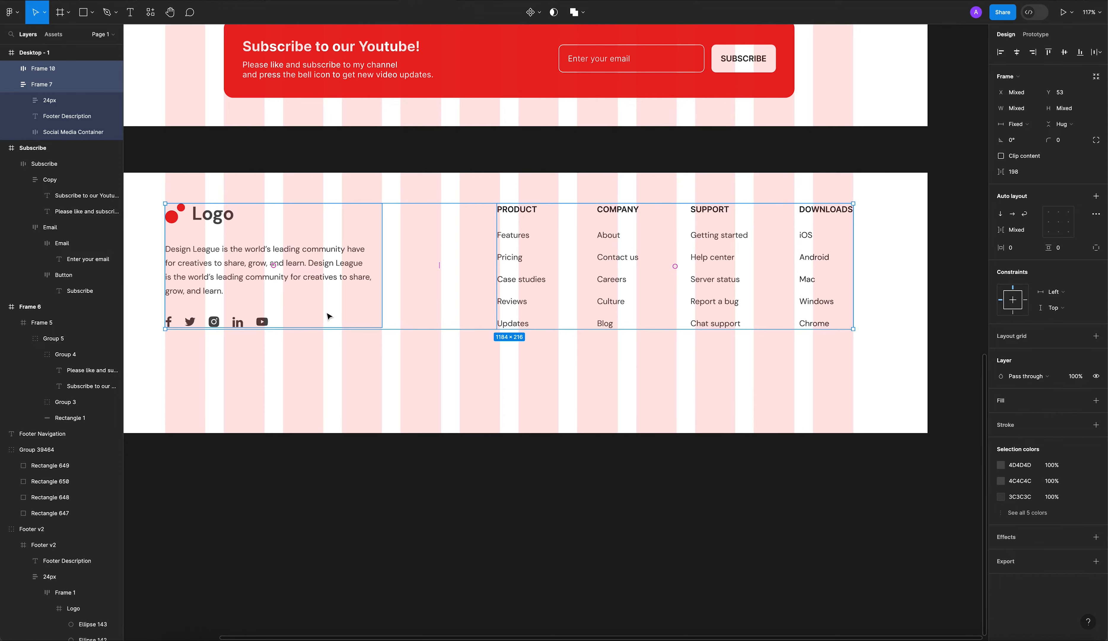
pyautogui.click(496, 403)
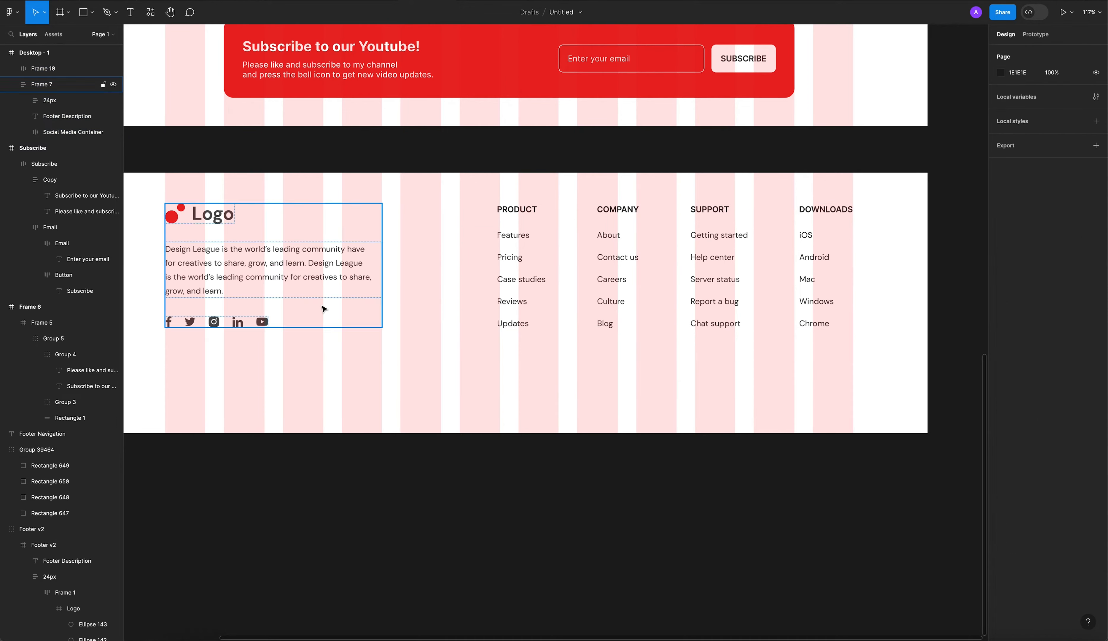
pyautogui.click(320, 282)
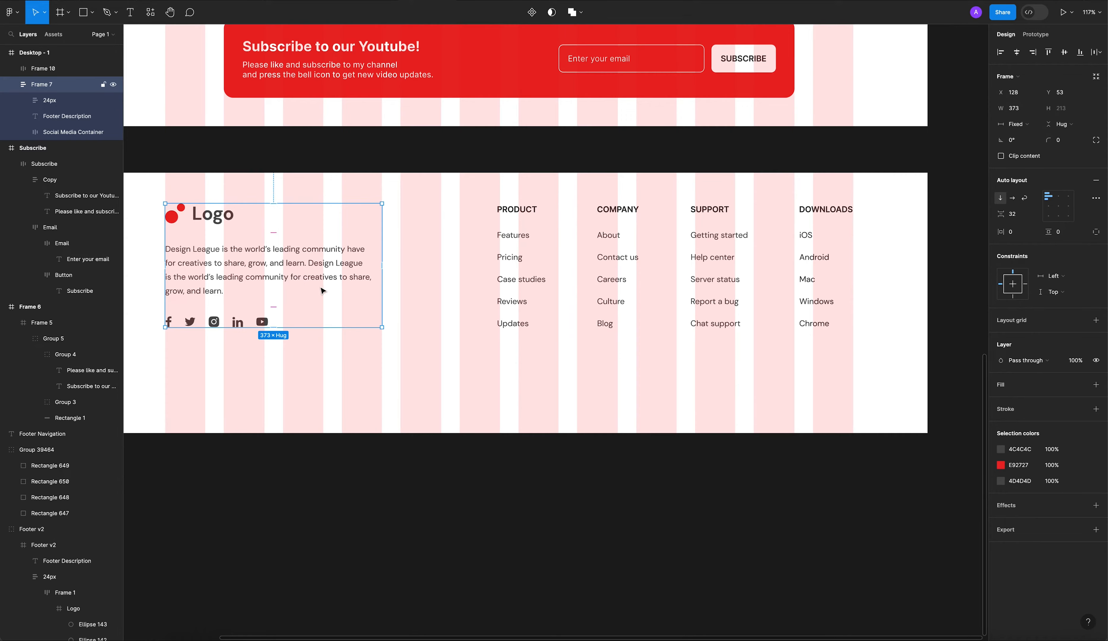
pyautogui.keyDown('shift'); pyautogui.click(583, 285); pyautogui.keyUp('shift')
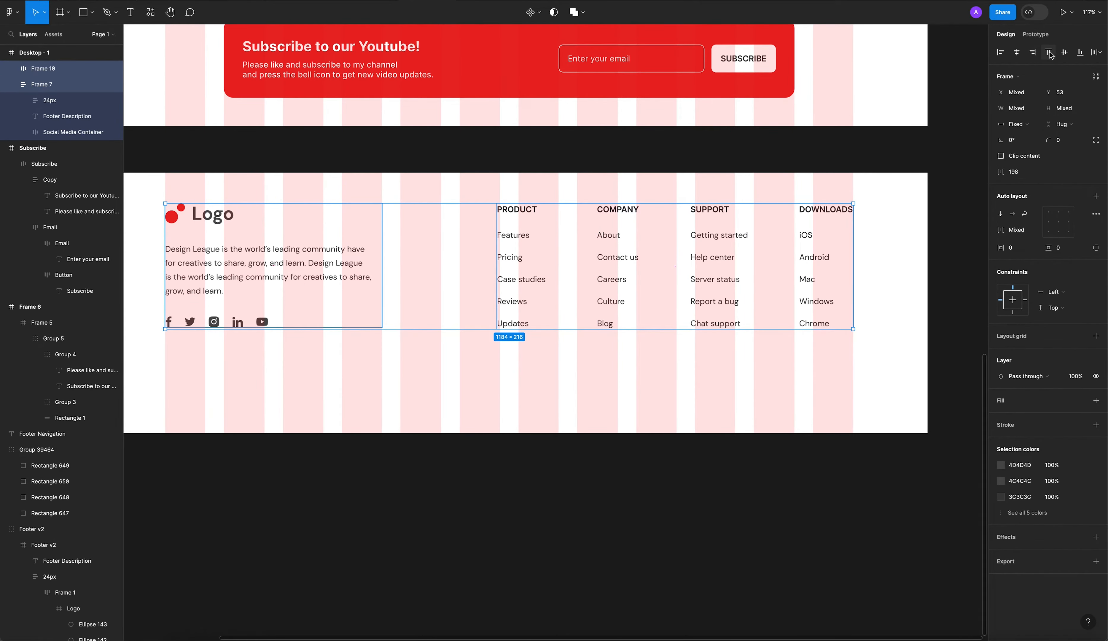
pyautogui.click(772, 432)
# Step: Duplicate the copyright line from the reference footer into the Desktop - 1 footer, below the content at about X 557, Y 376
pyautogui.scroll(-1, 756, 397)
pyautogui.moveTo(689, 348); pyautogui.dragTo(697, 398)
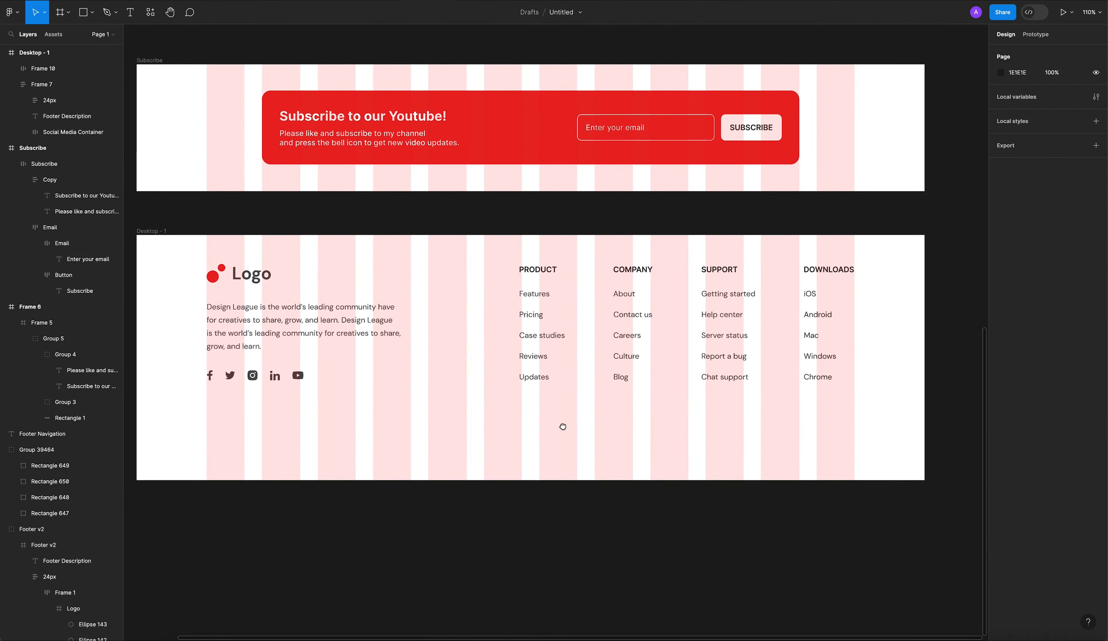
pyautogui.scroll(-5, 556, 430)
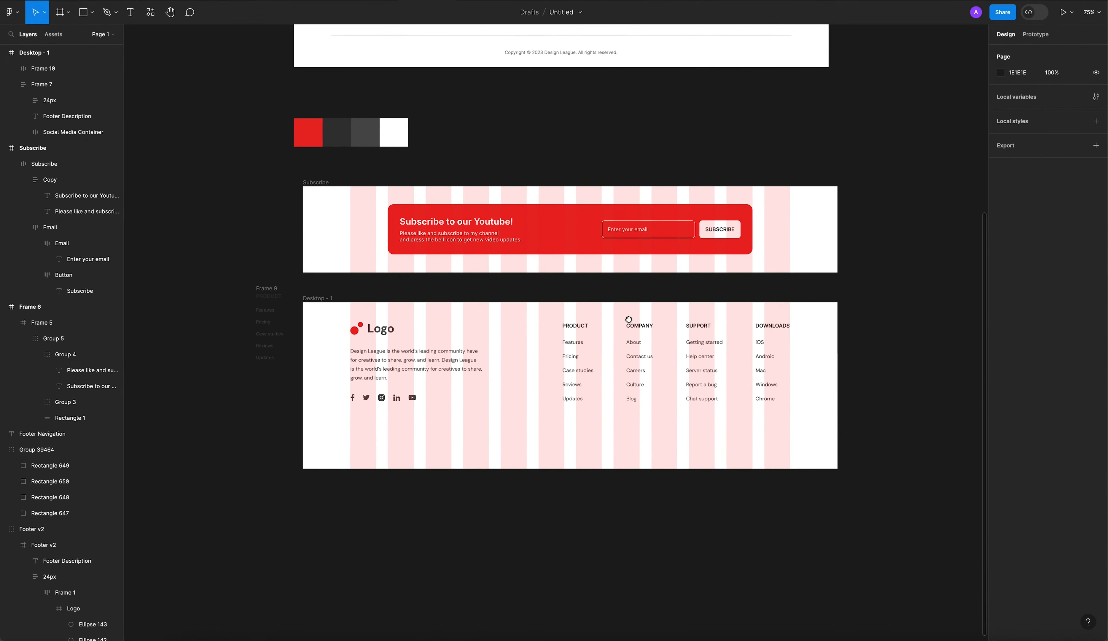
pyautogui.moveTo(558, 454); pyautogui.dragTo(536, 429)
pyautogui.moveTo(431, 252); pyautogui.dragTo(431, 349)
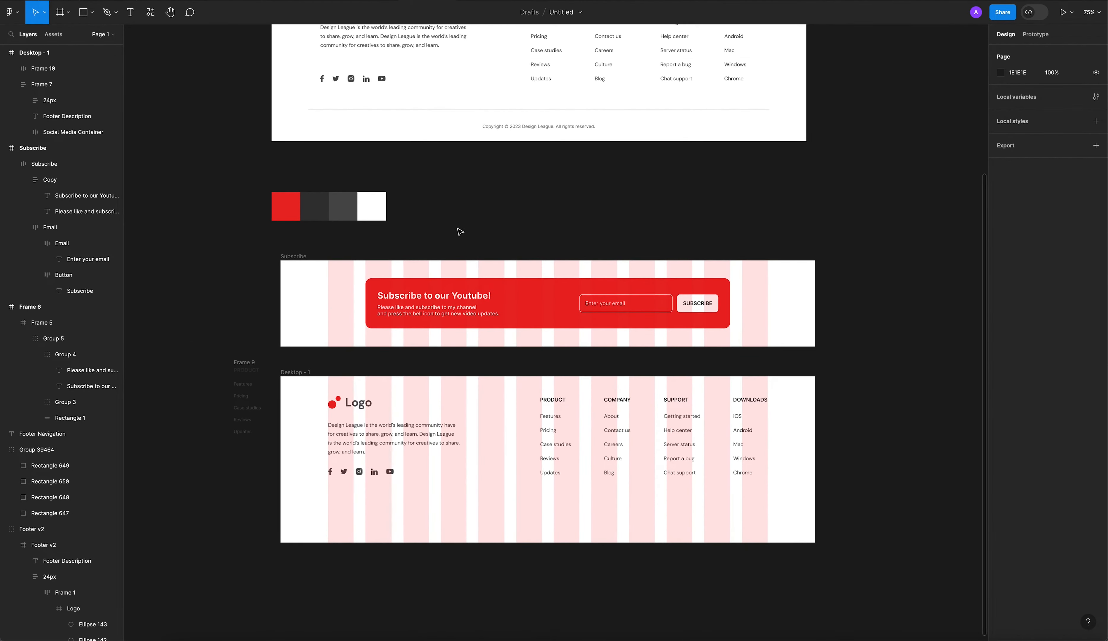
pyautogui.moveTo(539, 127); pyautogui.dragTo(541, 524)
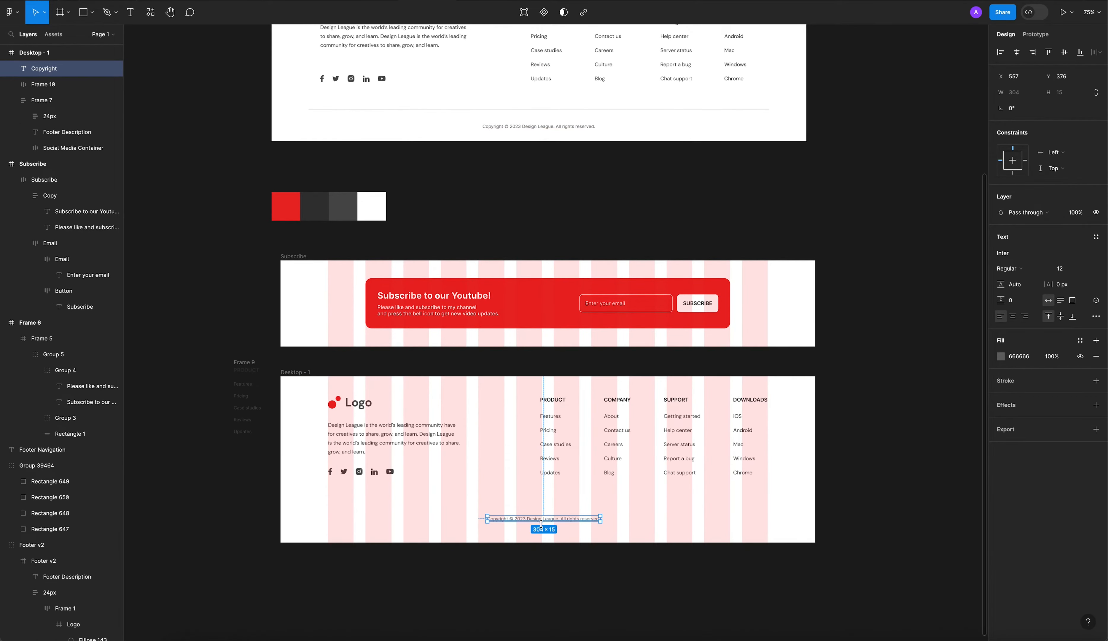
# Step: Set the copied copyright text's font size to 10
pyautogui.scroll(5, 542, 523)
pyautogui.click(1068, 270)
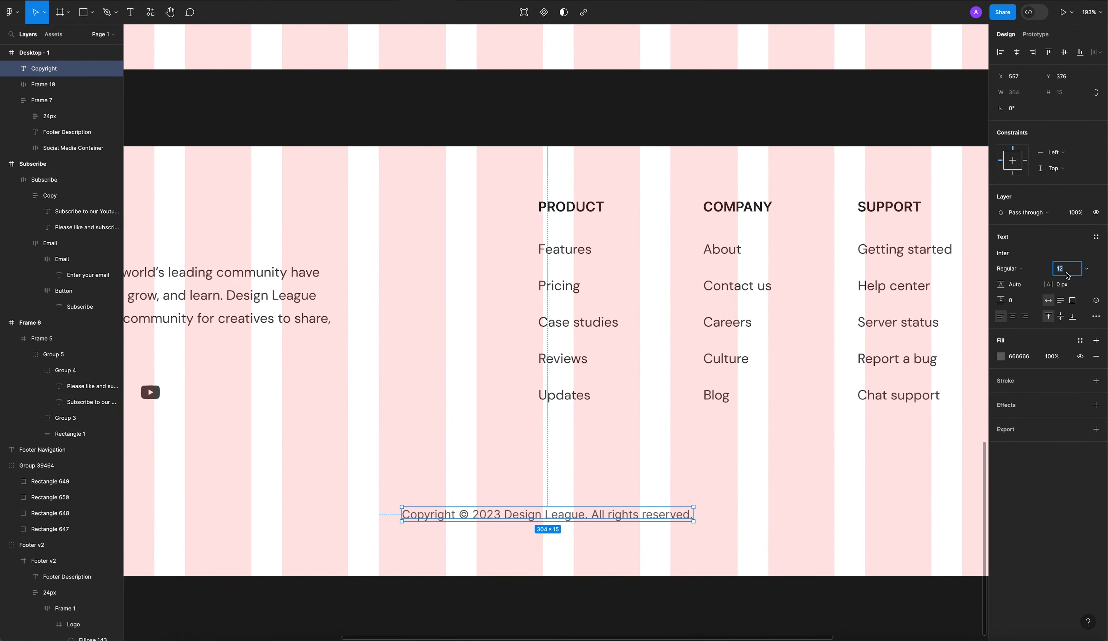
pyautogui.click(1076, 270)
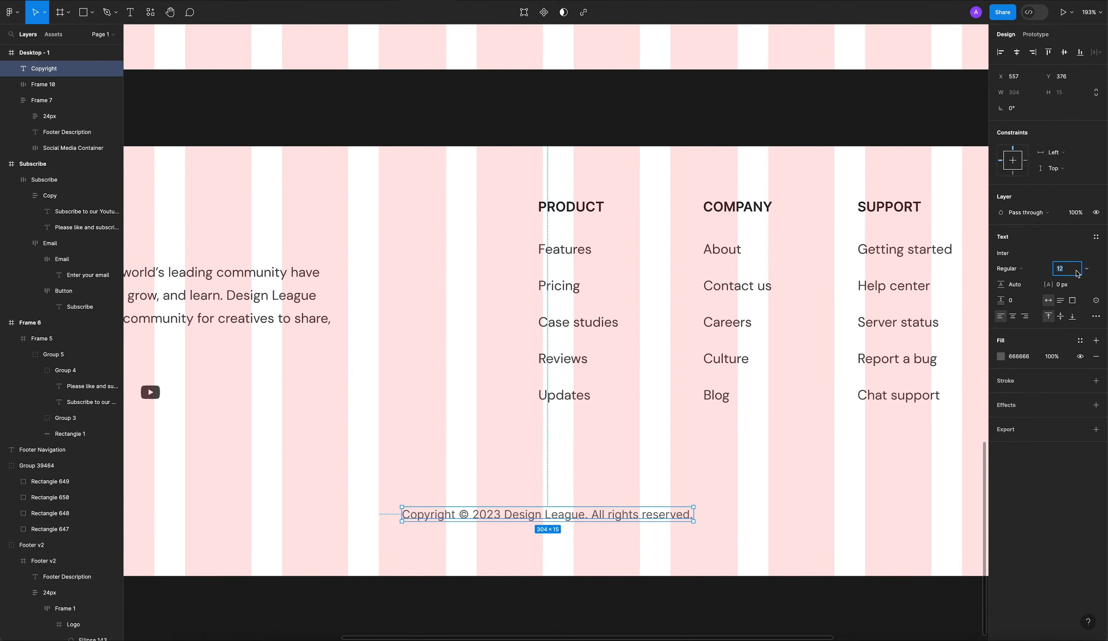
pyautogui.press('Return')
pyautogui.click(583, 461)
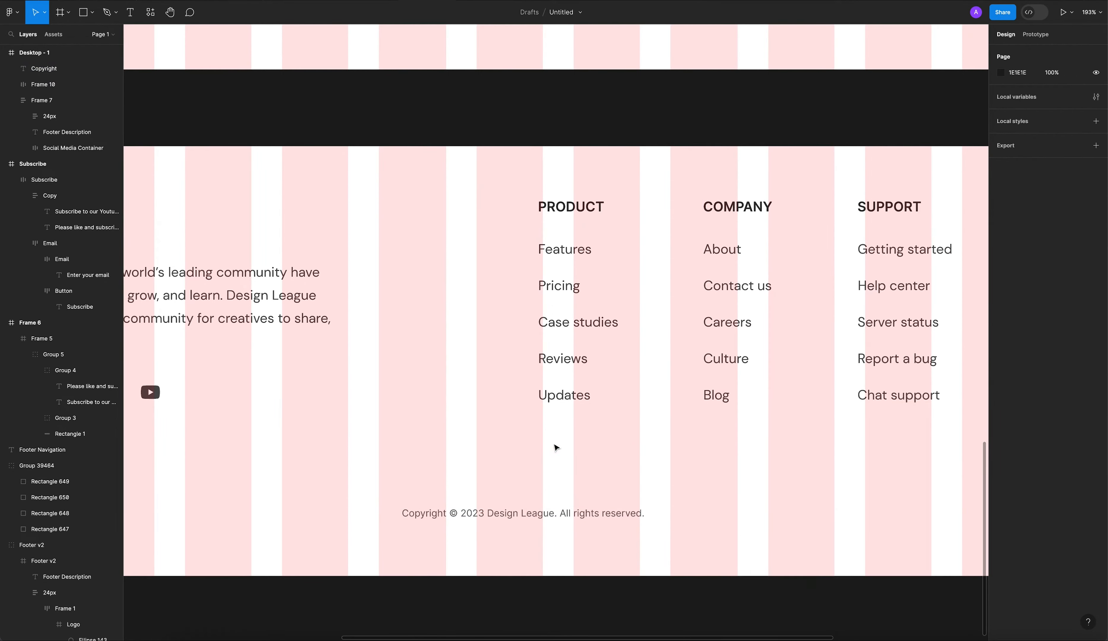
pyautogui.scroll(-5, 583, 460)
pyautogui.scroll(2, 557, 489)
pyautogui.scroll(3, 558, 489)
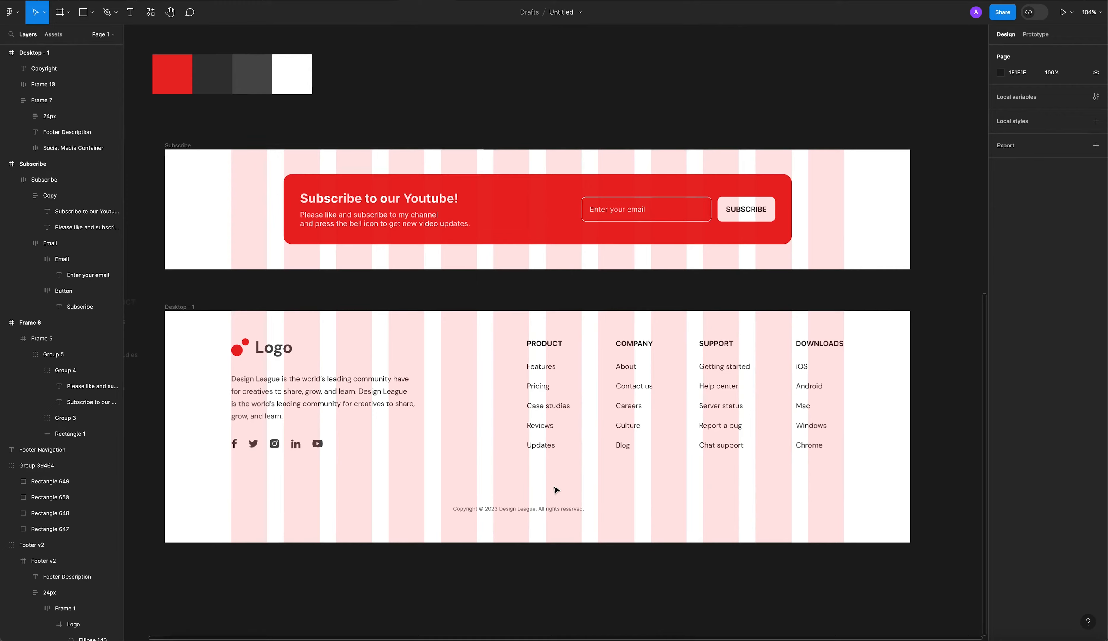
pyautogui.click(586, 499)
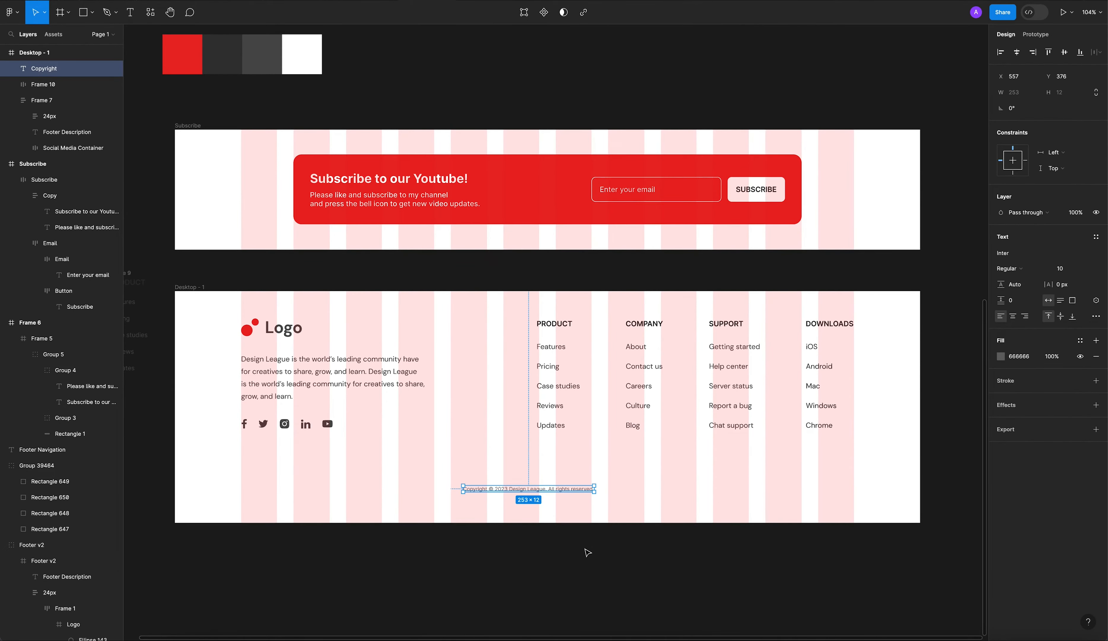
pyautogui.click(582, 538)
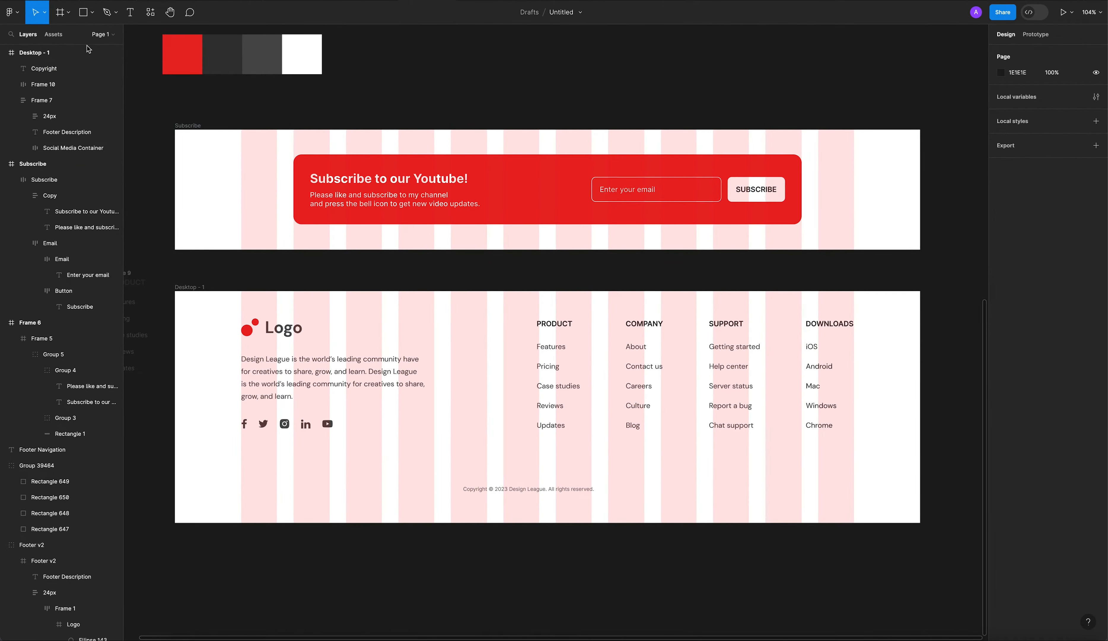
# Step: Draw a horizontal divider line about 982 px wide between the link columns and the copyright text
pyautogui.click(93, 17)
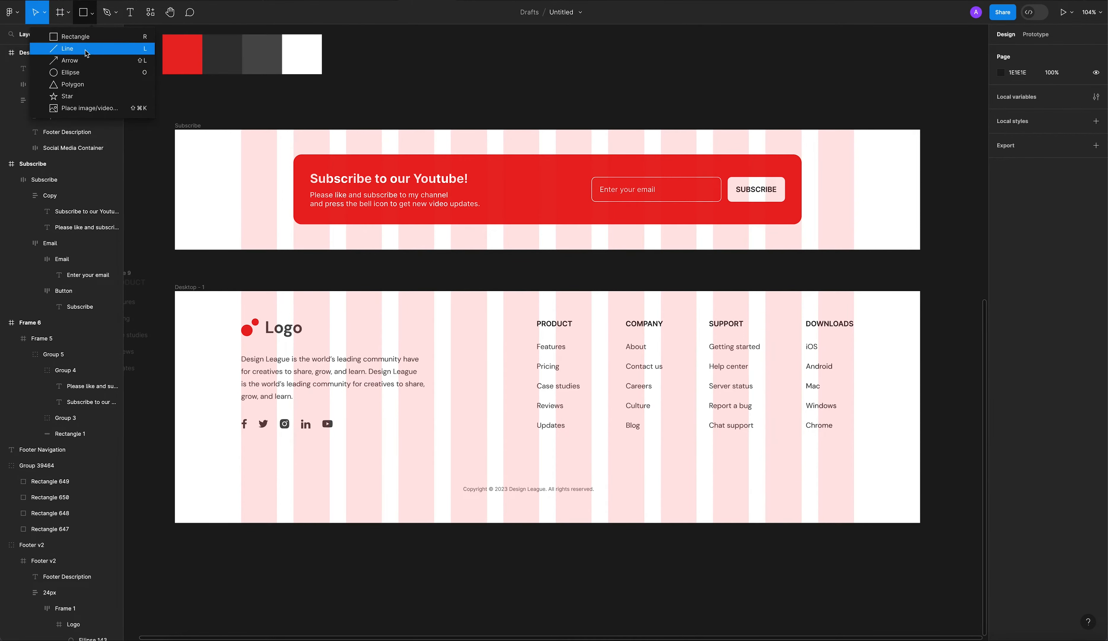
pyautogui.click(87, 53)
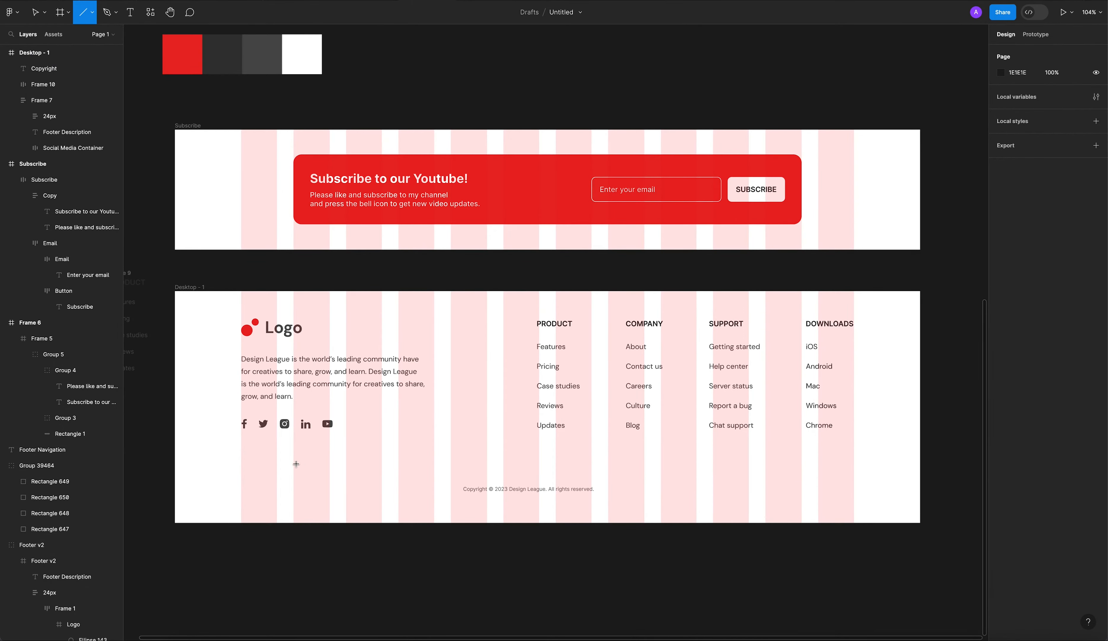
pyautogui.moveTo(293, 462); pyautogui.dragTo(801, 481)
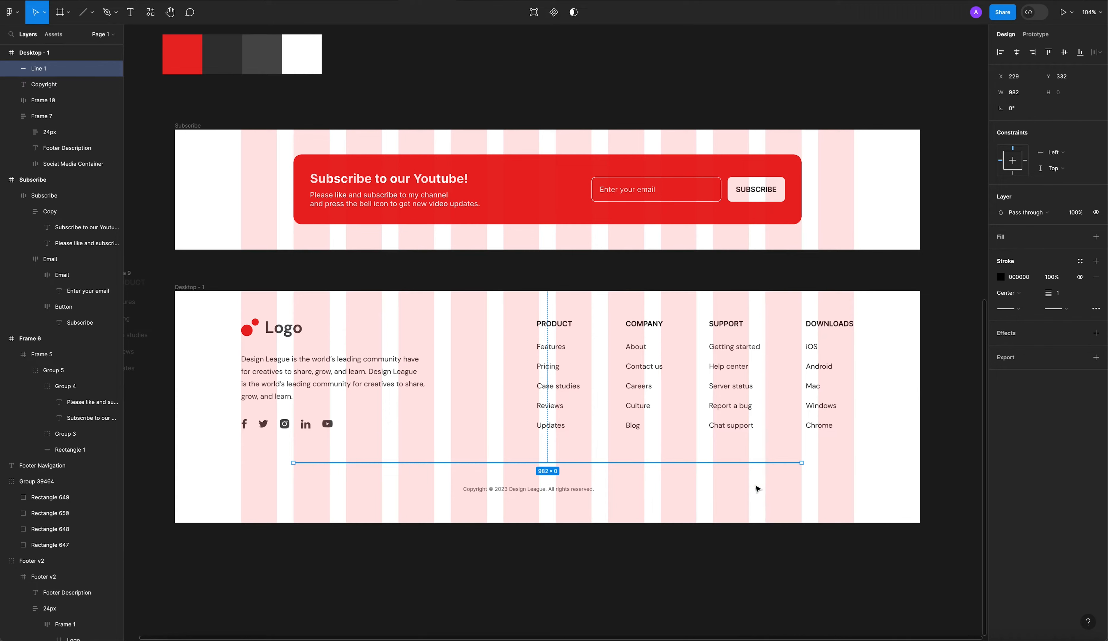
# Step: Lower the divider line's stroke opacity until it is a faint grey
pyautogui.moveTo(1050, 279); pyautogui.dragTo(1039, 277)
pyautogui.write('50')
pyautogui.press('Return')
pyautogui.moveTo(1049, 278); pyautogui.dragTo(1042, 277)
pyautogui.press('Return')
pyautogui.click(751, 577)
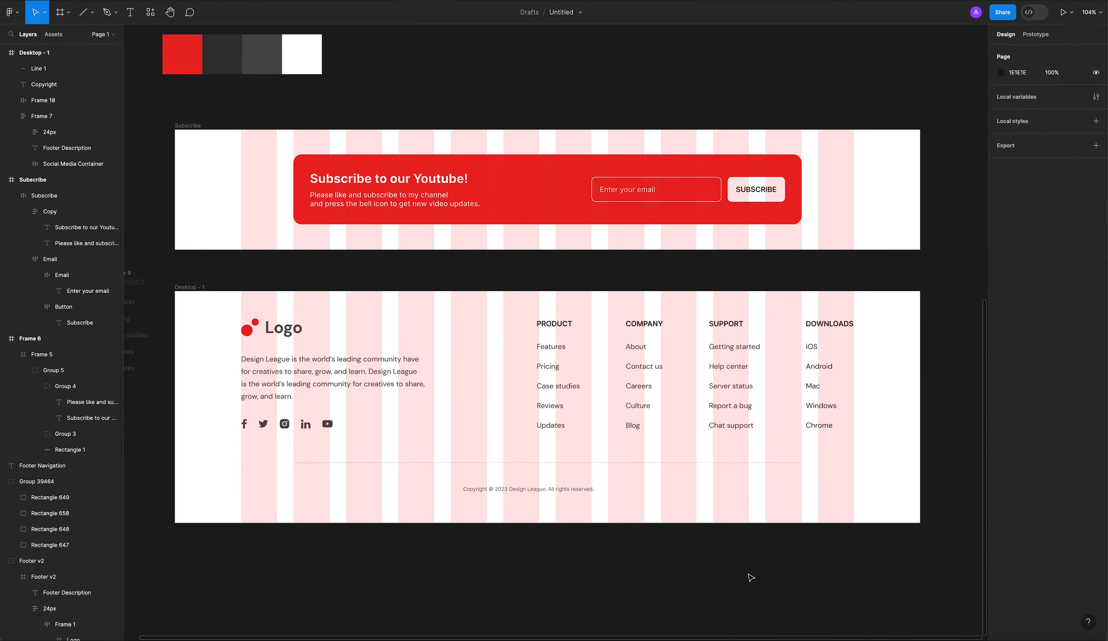
pyautogui.click(584, 462)
pyautogui.click(523, 581)
pyautogui.scroll(-2, 418, 456)
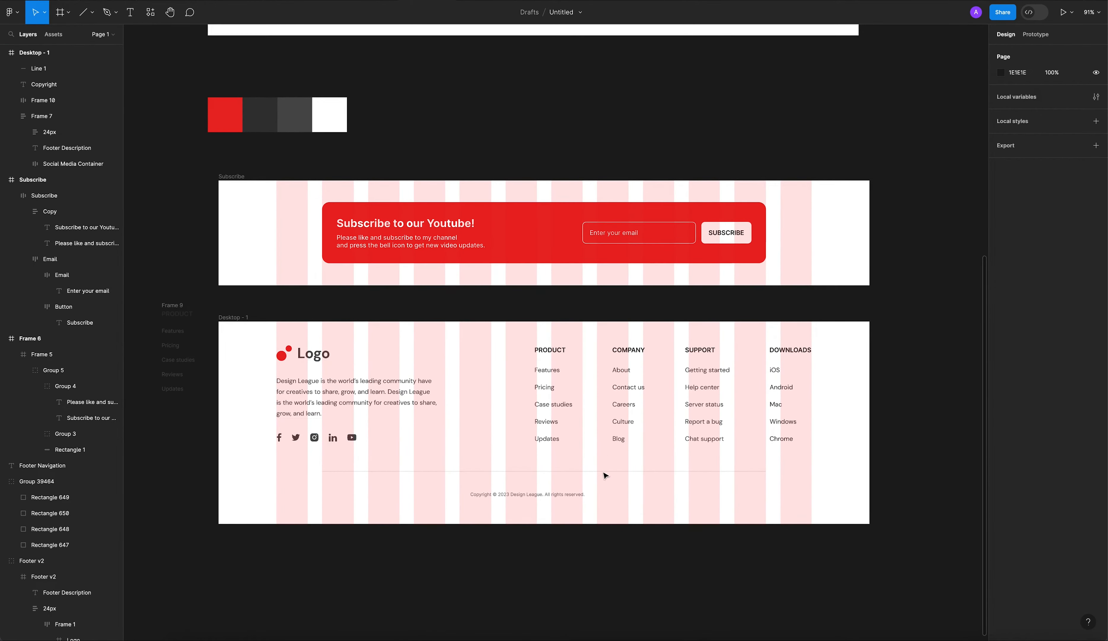
# Step: Delete the stray Frame 9 beside the footer and move the Desktop - 1 frame up closer to the Subscribe frame
pyautogui.click(231, 318)
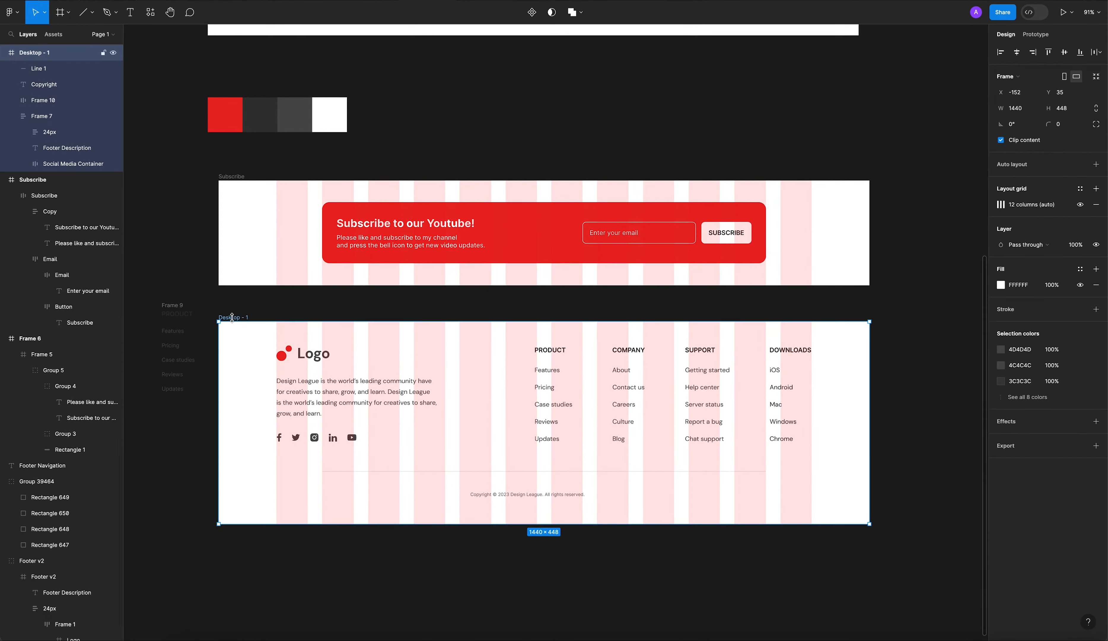
pyautogui.click(182, 305)
pyautogui.press('Delete')
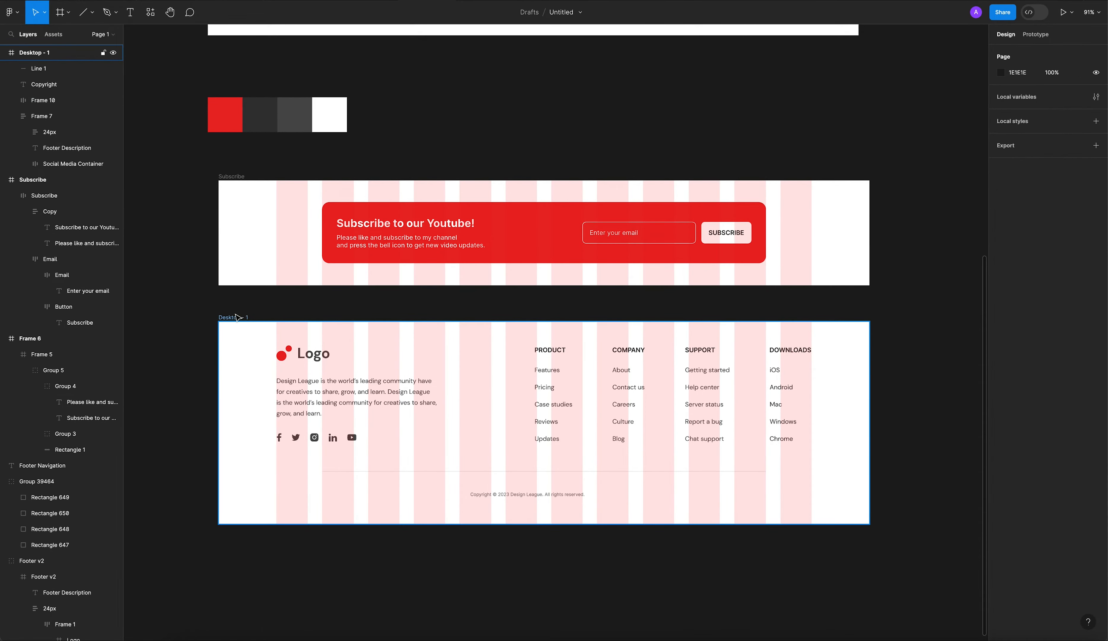
pyautogui.moveTo(237, 317)
pyautogui.mouseDown()
pyautogui.moveTo(240, 289)
pyautogui.moveTo(238, 304)
pyautogui.mouseUp()
pyautogui.click(173, 330)
# Step: Wrap the logo block and the link columns together in one horizontal auto layout frame
pyautogui.click(331, 370)
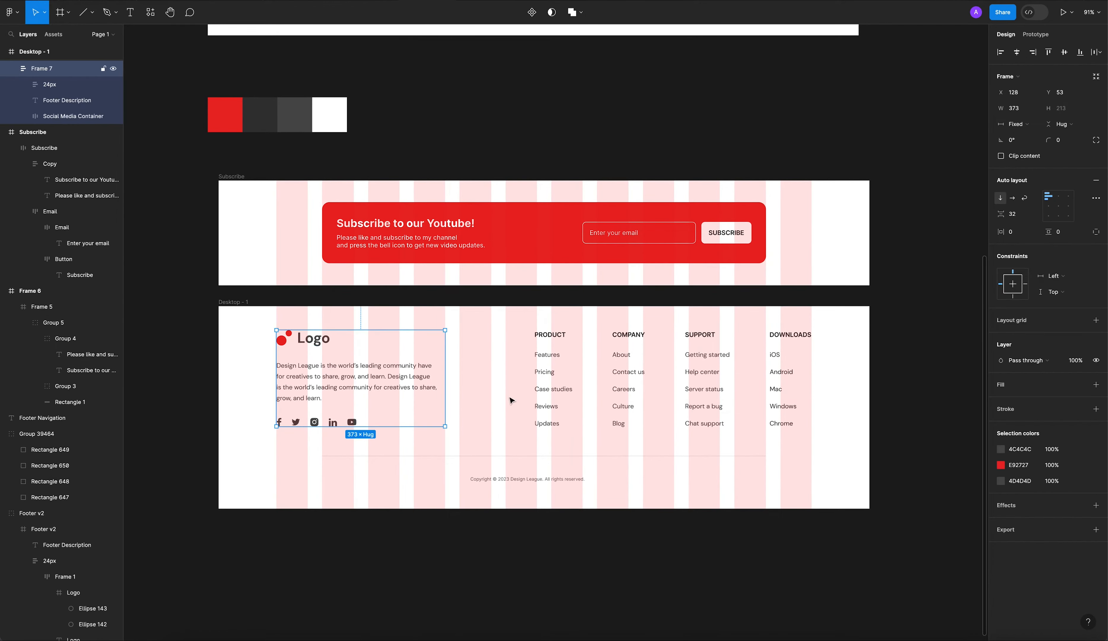
pyautogui.keyDown('shift'); pyautogui.click(597, 366); pyautogui.keyUp('shift')
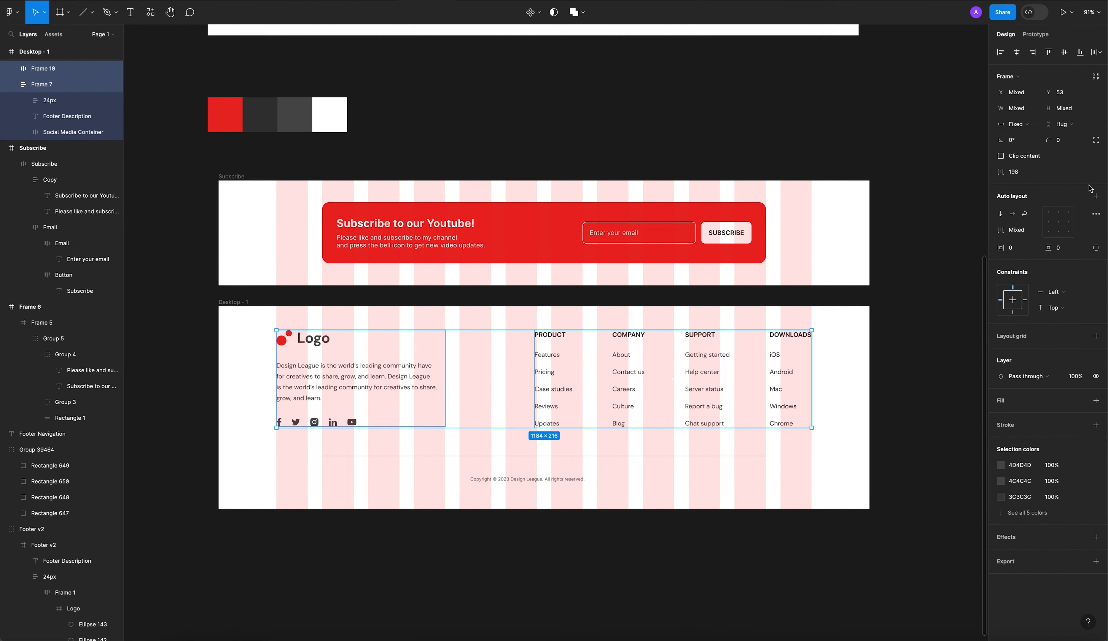
pyautogui.click(1096, 196)
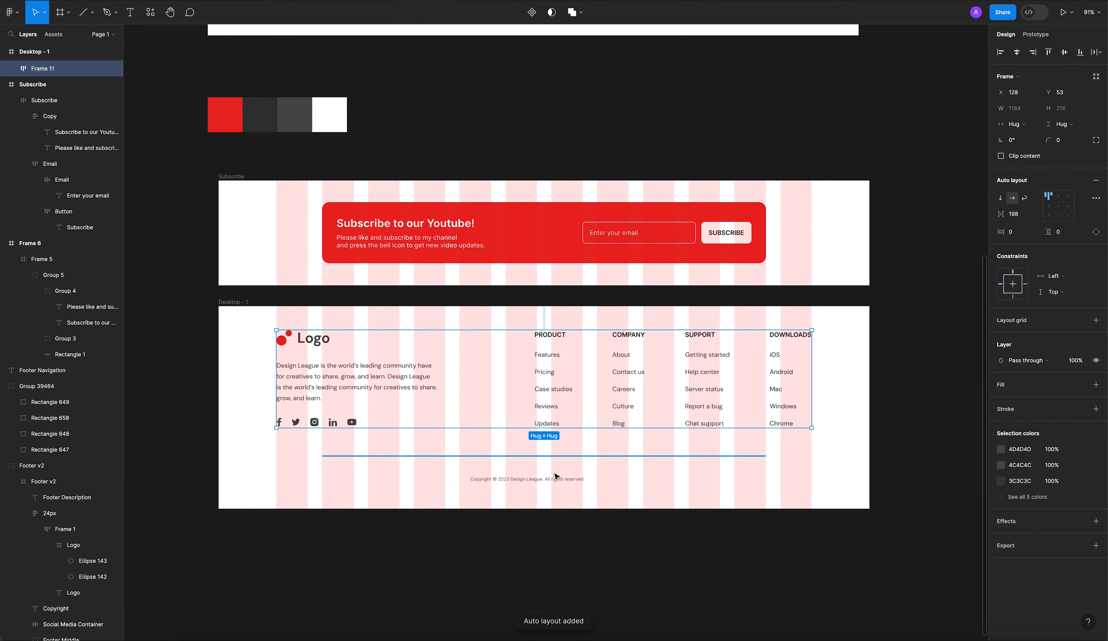
pyautogui.click(625, 511)
# Step: Set the combined logo and link frame's auto layout spacing to Auto with top alignment
pyautogui.click(397, 368)
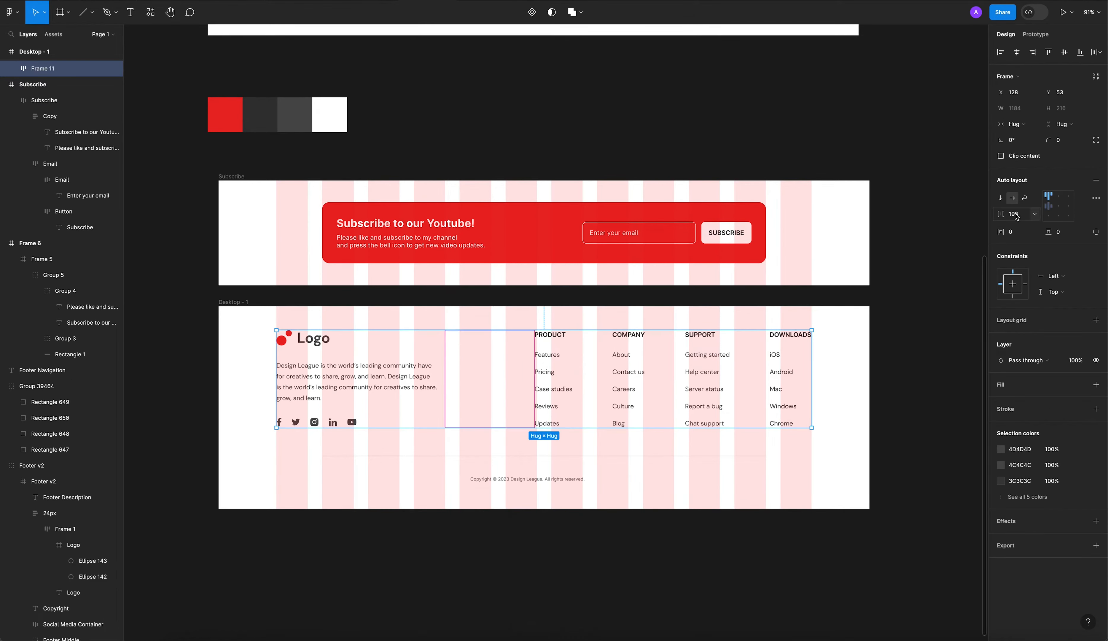
pyautogui.doubleClick(1050, 199)
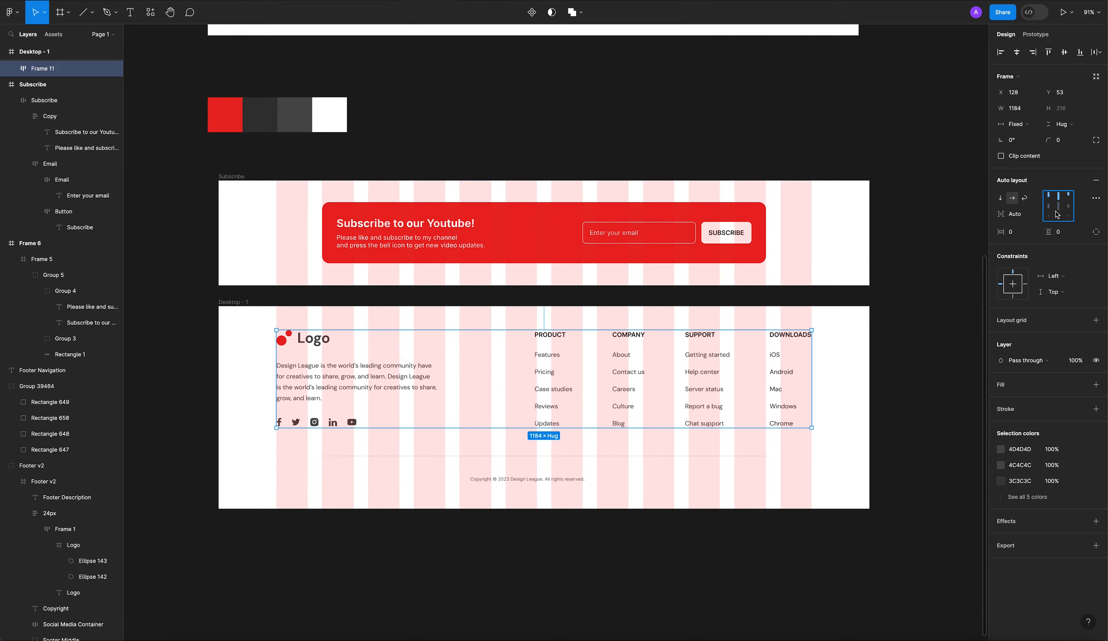
pyautogui.click(1059, 206)
pyautogui.click(1064, 207)
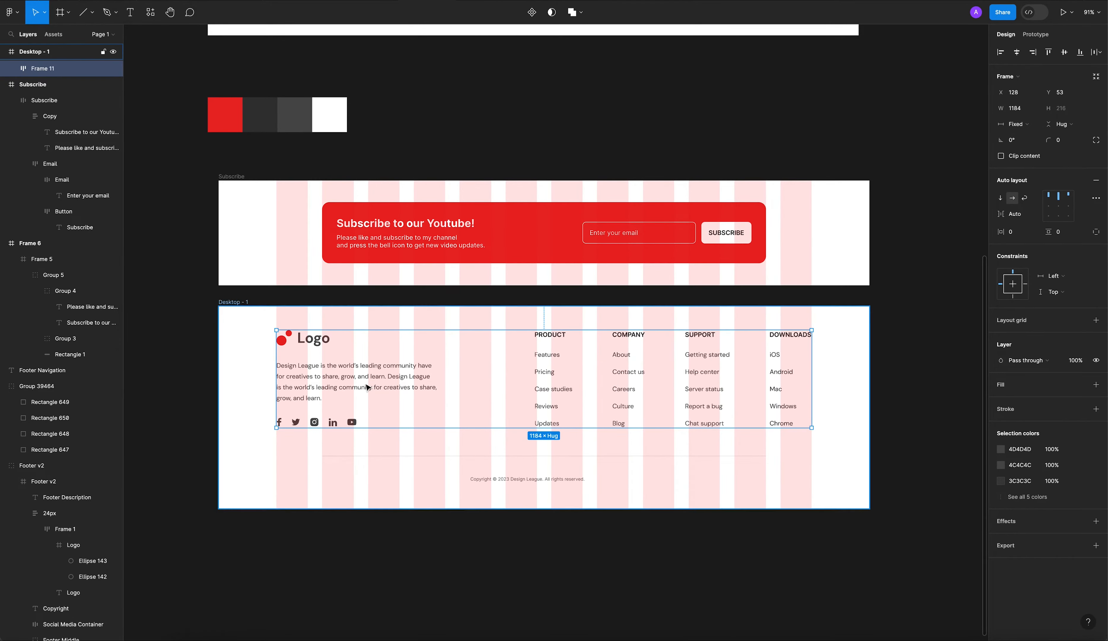
# Step: Set the font of the footer description paragraph below the logo to Inter
pyautogui.keyDown('super'); pyautogui.click(441, 384); pyautogui.keyUp('super')
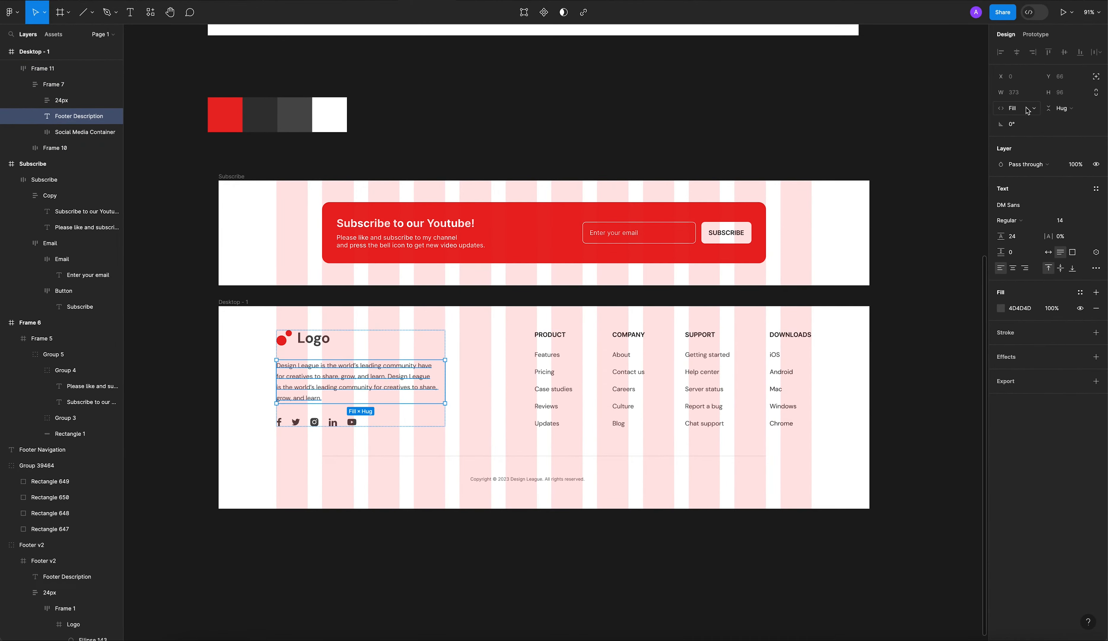
pyautogui.click(1005, 205)
pyautogui.write('inter')
pyautogui.press('Return')
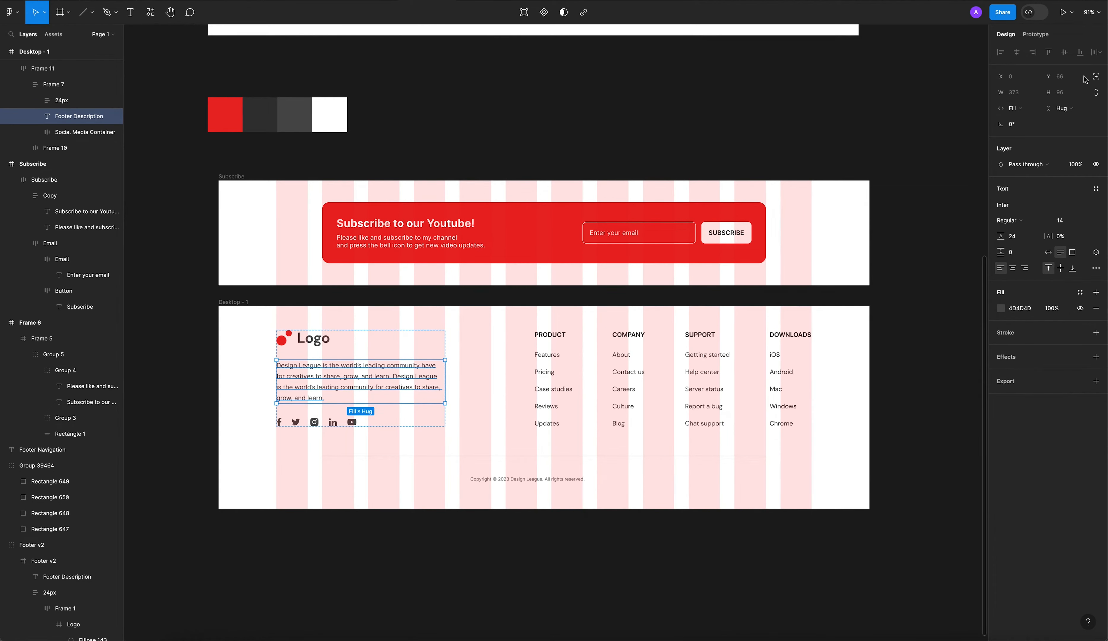
pyautogui.click(449, 377)
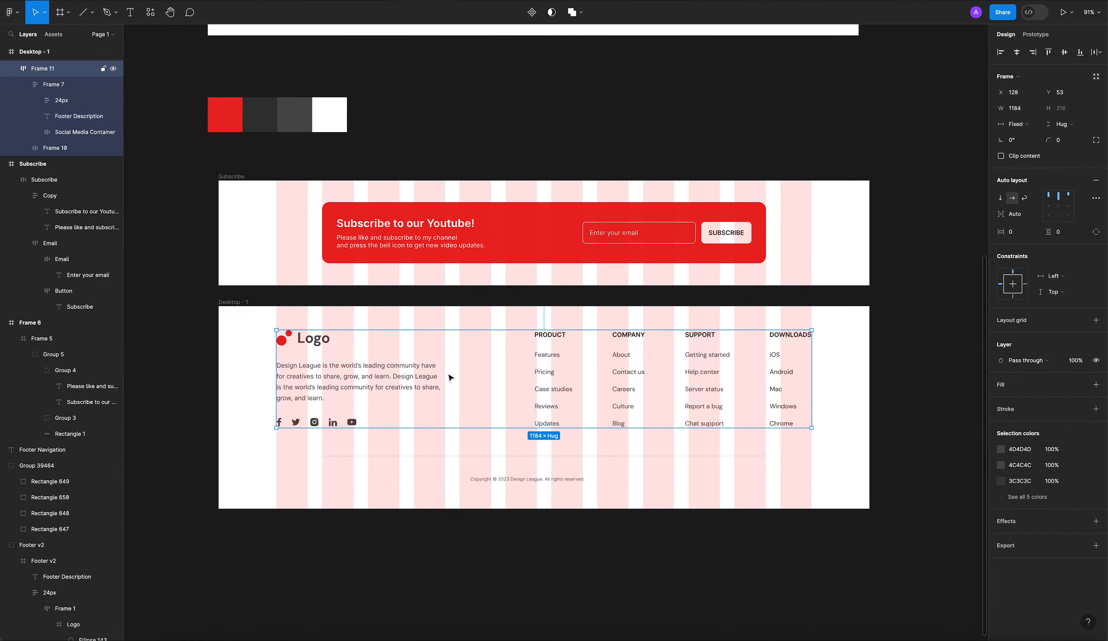
pyautogui.click(440, 375)
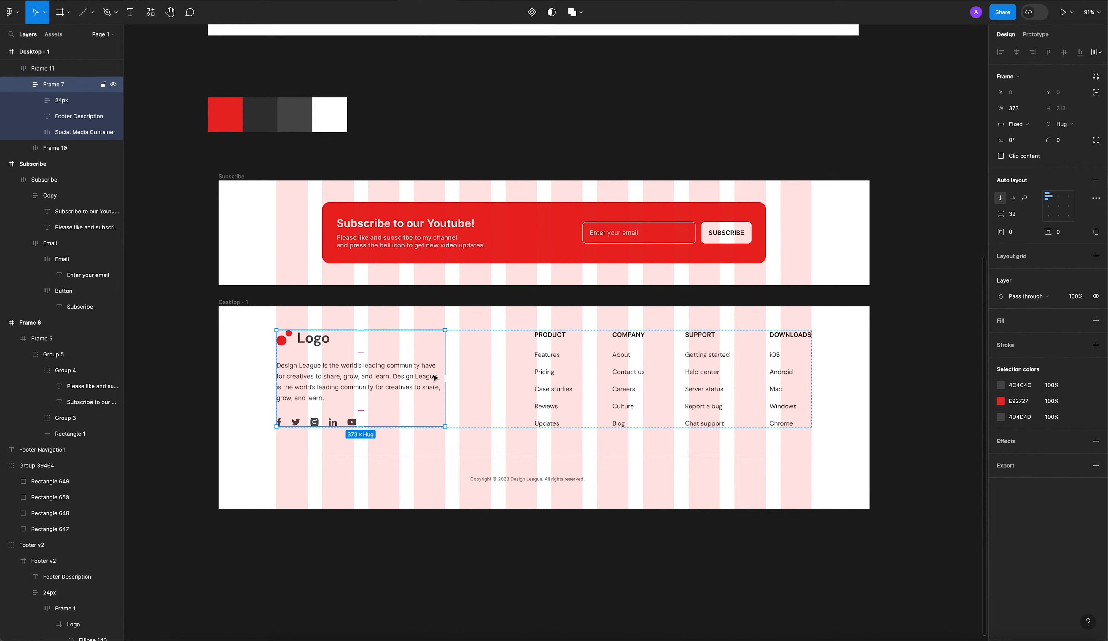
pyautogui.doubleClick(427, 376)
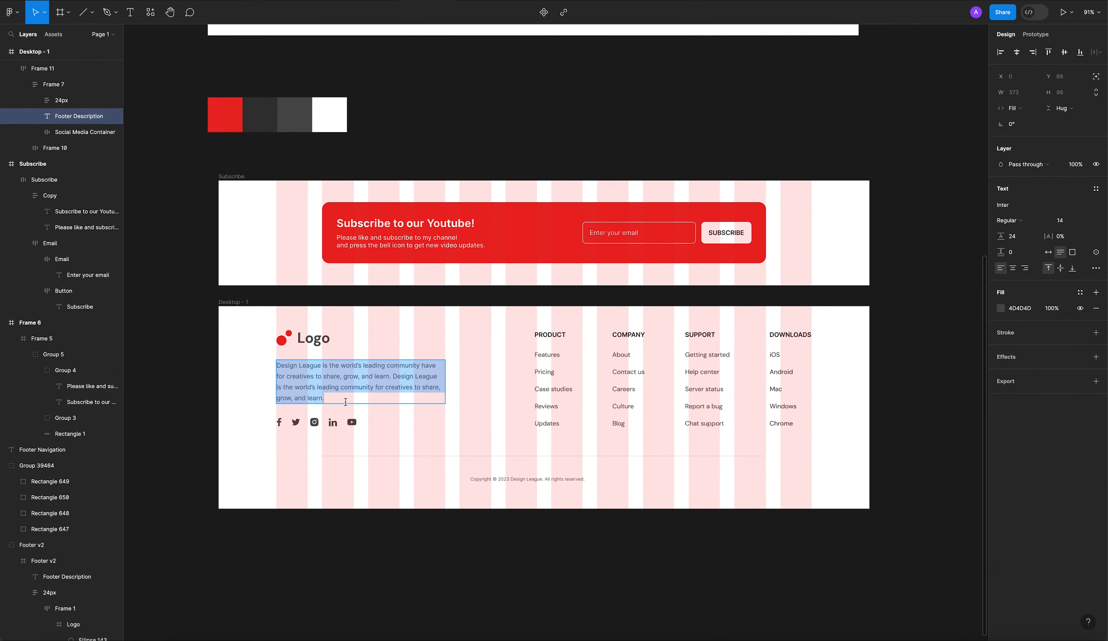
pyautogui.moveTo(334, 398); pyautogui.dragTo(250, 363)
pyautogui.moveTo(316, 386); pyautogui.dragTo(277, 367)
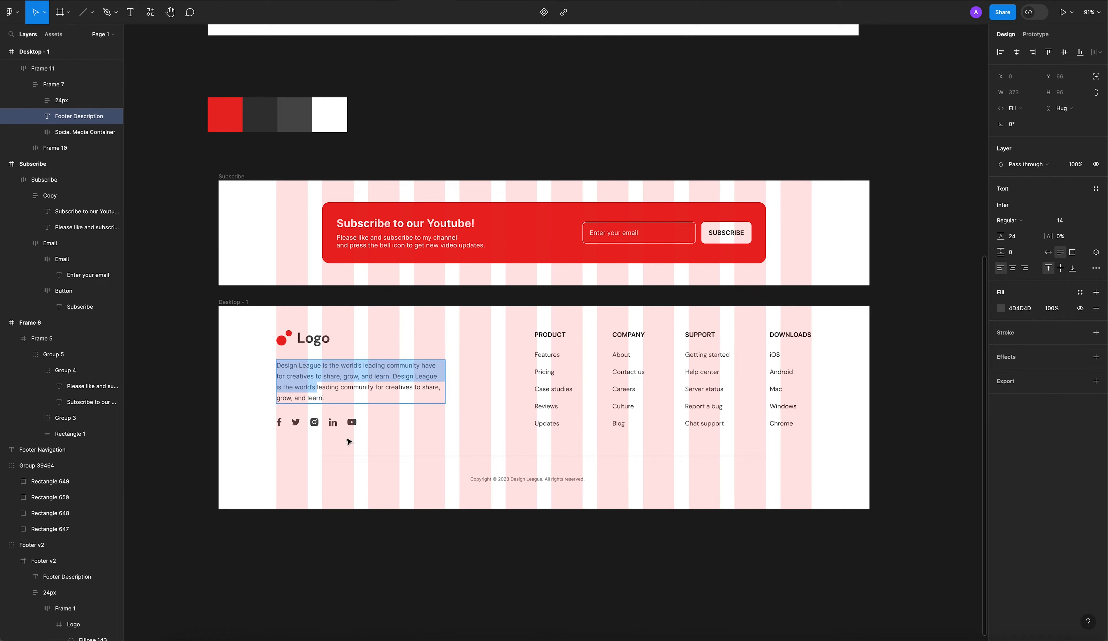
pyautogui.click(393, 434)
pyautogui.click(393, 434)
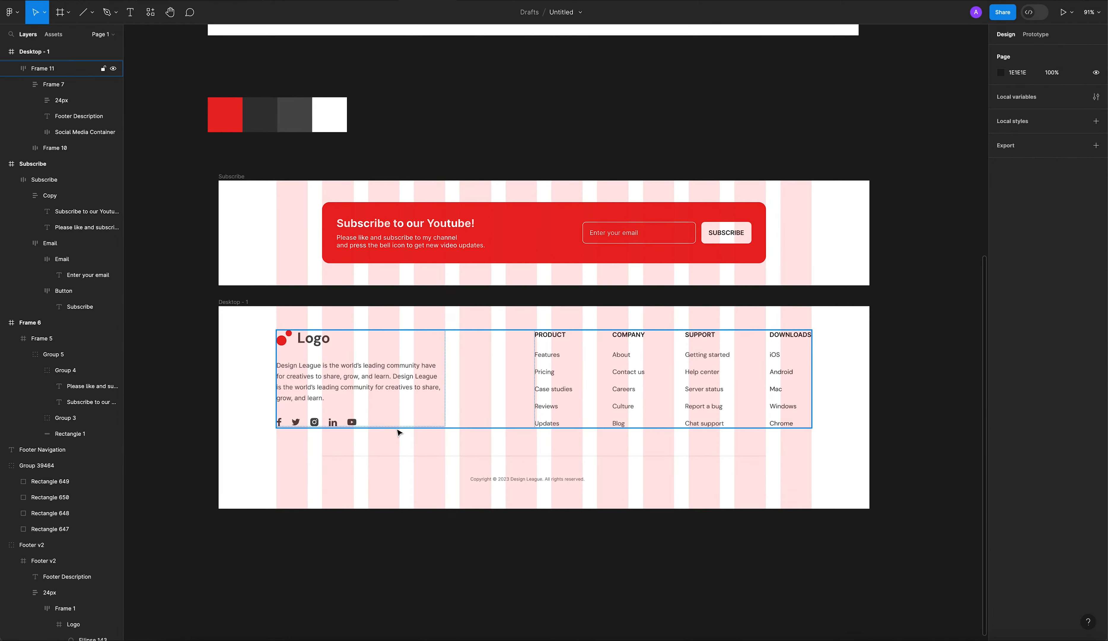
# Step: Set the logo block frame's auto layout spacing to Auto and its height to Fill container
pyautogui.click(297, 411)
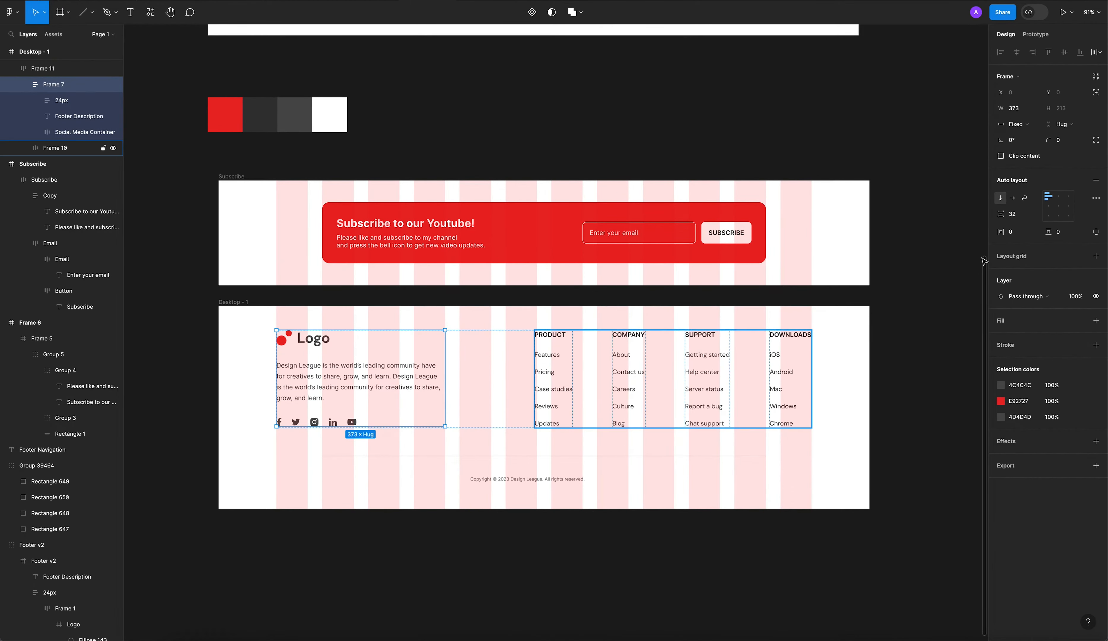
pyautogui.doubleClick(1055, 203)
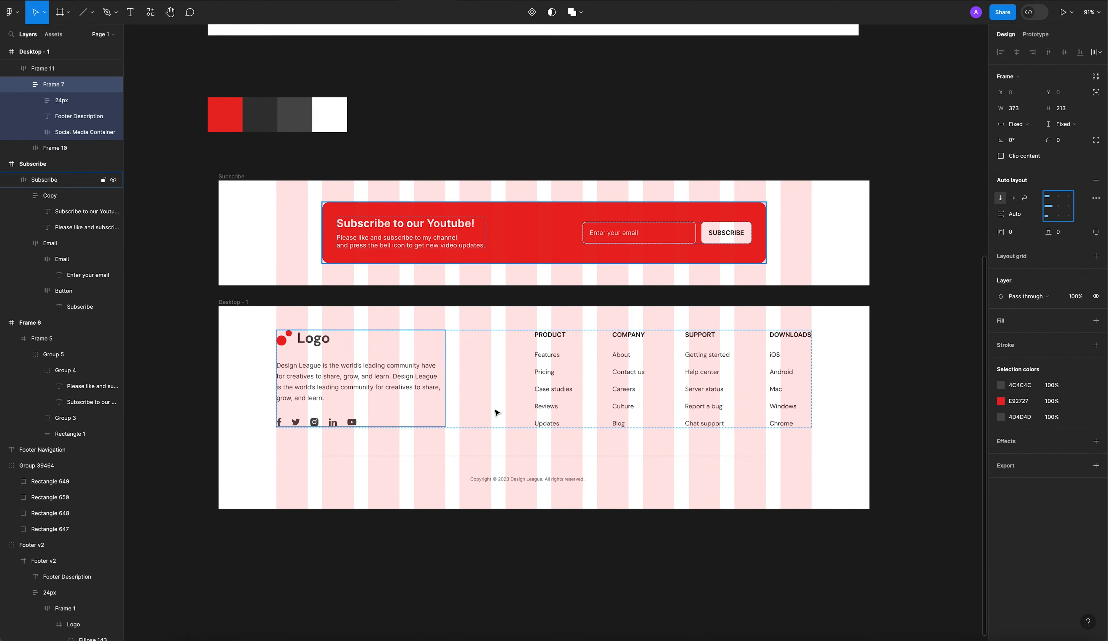
pyautogui.click(1082, 125)
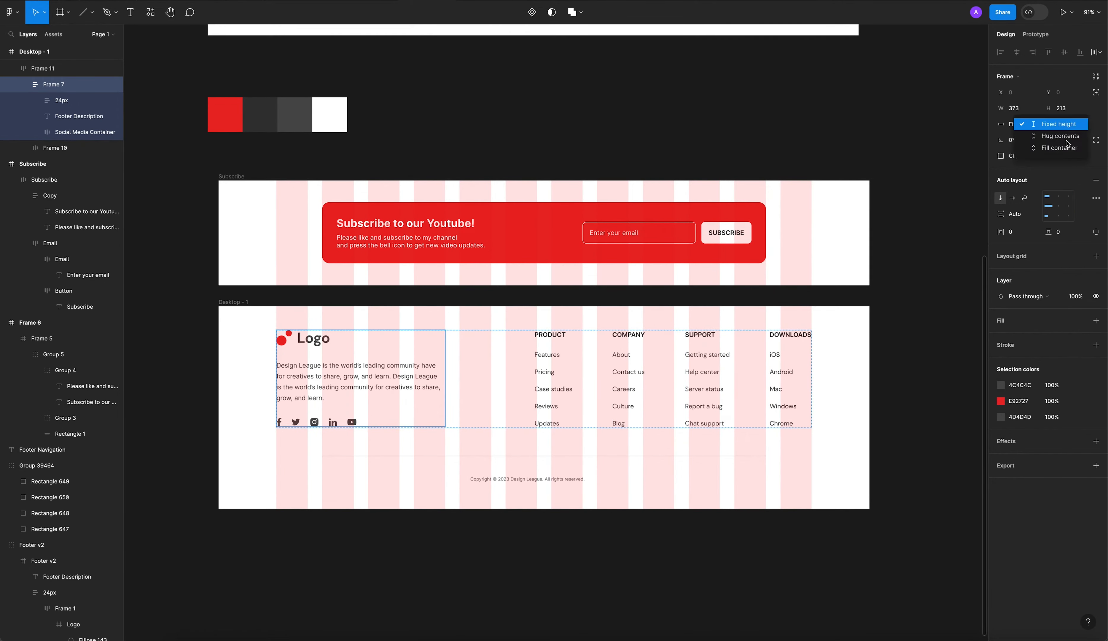
pyautogui.click(1064, 152)
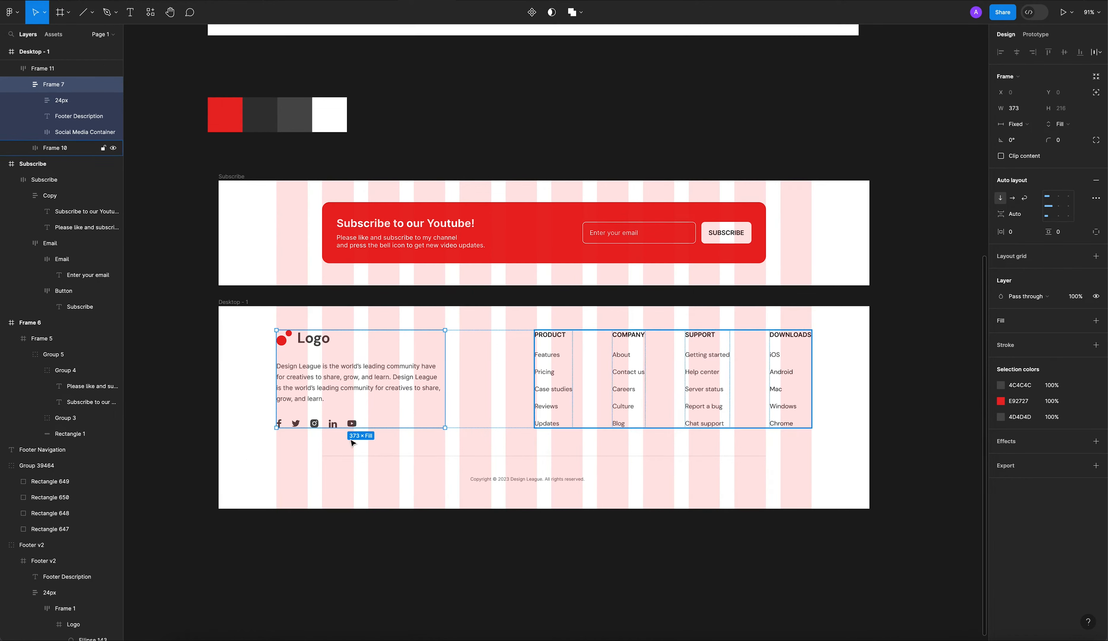
pyautogui.click(228, 389)
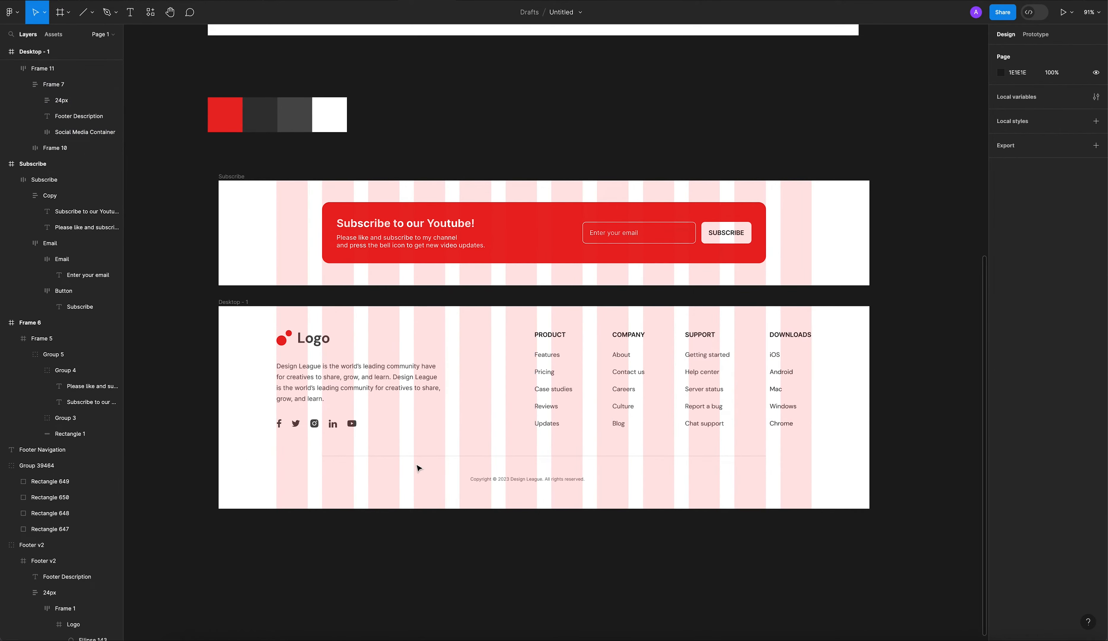
# Step: Move the divider line and the copyright text slightly up, closer to the logo and link columns
pyautogui.click(371, 407)
pyautogui.keyDown('shift'); pyautogui.click(523, 457); pyautogui.keyUp('shift')
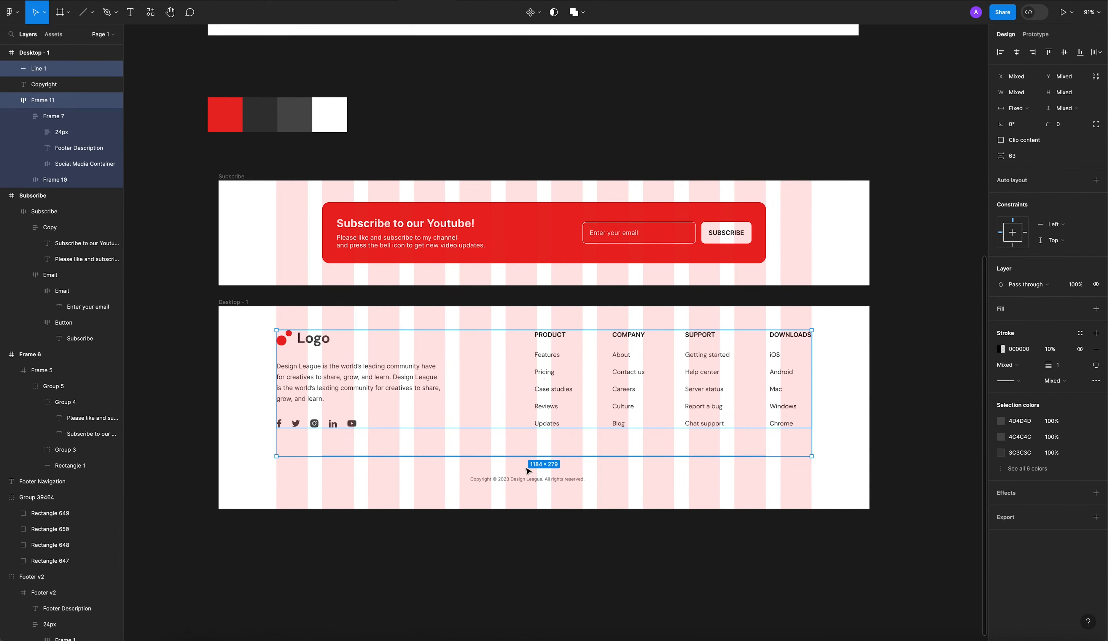
pyautogui.click(570, 504)
pyautogui.click(545, 454)
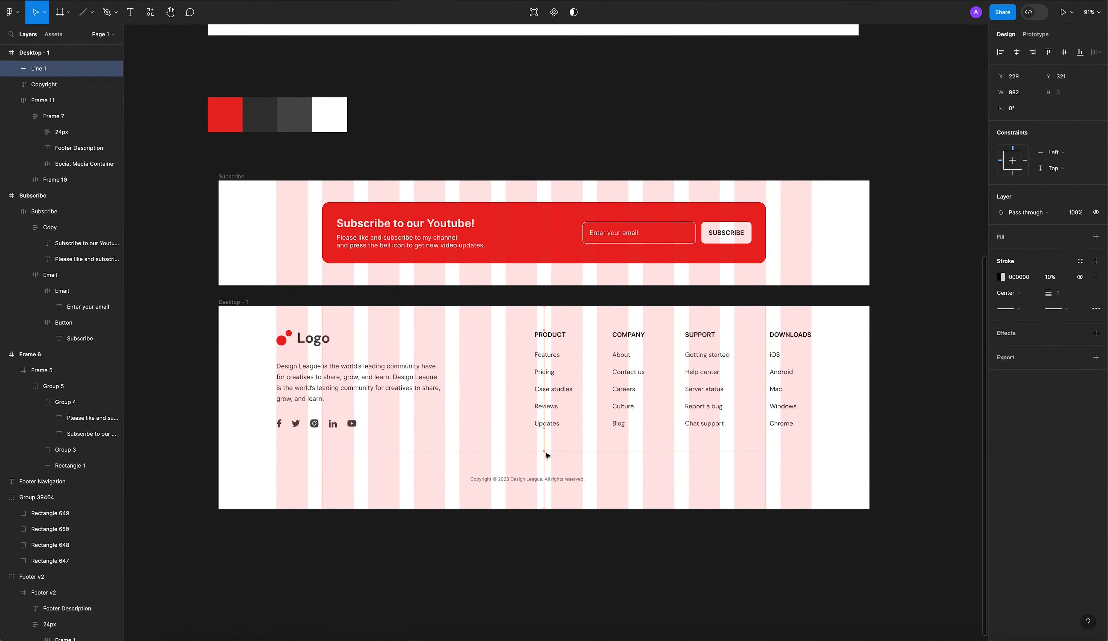
pyautogui.moveTo(549, 479); pyautogui.dragTo(548, 471)
# Step: Wrap the logo and link frame, divider line and copyright text in one vertical auto layout frame with spacing 40
pyautogui.moveTo(473, 509); pyautogui.dragTo(612, 399)
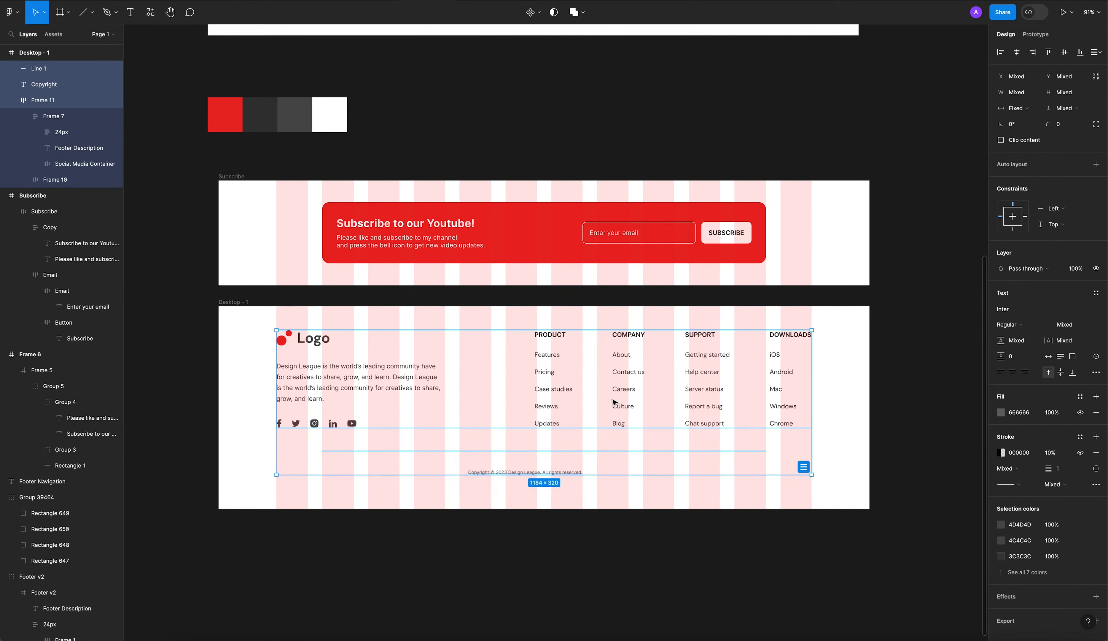
pyautogui.click(1096, 164)
pyautogui.click(1012, 214)
pyautogui.write('4')
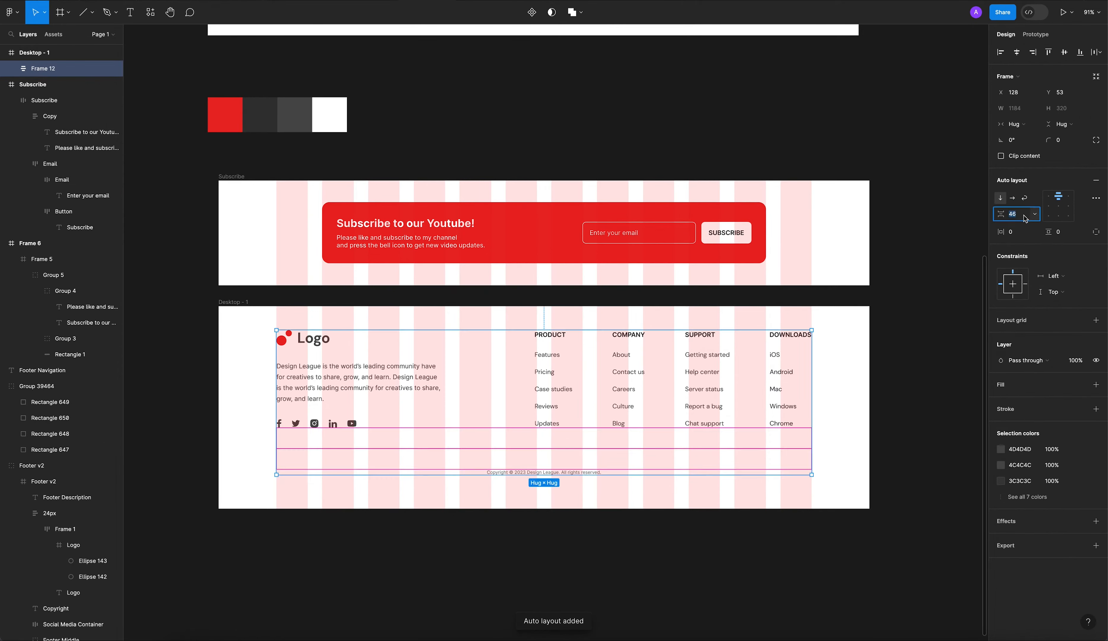
pyautogui.write('0')
pyautogui.press('Return')
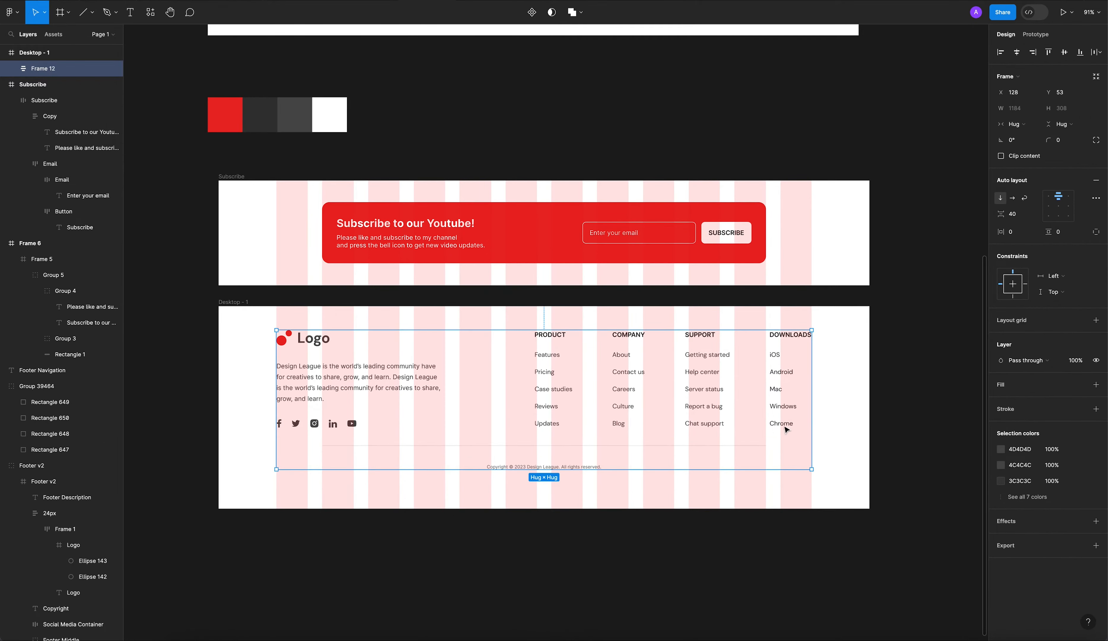
pyautogui.click(626, 539)
# Step: Try to centre the combined content frame vertically inside the Desktop - 1 frame and check its margins
pyautogui.click(561, 411)
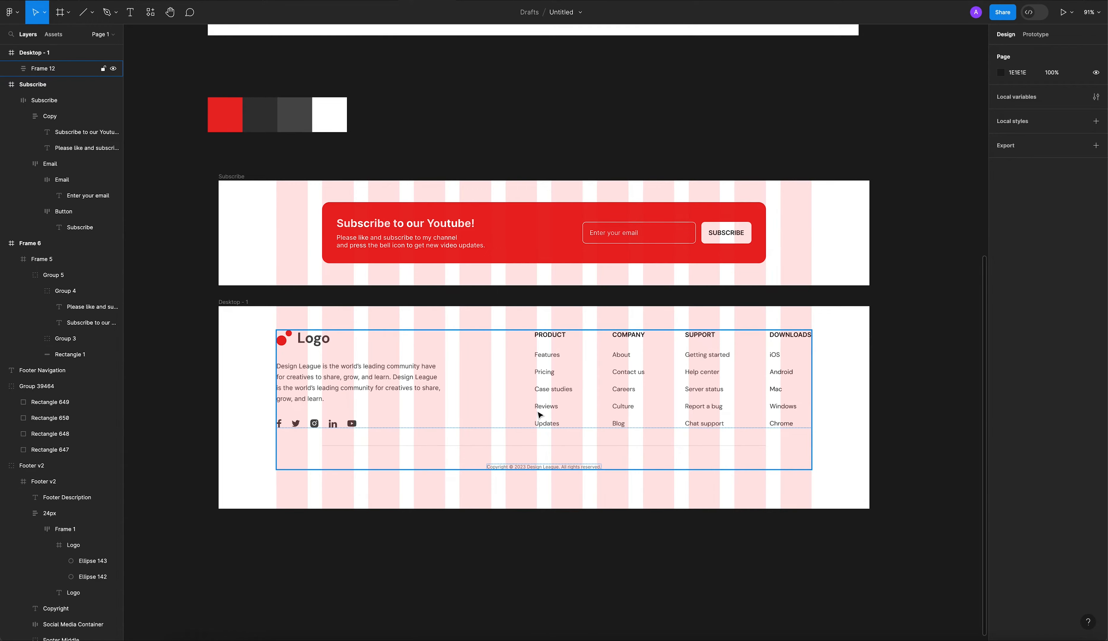
pyautogui.moveTo(607, 356); pyautogui.dragTo(607, 359)
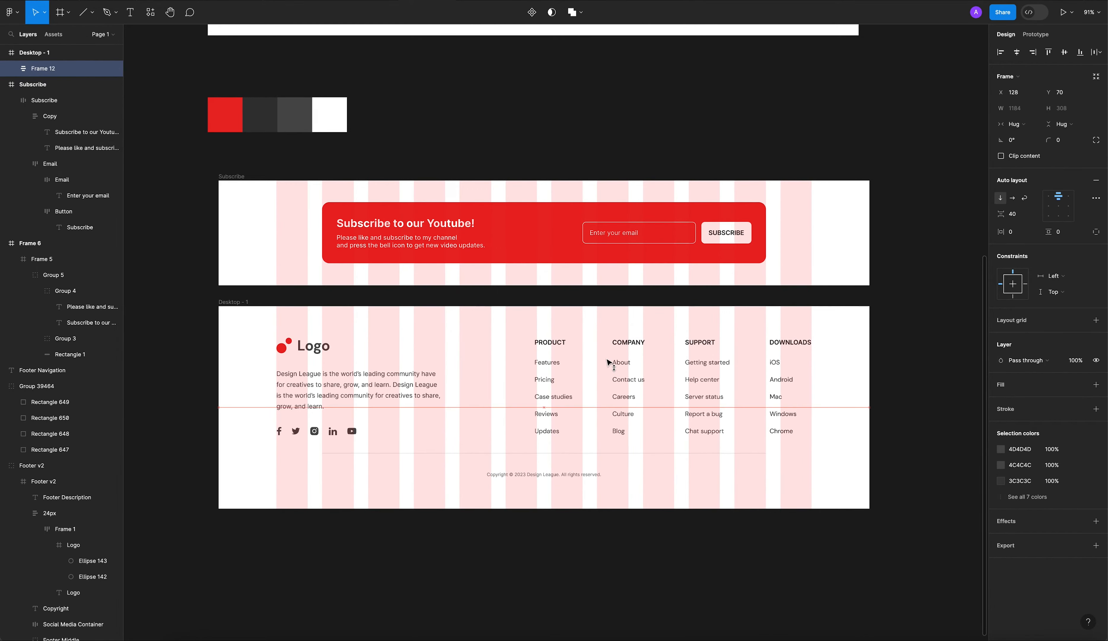
pyautogui.press('alt')
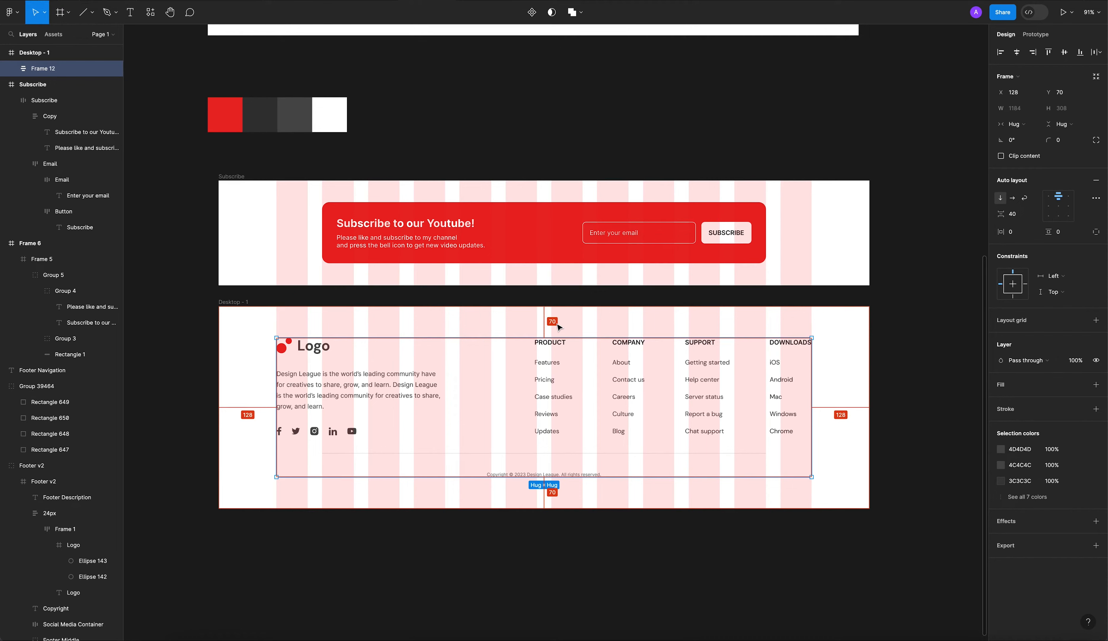
pyautogui.hotkey('ctrl', 'z')
pyautogui.hotkey('ctrl', 'z')
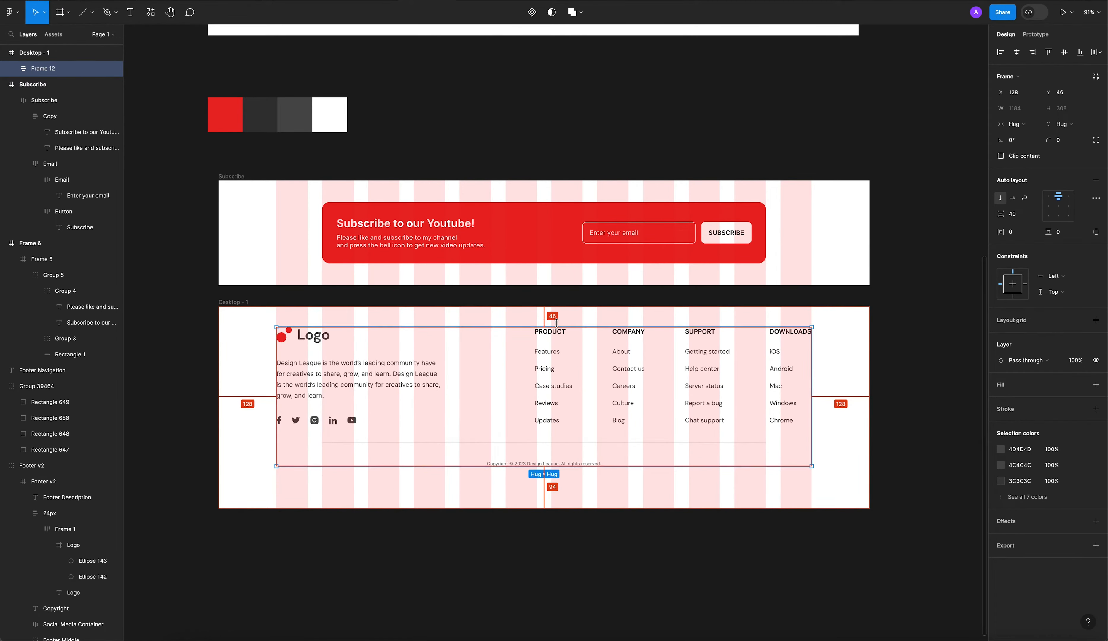
# Step: Nudge the combined content frame until it sits 48 px below the top edge of the Desktop - 1 frame
pyautogui.hotkey('shift', 'Down')
pyautogui.hotkey('shift', 'Up')
pyautogui.press('Down')
pyautogui.press('Down')
pyautogui.press('Up')
pyautogui.press('Down')
pyautogui.press('Down')
pyautogui.press('Up')
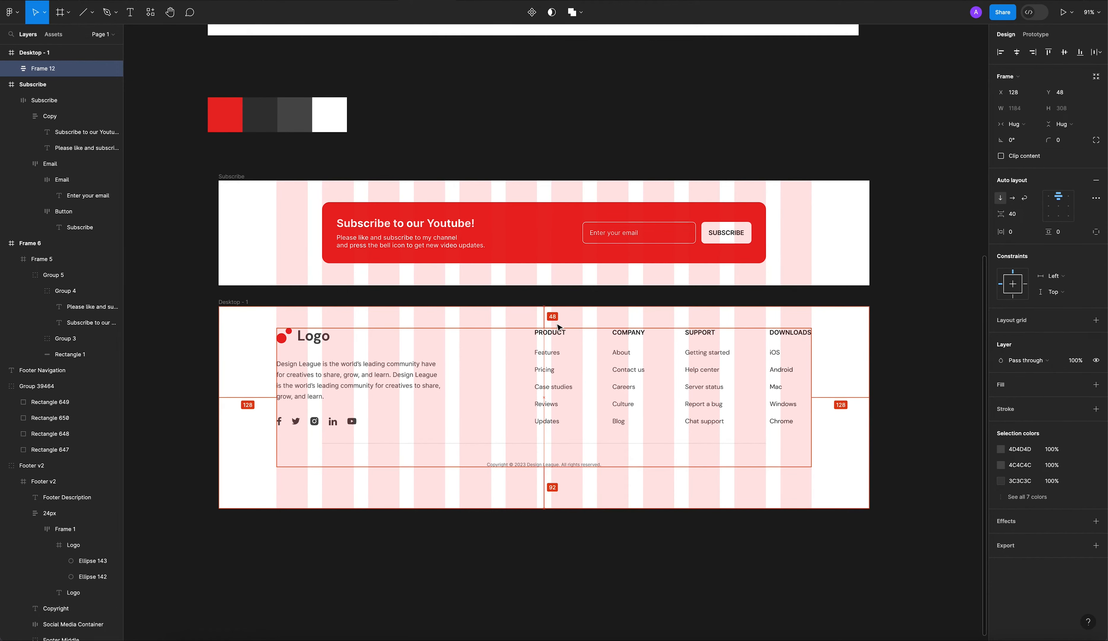
# Step: Shorten the Desktop - 1 frame from its bottom edge to a height of 404
pyautogui.click(230, 367)
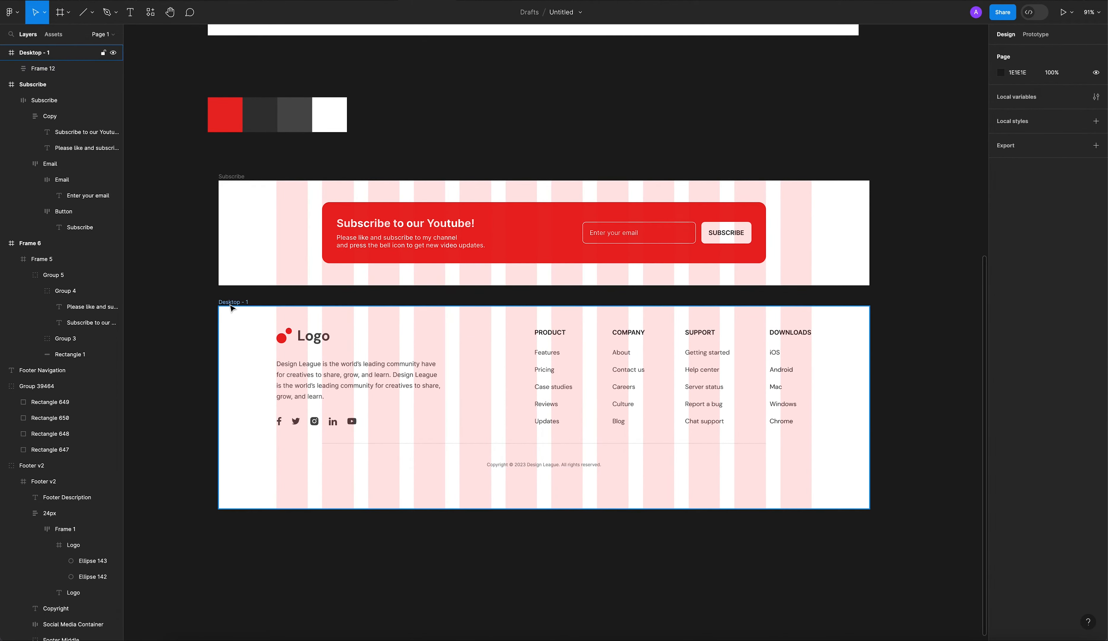
pyautogui.click(231, 303)
pyautogui.moveTo(528, 510); pyautogui.dragTo(539, 489)
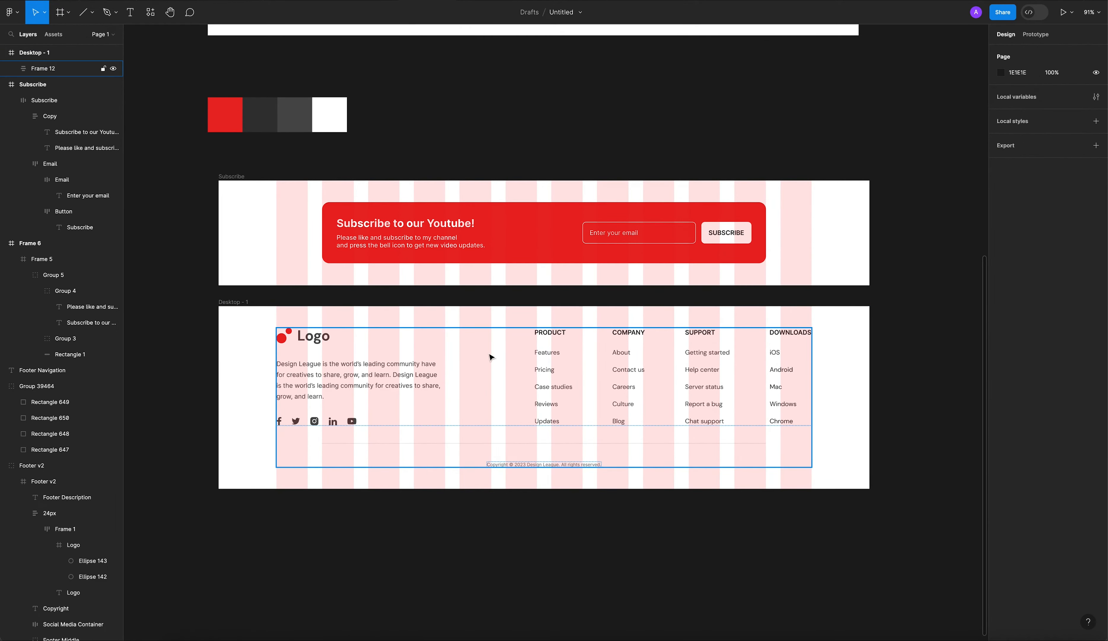
# Step: Rename the Desktop - 1 frame as Footer
pyautogui.doubleClick(247, 303)
pyautogui.write('F')
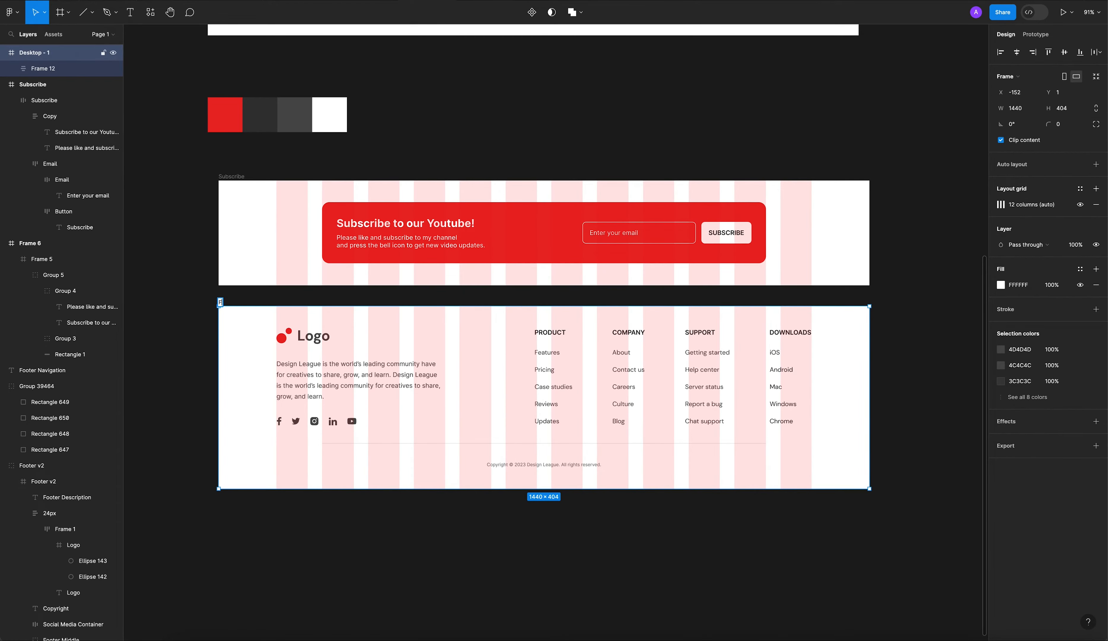
pyautogui.press('Return')
pyautogui.click(178, 179)
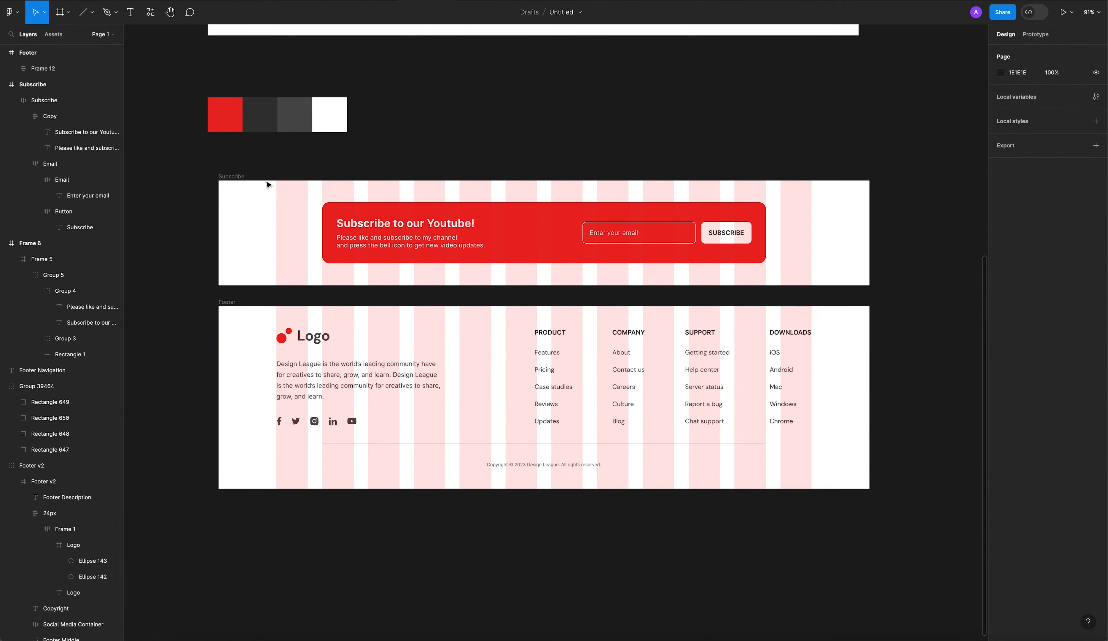
pyautogui.click(530, 373)
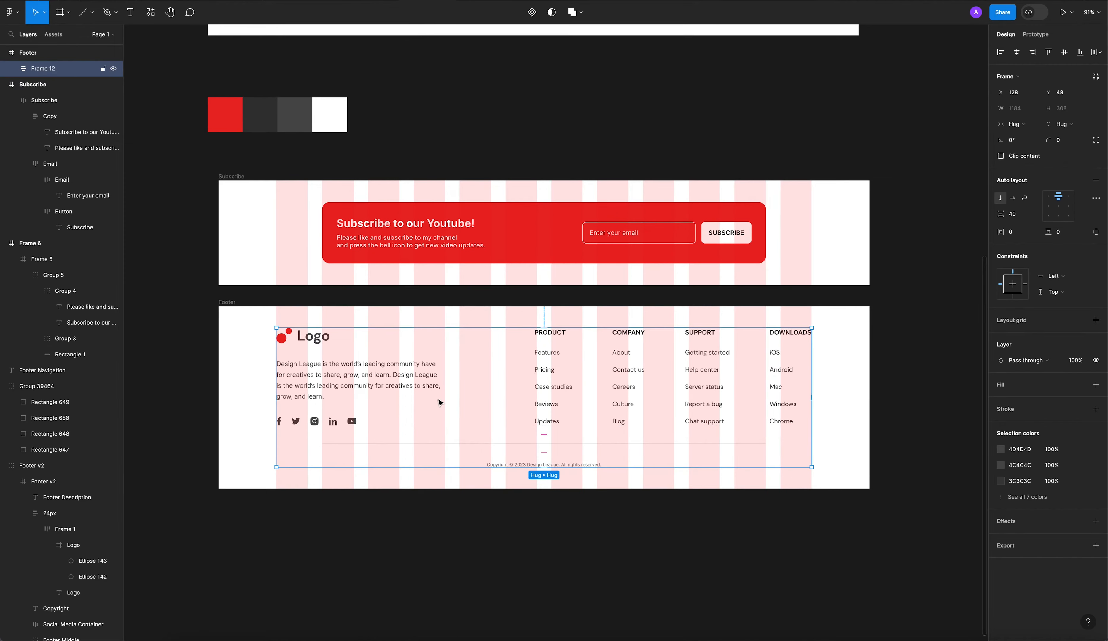
pyautogui.click(571, 509)
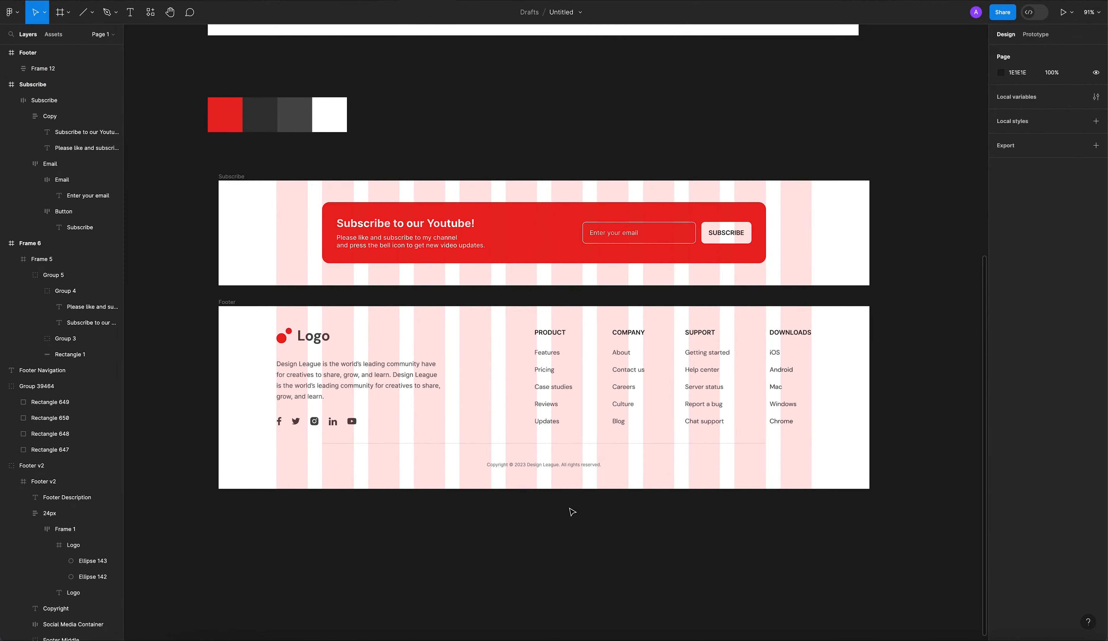
pyautogui.click(573, 400)
pyautogui.press('alt')
pyautogui.click(619, 552)
# Step: Centre the link columns in their auto layout frame with spacing 88 and widen that frame leftward to 676 along the grid
pyautogui.click(569, 393)
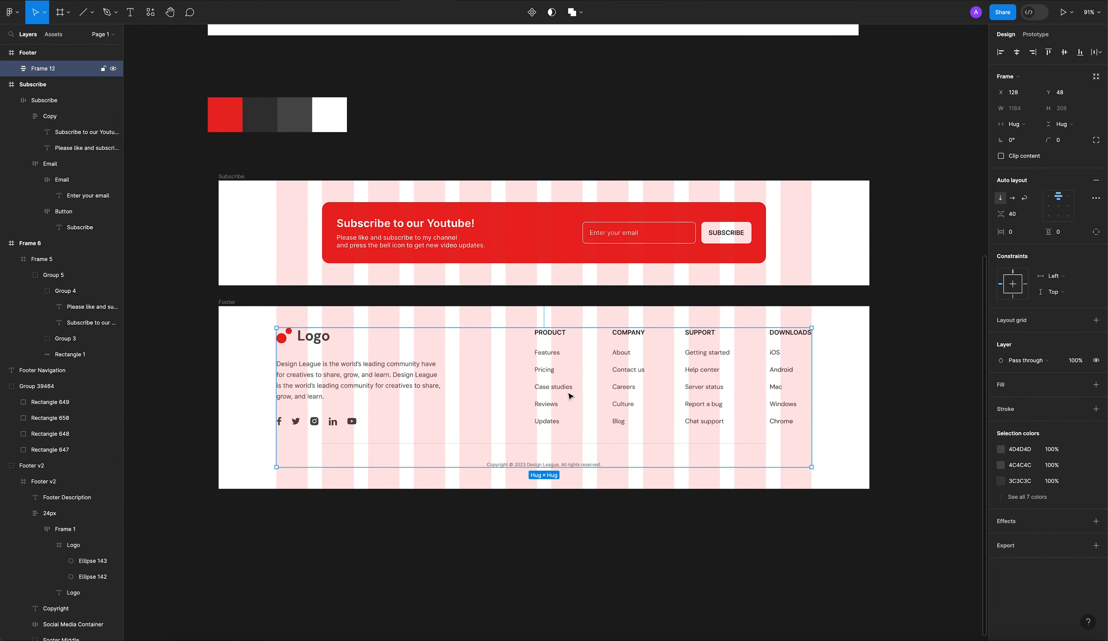
pyautogui.click(556, 377)
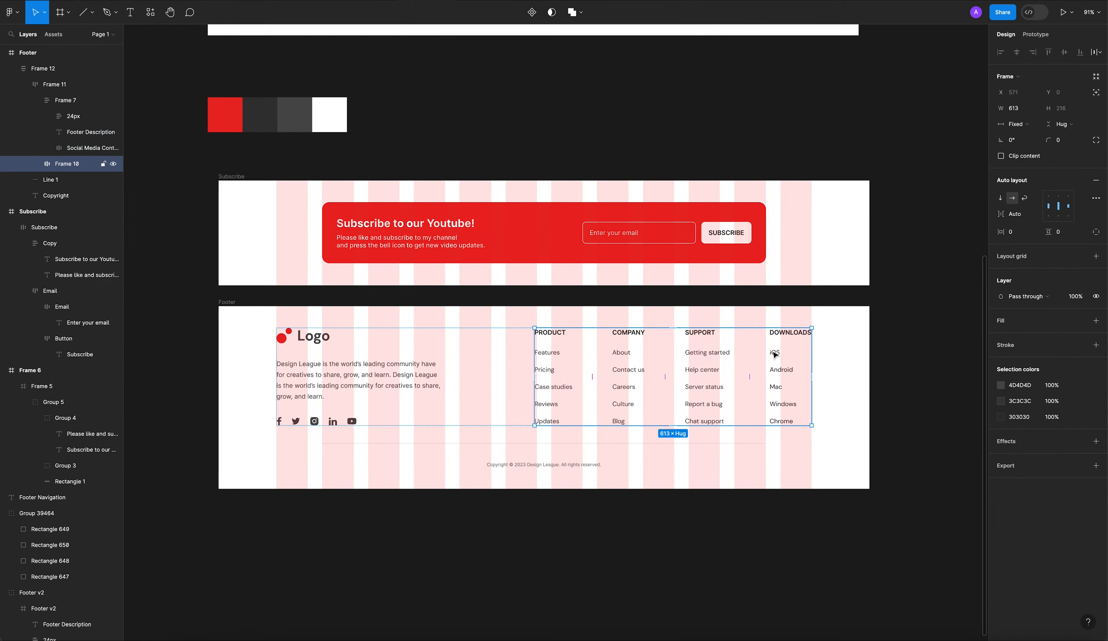
pyautogui.click(1051, 209)
pyautogui.moveTo(534, 369); pyautogui.dragTo(506, 369)
# Step: Set the width of the Product, Company and Downloads link columns to Fill container
pyautogui.click(544, 368)
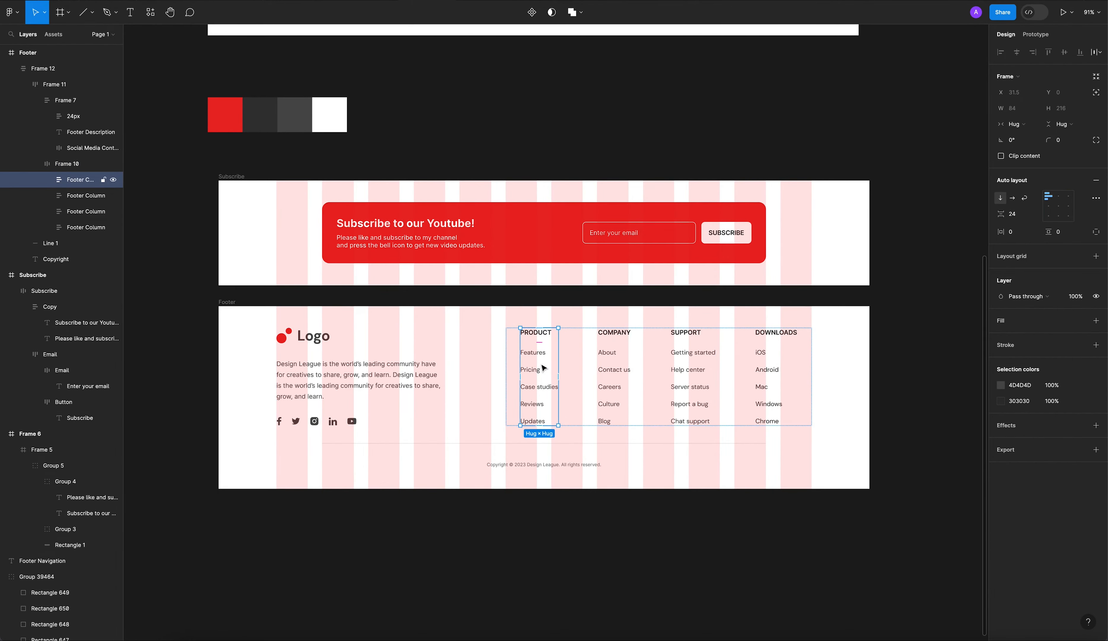
pyautogui.keyDown('shift'); pyautogui.click(618, 369); pyautogui.keyUp('shift')
pyautogui.keyDown('shift'); pyautogui.click(766, 375); pyautogui.keyUp('shift')
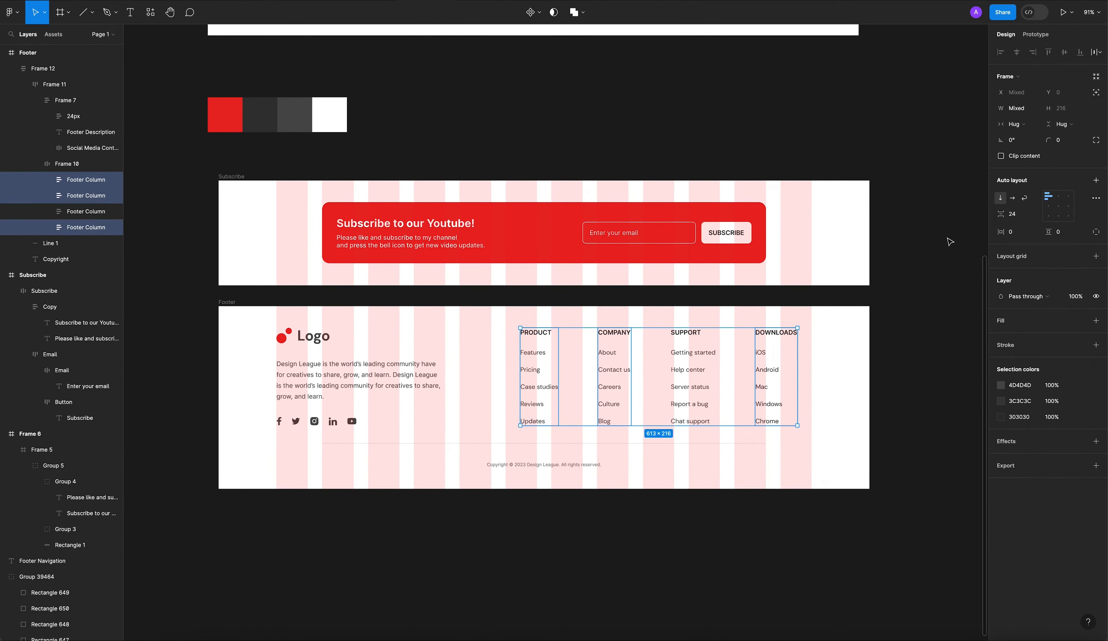
pyautogui.click(1033, 123)
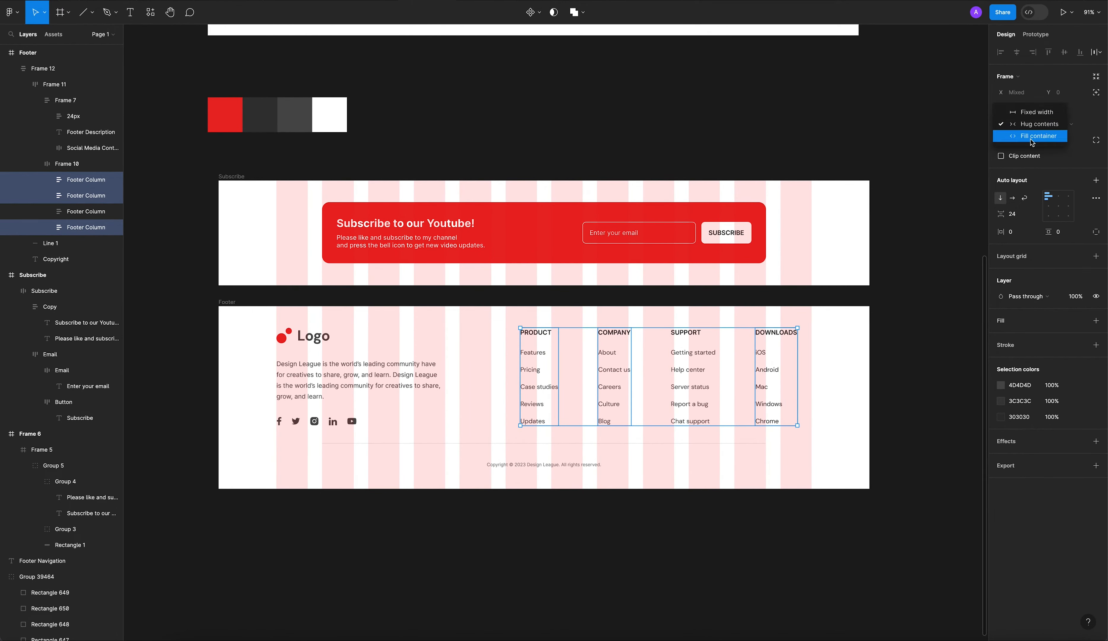
pyautogui.click(1033, 141)
pyautogui.click(919, 375)
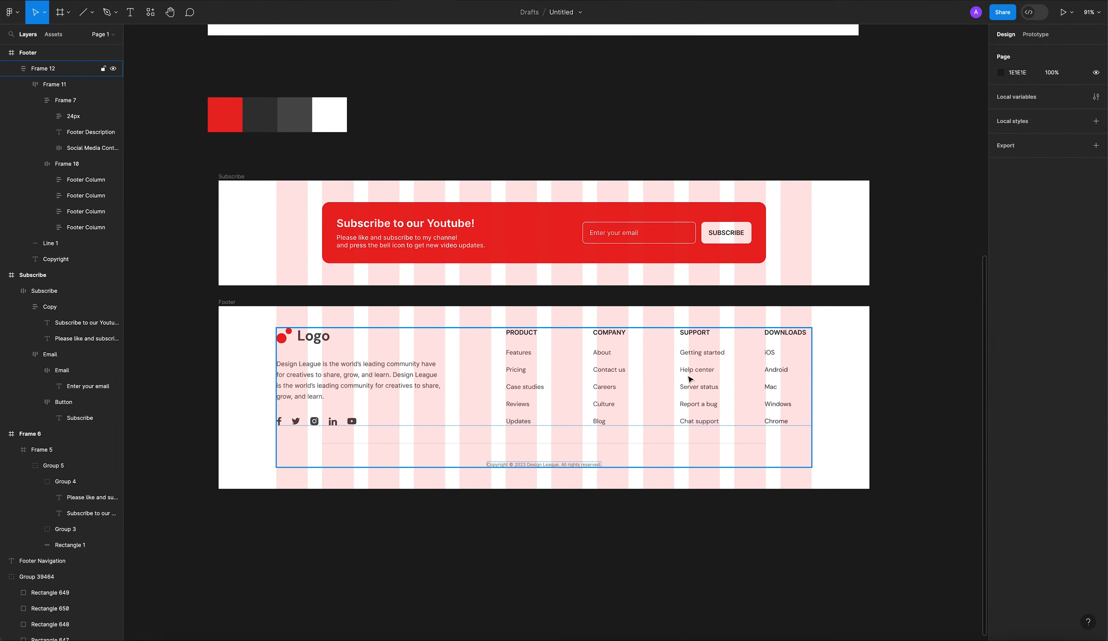
# Step: Try adjusting the spacing between the link columns in their auto layout frame, and undo it
pyautogui.click(603, 359)
pyautogui.click(602, 359)
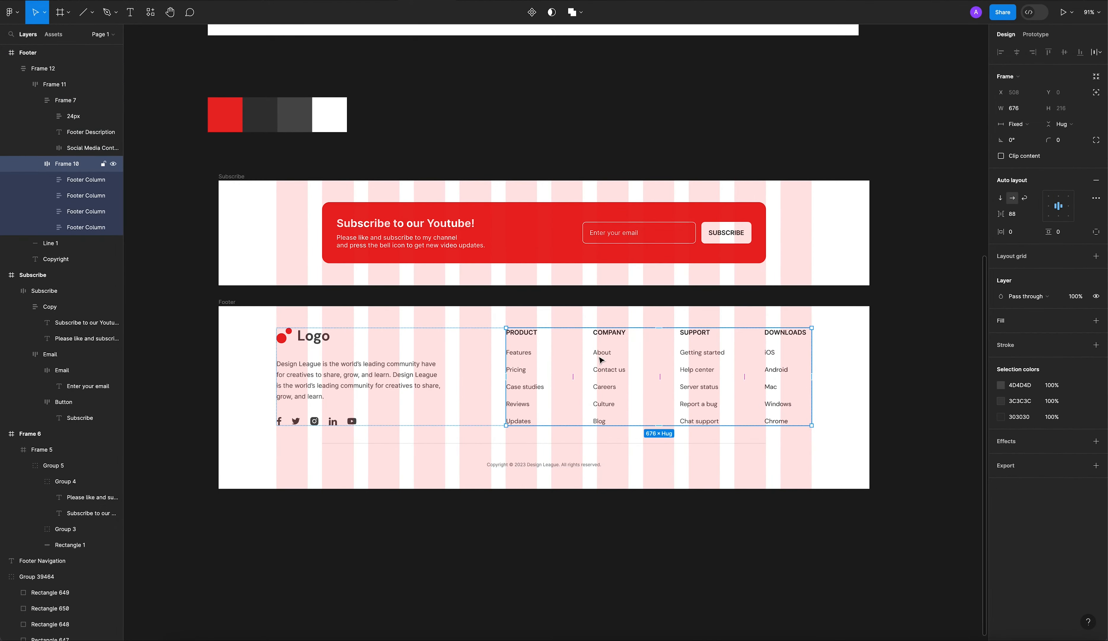
pyautogui.click(613, 359)
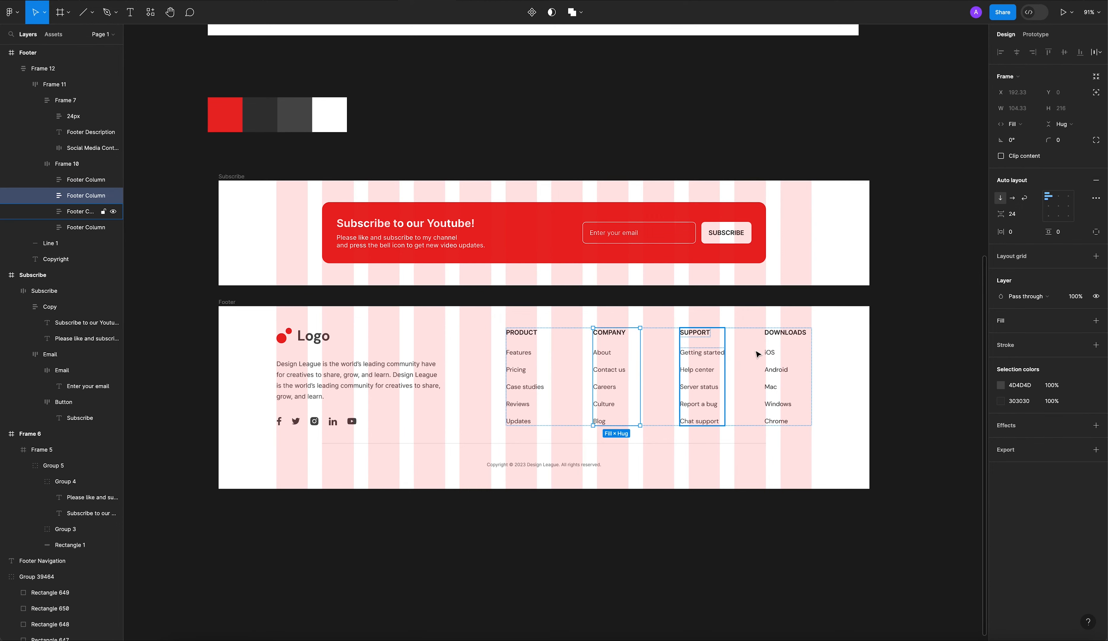
pyautogui.click(914, 346)
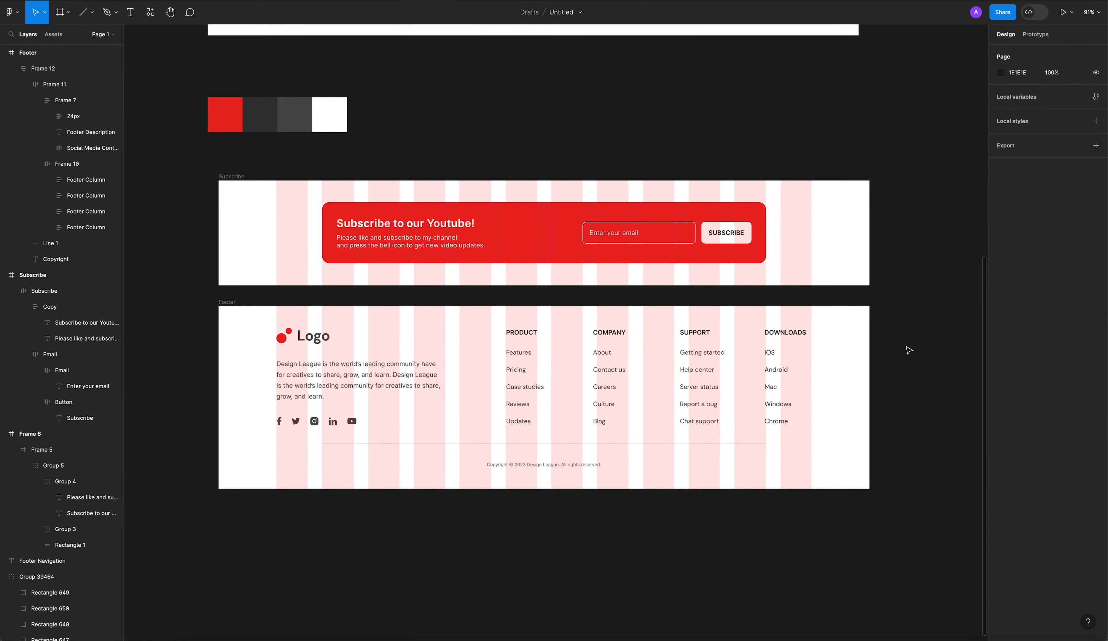
pyautogui.click(768, 368)
pyautogui.click(767, 366)
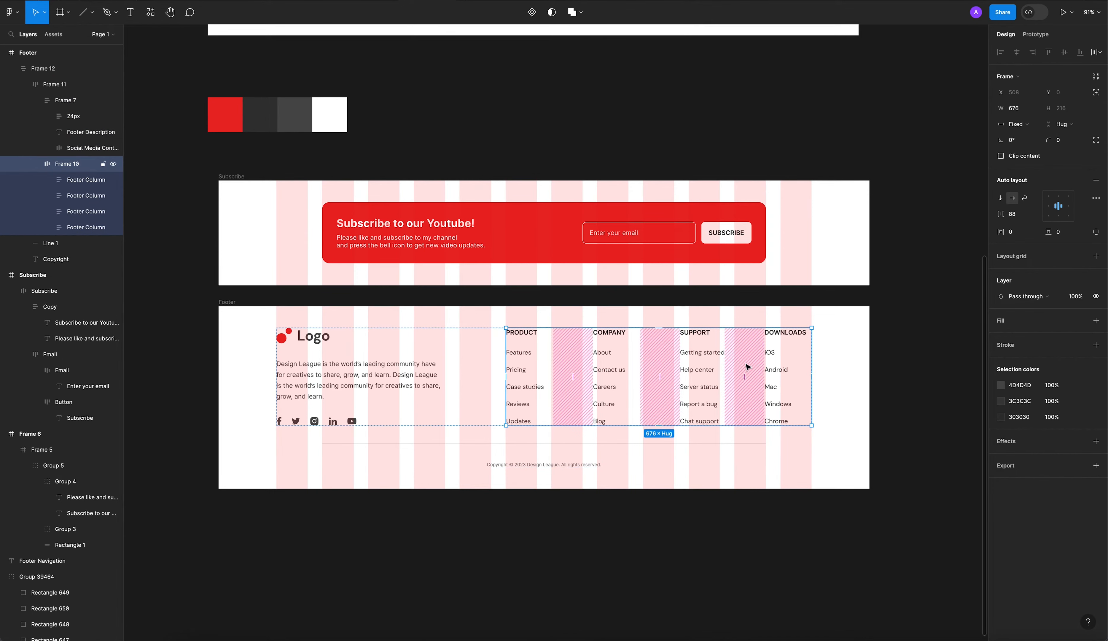
pyautogui.moveTo(1000, 214); pyautogui.dragTo(993, 214)
pyautogui.hotkey('ctrl', 'z')
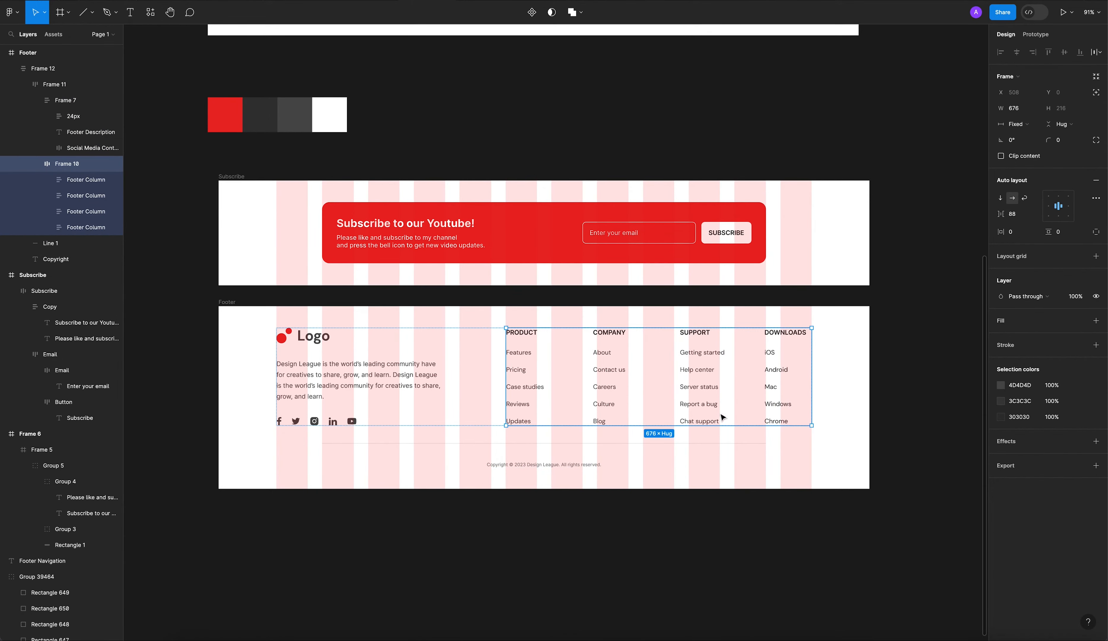
# Step: Try widening the Product link column to a fixed width of 168, and undo the resize
pyautogui.click(527, 350)
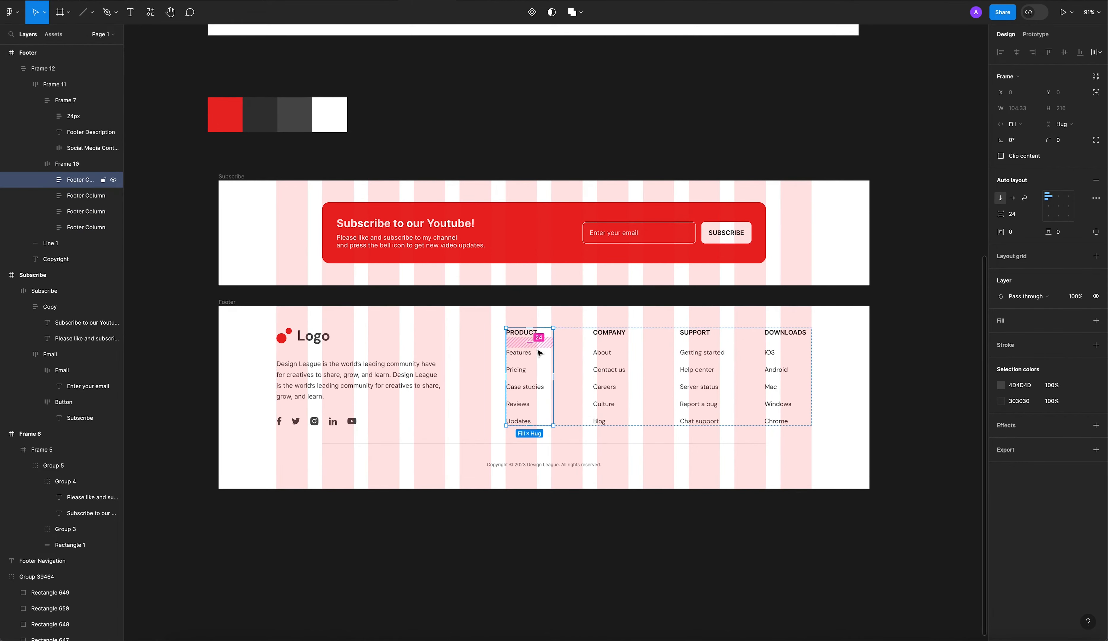
pyautogui.moveTo(554, 352); pyautogui.dragTo(582, 354)
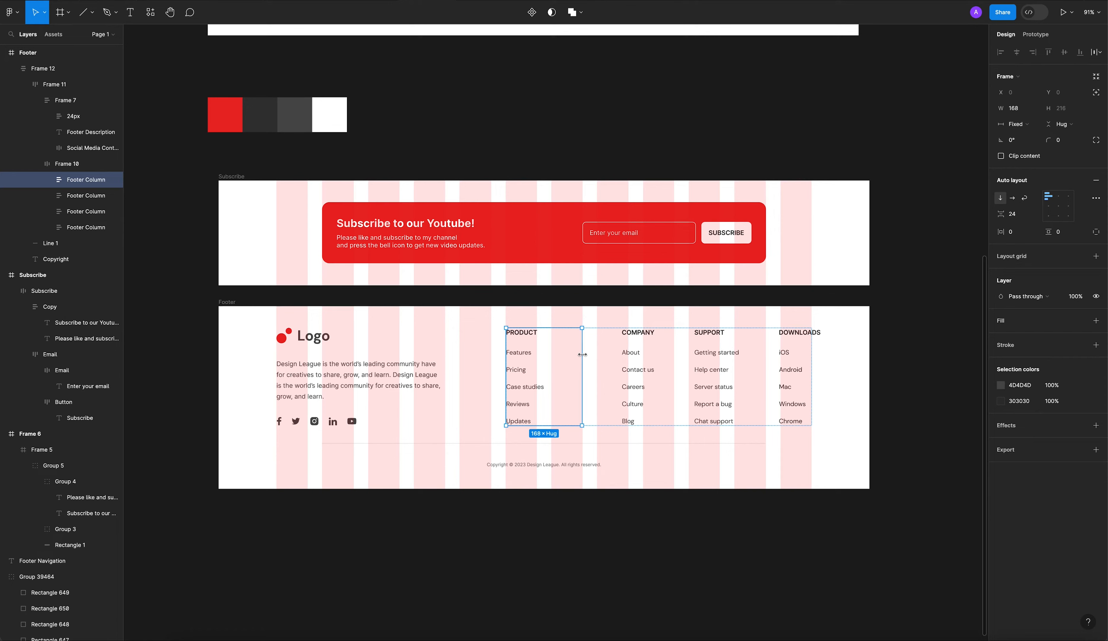
pyautogui.click(638, 364)
pyautogui.keyDown('shift'); pyautogui.click(717, 387); pyautogui.keyUp('shift')
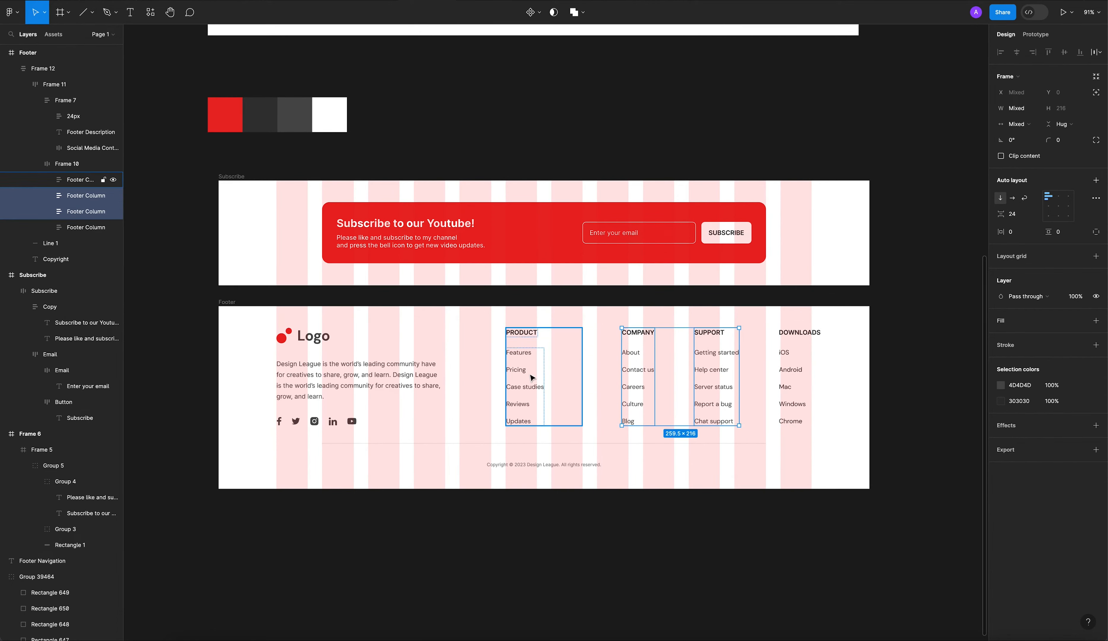
pyautogui.click(541, 374)
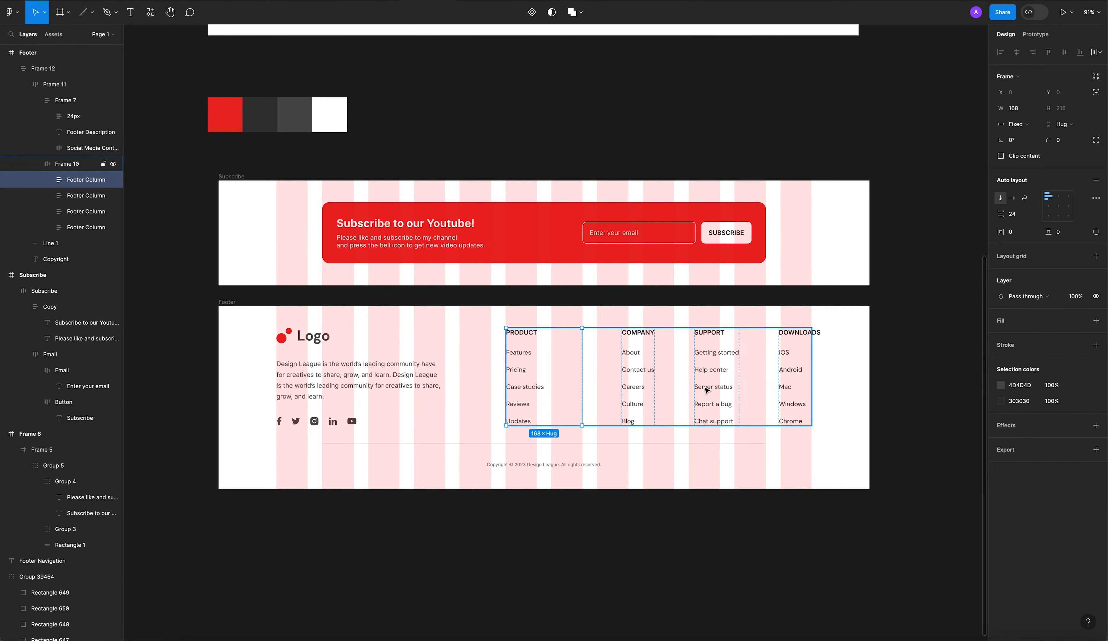
pyautogui.click(928, 361)
pyautogui.hotkey('ctrl', 'z')
pyautogui.hotkey('ctrl', 'z')
pyautogui.hotkey('ctrl', 'z')
pyautogui.hotkey('ctrl', 'z')
pyautogui.hotkey('ctrl', 'z')
pyautogui.hotkey('ctrl', 'z')
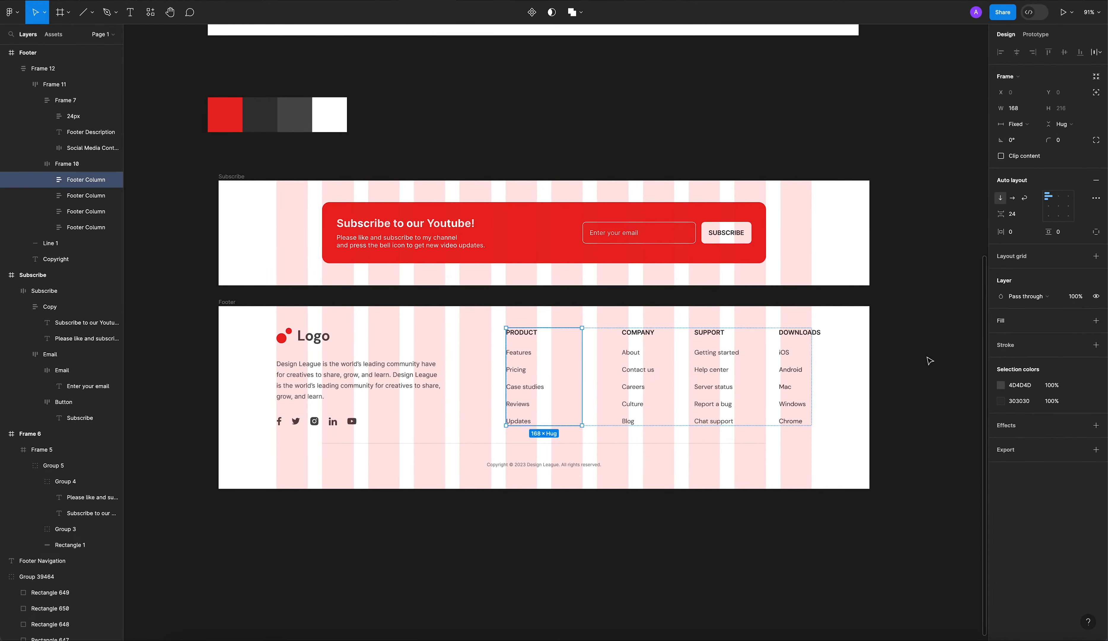
pyautogui.click(929, 361)
# Step: Hide the layout grids on the Subscribe and Footer frames
pyautogui.scroll(-1, 890, 376)
pyautogui.click(244, 302)
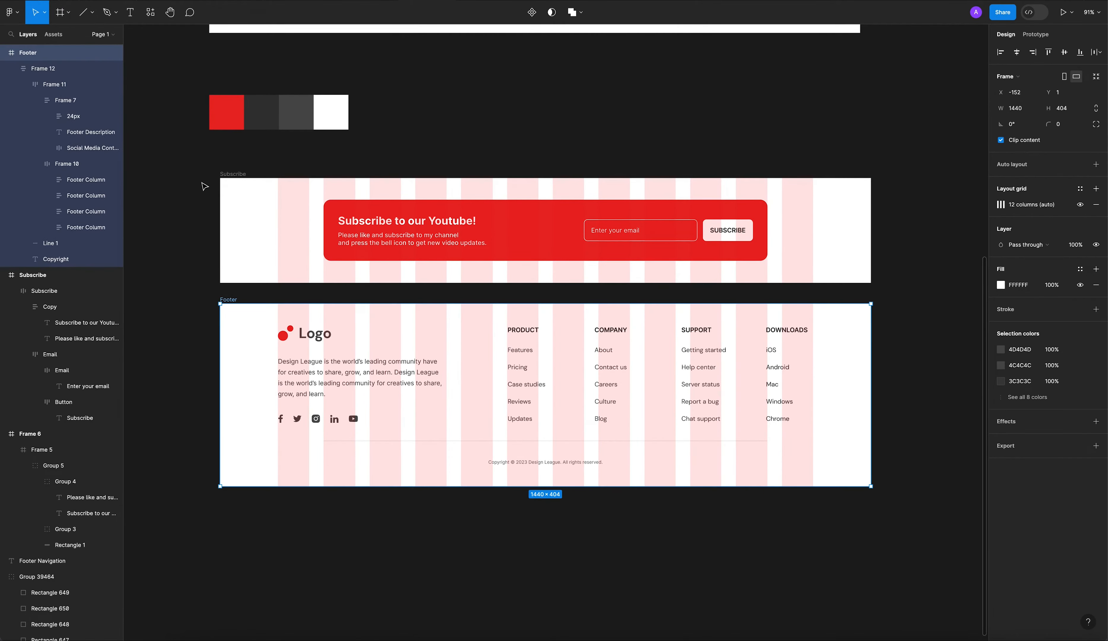
pyautogui.click(207, 165)
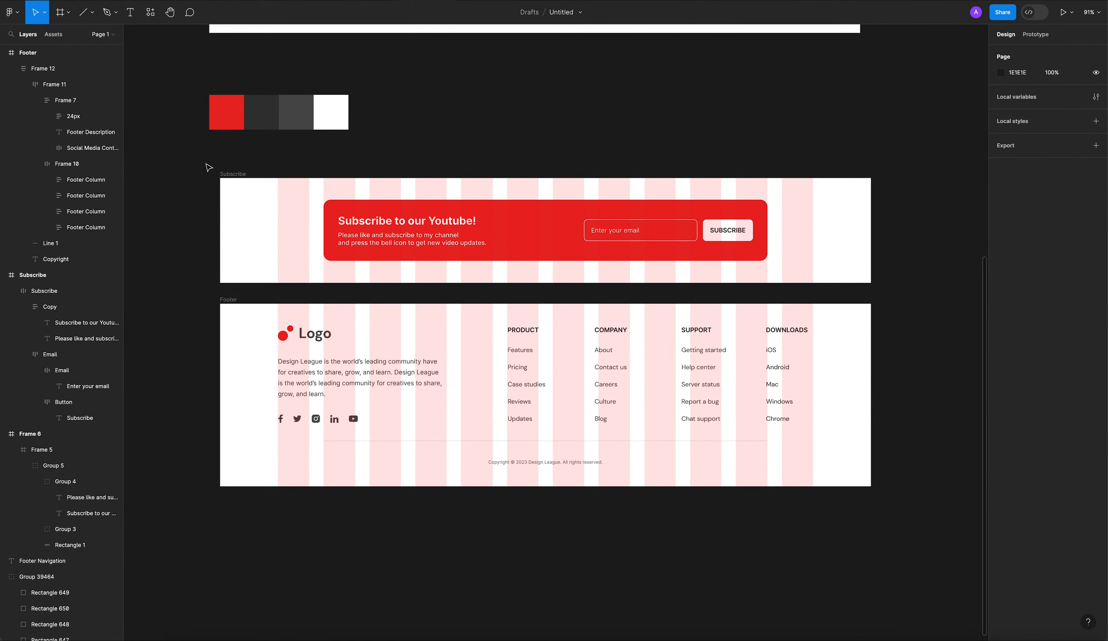
pyautogui.hotkey('ctrl', 'g')
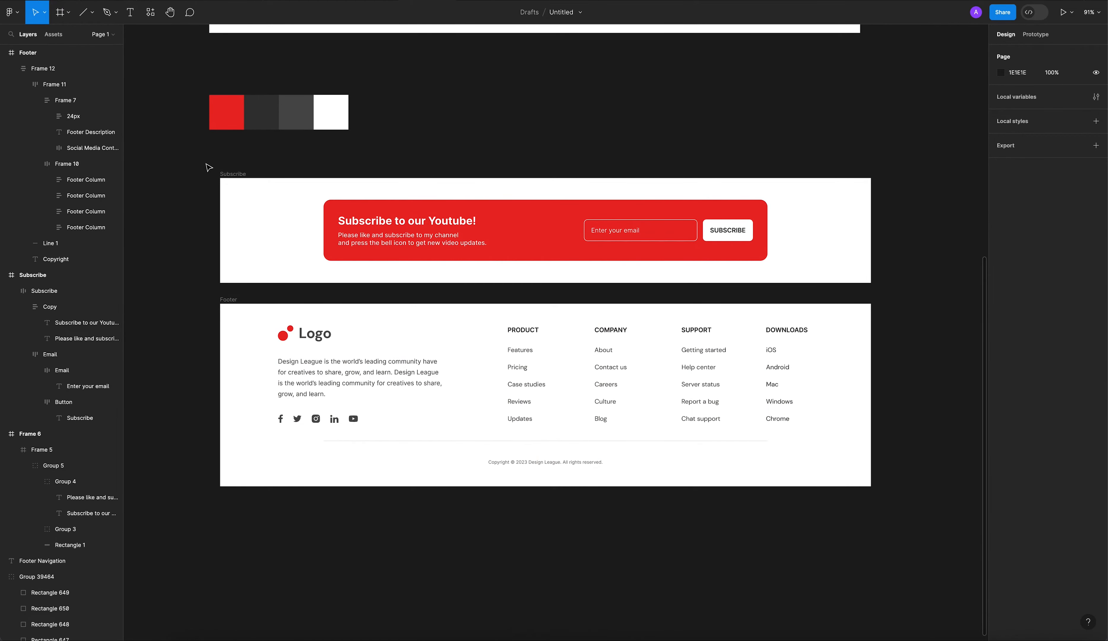
pyautogui.hotkey('shift', 'g')
pyautogui.hotkey('shift', 'g')
pyautogui.hotkey('shift', 'g')
pyautogui.hotkey('shift', 'g')
pyautogui.hotkey('shift', 'g')
pyautogui.hotkey('shift', 'g')
# Step: Move the Subscribe frame down to Y -231 so it sits against the Footer frame's top edge
pyautogui.moveTo(236, 174); pyautogui.dragTo(238, 196)
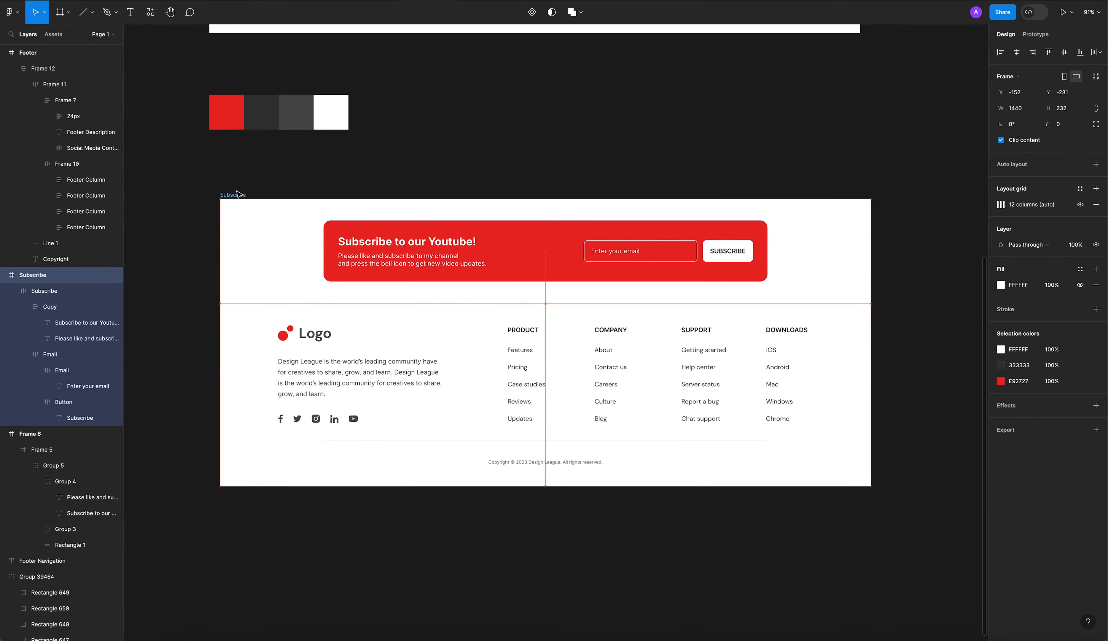
pyautogui.click(540, 168)
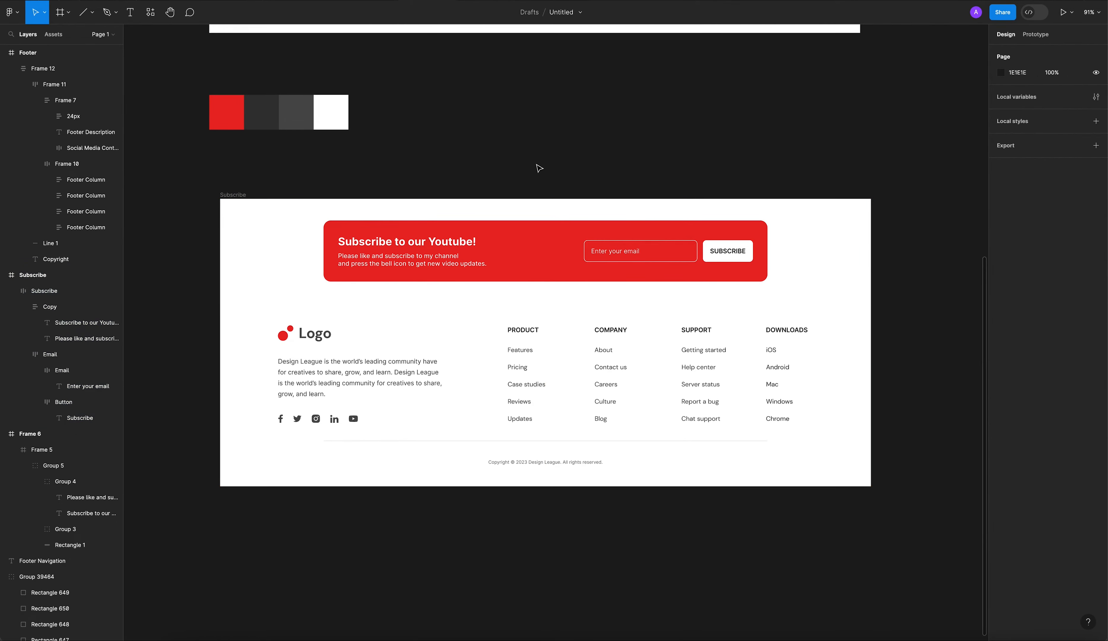
# Step: Try placing a copy of the 982-wide divider line along the Footer frame's top edge
pyautogui.keyDown('ctrl'); pyautogui.click(676, 441); pyautogui.keyUp('ctrl')
pyautogui.moveTo(677, 445); pyautogui.dragTo(665, 308)
pyautogui.click(617, 540)
pyautogui.hotkey('ctrl', 'z')
pyautogui.click(314, 542)
pyautogui.click(407, 304)
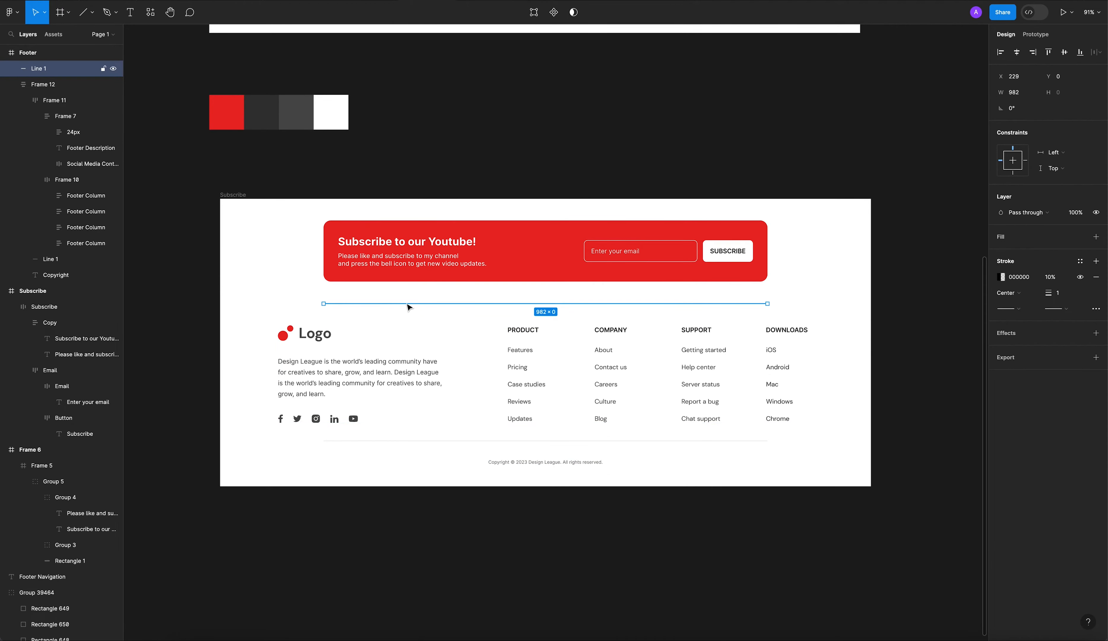
pyautogui.moveTo(407, 311)
pyautogui.mouseDown()
pyautogui.moveTo(409, 335)
pyautogui.moveTo(411, 308)
pyautogui.mouseUp()
pyautogui.click(366, 556)
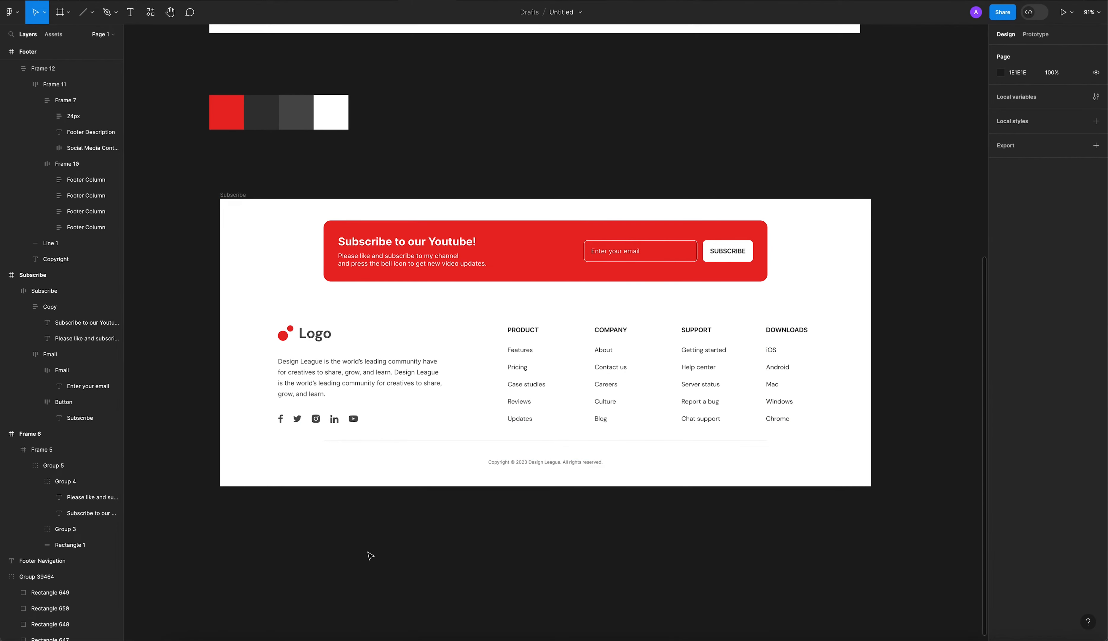
# Step: Move the Subscribe frame slightly up to Y -242, away from the Footer frame
pyautogui.moveTo(239, 196); pyautogui.dragTo(239, 192)
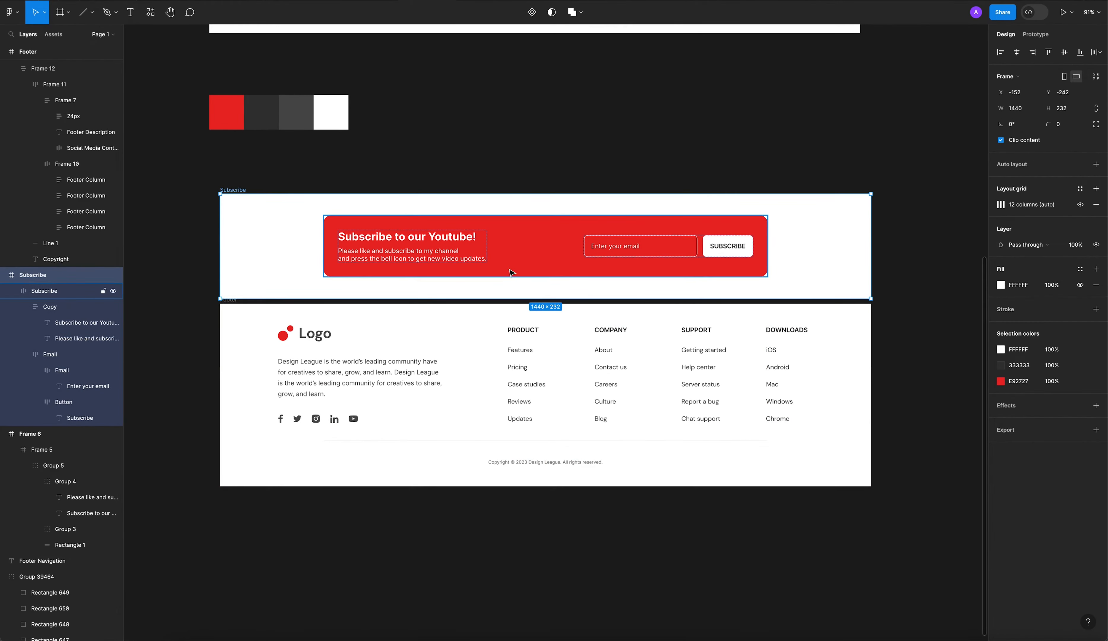
pyautogui.click(505, 310)
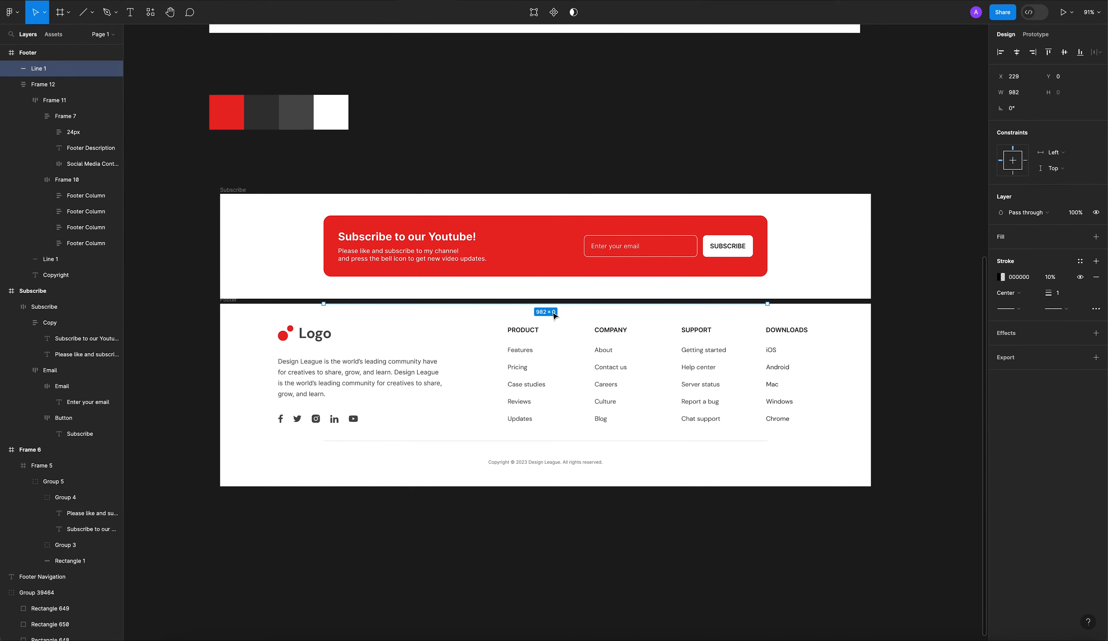
# Step: Duplicate the footer's divider line and reorder the copy above the logo block and link columns in Frame 12
pyautogui.click(502, 440)
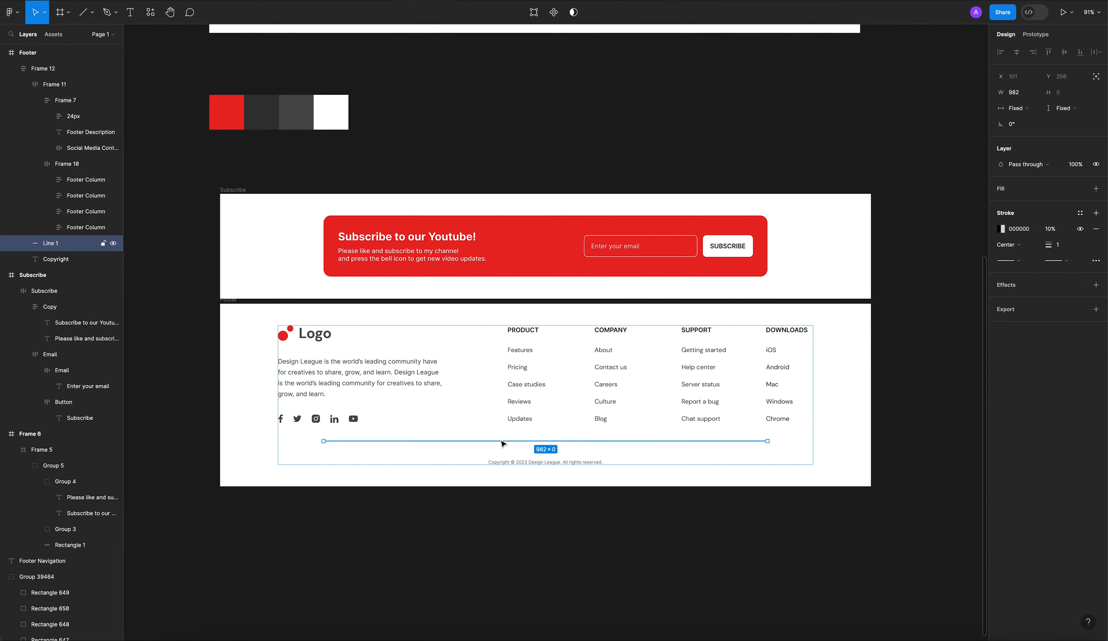
pyautogui.hotkey('ctrl', 'd')
pyautogui.press('Up')
pyautogui.press('Up')
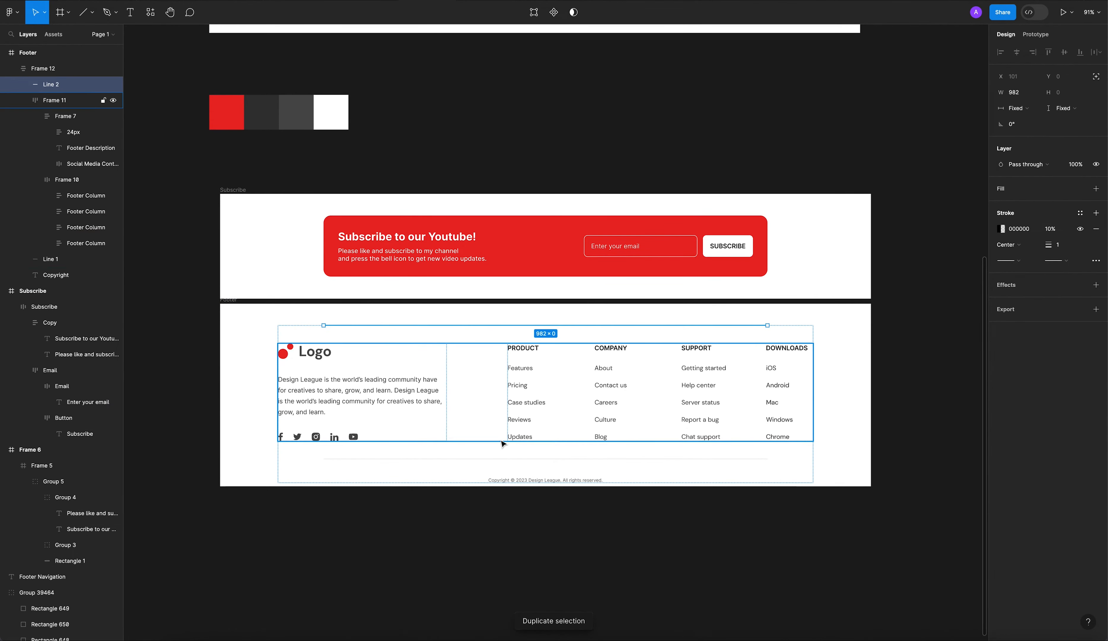
pyautogui.click(727, 581)
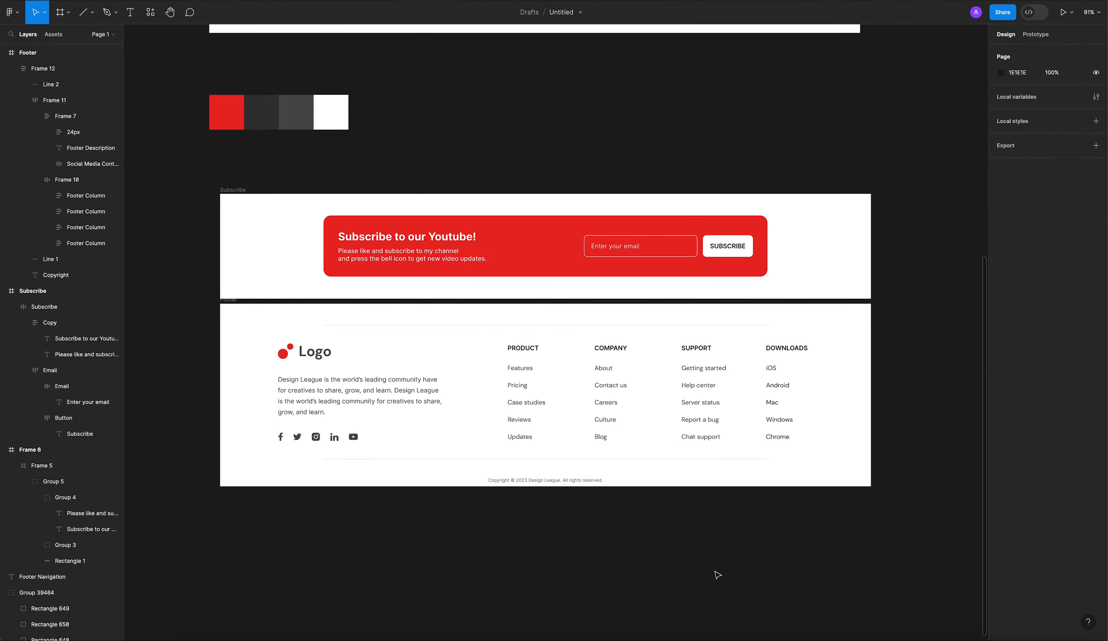
# Step: Move the footer content frame up to Y 28 and place the Footer frame flush against the Subscribe frame's bottom edge
pyautogui.click(251, 315)
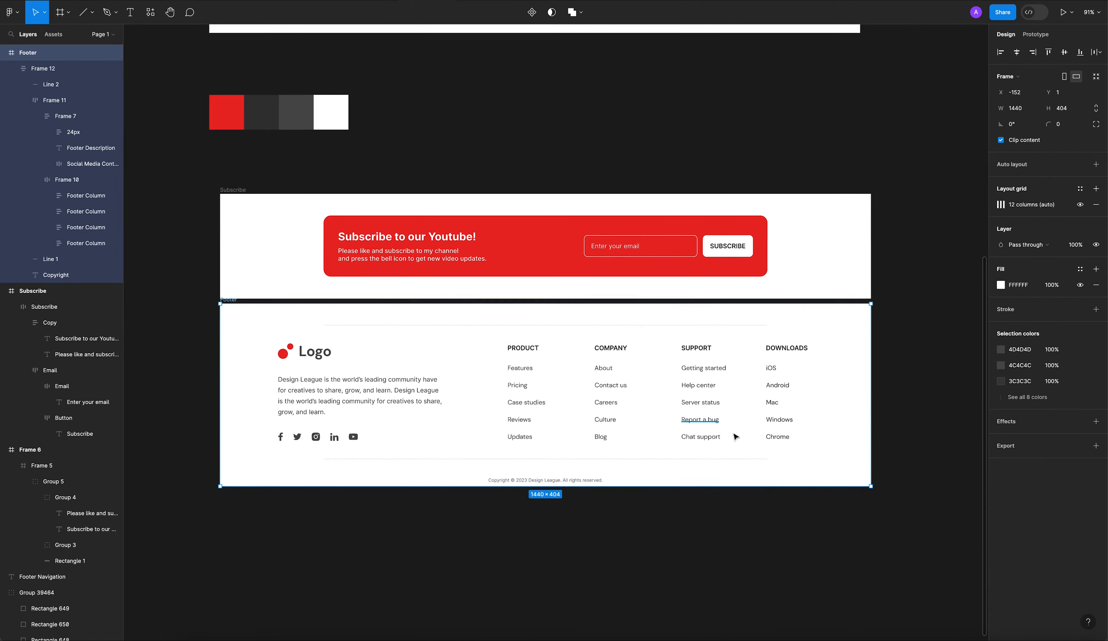
pyautogui.click(681, 394)
pyautogui.moveTo(681, 393); pyautogui.dragTo(681, 386)
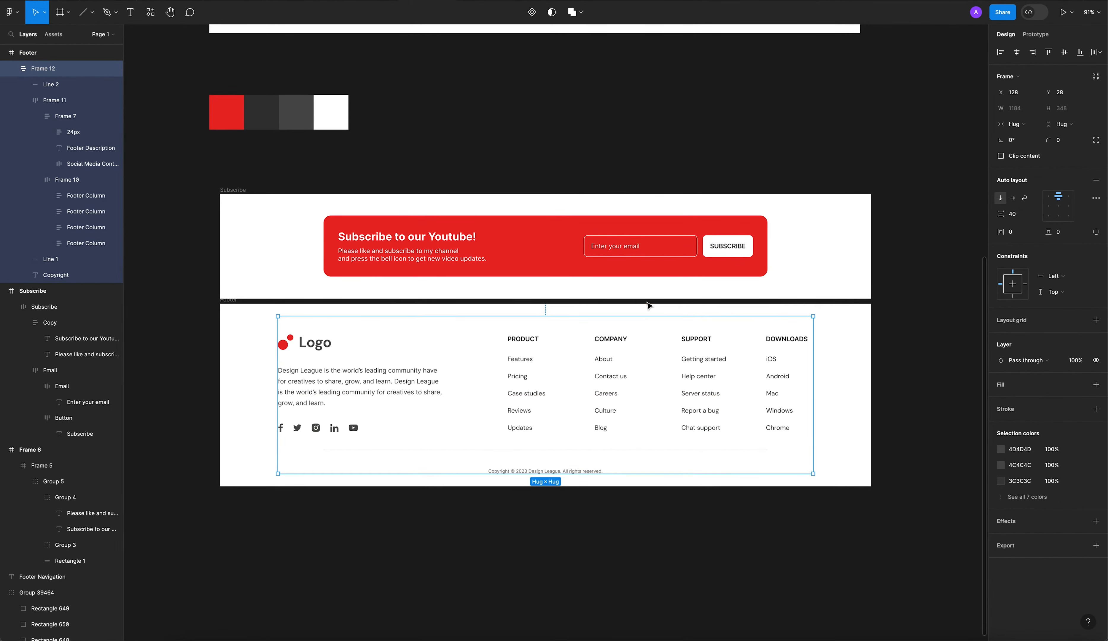
pyautogui.press('alt')
pyautogui.click(686, 509)
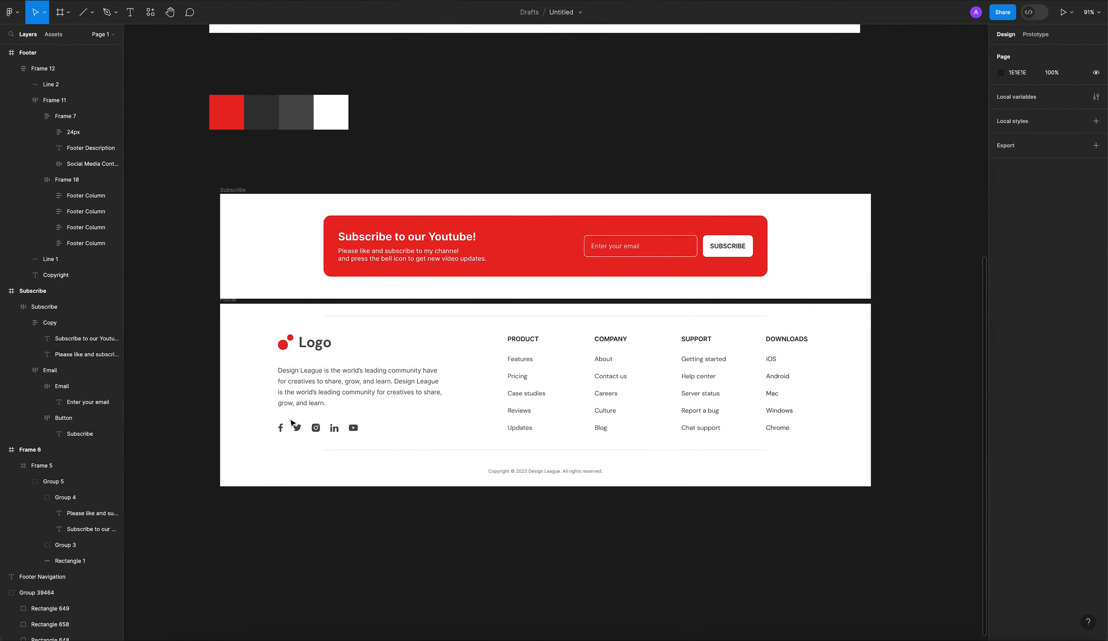
pyautogui.moveTo(240, 308); pyautogui.dragTo(239, 304)
pyautogui.click(394, 518)
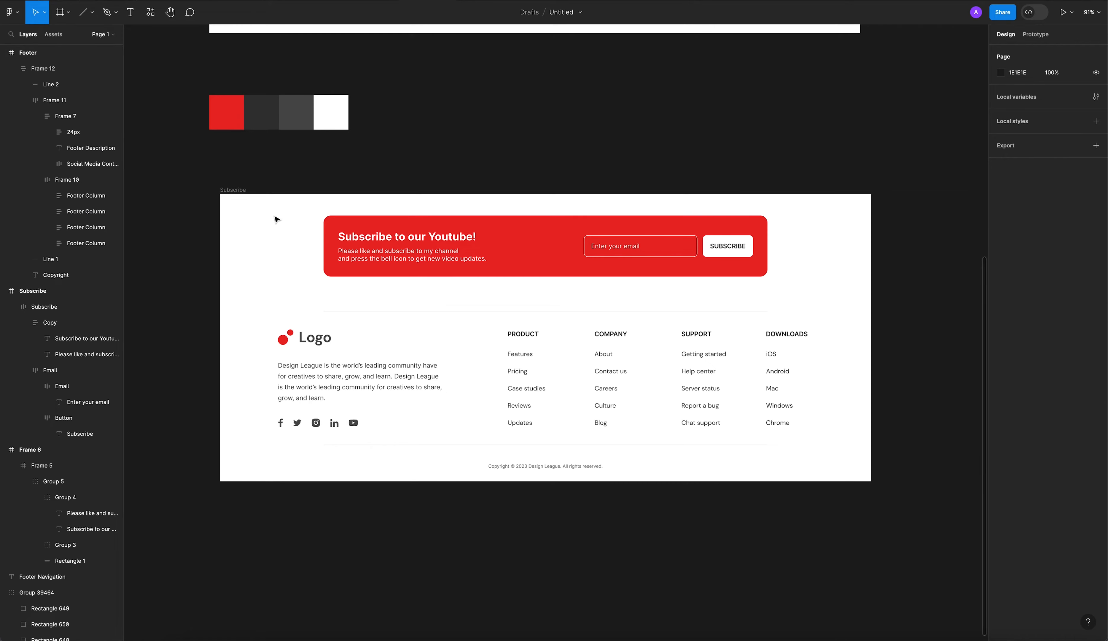
# Step: Try moving the Subscribe frame down to Y -228, and undo the move
pyautogui.click(260, 203)
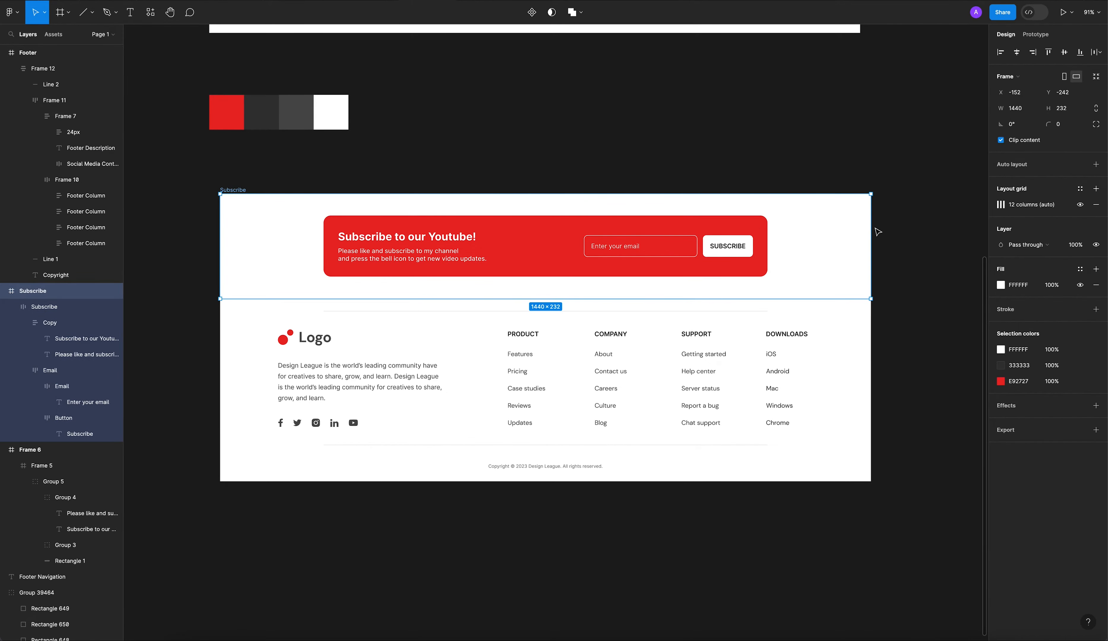
pyautogui.moveTo(693, 239); pyautogui.dragTo(694, 246)
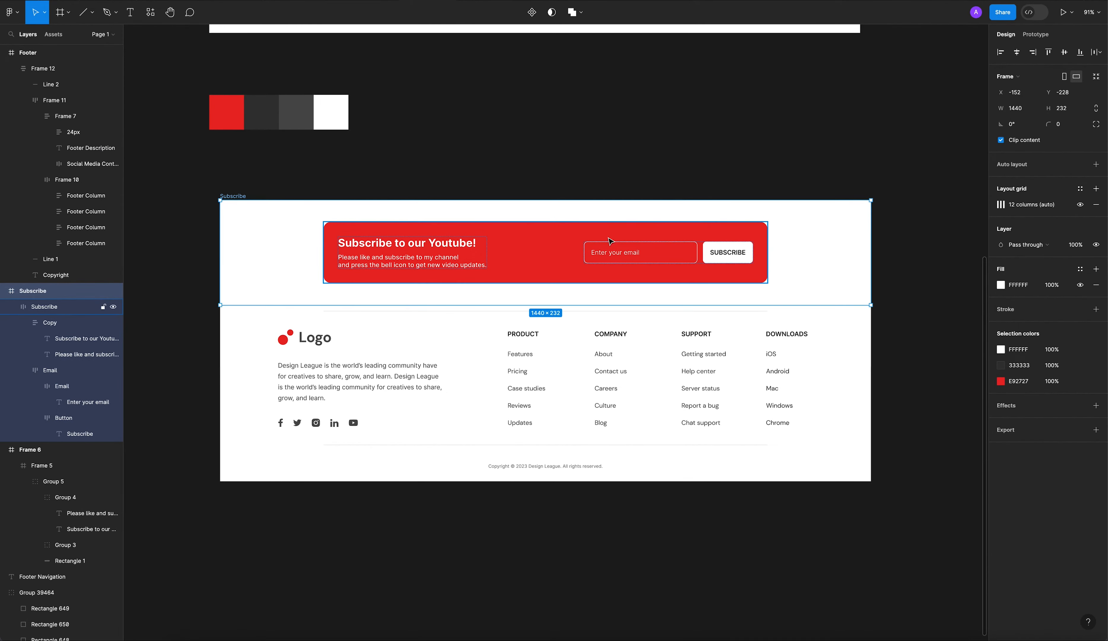
pyautogui.hotkey('ctrl', 'z')
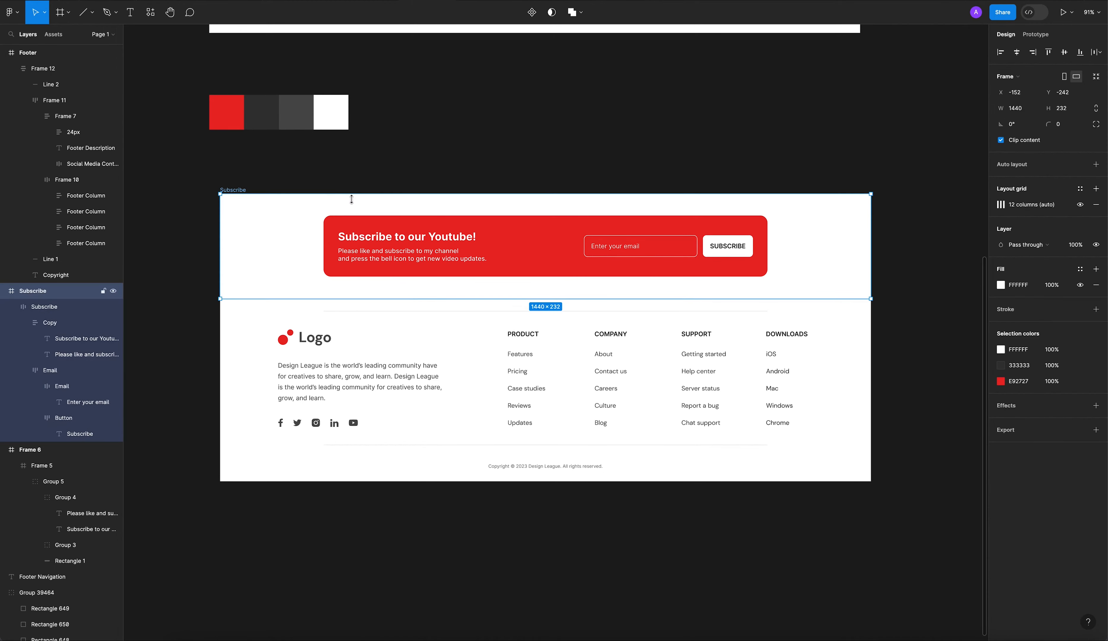
# Step: Check the distances from the red subscribe banner to the edges of its surrounding frame
pyautogui.click(468, 243)
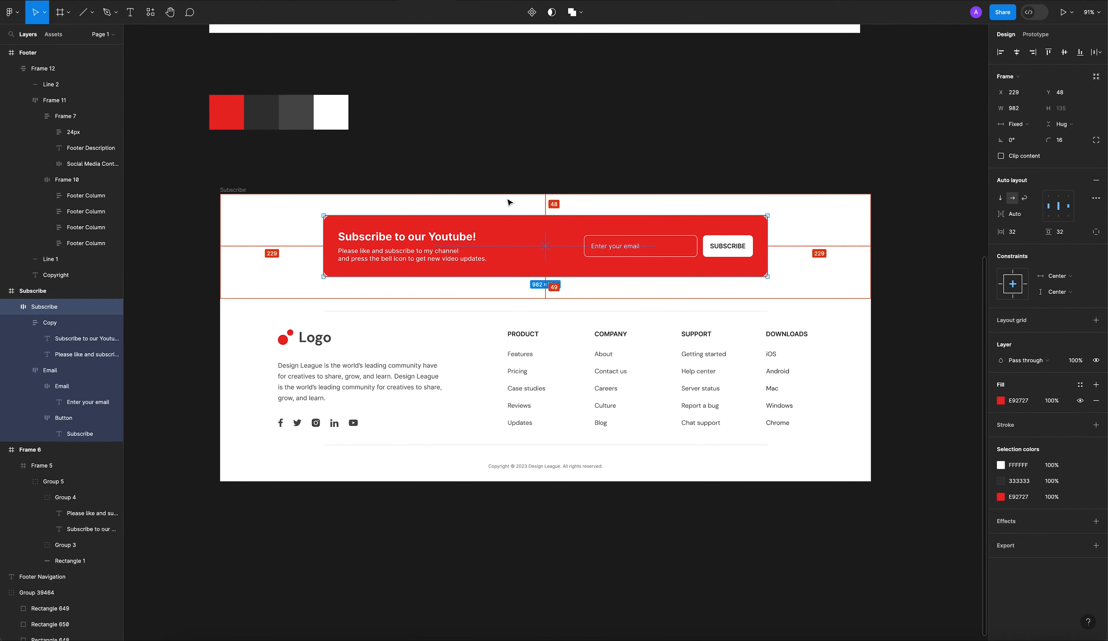
pyautogui.click(559, 197)
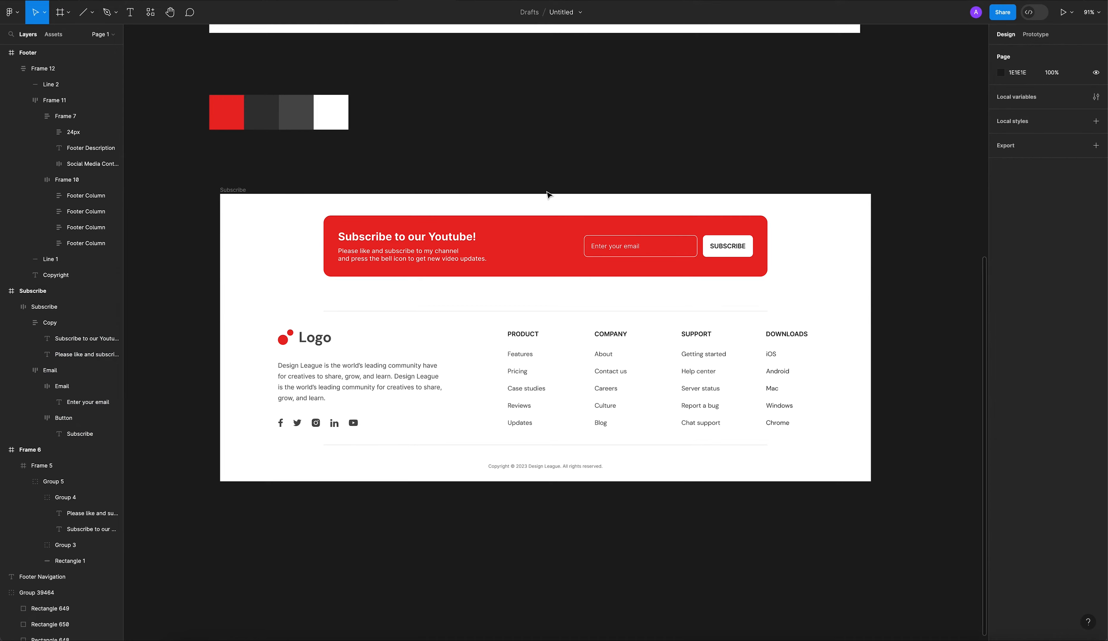
pyautogui.click(238, 190)
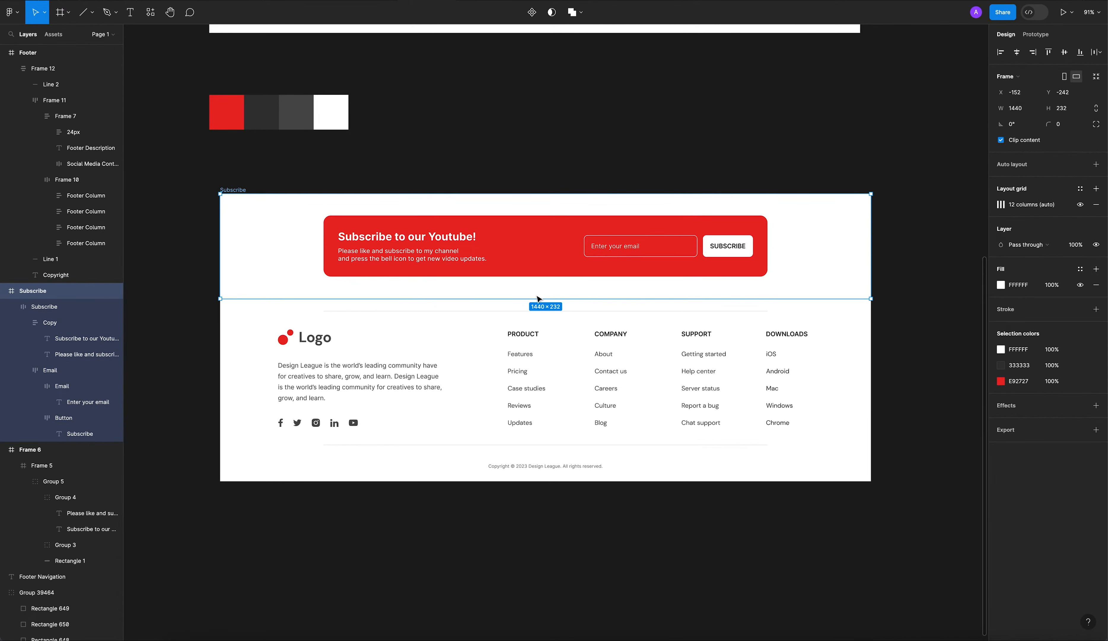
pyautogui.press('Escape')
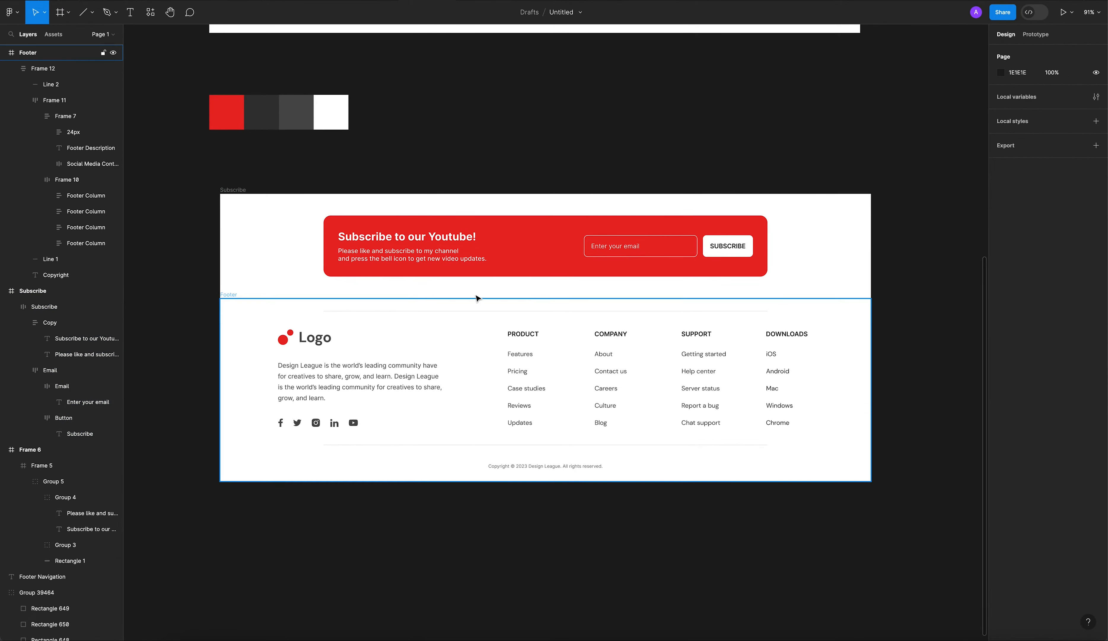
# Step: Shorten the Subscribe frame from its bottom edge to a height of 211
pyautogui.click(233, 191)
pyautogui.moveTo(514, 298); pyautogui.dragTo(516, 290)
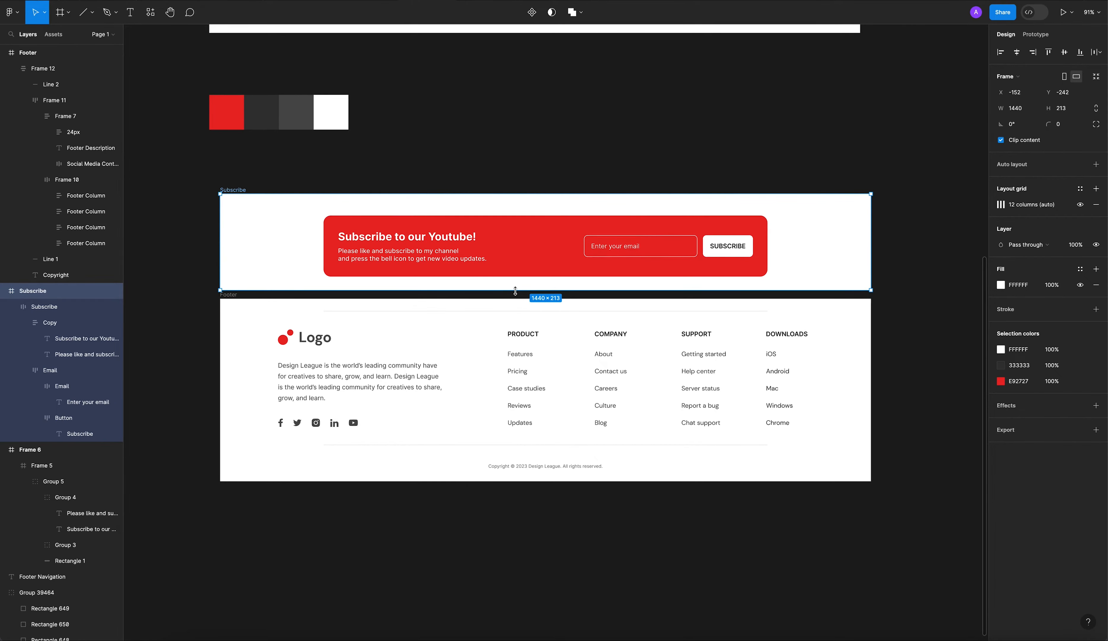
pyautogui.scroll(5, 541, 288)
pyautogui.moveTo(547, 292); pyautogui.dragTo(548, 289)
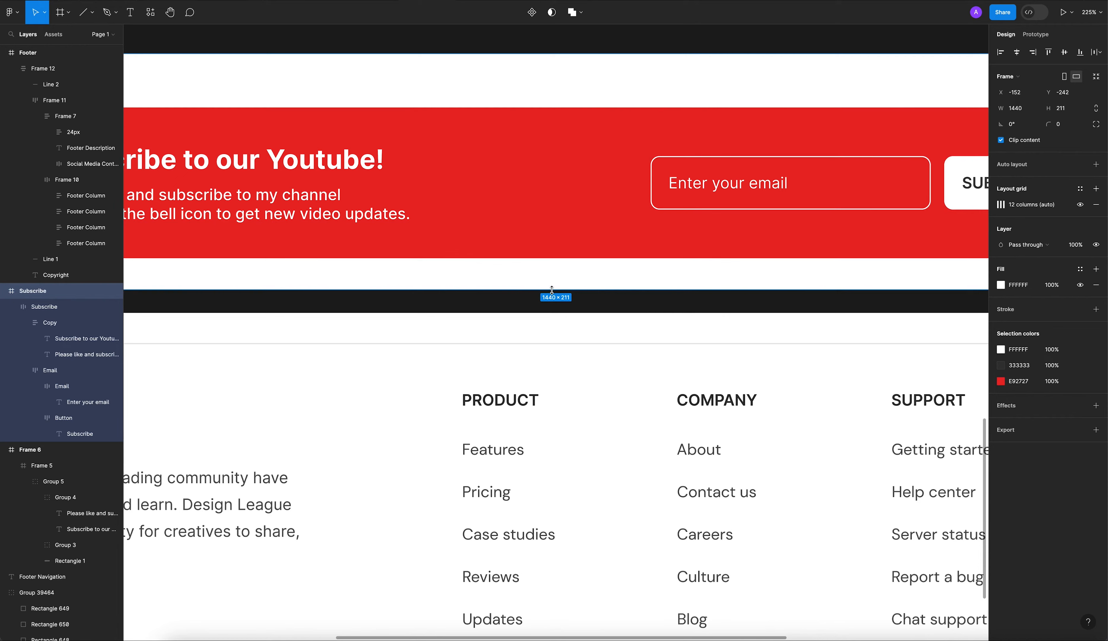
# Step: Set the Subscribe frame's height to 207 and move the red subscribe banner inside it to Y 48
pyautogui.click(1069, 109)
pyautogui.press('Return')
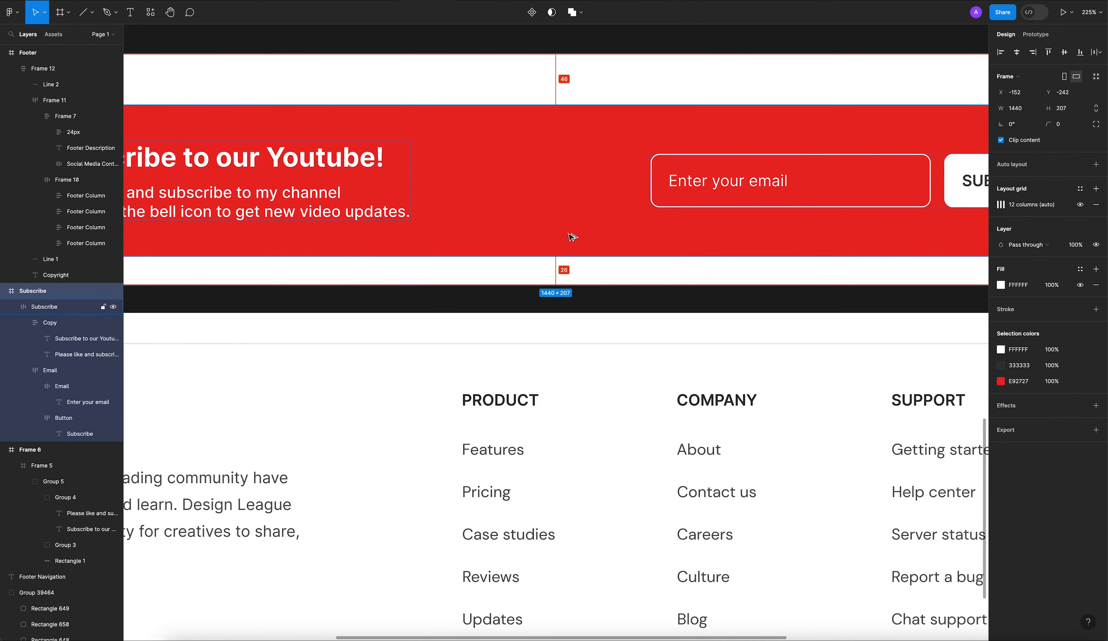
pyautogui.click(599, 262)
pyautogui.click(593, 215)
pyautogui.press('alt')
pyautogui.press('Down')
pyautogui.press('Down')
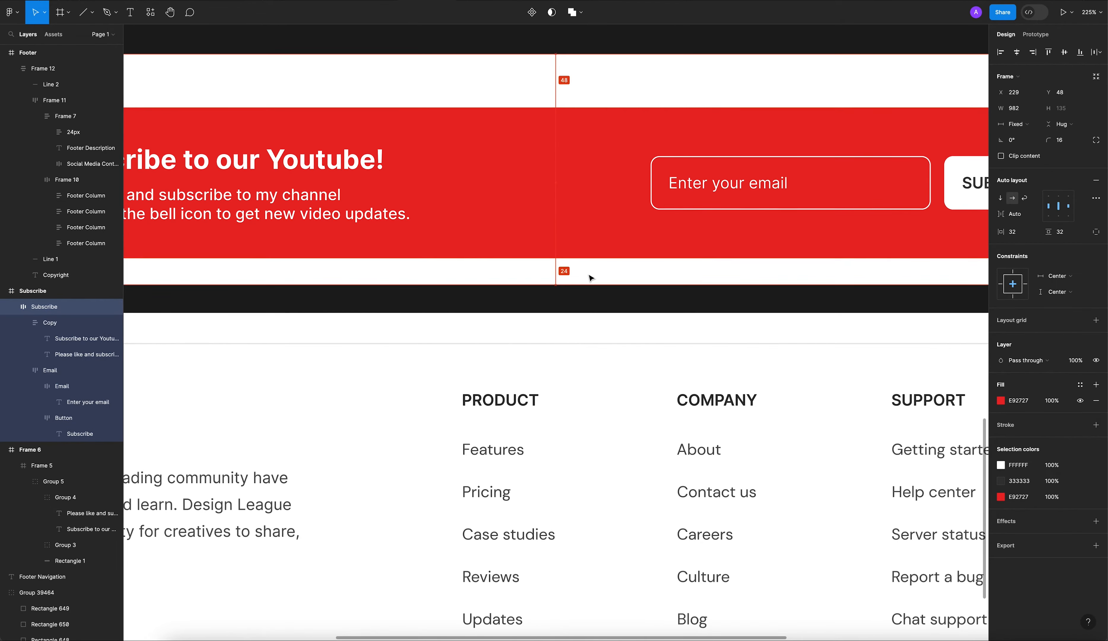
# Step: Move the Subscribe frame down to Y -217 so its lower edge sits flush against the Footer frame
pyautogui.scroll(-5, 590, 277)
pyautogui.moveTo(214, 171); pyautogui.dragTo(218, 183)
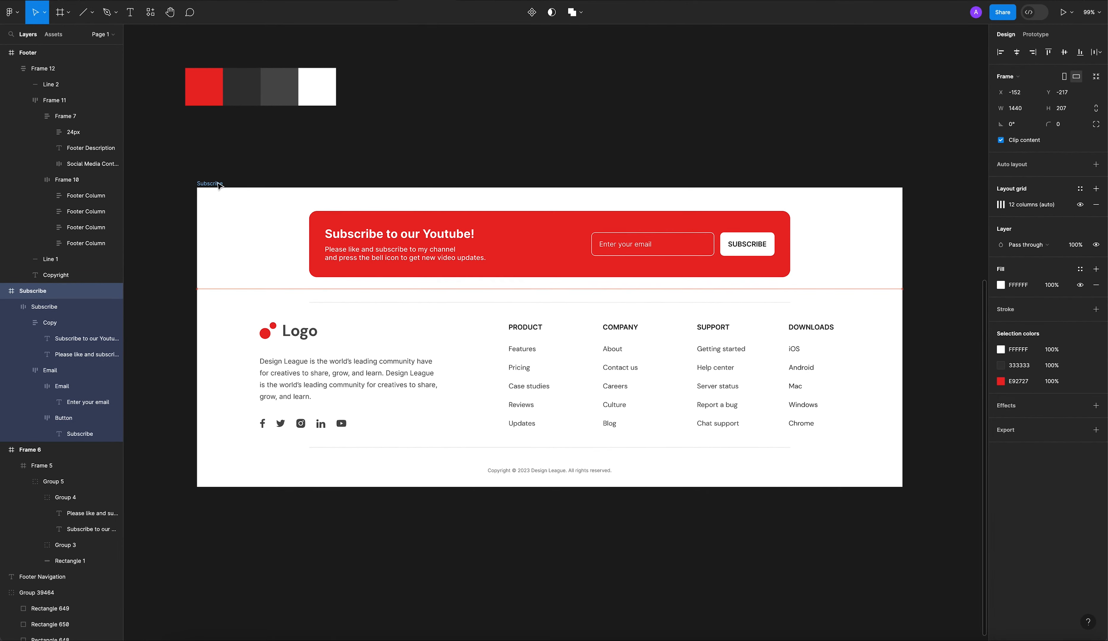
pyautogui.click(928, 303)
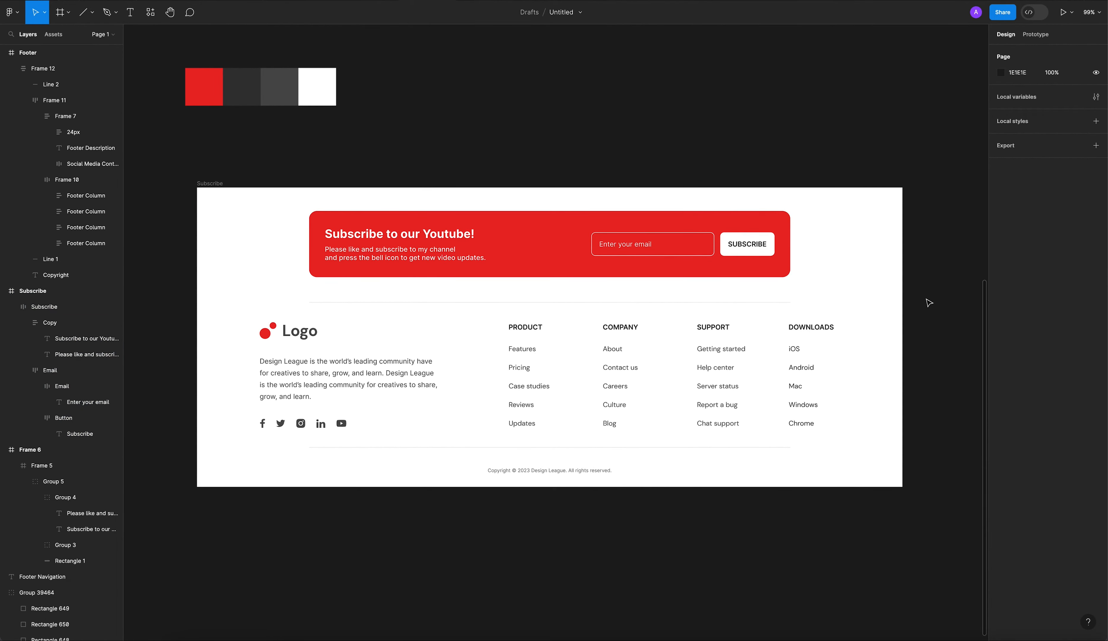
# Step: Pull the upper divider line out of the Footer frame and delete it
pyautogui.keyDown('ctrl'); pyautogui.click(571, 303); pyautogui.keyUp('ctrl')
pyautogui.moveTo(571, 304); pyautogui.dragTo(582, 174)
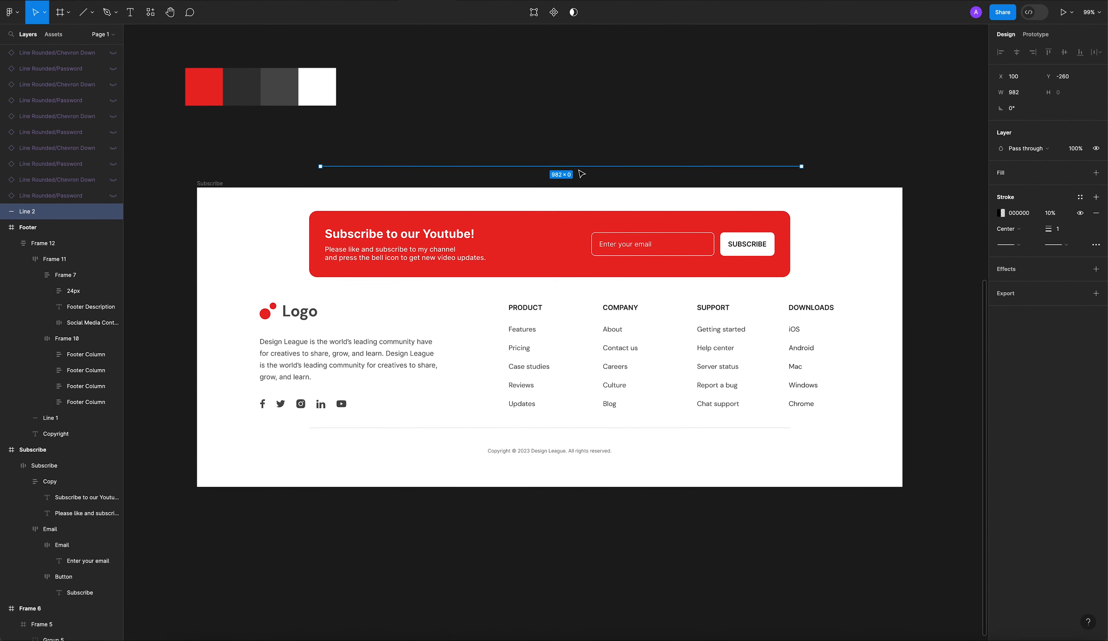
pyautogui.press('Delete')
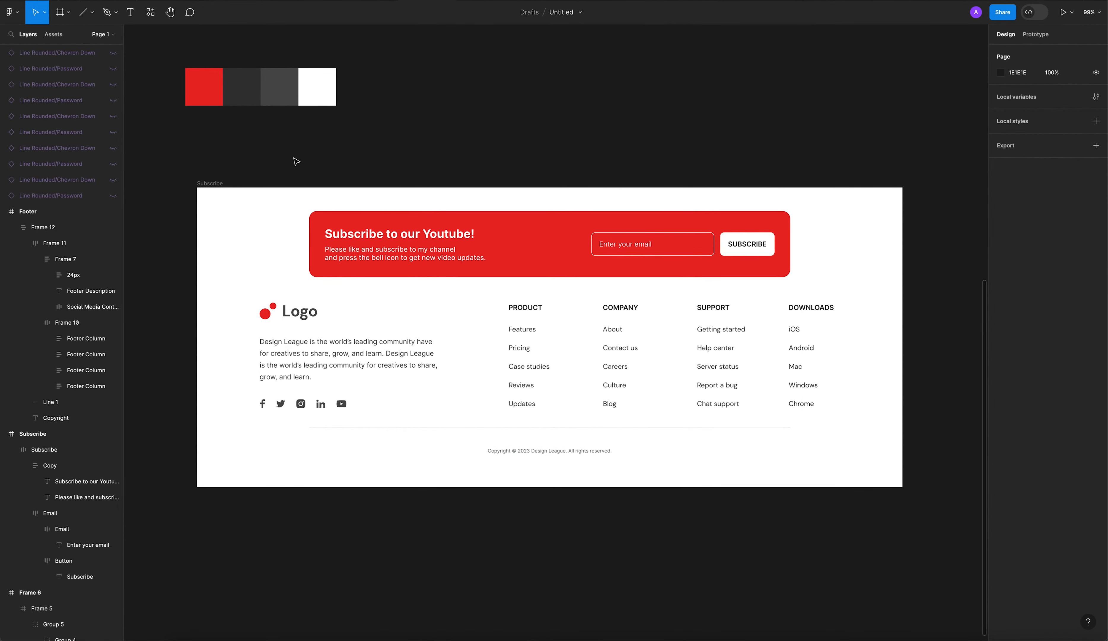
# Step: Select the Subscribe and Footer frames together and set the vertical spacing between them to 0
pyautogui.click(208, 187)
pyautogui.click(233, 181)
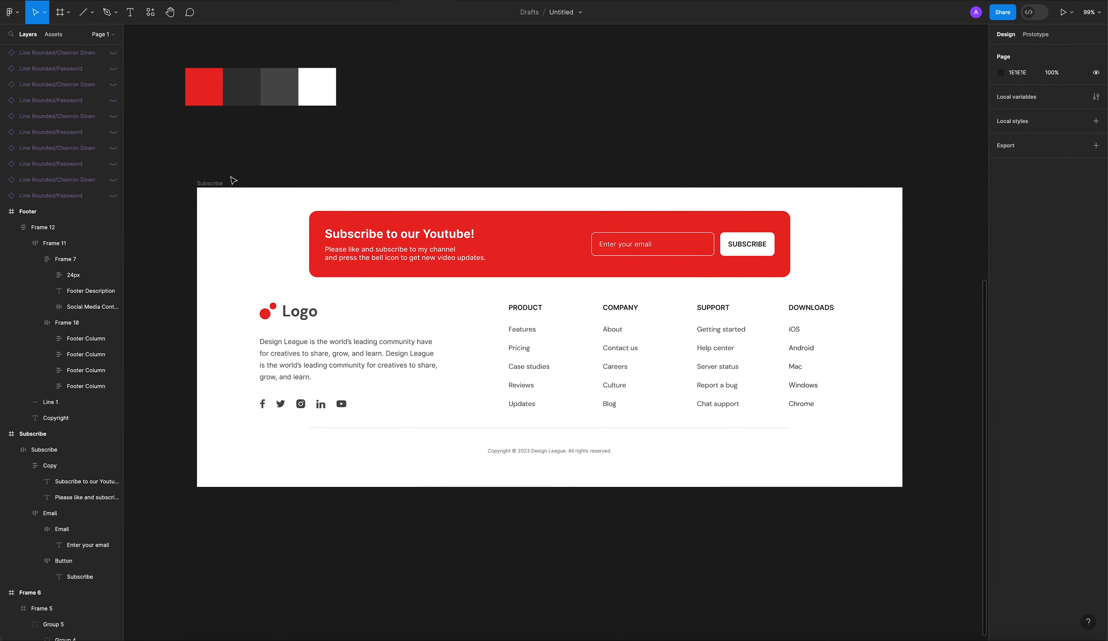
pyautogui.click(217, 183)
pyautogui.click(206, 176)
pyautogui.click(211, 188)
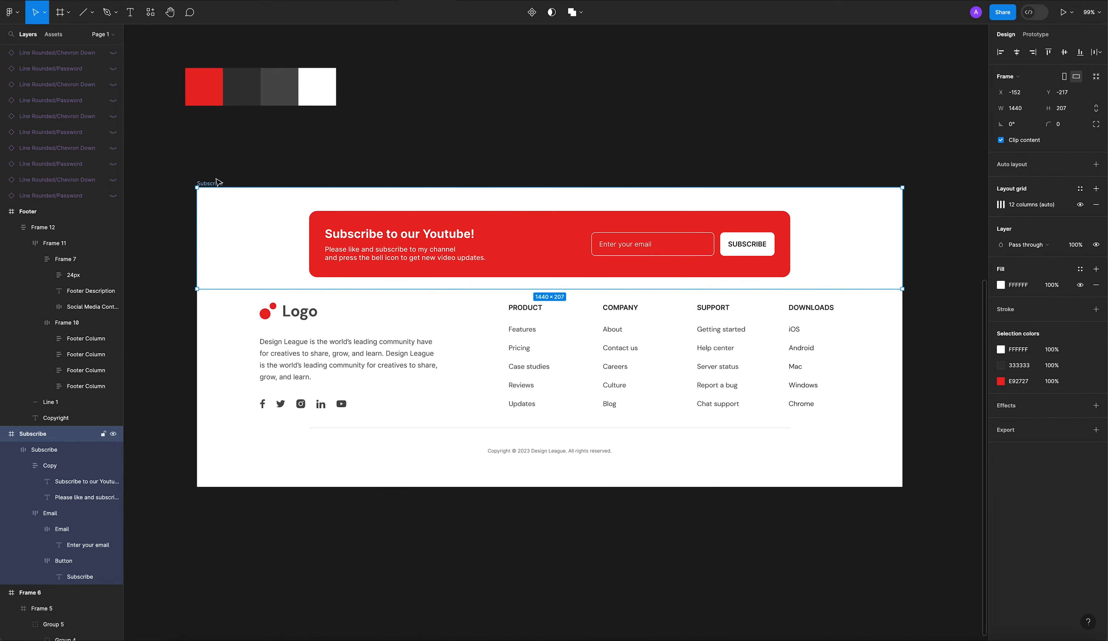
pyautogui.moveTo(168, 162); pyautogui.dragTo(935, 549)
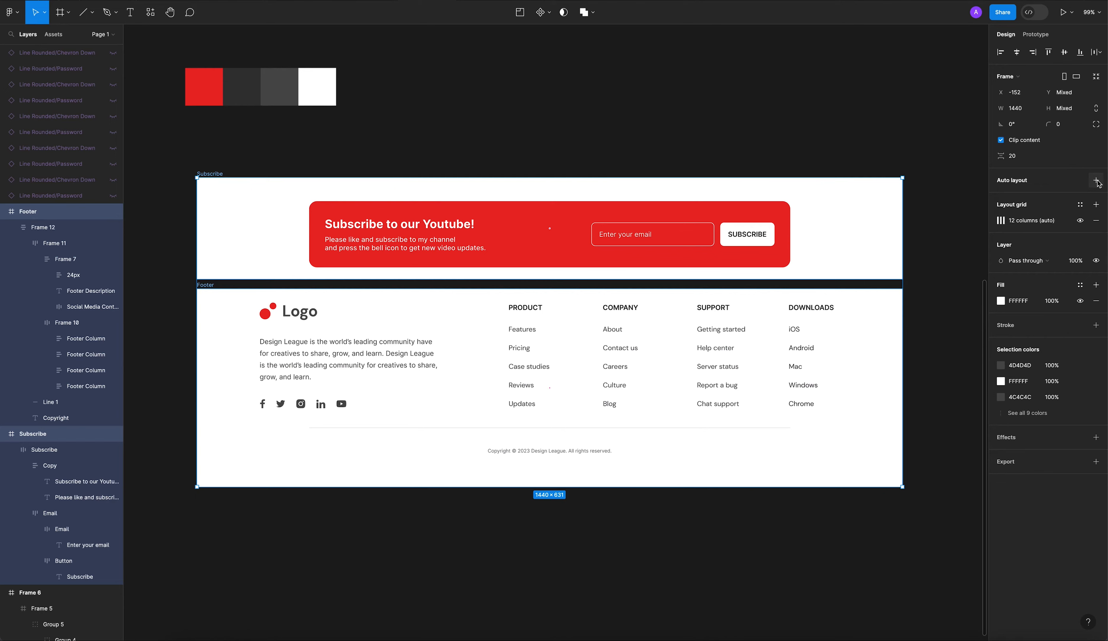
pyautogui.click(1016, 161)
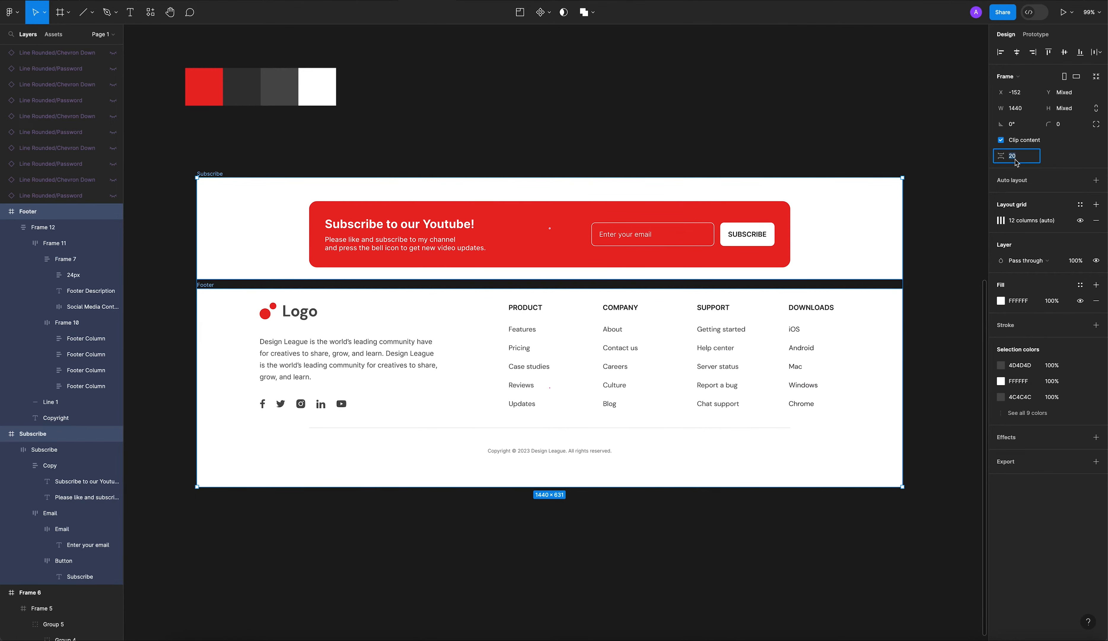
pyautogui.write('0')
pyautogui.press('Return')
pyautogui.click(603, 133)
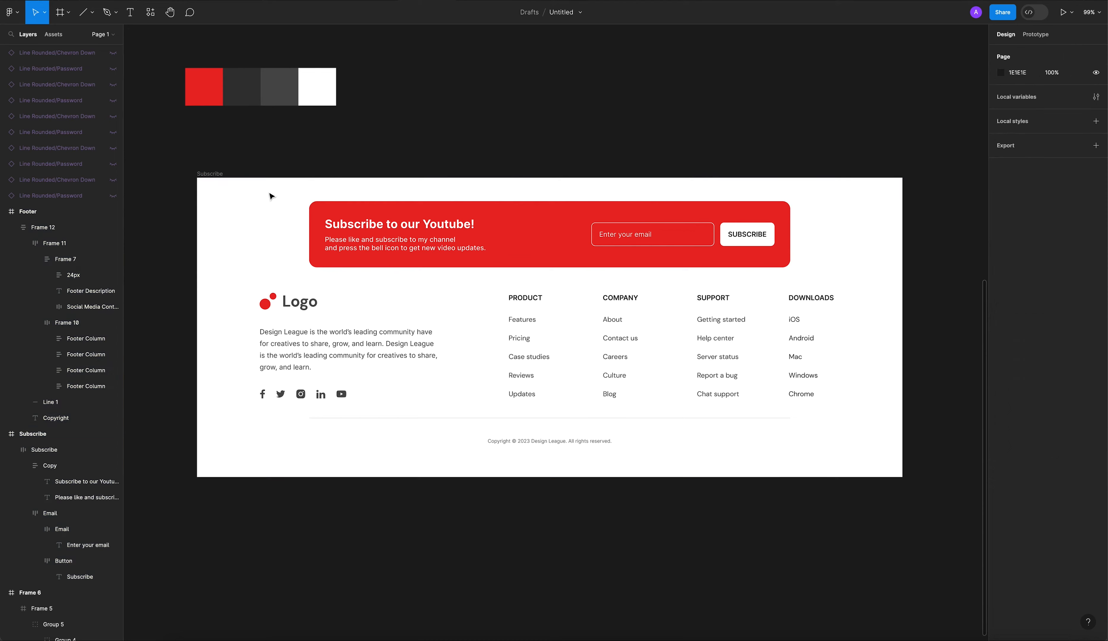
# Step: Add a drop shadow to the Subscribe frame with a Y offset of 1 and a blur of 0
pyautogui.click(220, 175)
pyautogui.click(1096, 405)
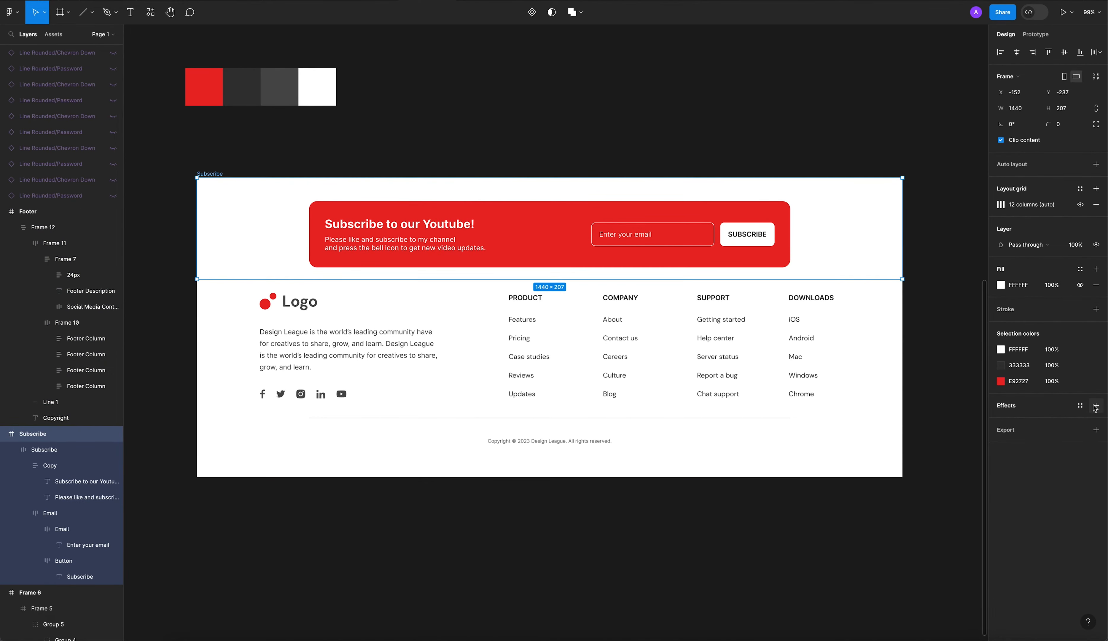
pyautogui.click(1001, 421)
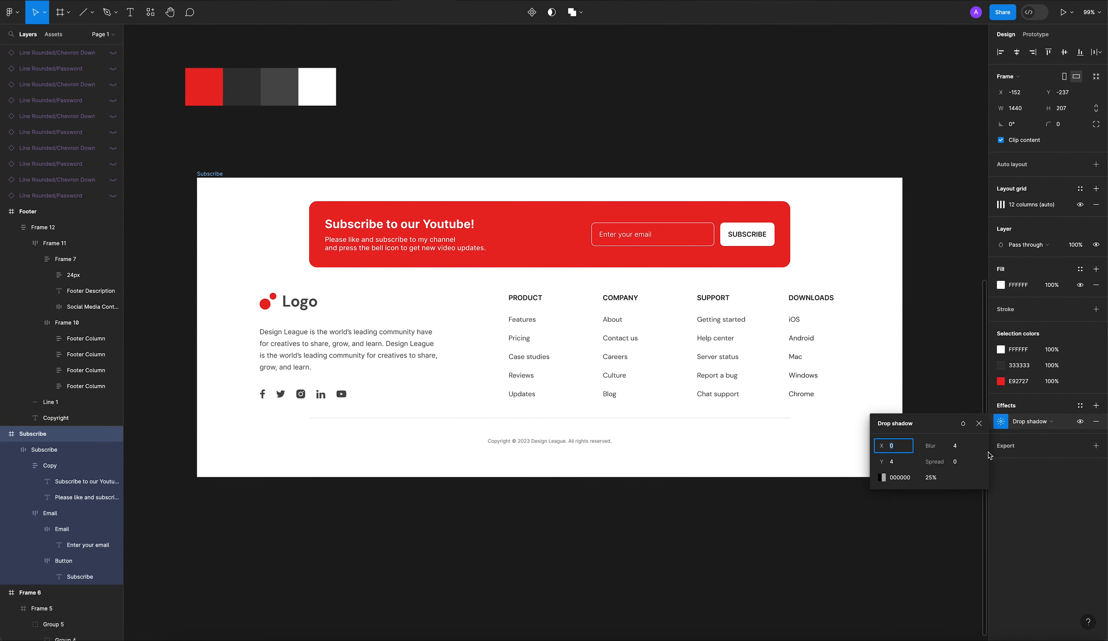
pyautogui.click(897, 465)
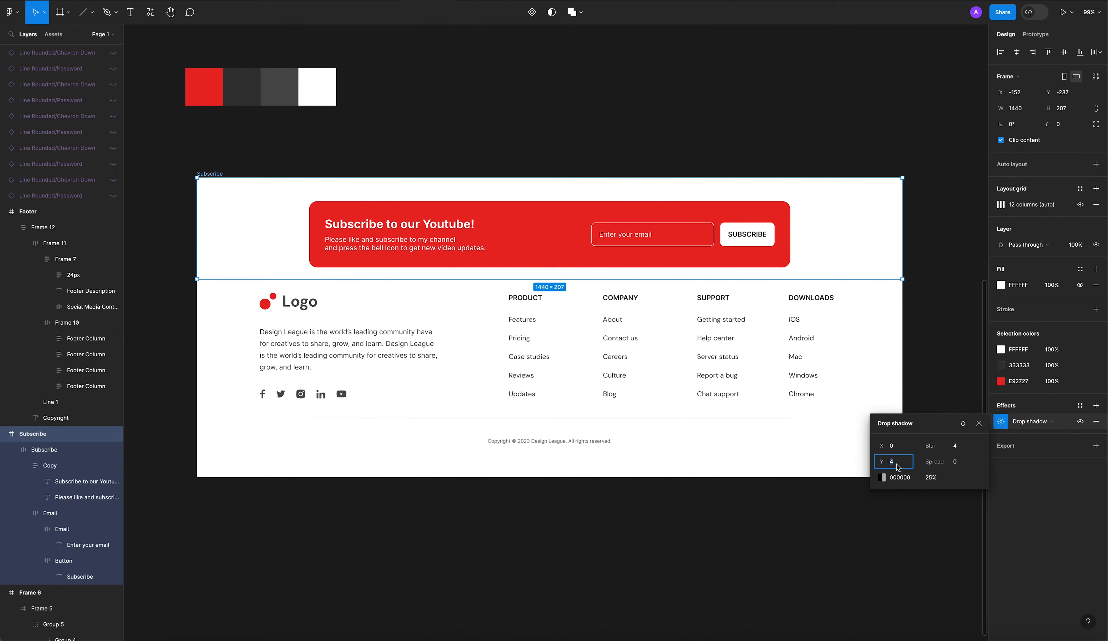
pyautogui.click(955, 450)
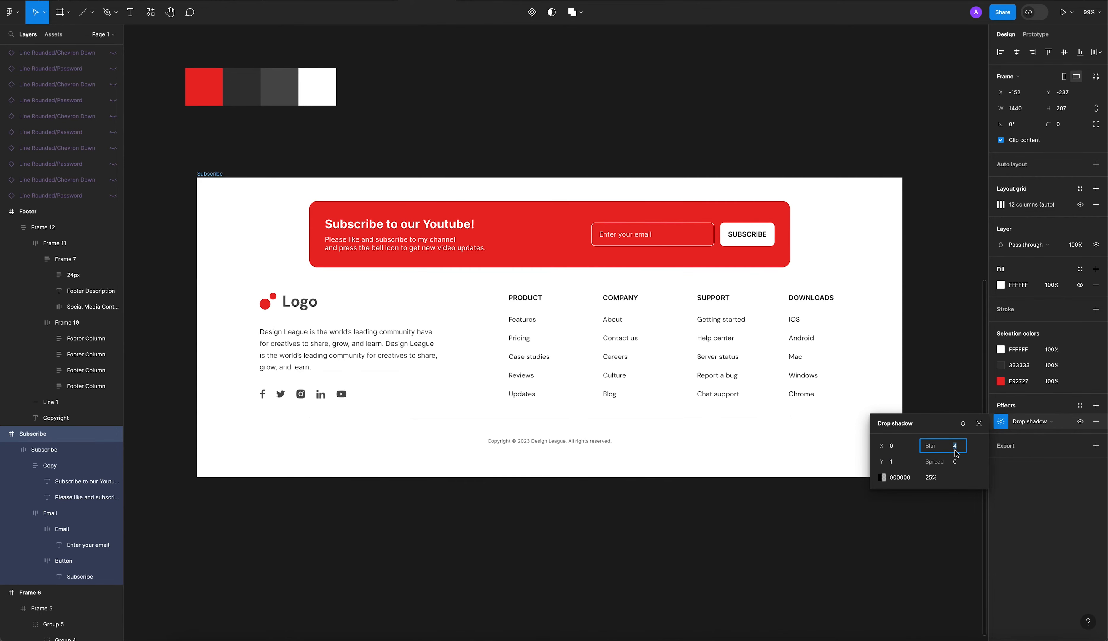
pyautogui.click(963, 277)
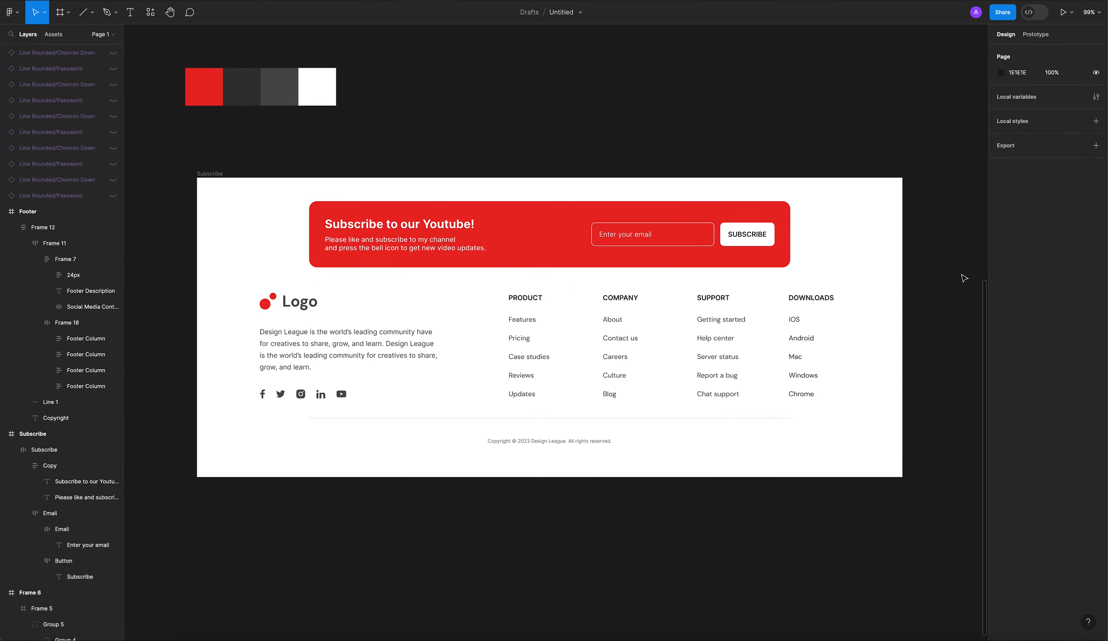
# Step: Bring the Subscribe frame to the front and set its drop shadow's opacity to 100%
pyautogui.click(222, 174)
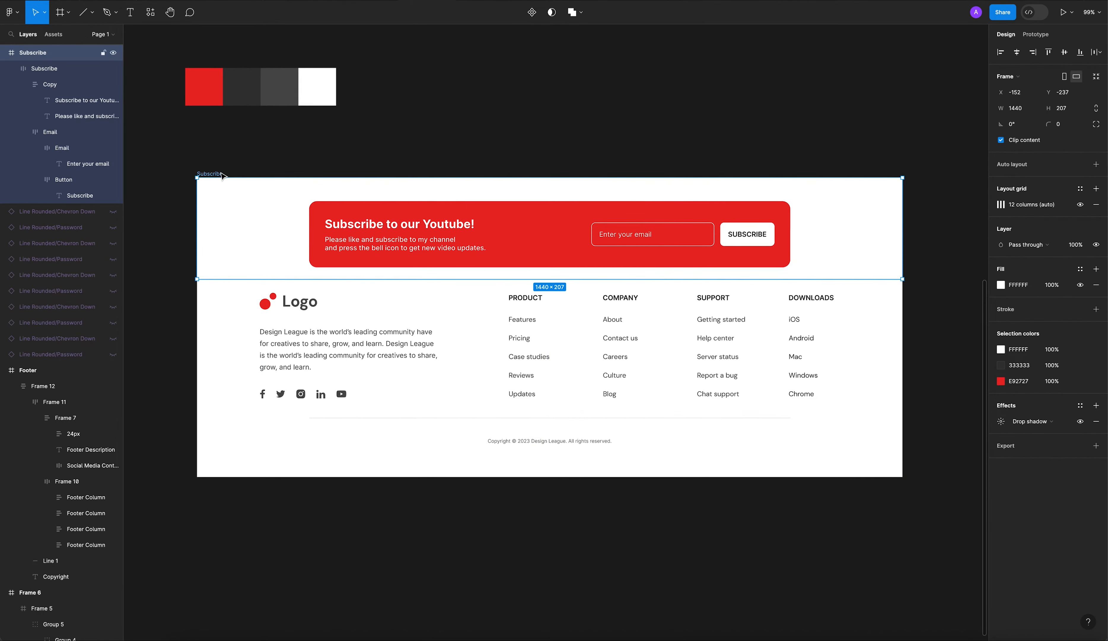
pyautogui.click(1001, 421)
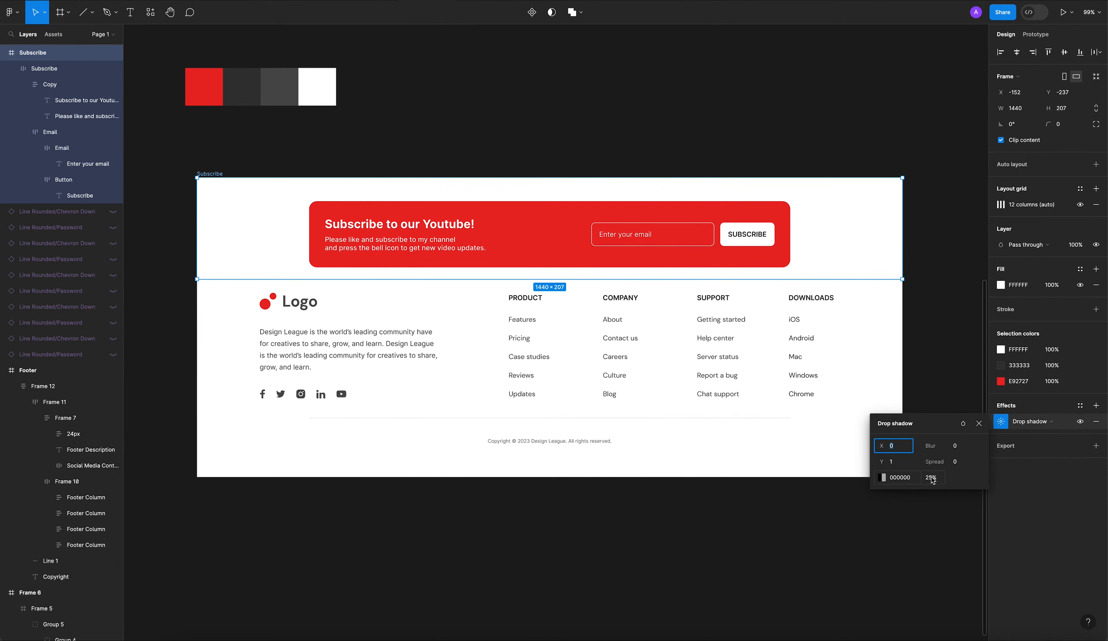
pyautogui.click(884, 478)
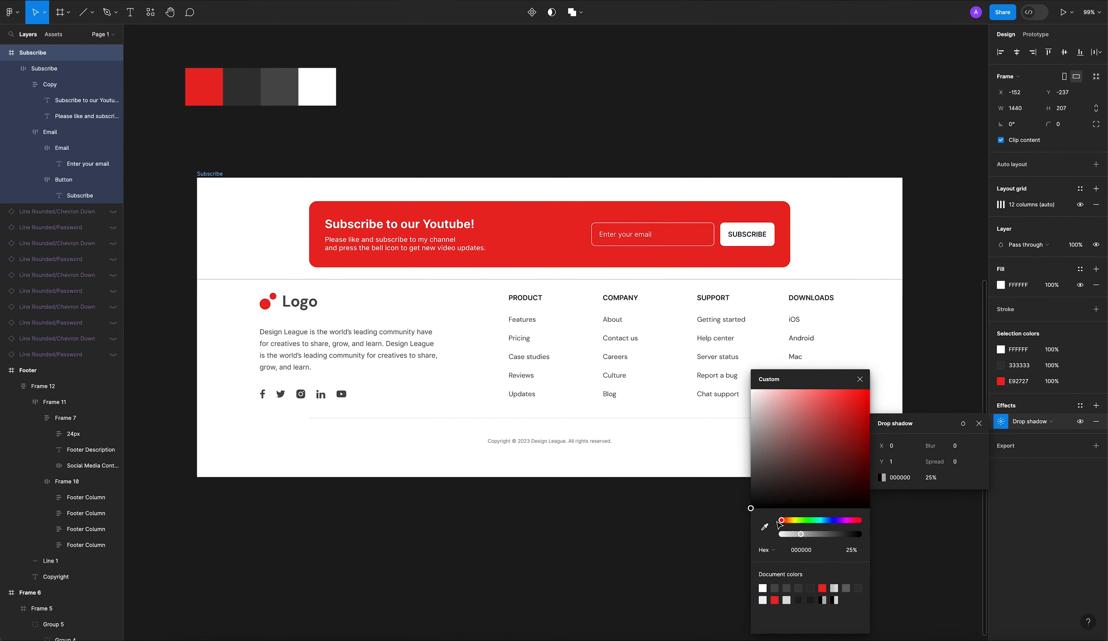
pyautogui.click(935, 477)
pyautogui.write('100')
pyautogui.click(859, 378)
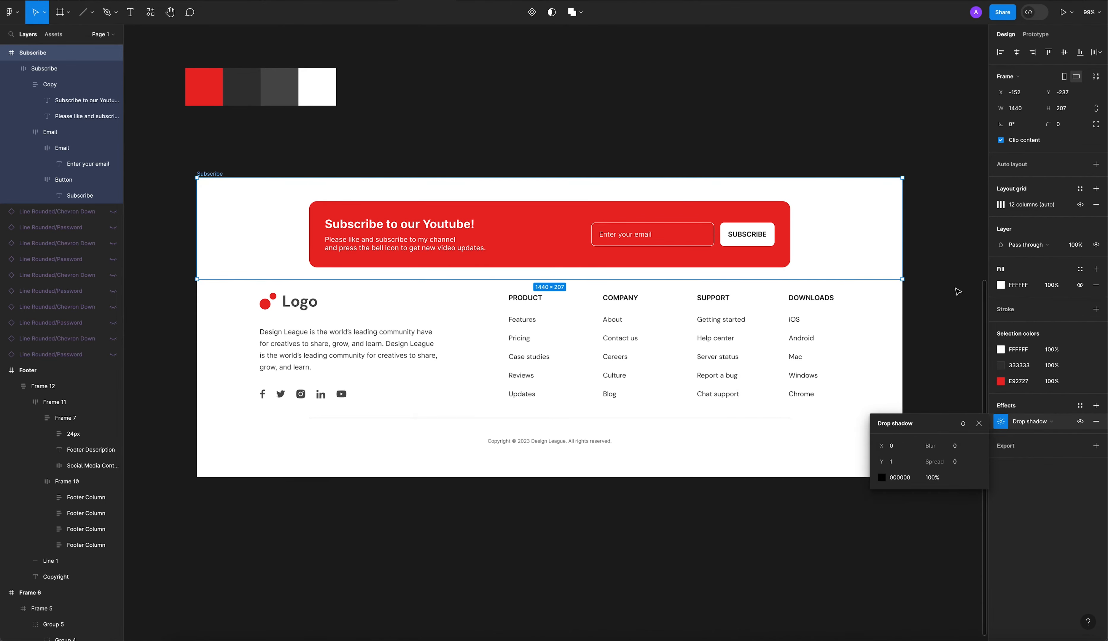
# Step: Try the Subscribe frame's drop shadow with a Y offset of -1, and with X 1 and Y 0
pyautogui.click(899, 464)
pyautogui.click(462, 174)
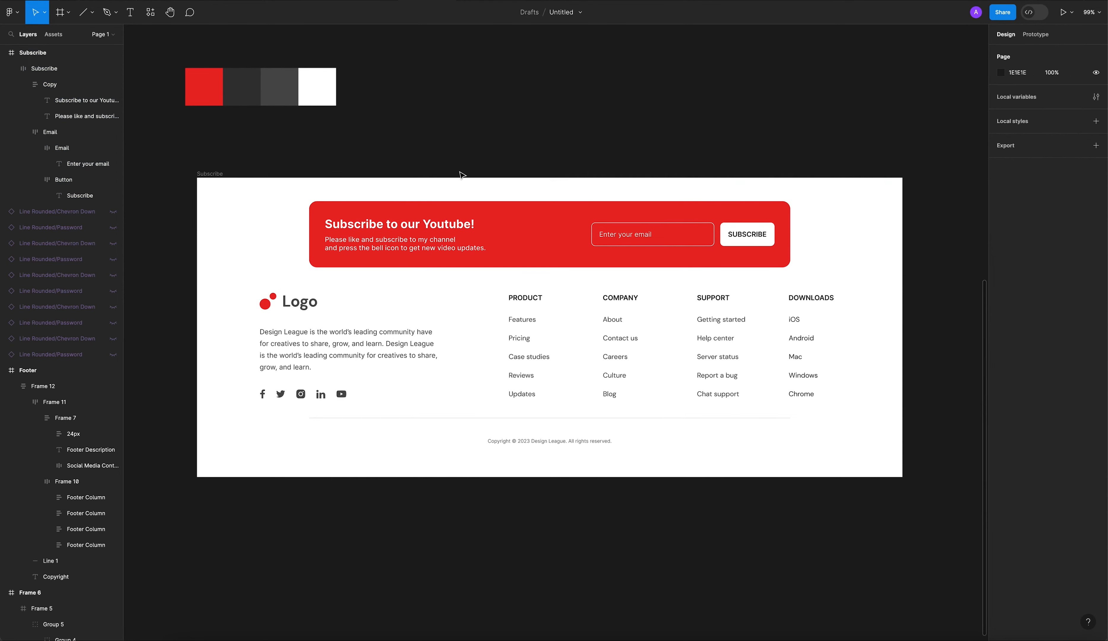
pyautogui.click(220, 174)
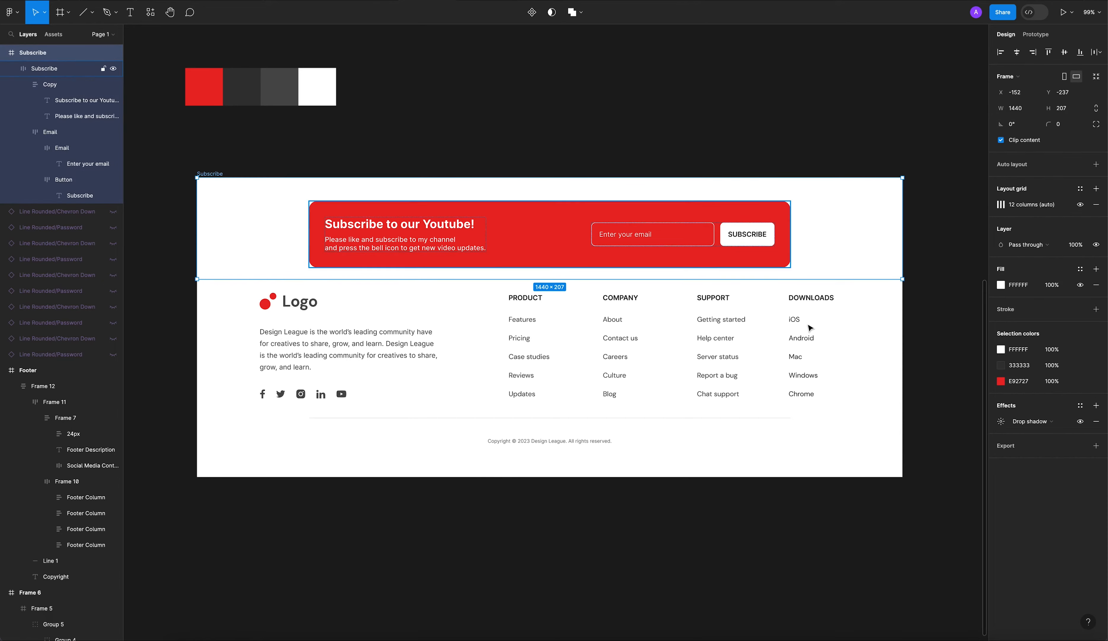
pyautogui.click(1000, 421)
pyautogui.click(895, 462)
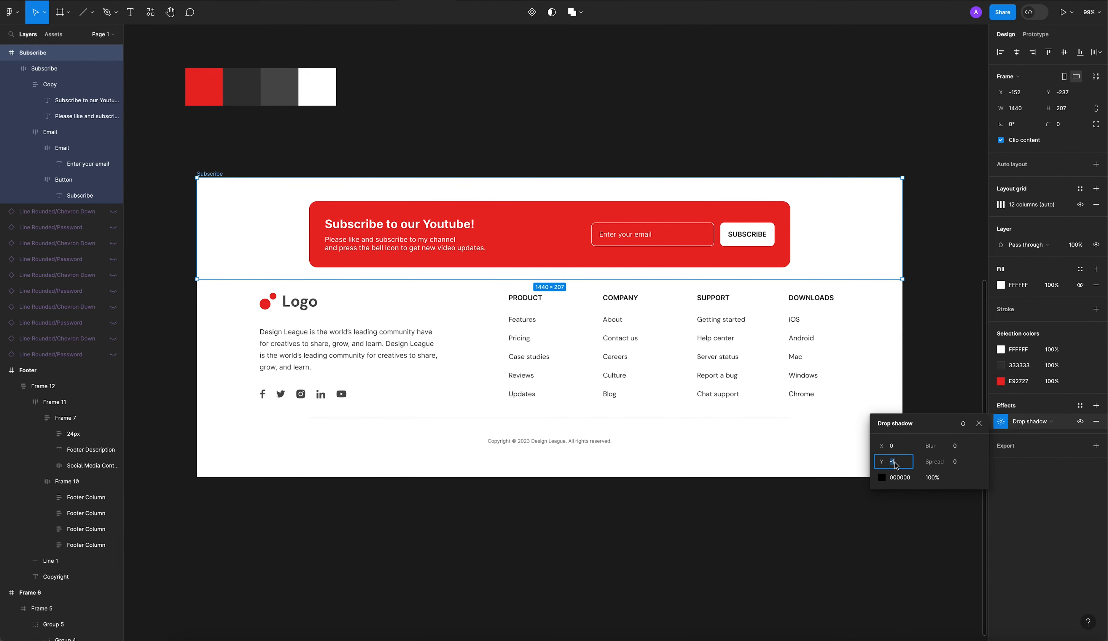
pyautogui.click(893, 452)
pyautogui.write('1')
pyautogui.press('Return')
pyautogui.click(899, 463)
pyautogui.click(748, 150)
# Step: Move the Subscribe frame down over the footer and set its drop shadow offsets to X 0 and Y 1
pyautogui.moveTo(251, 192); pyautogui.dragTo(205, 296)
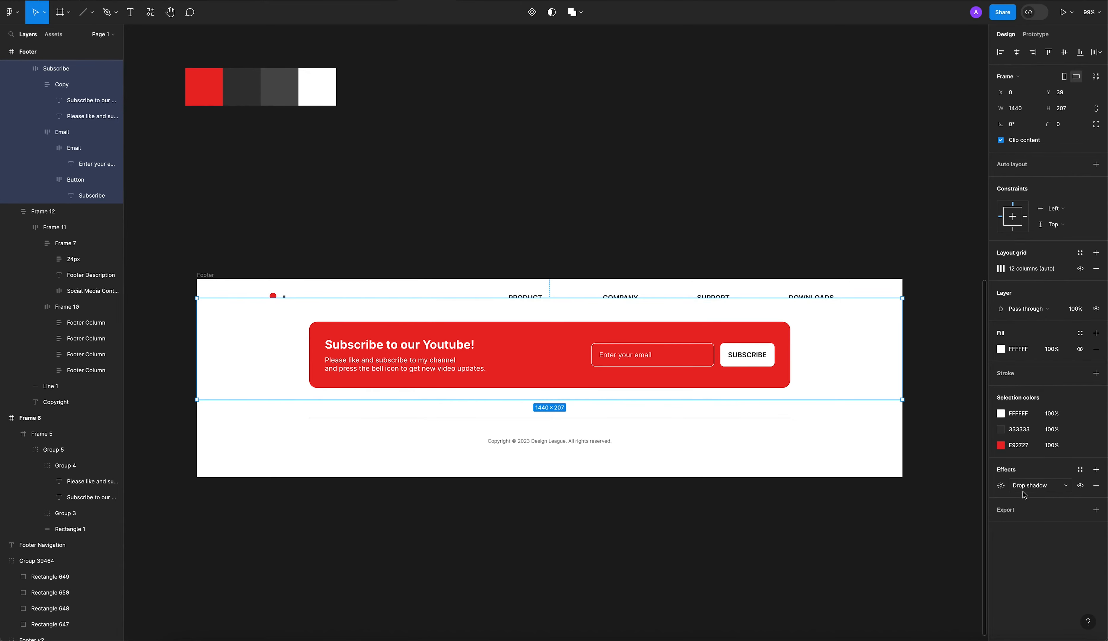
pyautogui.click(1000, 485)
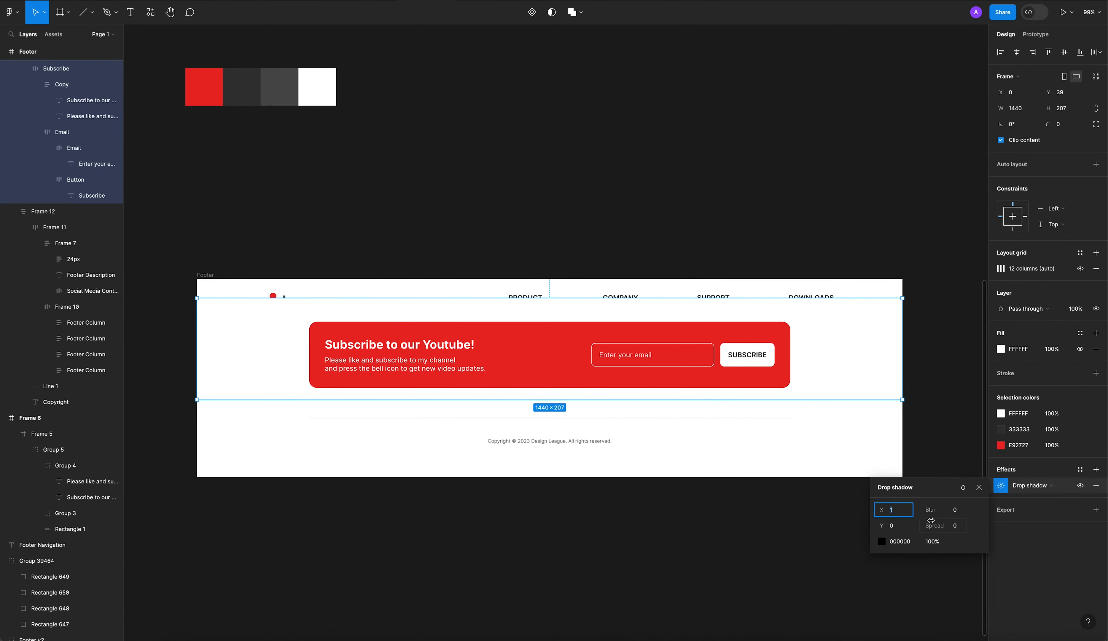
pyautogui.moveTo(884, 510)
pyautogui.mouseDown()
pyautogui.moveTo(899, 509)
pyautogui.moveTo(889, 525)
pyautogui.moveTo(899, 525)
pyautogui.moveTo(887, 526)
pyautogui.mouseUp()
pyautogui.click(900, 513)
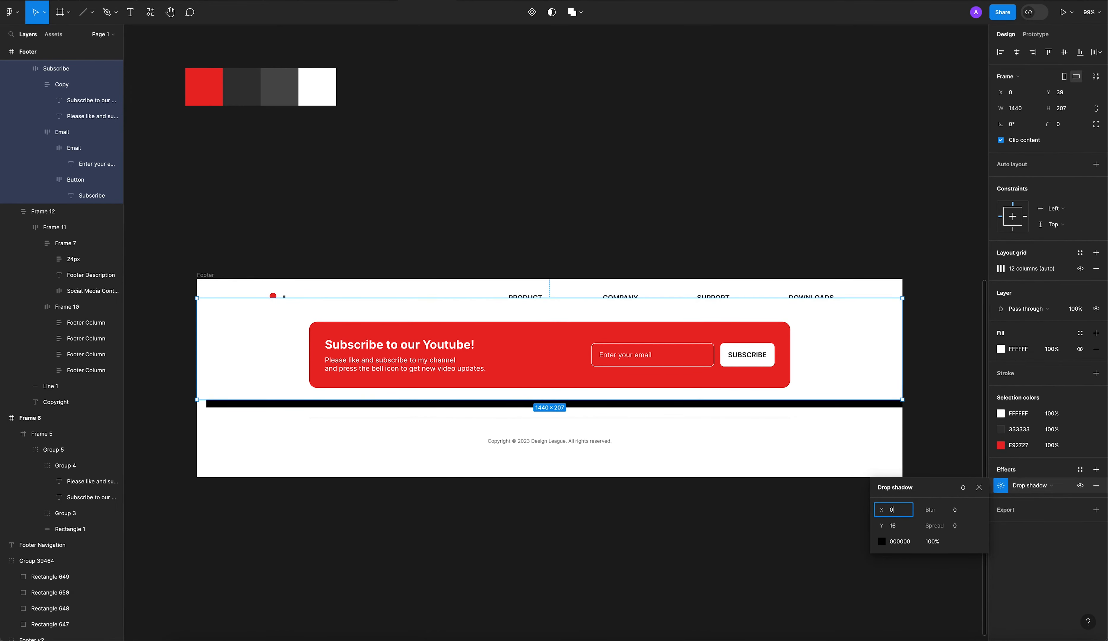
pyautogui.click(908, 529)
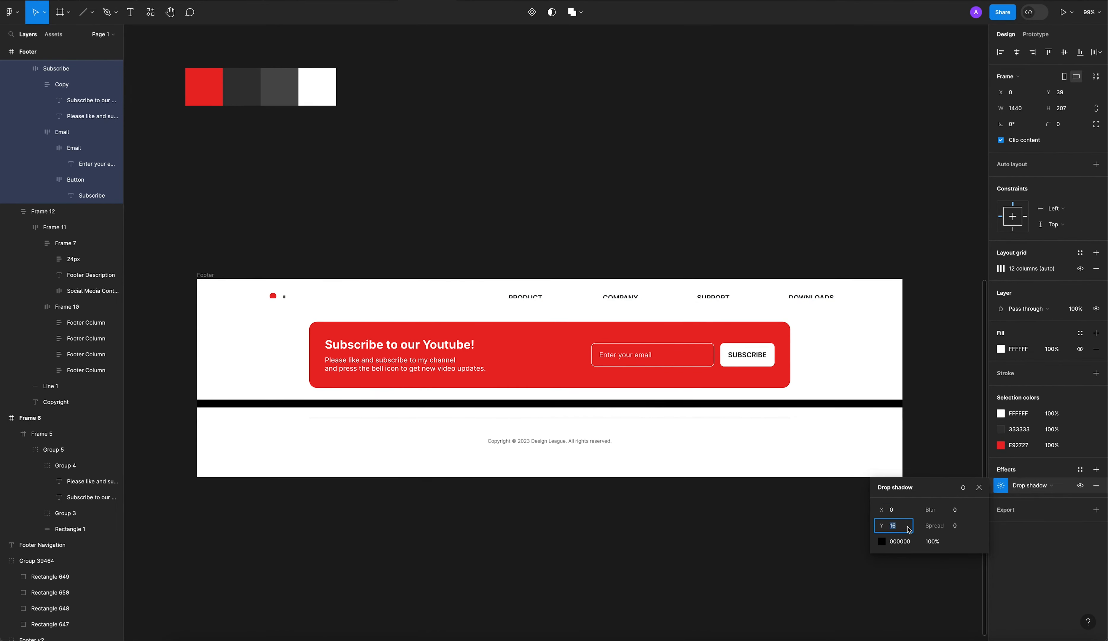
pyautogui.write('1')
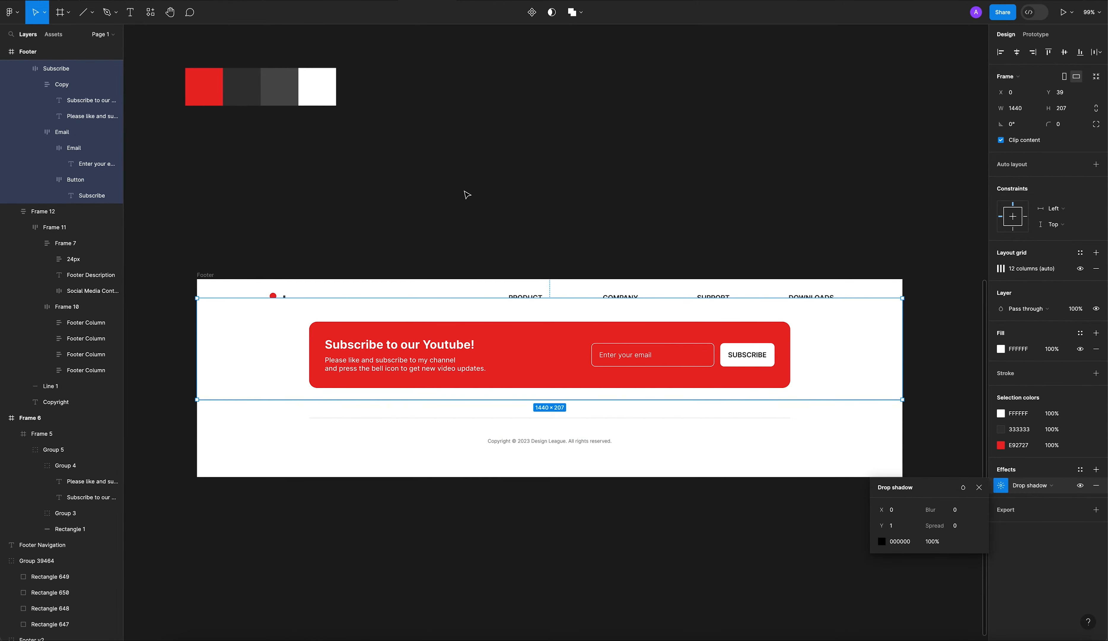
# Step: Move the Subscribe frame back above the Footer frame to Y -237, flush with its upper edge
pyautogui.click(434, 242)
pyautogui.moveTo(273, 345); pyautogui.dragTo(272, 217)
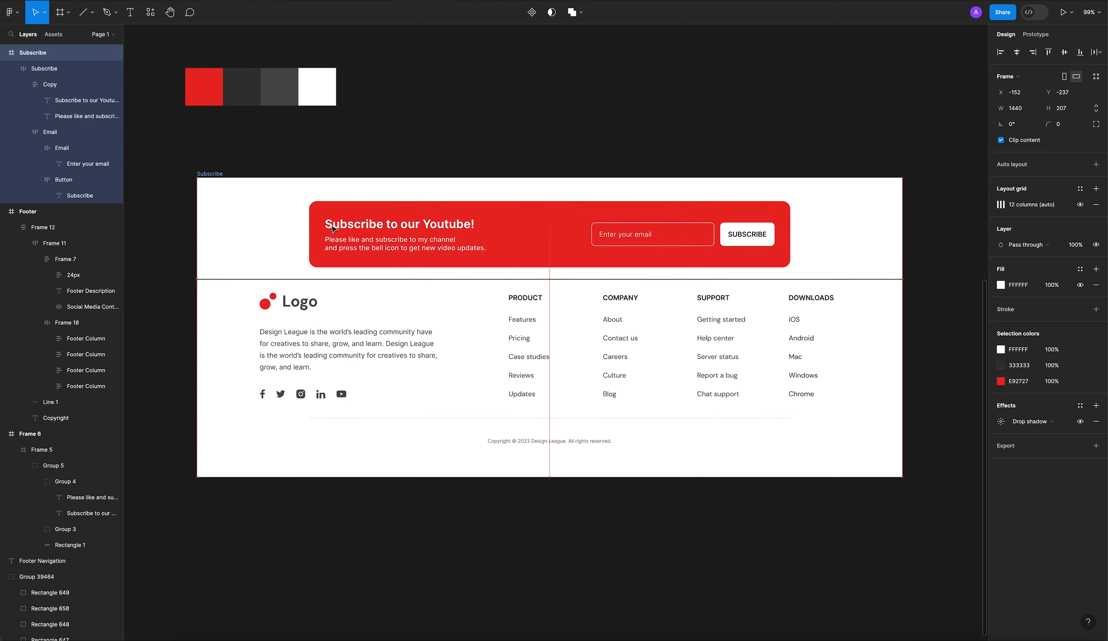
pyautogui.click(789, 157)
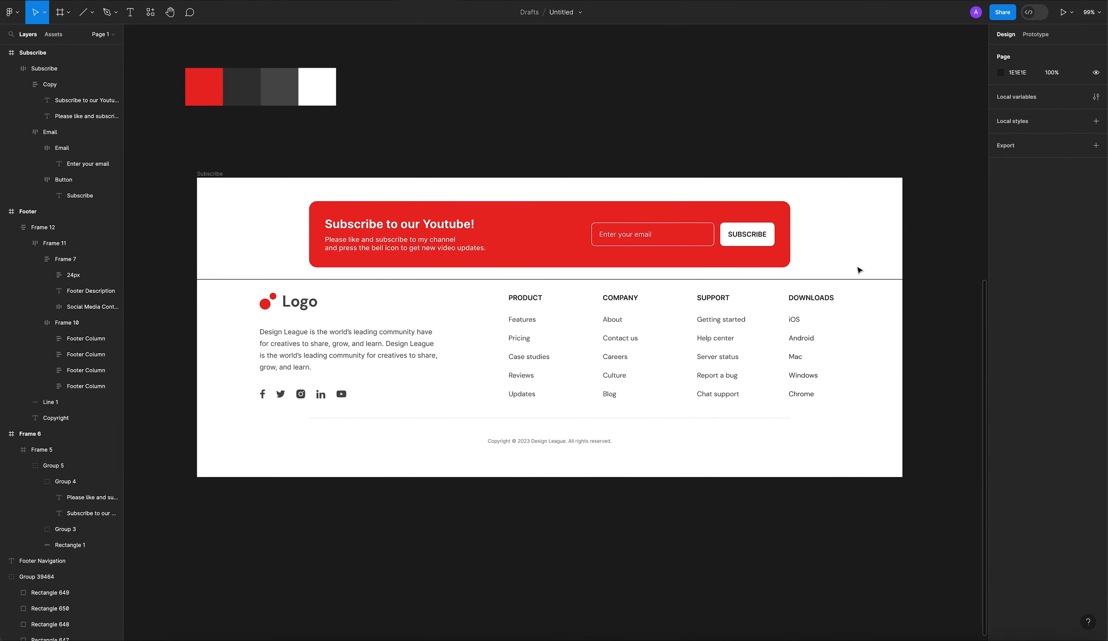
# Step: Review the drop shadow settings of the Subscribe frame
pyautogui.click(201, 179)
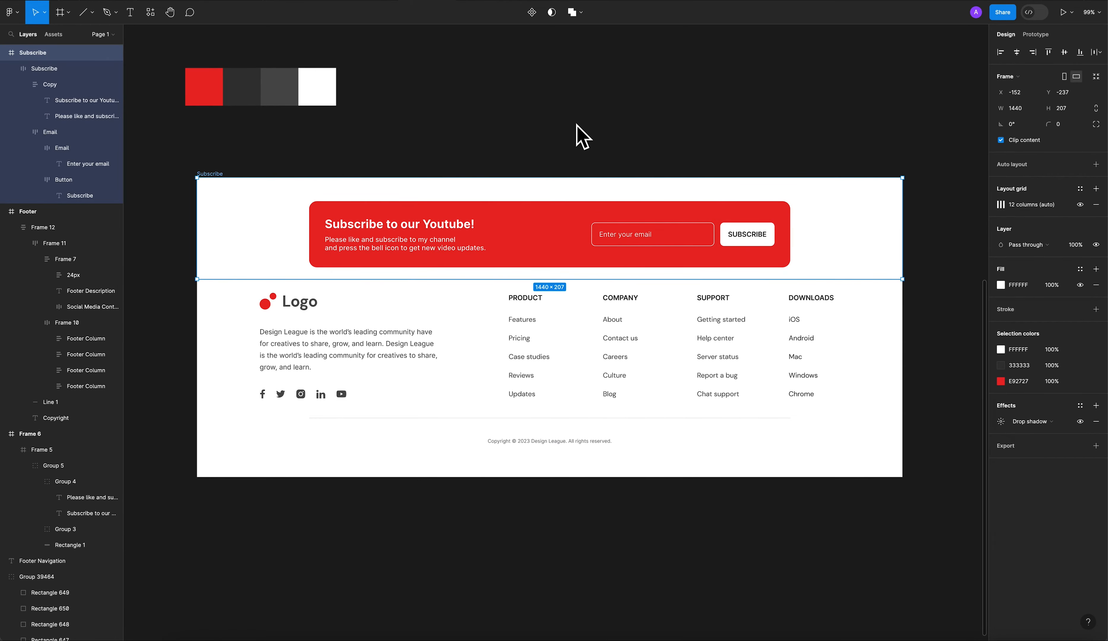
pyautogui.click(1000, 421)
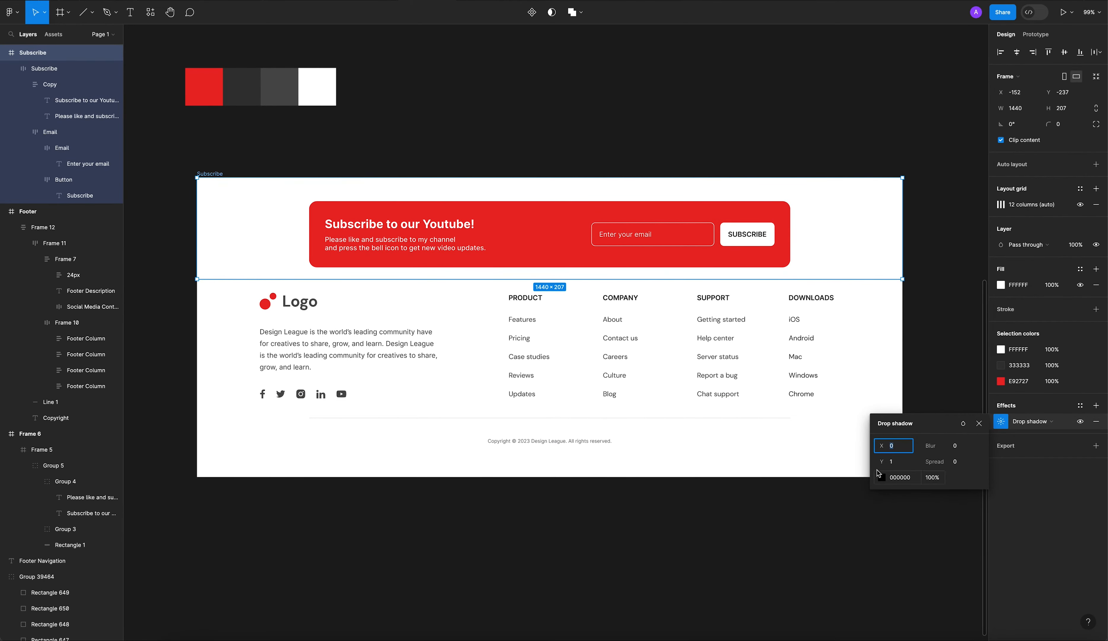
pyautogui.click(922, 481)
pyautogui.click(940, 356)
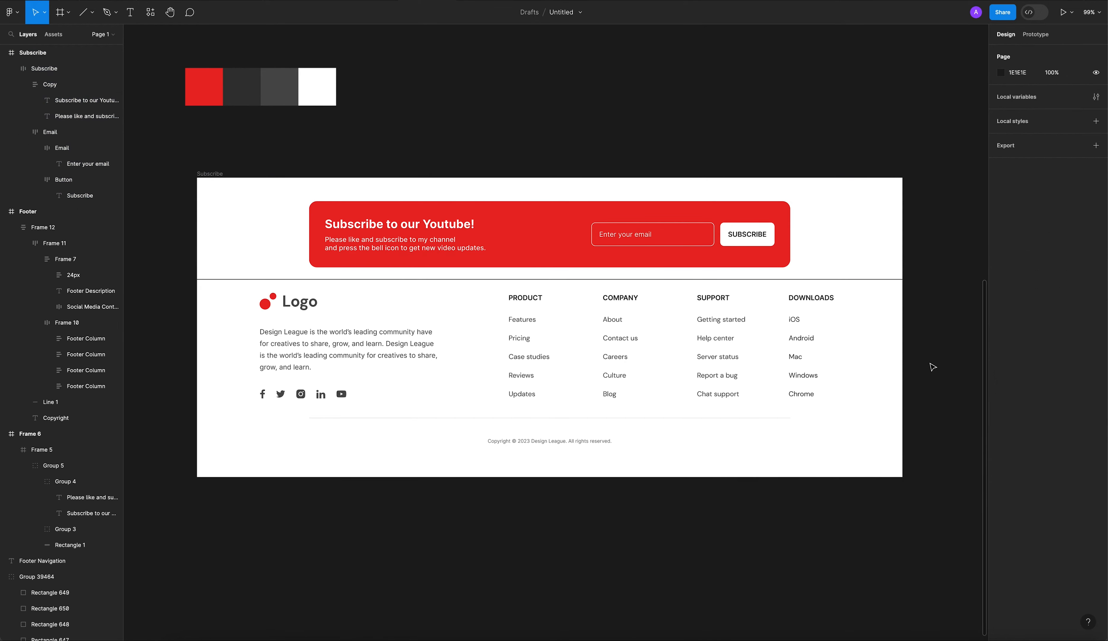
# Step: Set the Subscribe frame's drop shadow opacity to 10% to match the faint divider line above the copyright text
pyautogui.click(765, 417)
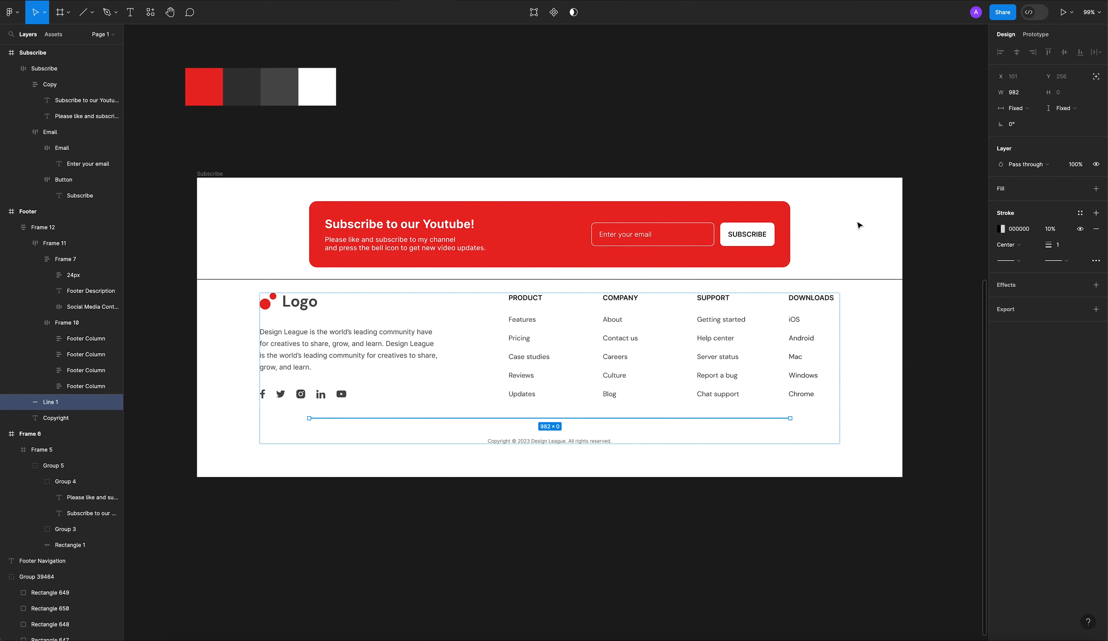
pyautogui.click(215, 173)
pyautogui.click(1095, 405)
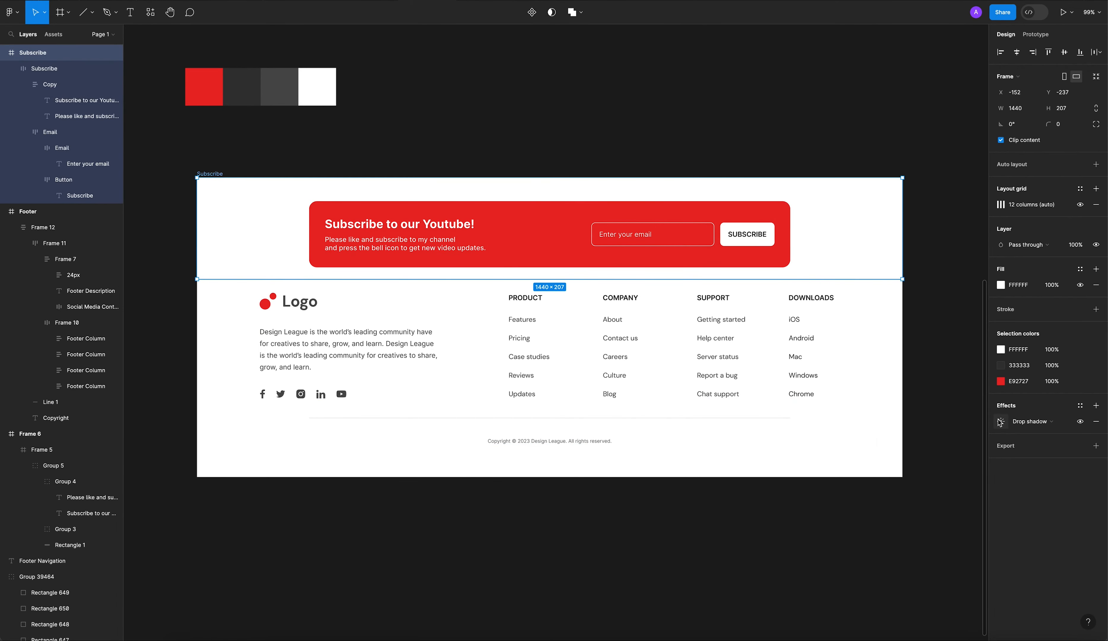
pyautogui.click(1000, 421)
pyautogui.click(934, 479)
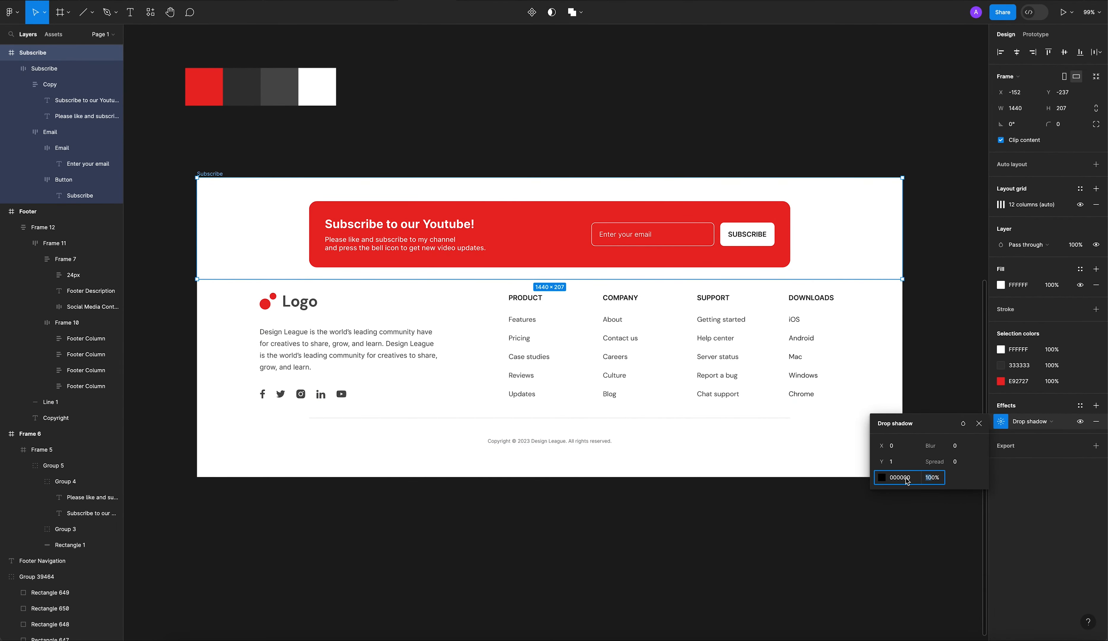
pyautogui.write('10')
pyautogui.press('Return')
pyautogui.click(943, 312)
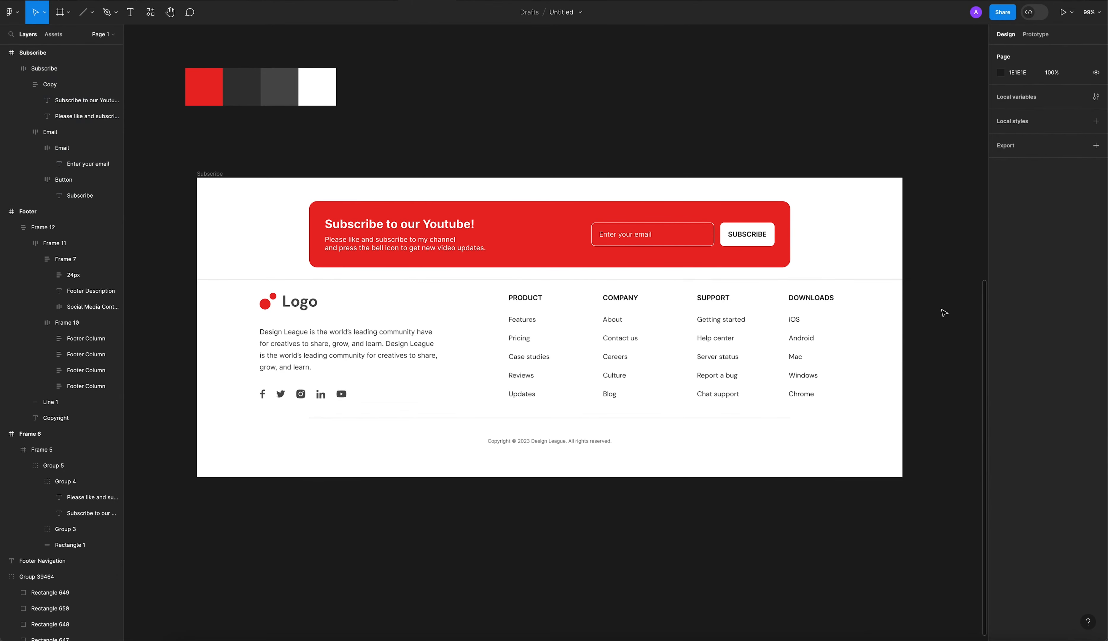
# Step: Wrap the Subscribe and Footer frames together in one new enclosing frame using Frame selection
pyautogui.click(215, 175)
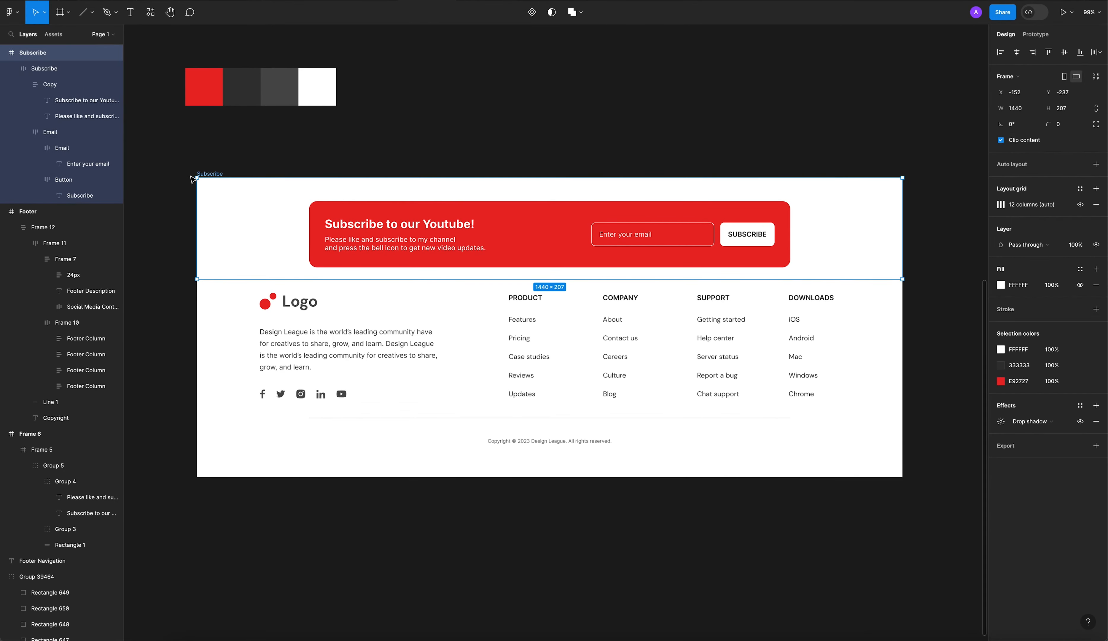
pyautogui.moveTo(174, 158); pyautogui.dragTo(922, 516)
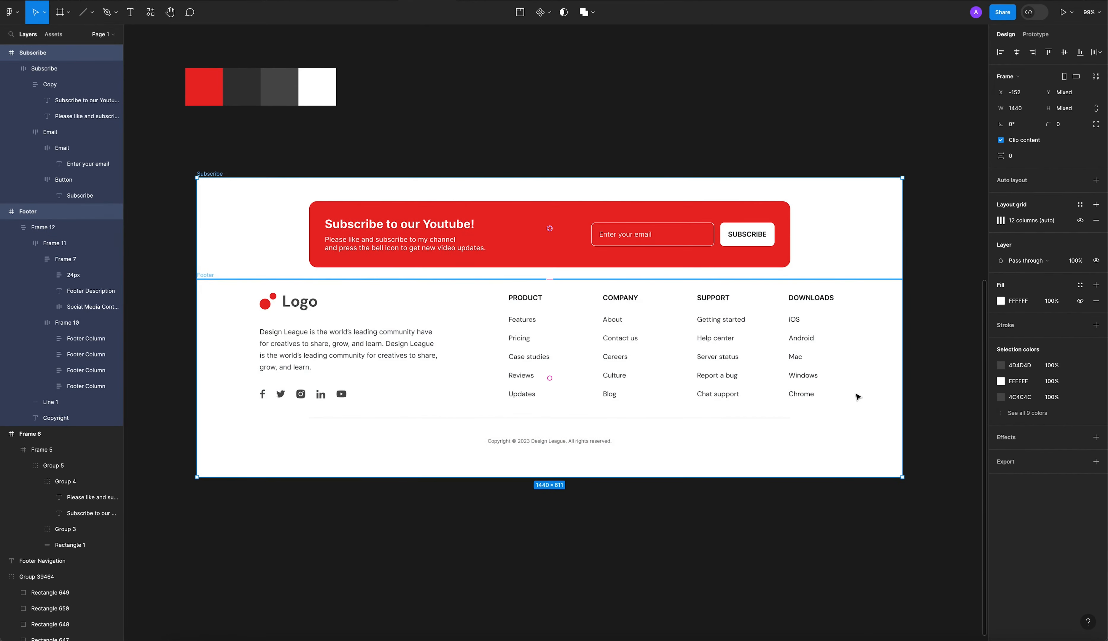
pyautogui.rightClick(858, 397)
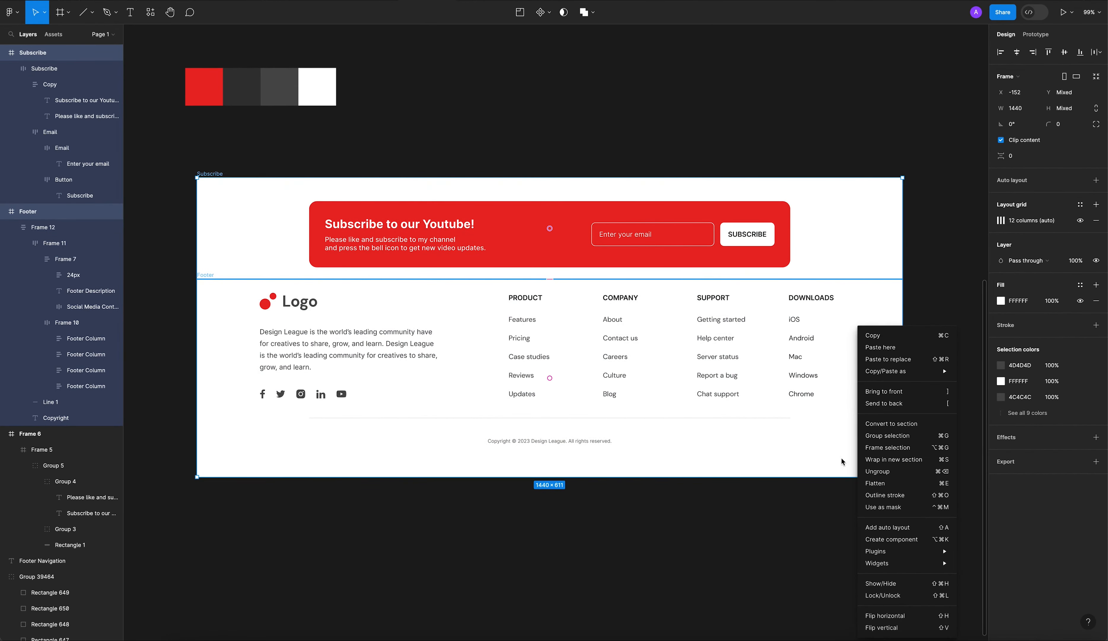
pyautogui.click(885, 447)
# Step: Rename the new enclosing frame to Footer
pyautogui.doubleClick(215, 174)
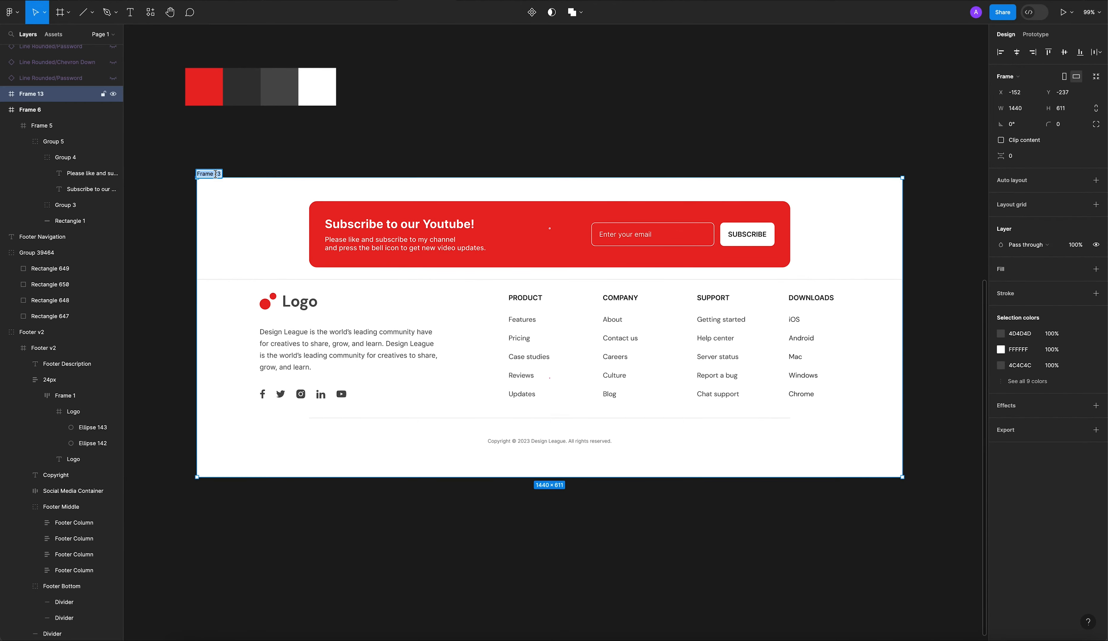
pyautogui.write('Footeer')
pyautogui.press('Return')
pyautogui.doubleClick(215, 174)
pyautogui.click(212, 174)
pyautogui.press('Return')
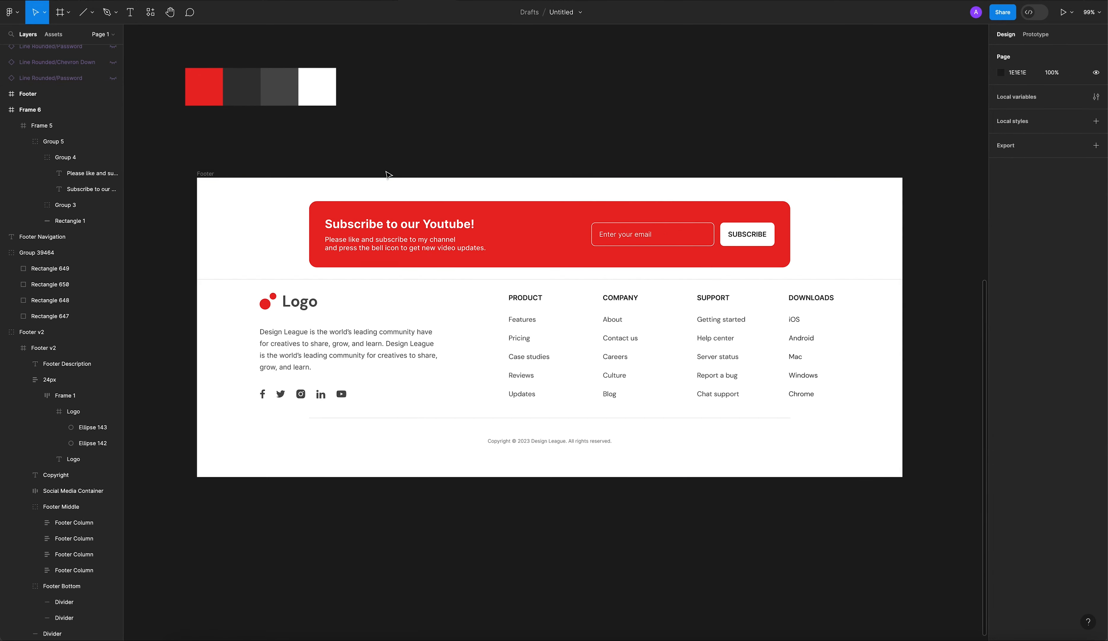
pyautogui.click(915, 157)
# Step: Try to shorten the outer Footer frame to a height of about 588 from its lower edge, and undo the resize
pyautogui.click(210, 180)
pyautogui.press('Return')
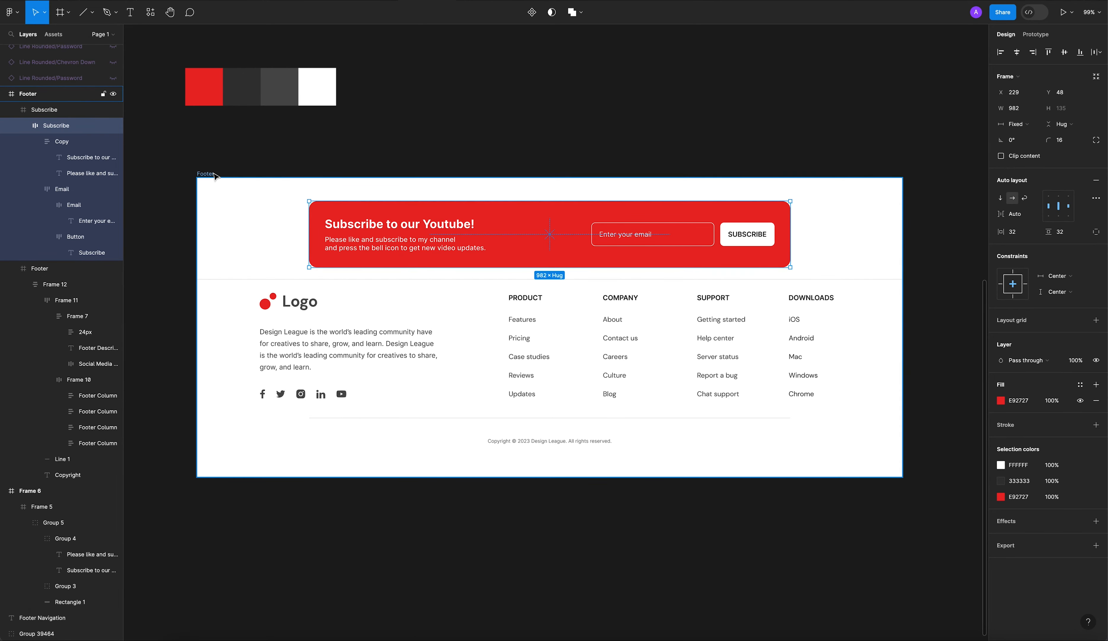
pyautogui.click(509, 455)
pyautogui.moveTo(495, 477); pyautogui.dragTo(497, 466)
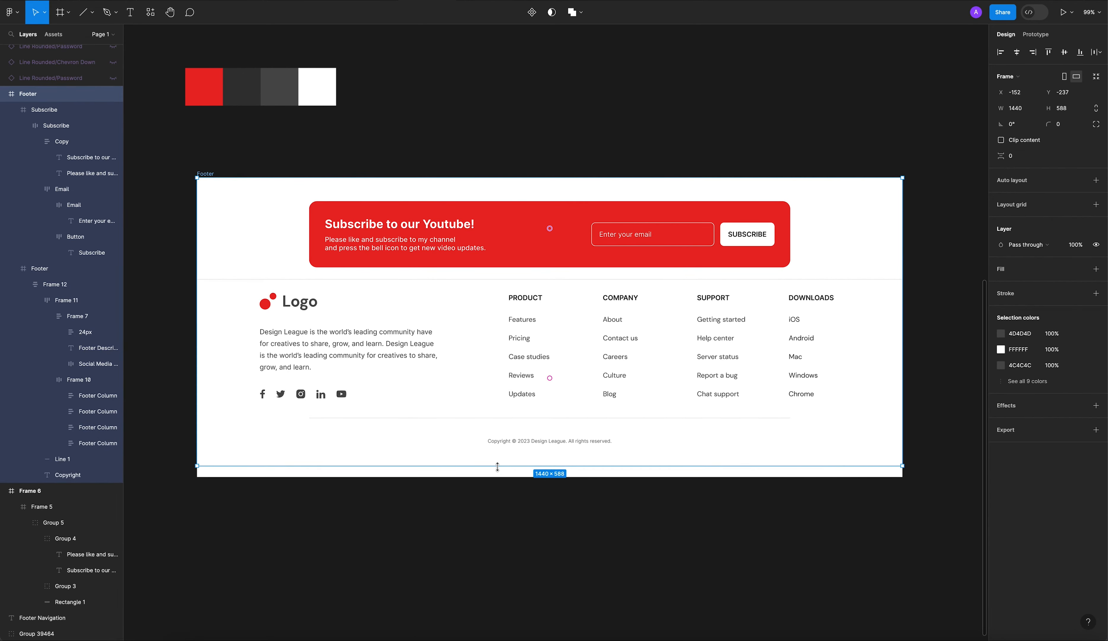
pyautogui.hotkey('ctrl', 'z')
pyautogui.click(380, 507)
# Step: Shorten the inner Footer frame from its lower edge to a height of about 373
pyautogui.click(447, 462)
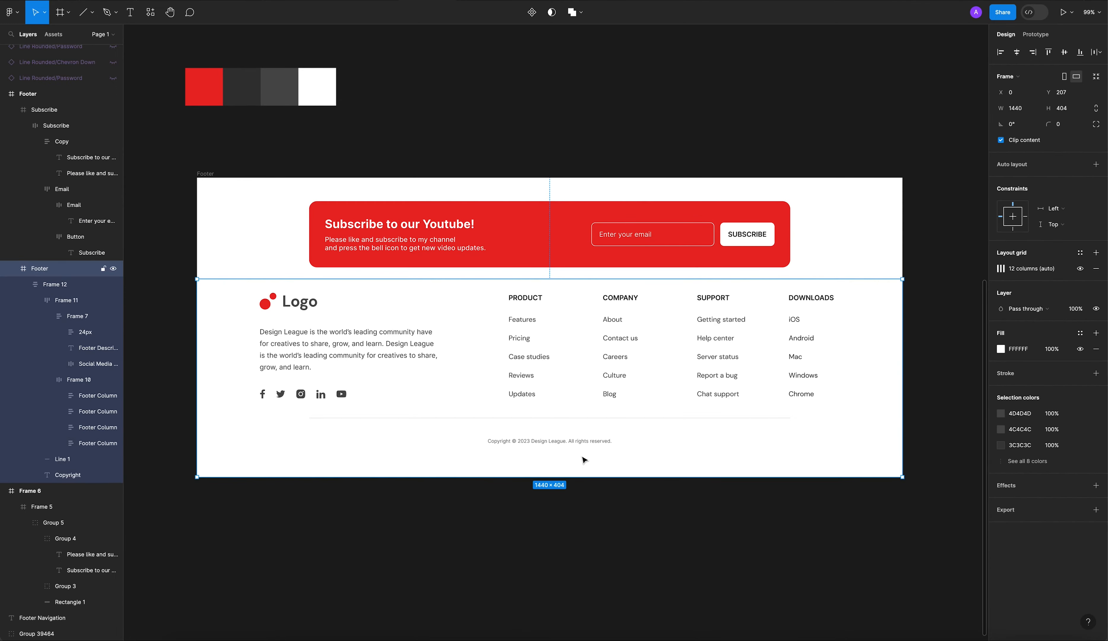
pyautogui.moveTo(547, 471); pyautogui.dragTo(547, 462)
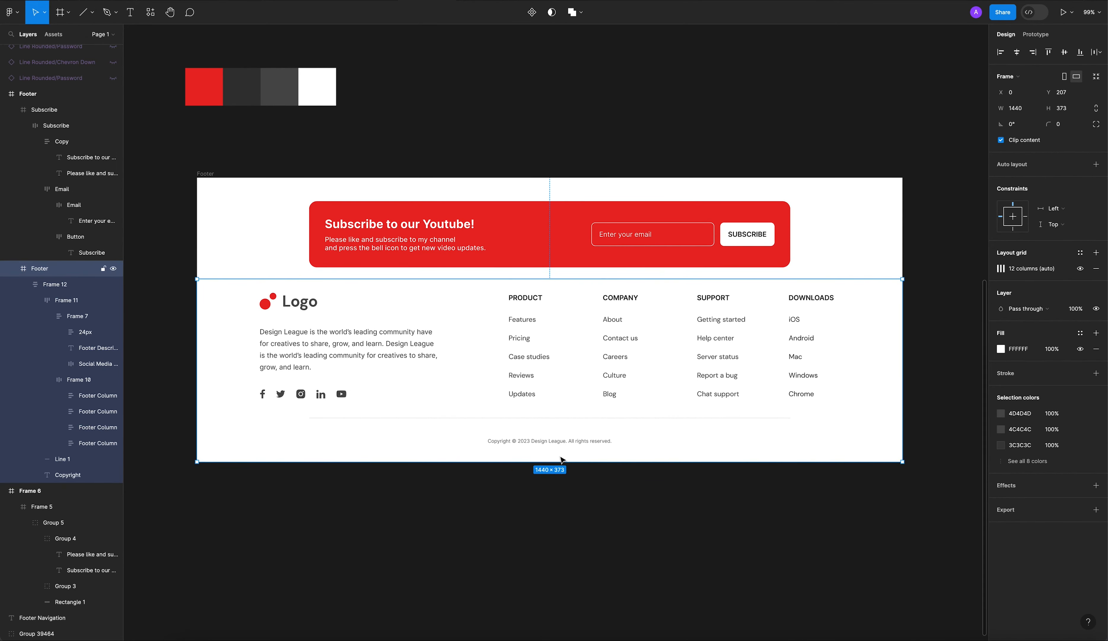
pyautogui.click(562, 441)
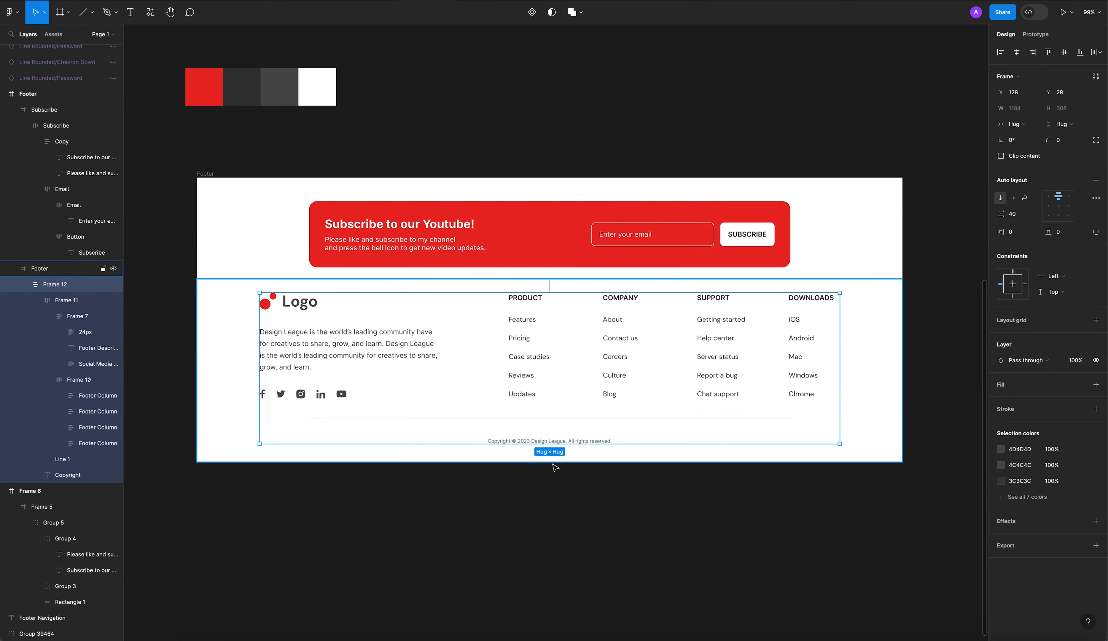
pyautogui.click(569, 461)
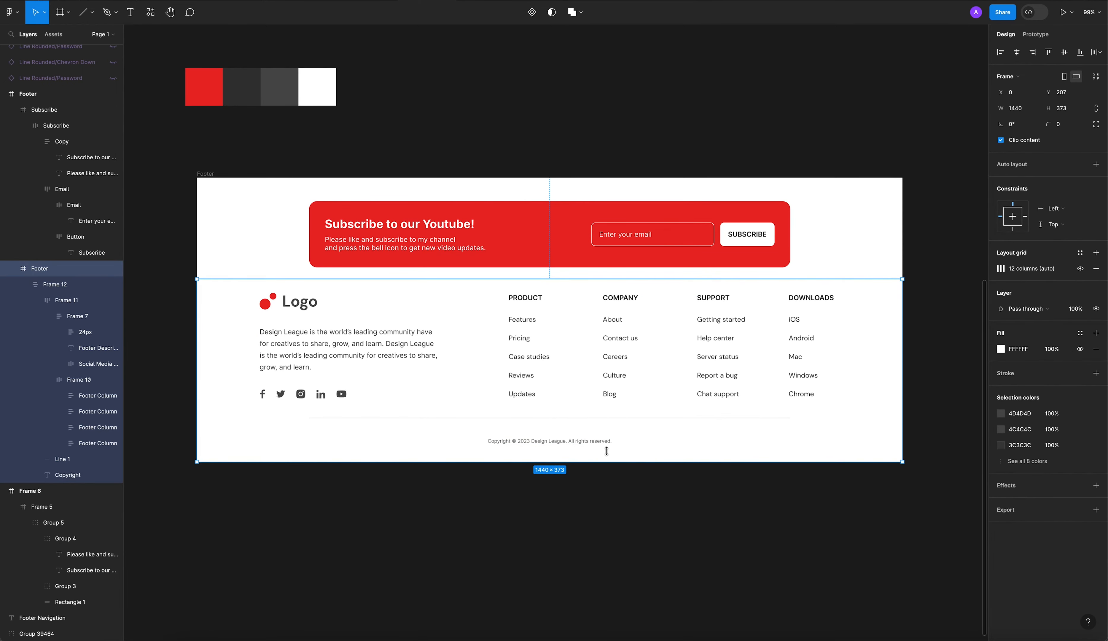
pyautogui.click(582, 441)
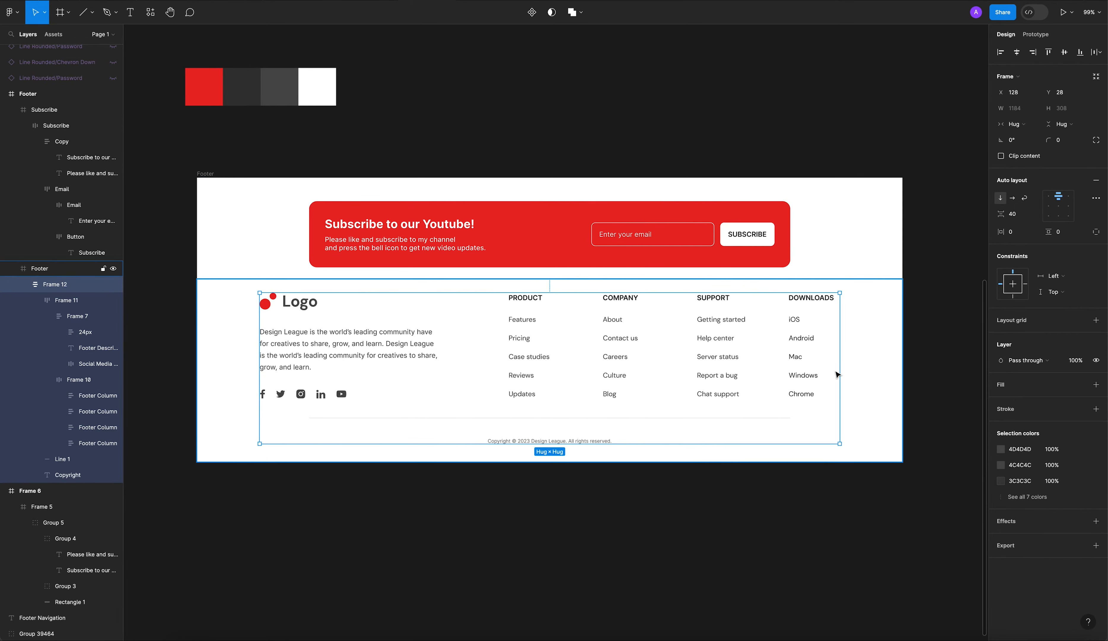
# Step: Increase the inner Footer frame's height by 10 to 383
pyautogui.click(875, 360)
pyautogui.click(1069, 113)
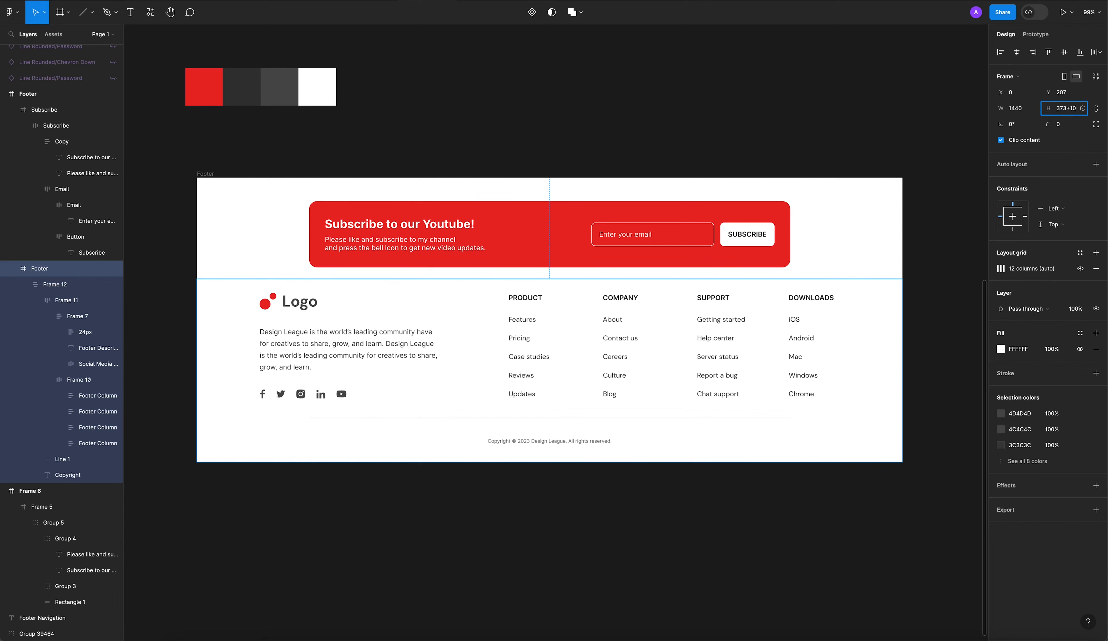
pyautogui.write('+10')
pyautogui.press('Return')
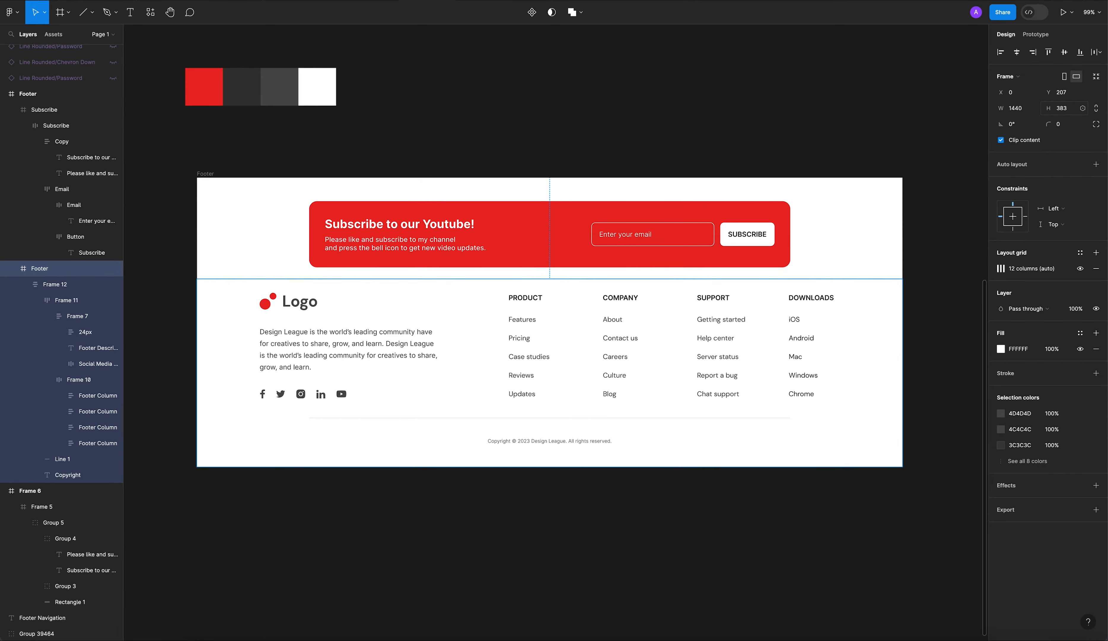
# Step: Adjust the inner Footer frame's height slightly to leave a 48 px gap below its content
pyautogui.click(556, 443)
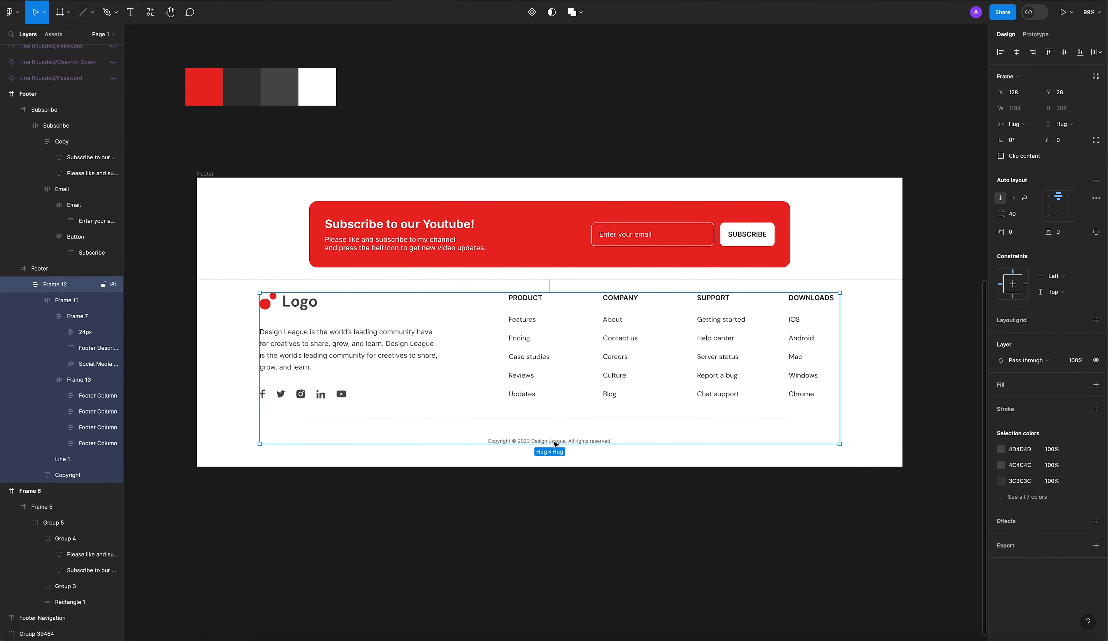
pyautogui.click(1082, 110)
pyautogui.click(867, 432)
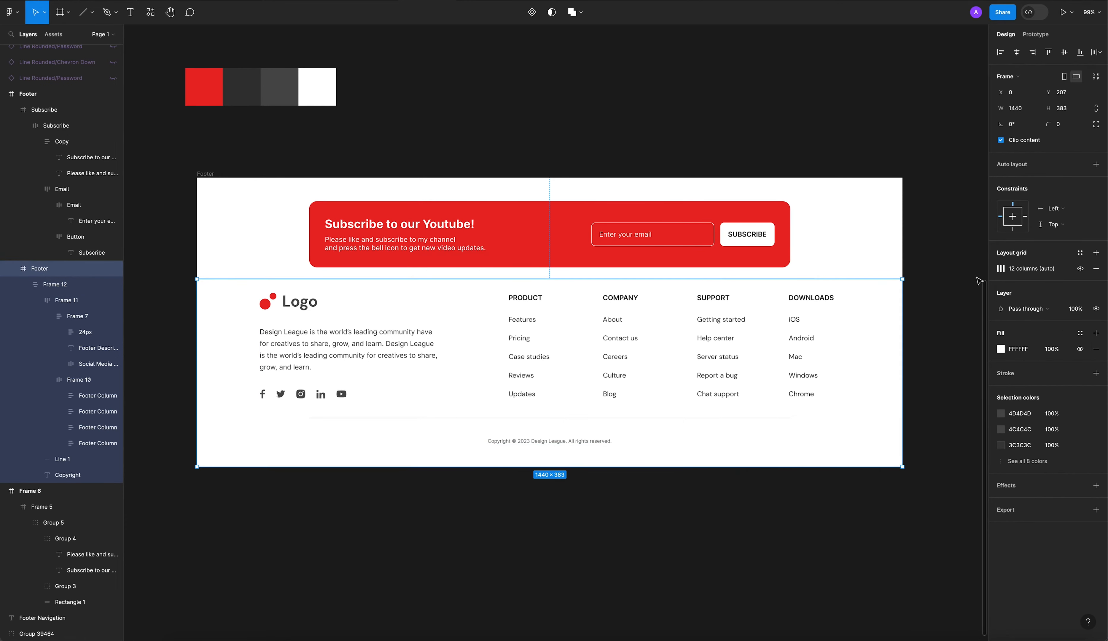
pyautogui.click(1070, 109)
pyautogui.press('Return')
pyautogui.click(589, 470)
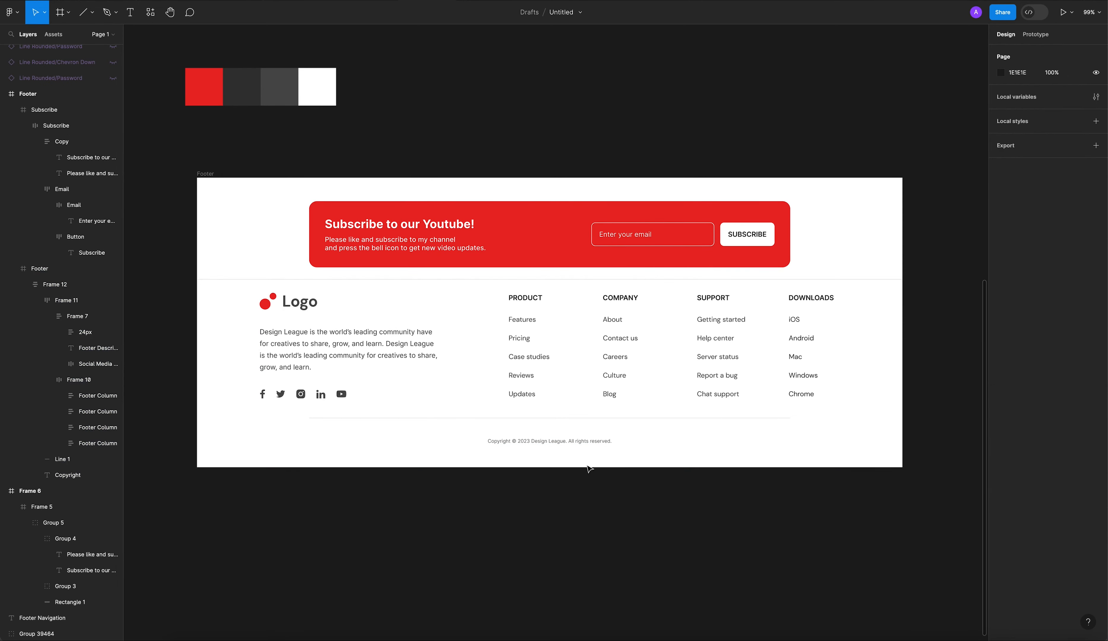
# Step: Check the spacing around the inner footer's content frame and nudge it up 4 px to Y 24
pyautogui.doubleClick(569, 428)
pyautogui.press('alt')
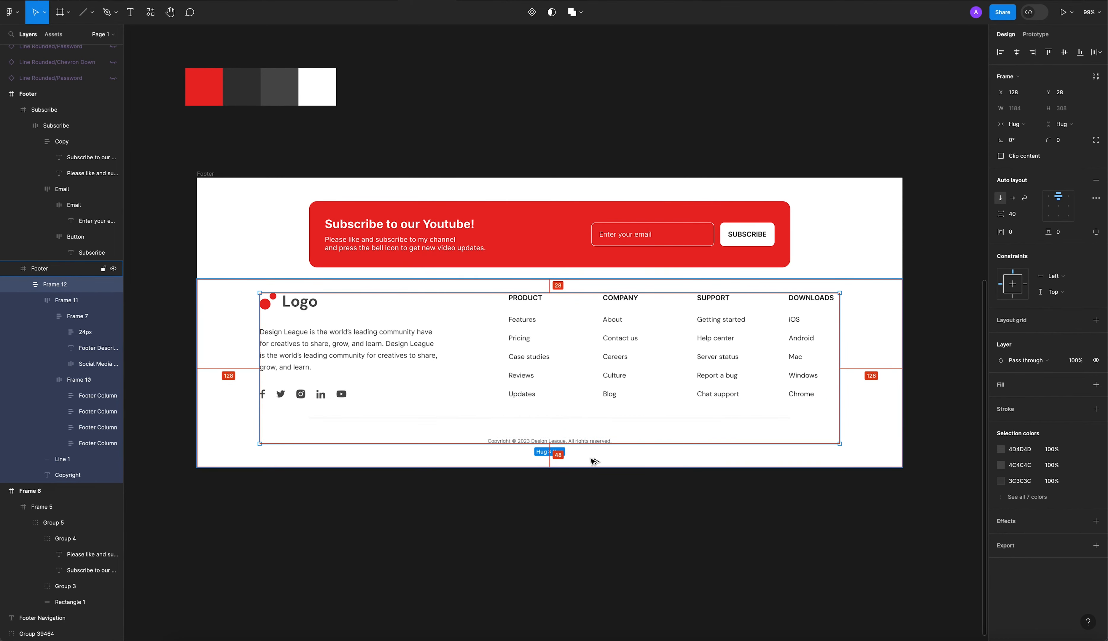
pyautogui.press('alt')
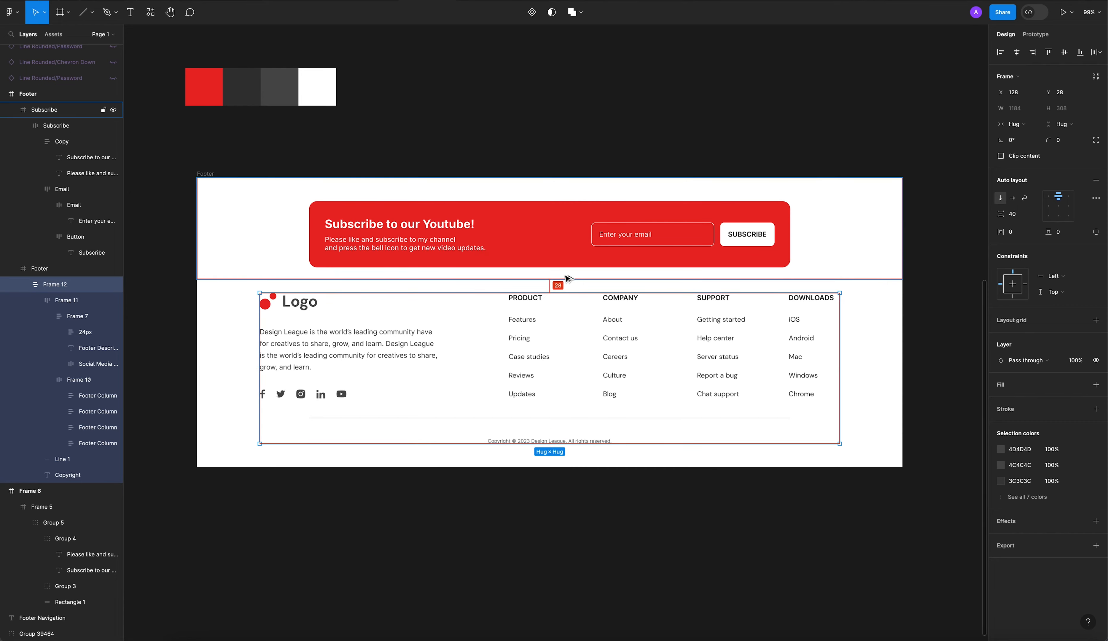
pyautogui.press('Up')
pyautogui.press('Up')
pyautogui.press('Up')
pyautogui.press('Up')
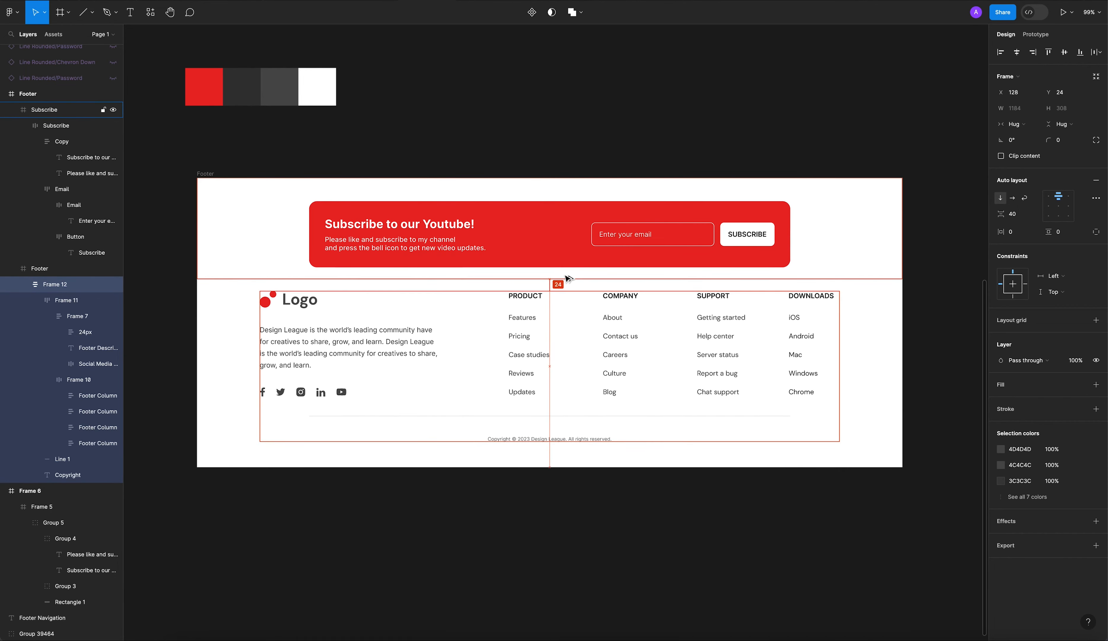
# Step: Set the inner Footer frame's height to 380 and check the spacing around its content frame
pyautogui.click(561, 527)
pyautogui.click(223, 293)
pyautogui.click(585, 441)
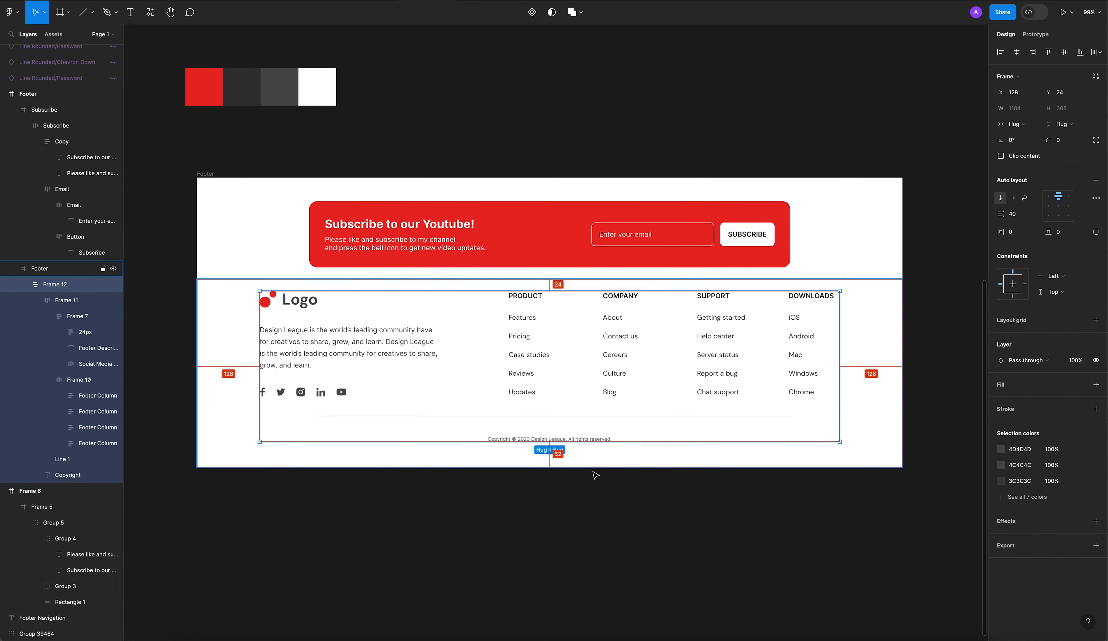
pyautogui.click(602, 458)
pyautogui.click(707, 523)
pyautogui.click(847, 449)
pyautogui.click(1068, 110)
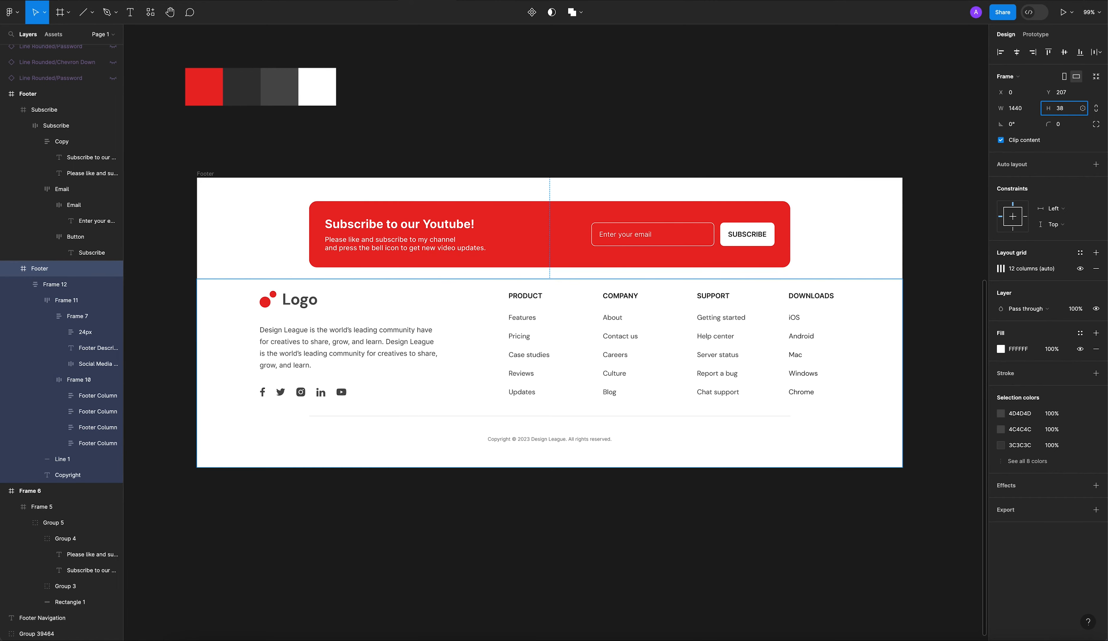
pyautogui.press('Return')
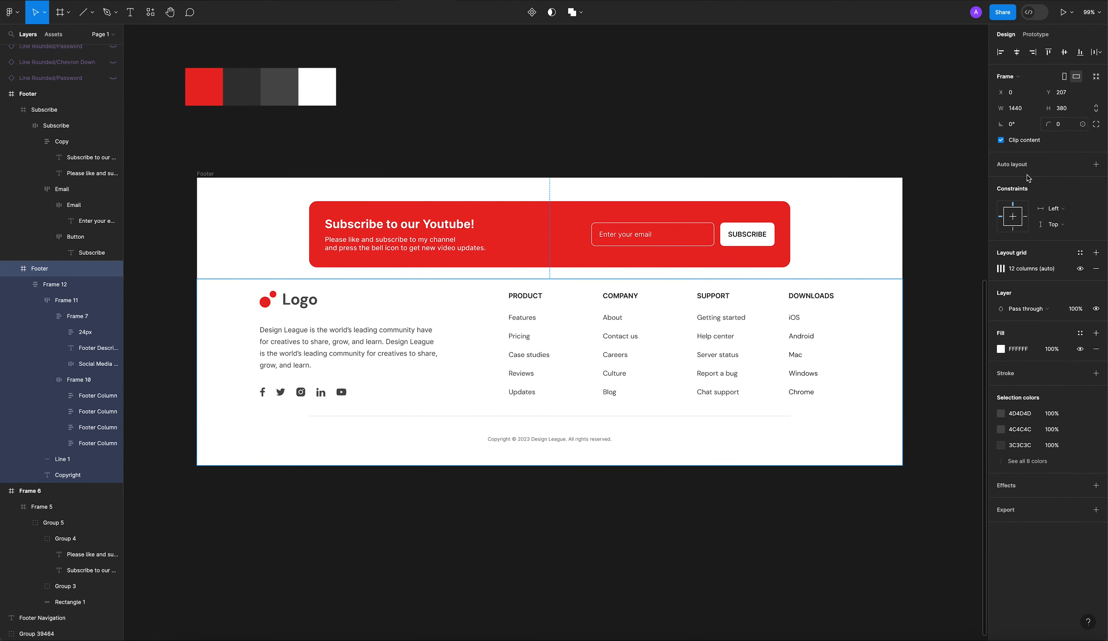
pyautogui.click(615, 533)
pyautogui.doubleClick(588, 439)
pyautogui.press('alt')
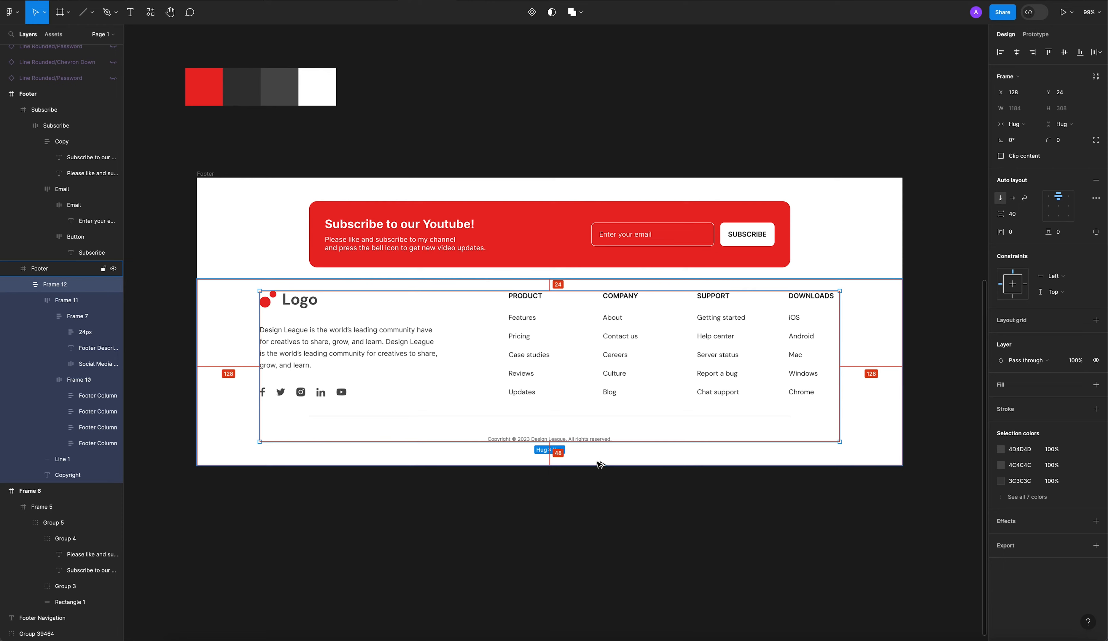
pyautogui.click(235, 416)
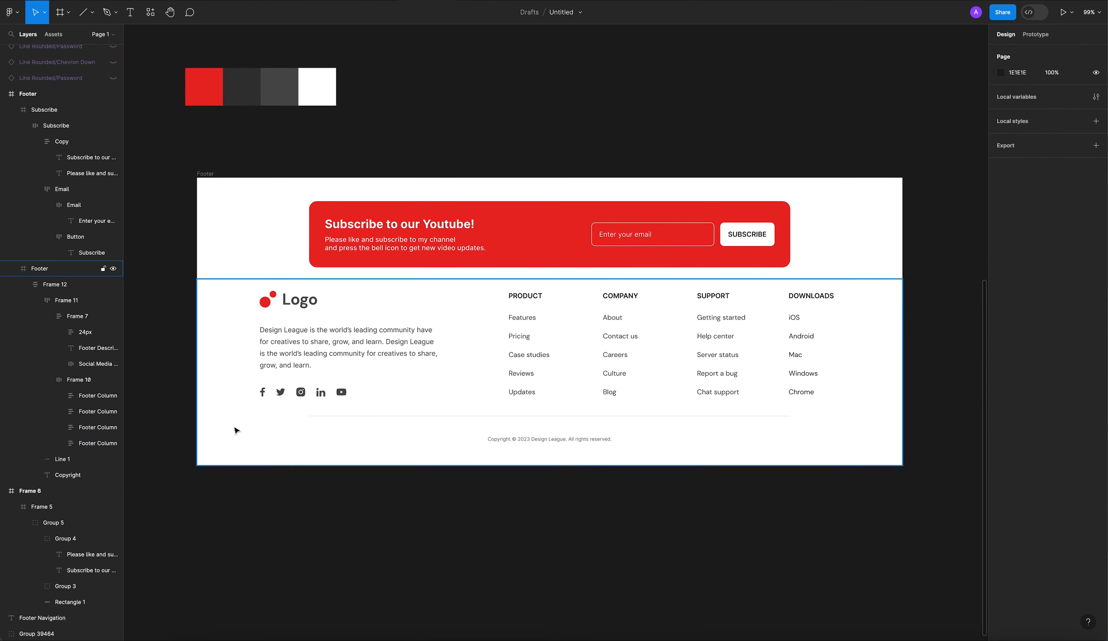
# Step: Shorten the outer Footer frame so its lower edge meets the inner Footer frame's lower edge
pyautogui.click(210, 173)
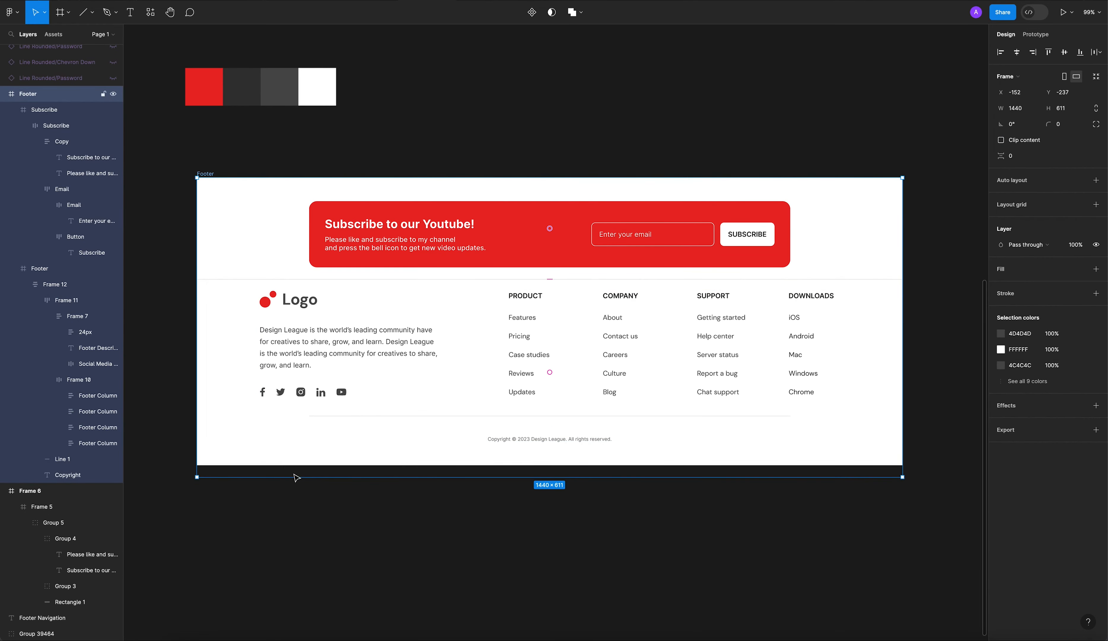
pyautogui.moveTo(294, 472); pyautogui.dragTo(292, 465)
pyautogui.click(433, 547)
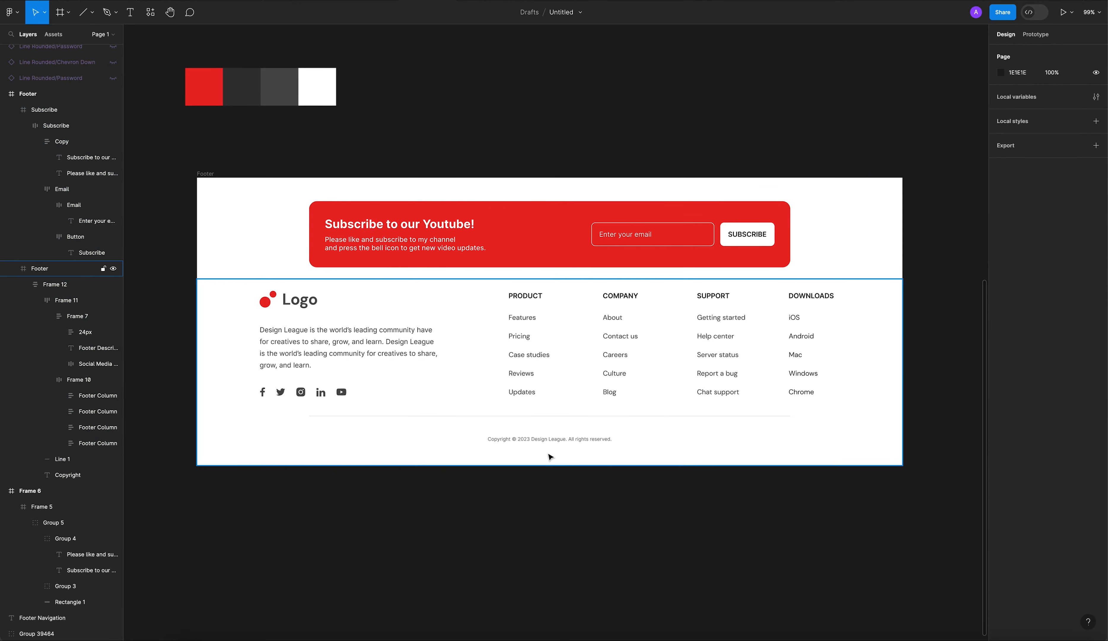
# Step: Check the spacing from the copyright text to the divider line, around the footer description, and around the red Subscribe banner
pyautogui.doubleClick(550, 441)
pyautogui.doubleClick(550, 441)
pyautogui.press('alt')
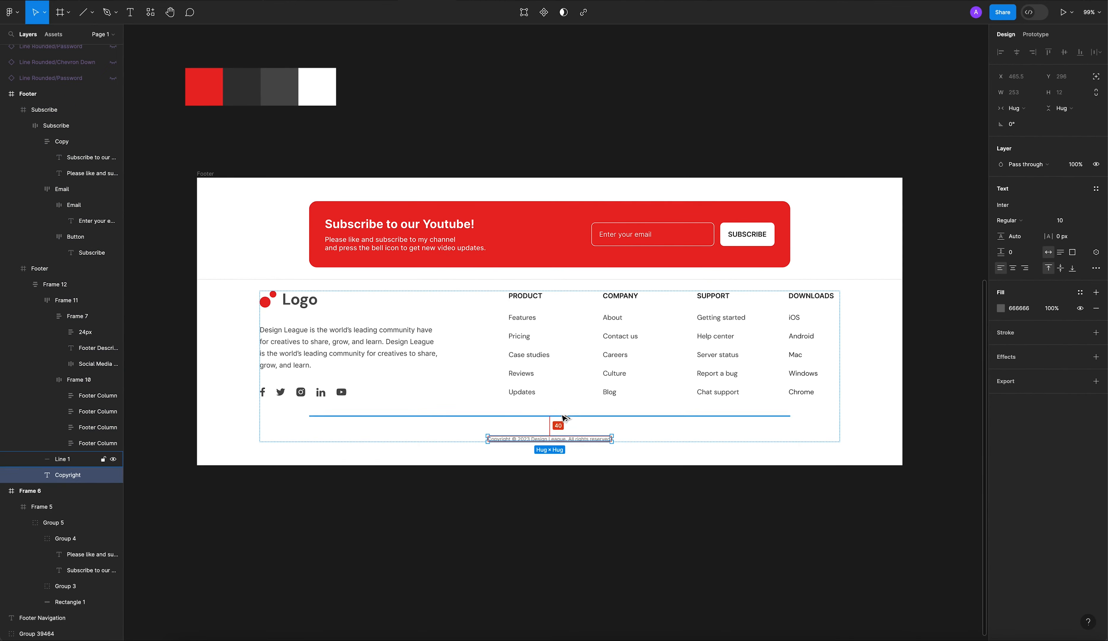
pyautogui.click(573, 502)
pyautogui.doubleClick(336, 322)
pyautogui.doubleClick(336, 322)
pyautogui.press('alt')
pyautogui.click(655, 473)
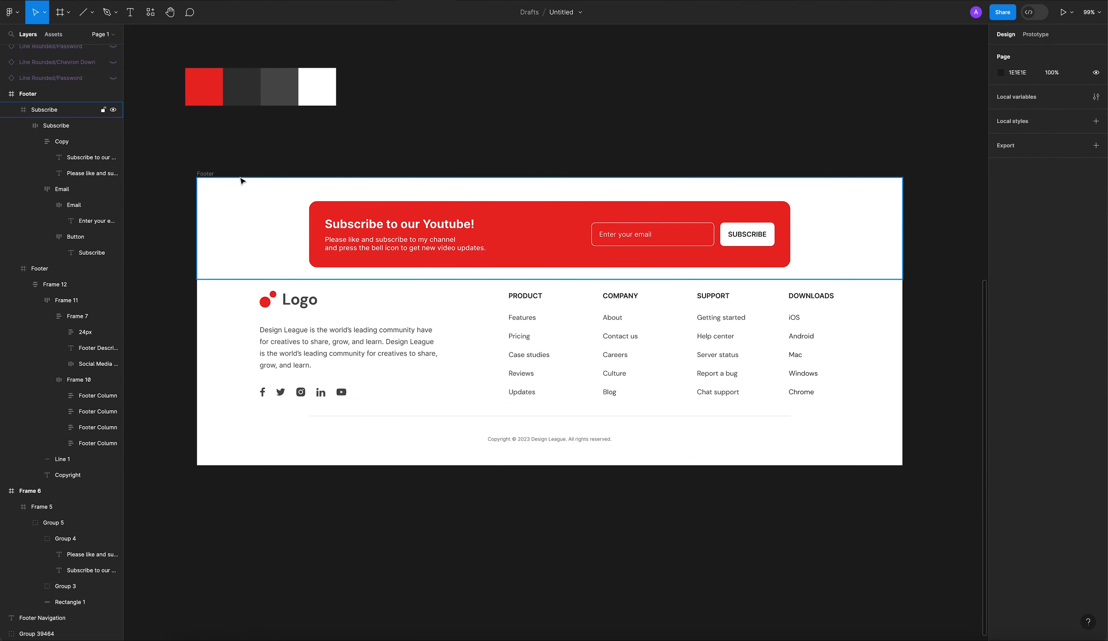
pyautogui.doubleClick(551, 237)
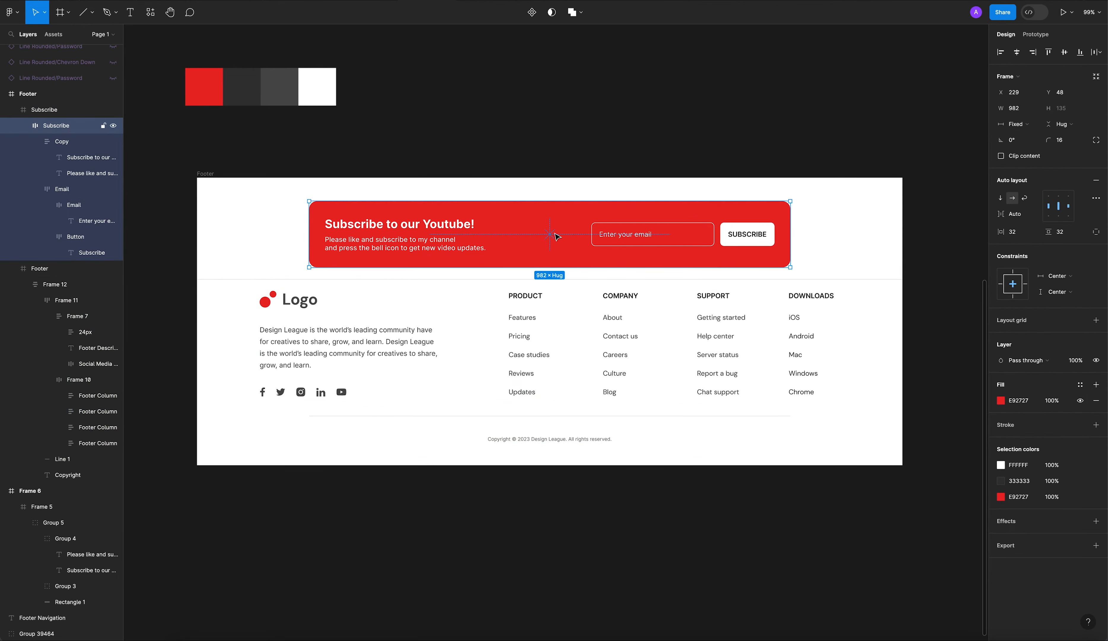
pyautogui.press('alt')
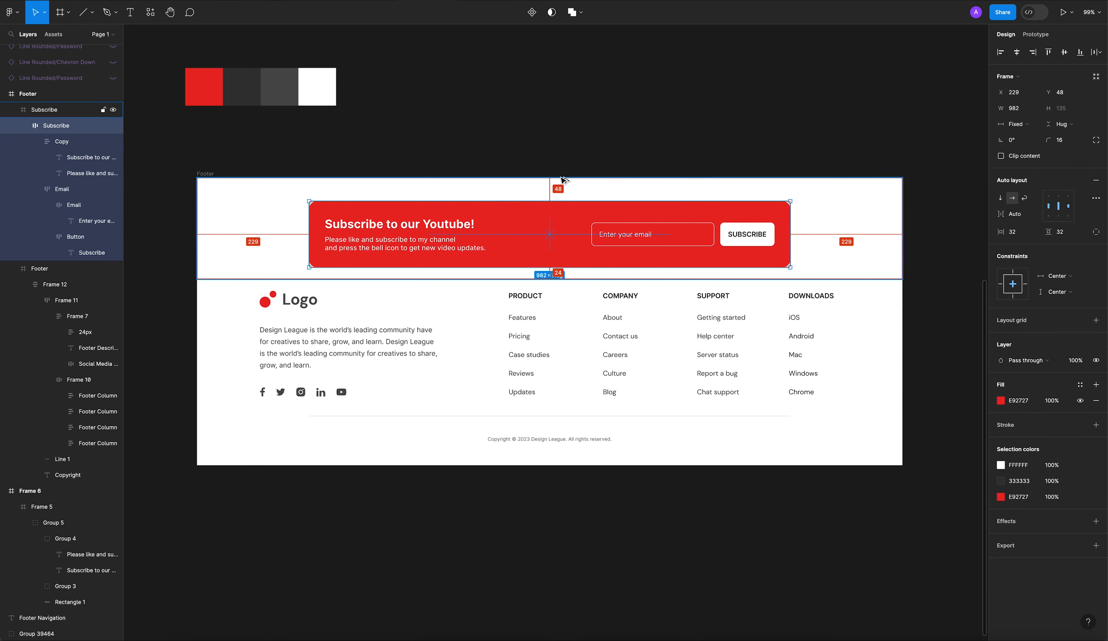
# Step: Examine the layout of the inner Footer frame, its content frame, copyright text and divider line, and the outer Subscribe frame
pyautogui.click(565, 425)
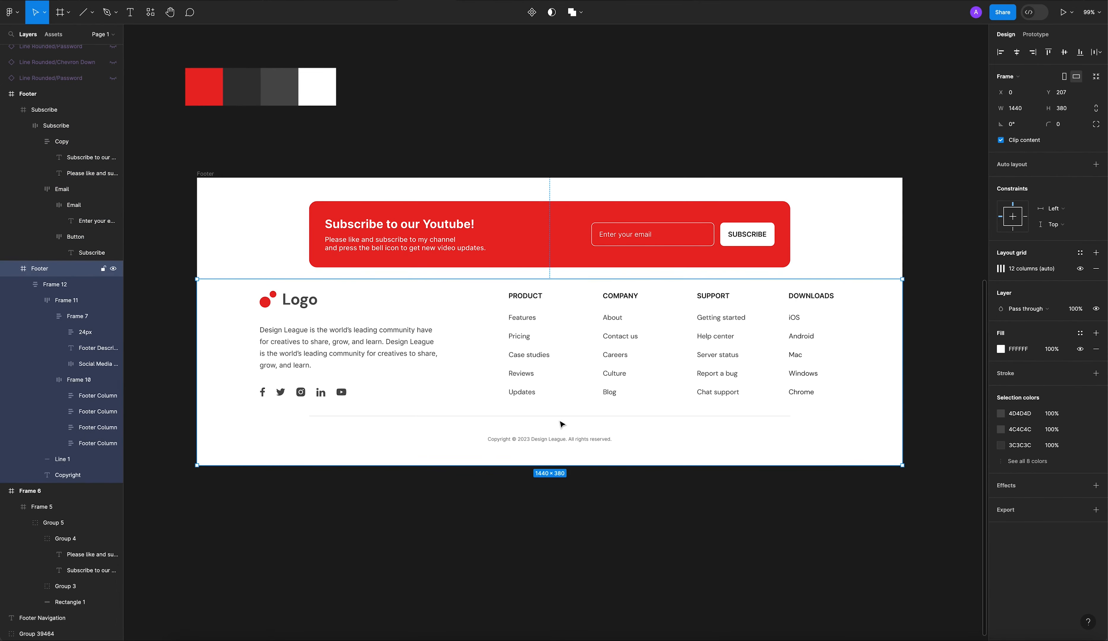
pyautogui.press('alt')
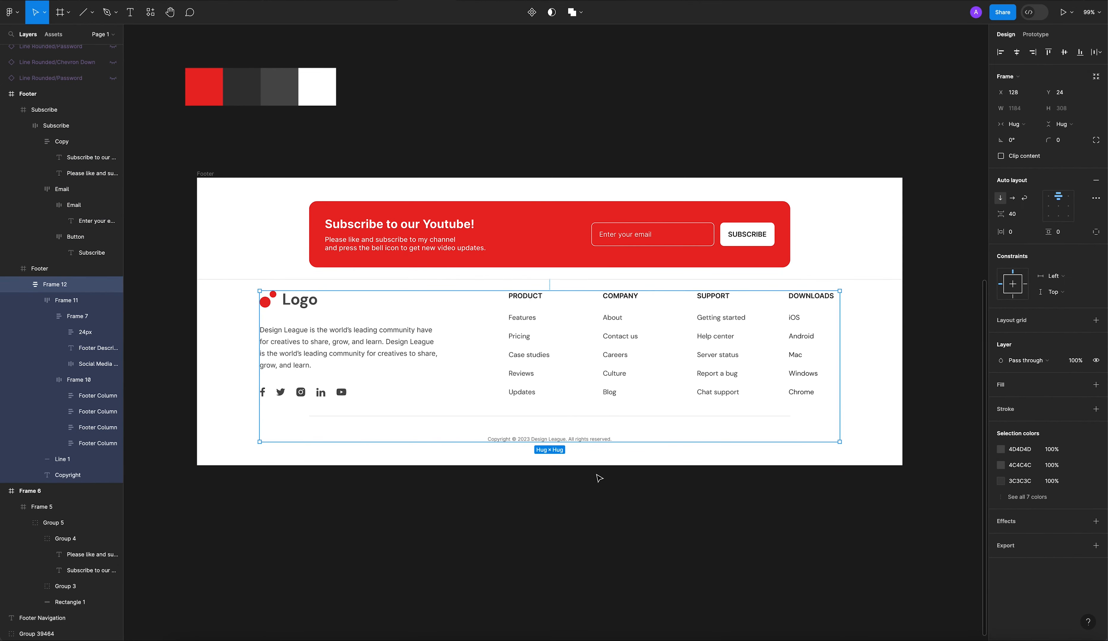
pyautogui.click(598, 461)
pyautogui.click(592, 515)
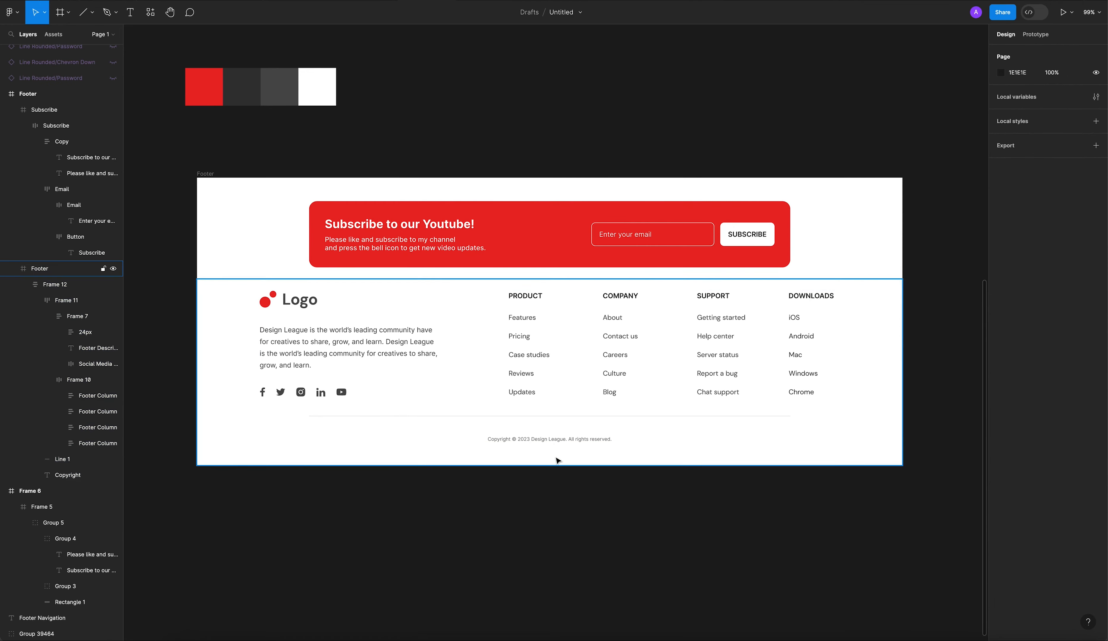
pyautogui.click(563, 439)
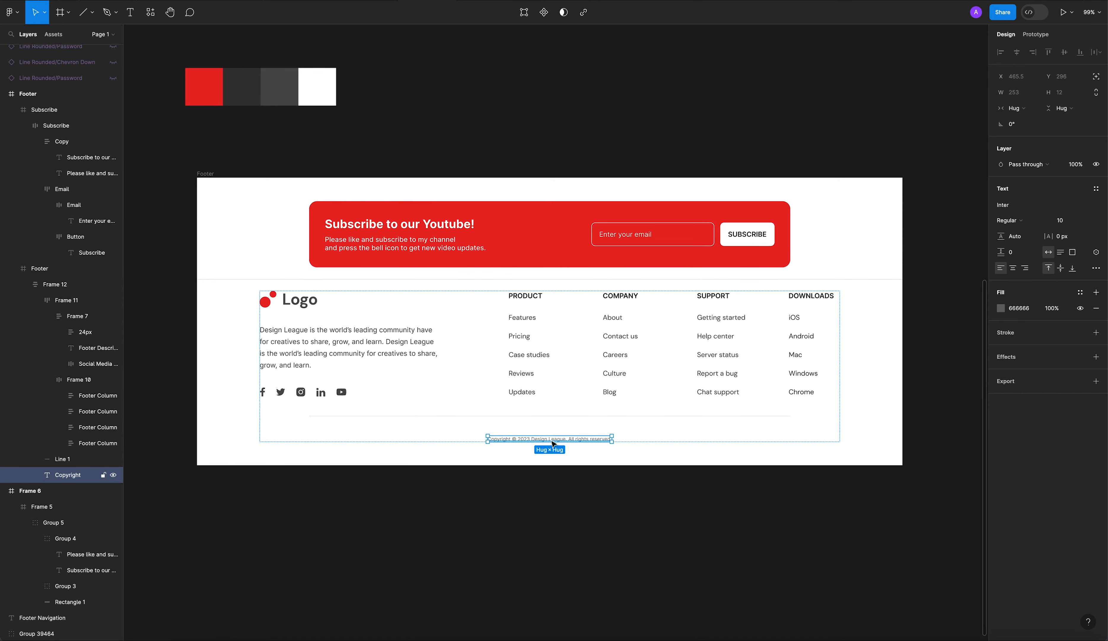
pyautogui.press('Escape')
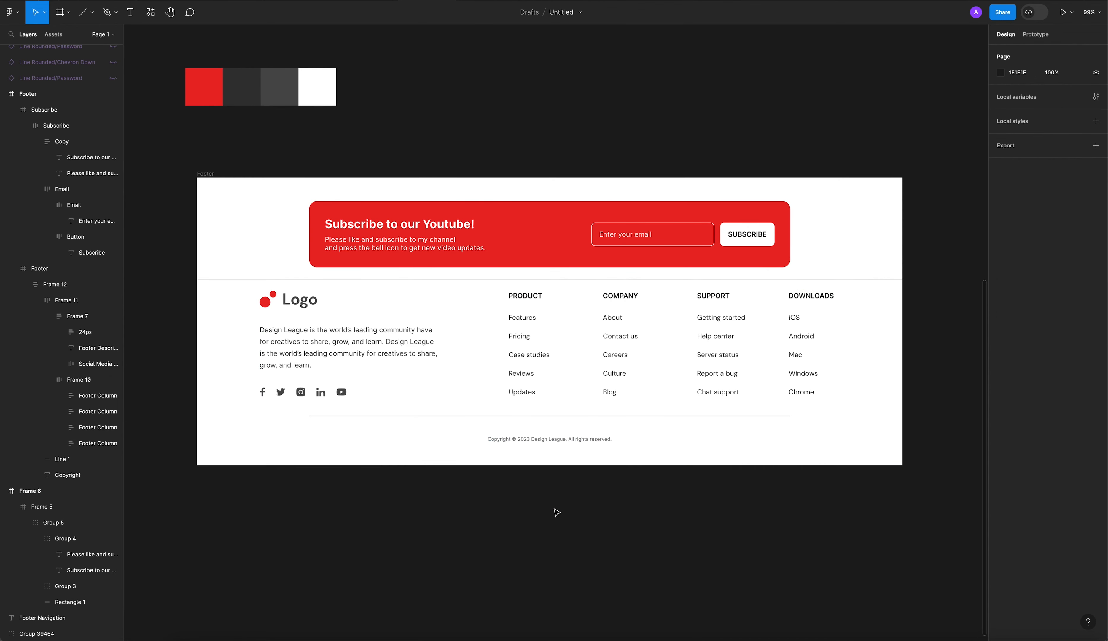
pyautogui.click(679, 417)
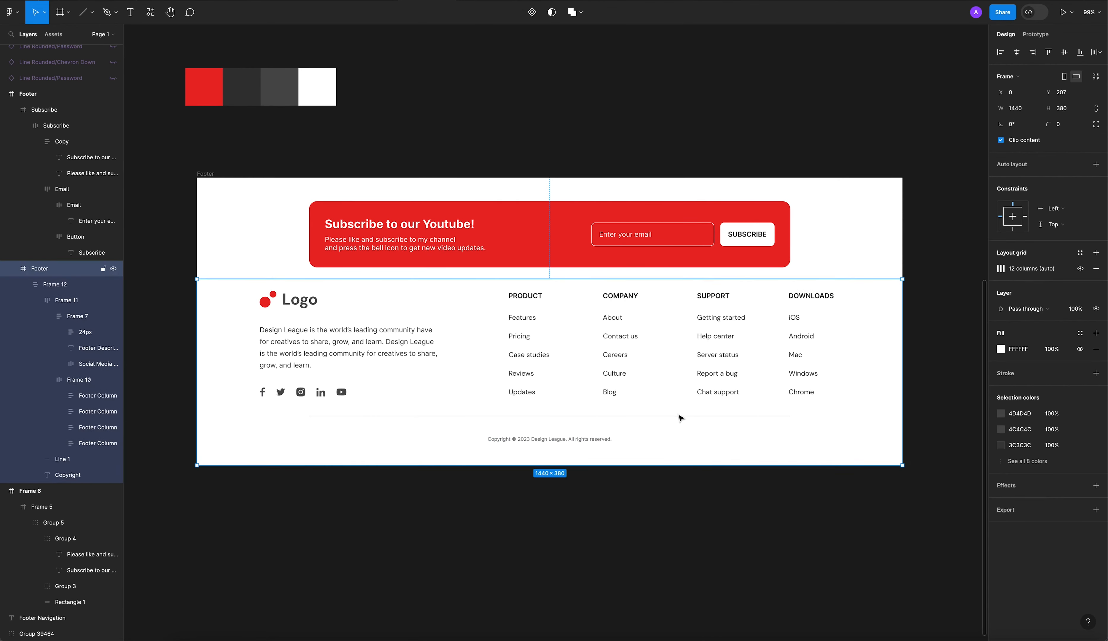
pyautogui.click(679, 416)
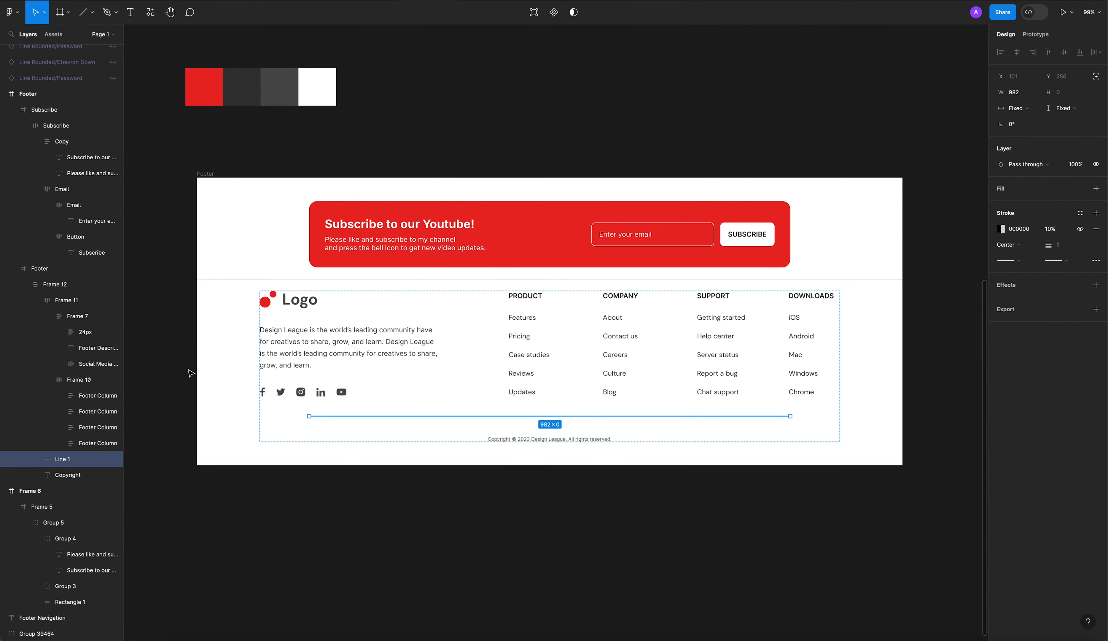
pyautogui.click(465, 529)
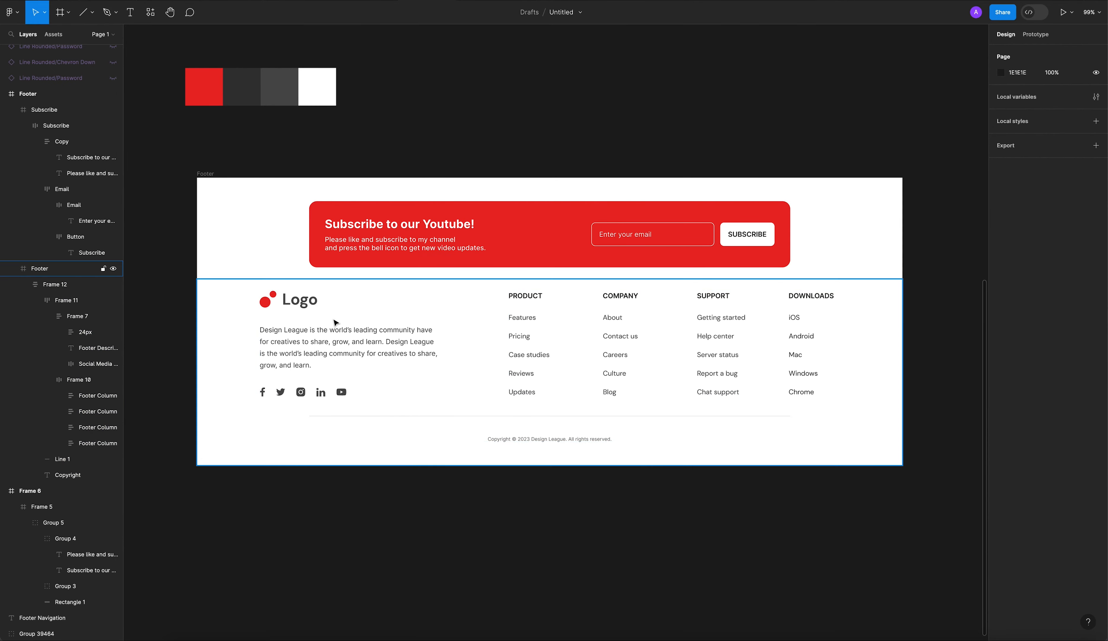
pyautogui.click(324, 283)
pyautogui.click(181, 291)
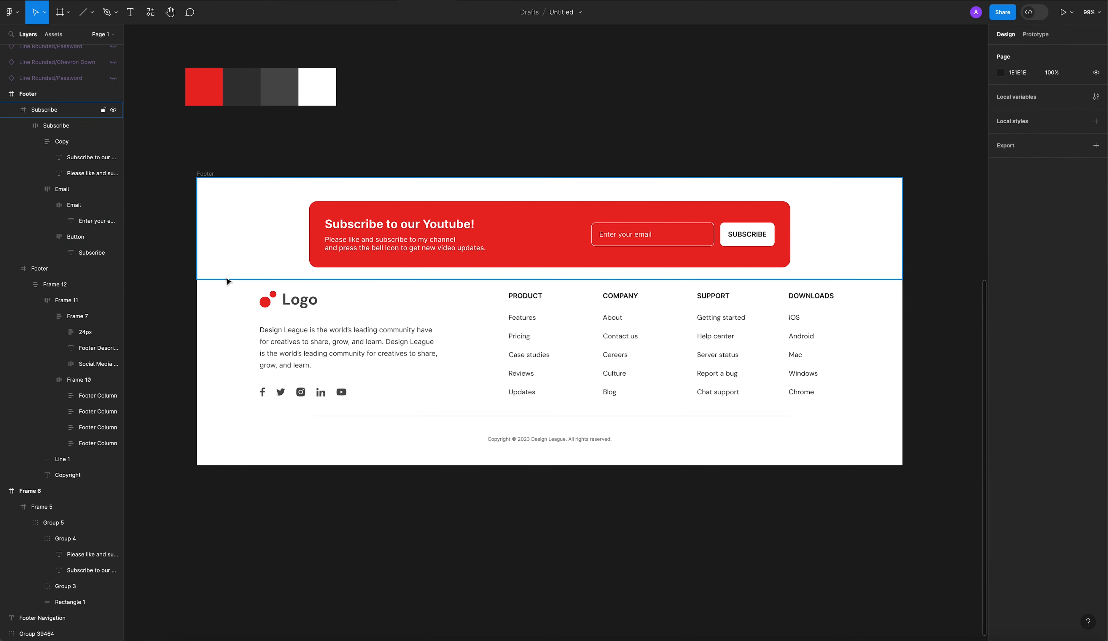
pyautogui.click(237, 259)
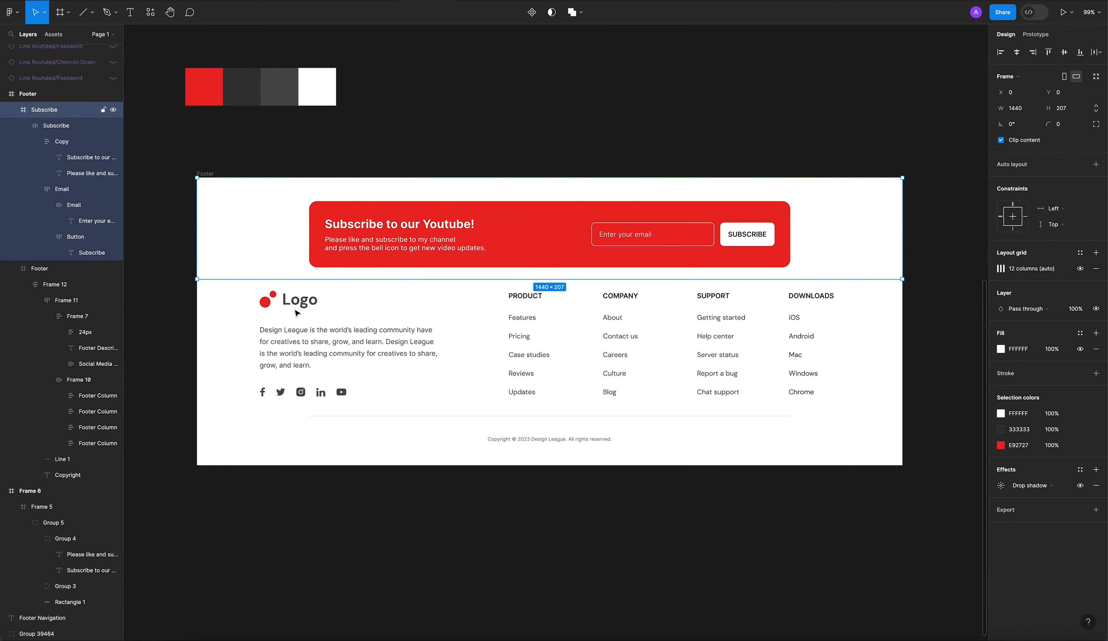
# Step: Set the divider line above the copyright text to fill its container's width
pyautogui.click(352, 417)
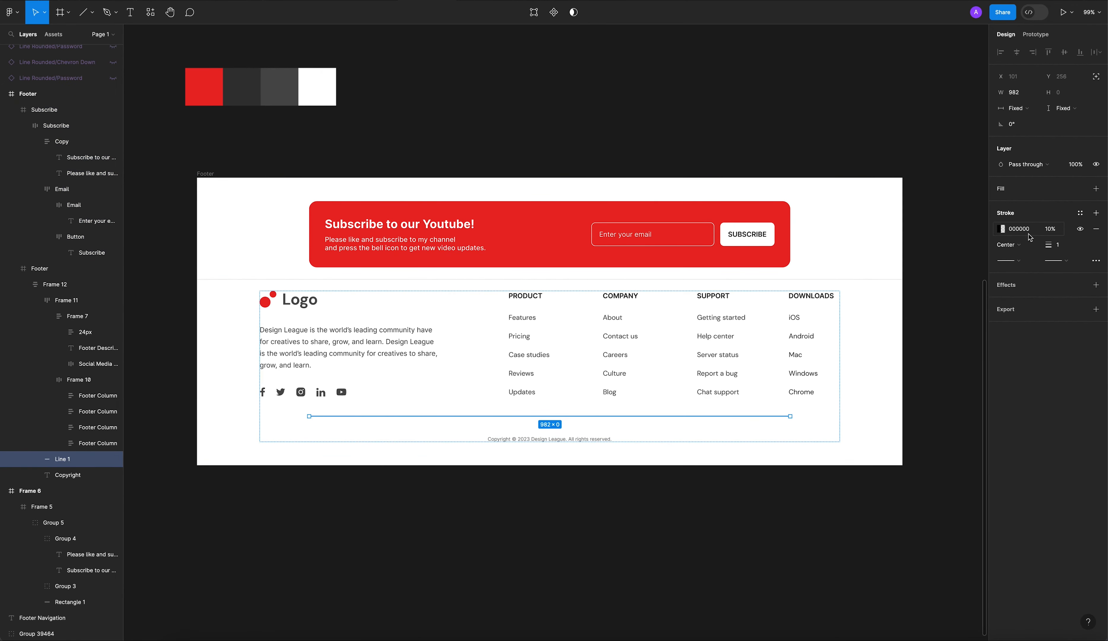
pyautogui.click(1029, 109)
pyautogui.click(1038, 129)
pyautogui.click(490, 471)
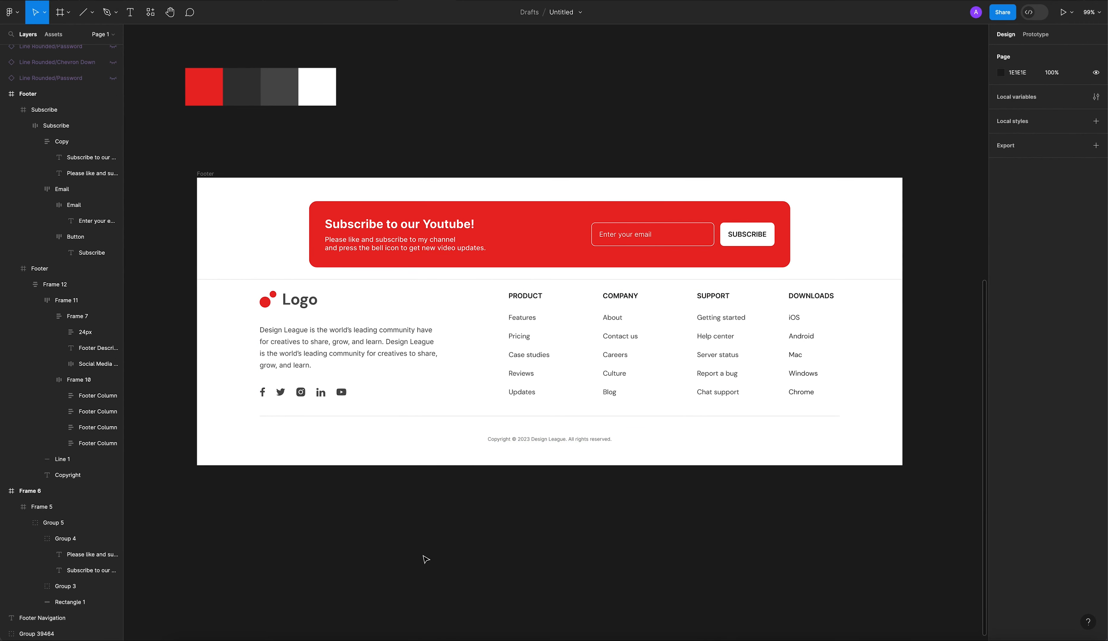
# Step: Inspect the alignment of the divider line with the frame holding the four footer link columns
pyautogui.click(385, 418)
pyautogui.moveTo(311, 418); pyautogui.dragTo(313, 445)
pyautogui.click(596, 601)
pyautogui.click(855, 302)
pyautogui.doubleClick(532, 303)
pyautogui.doubleClick(532, 303)
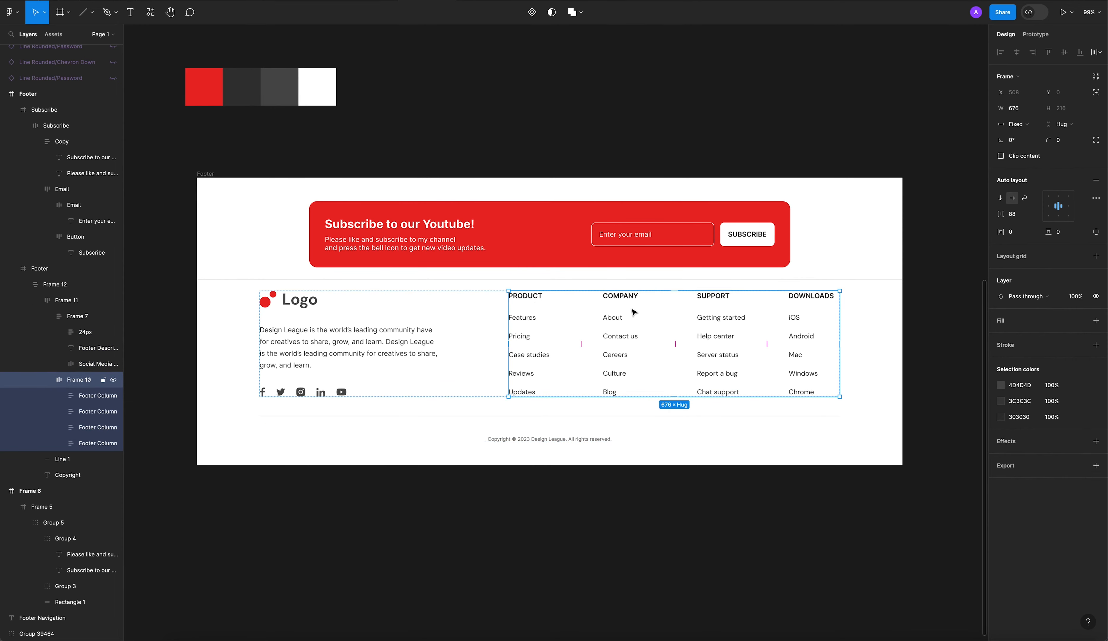
pyautogui.click(578, 484)
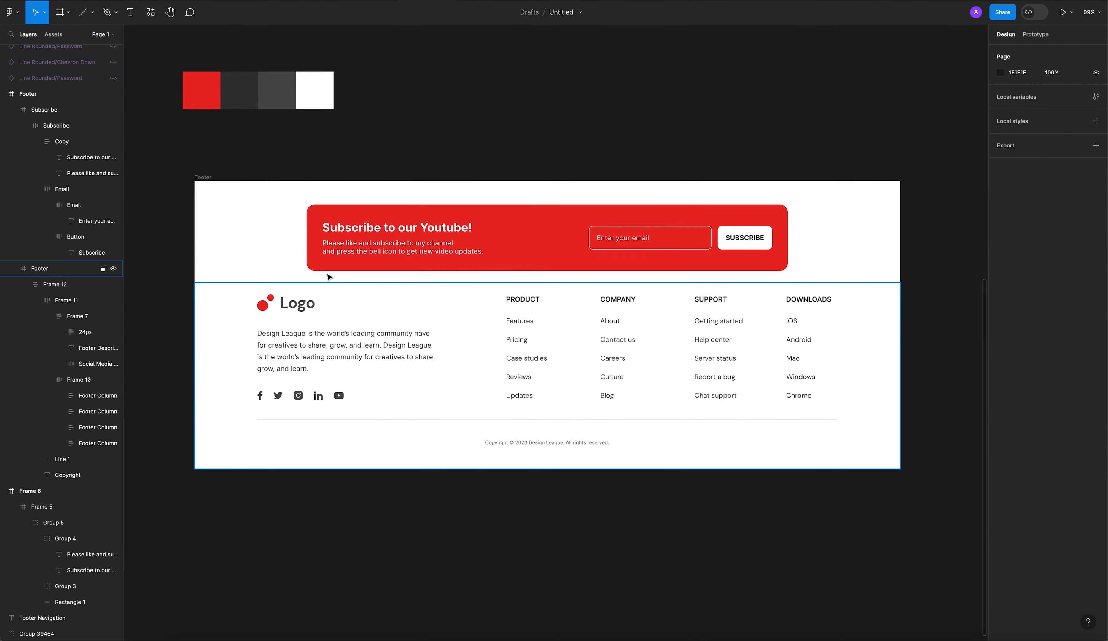
pyautogui.click(205, 175)
pyautogui.moveTo(226, 217); pyautogui.dragTo(232, 218)
pyautogui.hotkey('ctrl', 'z')
pyautogui.click(598, 547)
# Step: Examine the layer nesting of the inner Footer frame, Frame 12 and Frame 11
pyautogui.click(341, 328)
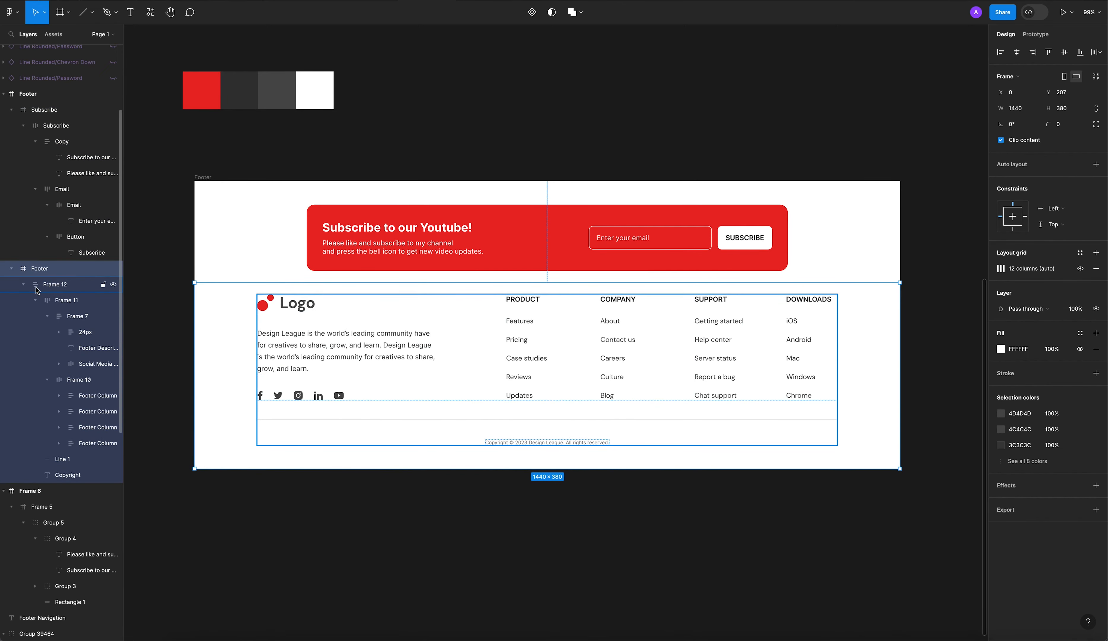
pyautogui.click(25, 284)
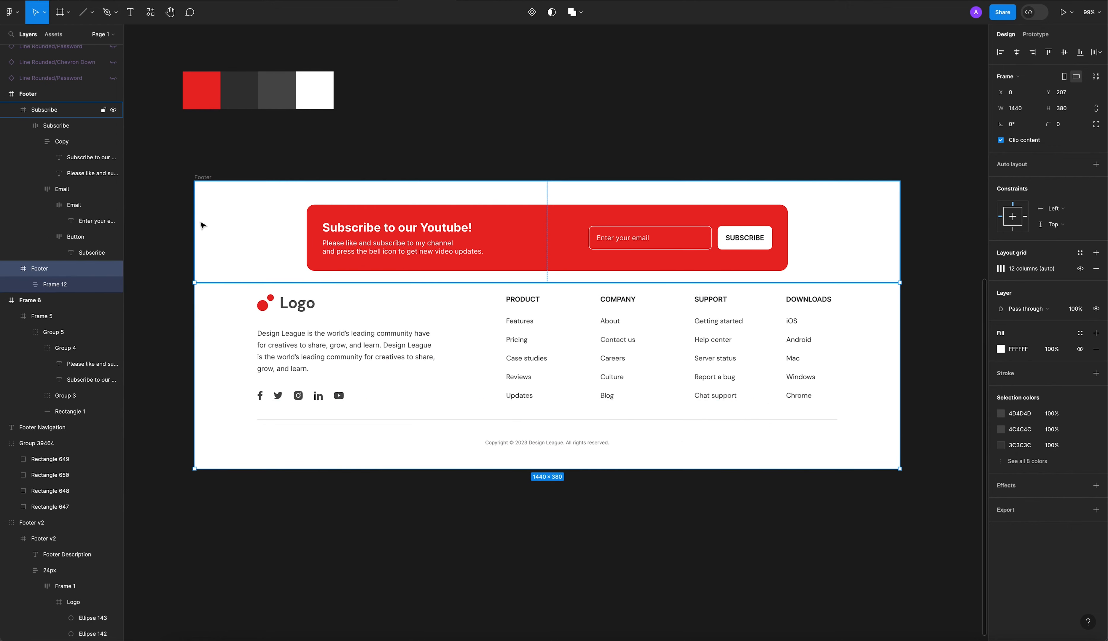
pyautogui.click(208, 239)
pyautogui.click(11, 268)
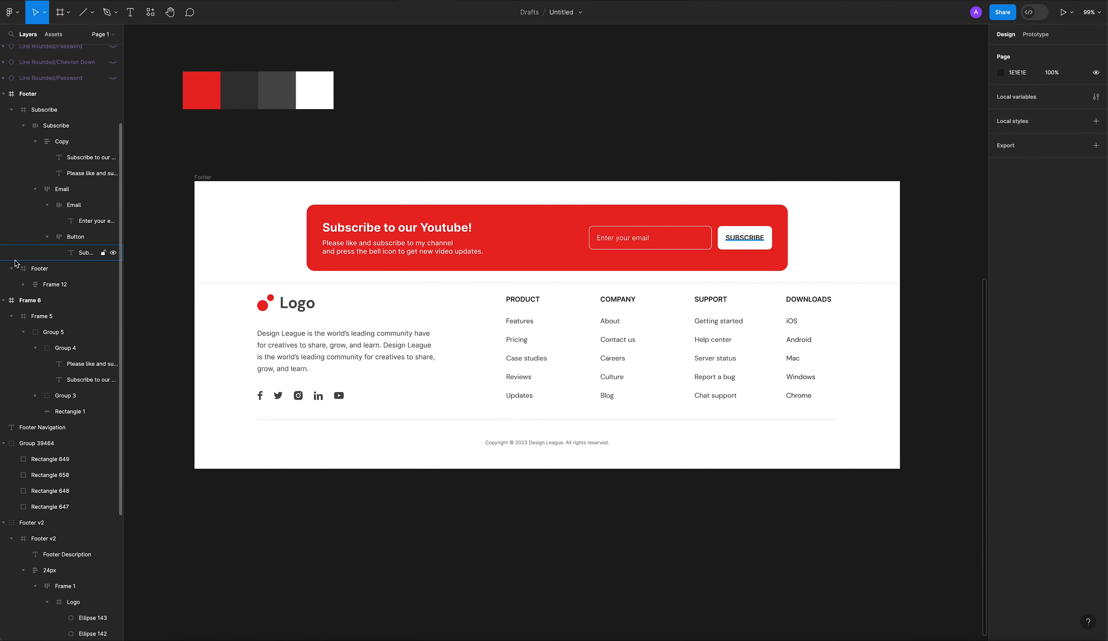
pyautogui.click(12, 268)
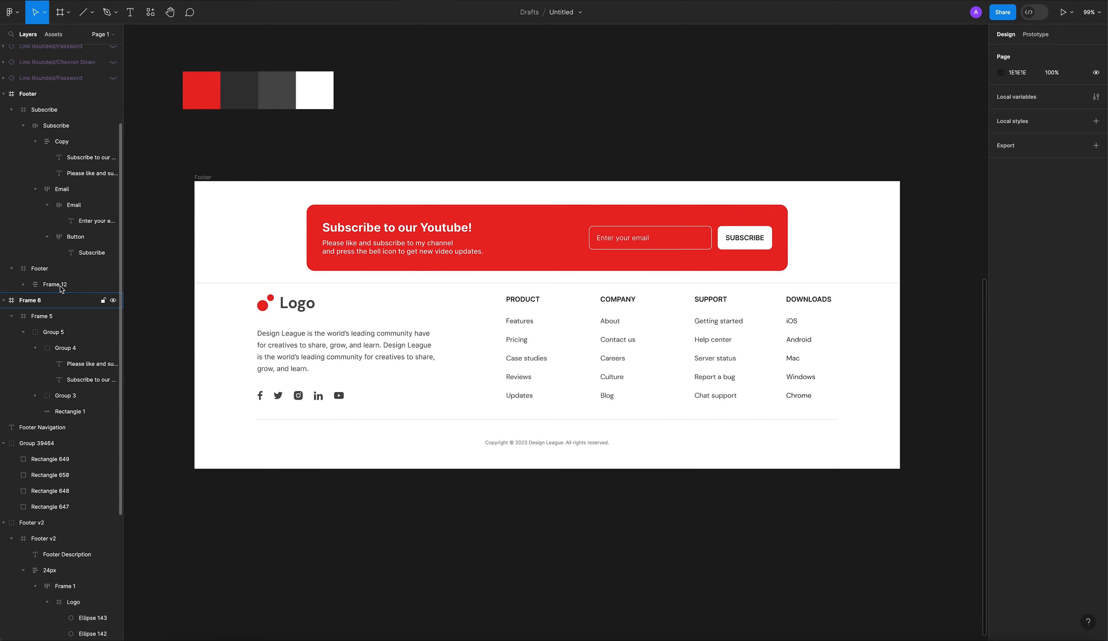
pyautogui.click(18, 285)
pyautogui.click(23, 284)
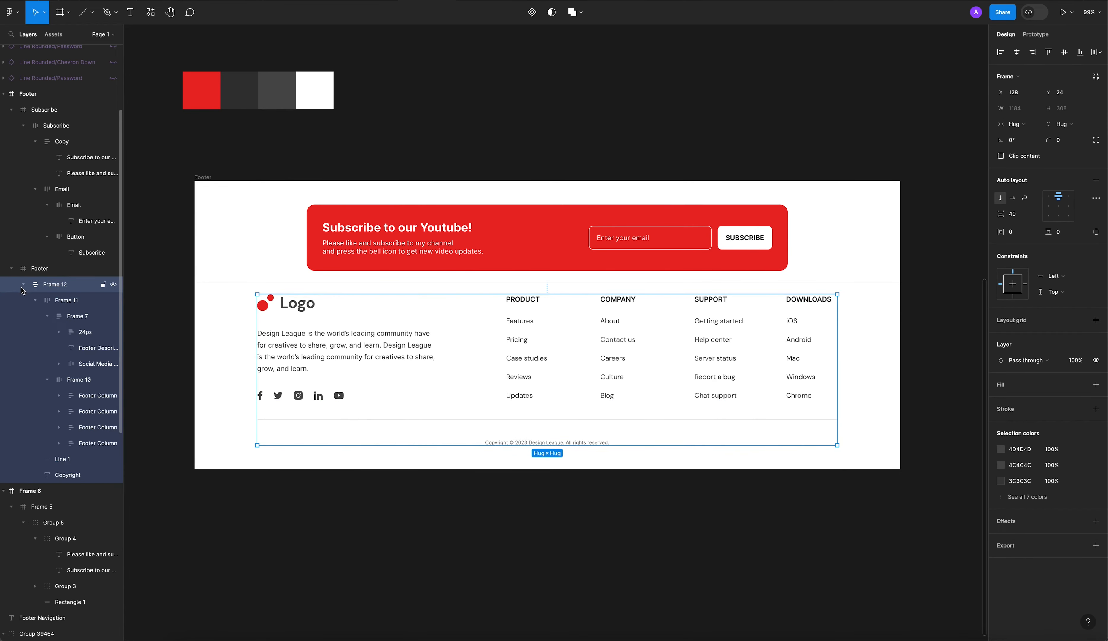
pyautogui.click(35, 301)
pyautogui.click(35, 300)
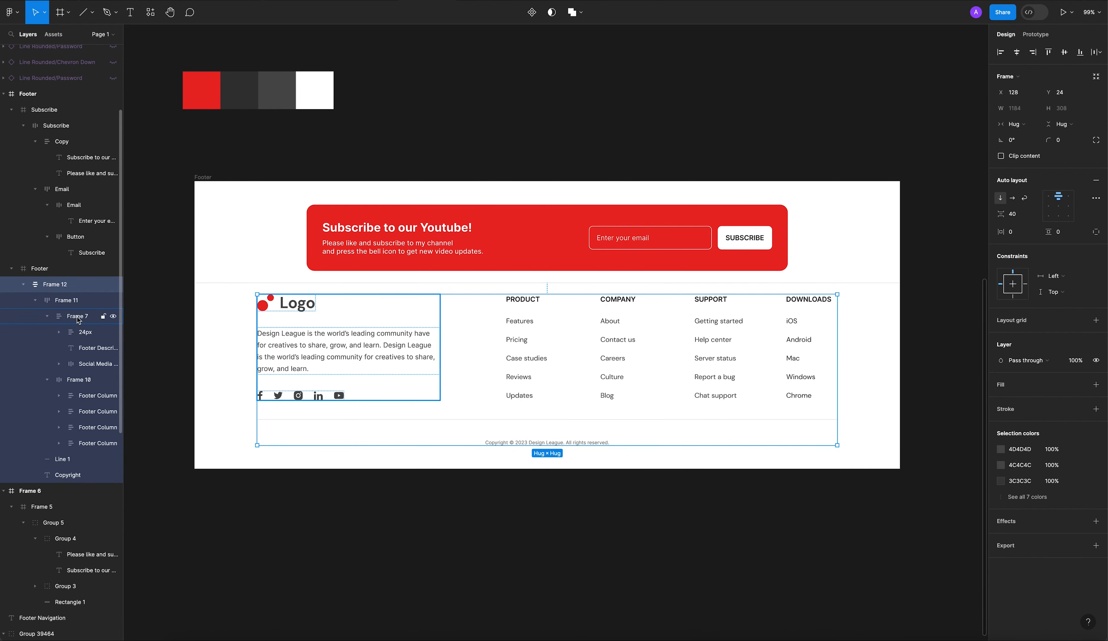
# Step: Rename Frame 7, which holds the logo, description and social icons, as Left
pyautogui.click(78, 316)
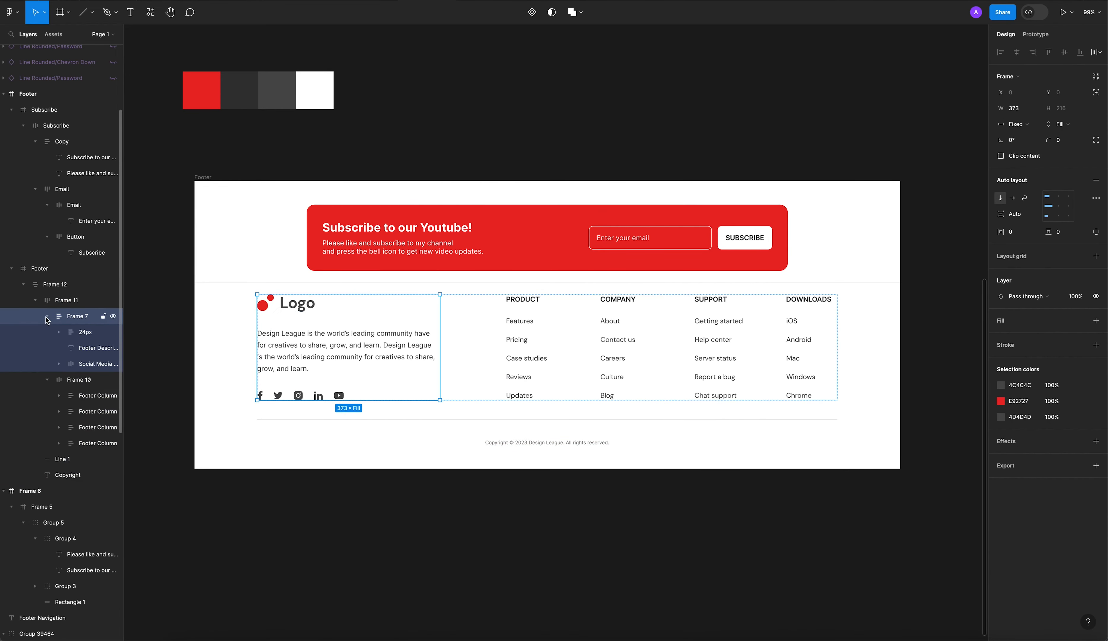
pyautogui.doubleClick(85, 320)
pyautogui.write('Left')
pyautogui.press('Return')
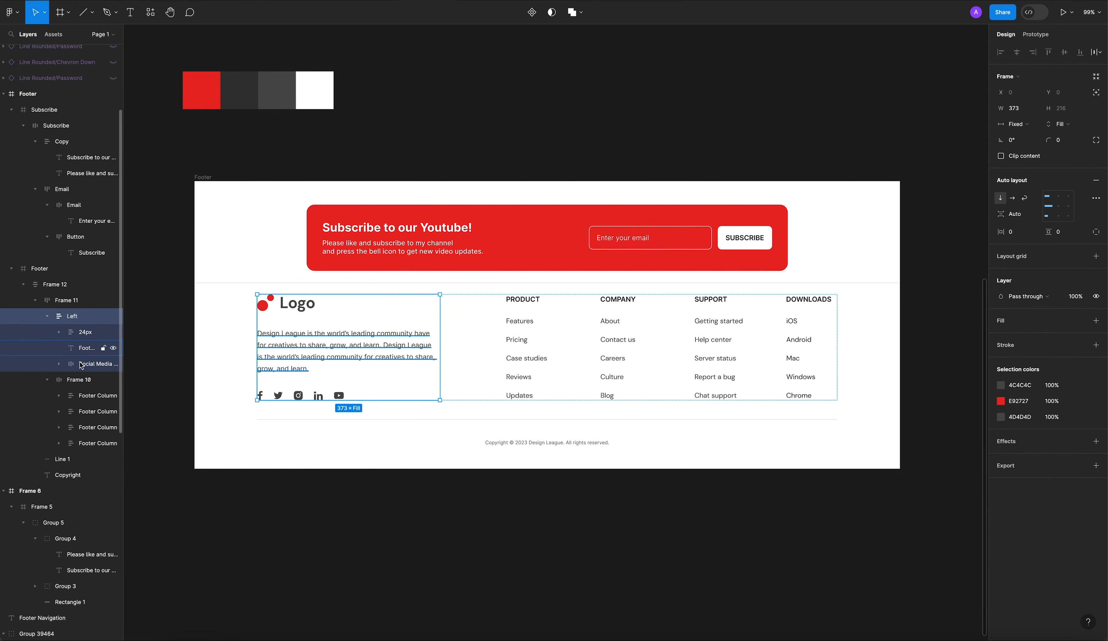
# Step: Rename the frame holding the four footer link columns as Right
pyautogui.click(83, 379)
pyautogui.doubleClick(83, 380)
pyautogui.write('Ri')
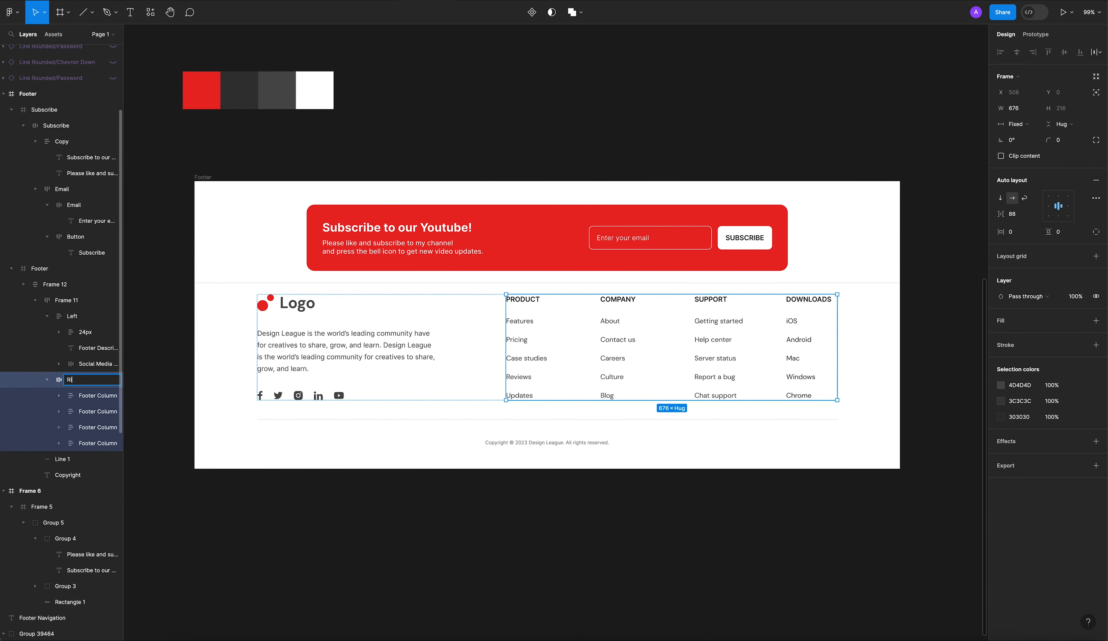
pyautogui.write('ght')
pyautogui.press('Return')
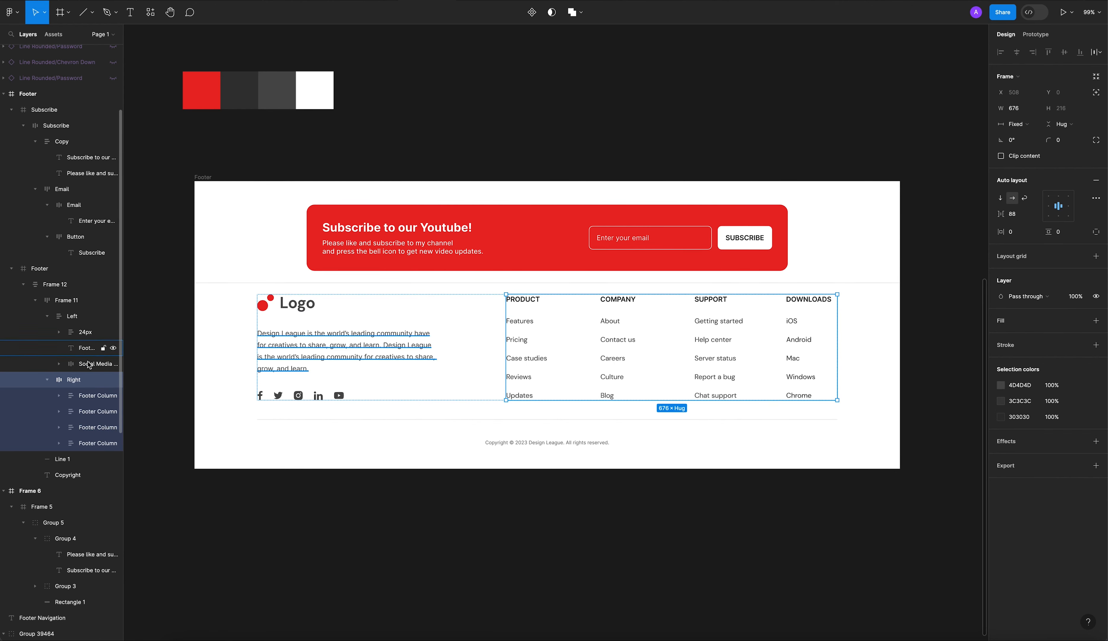
# Step: Collapse the Left and Right layers and rename their parent, Frame 11, as Container
pyautogui.click(48, 316)
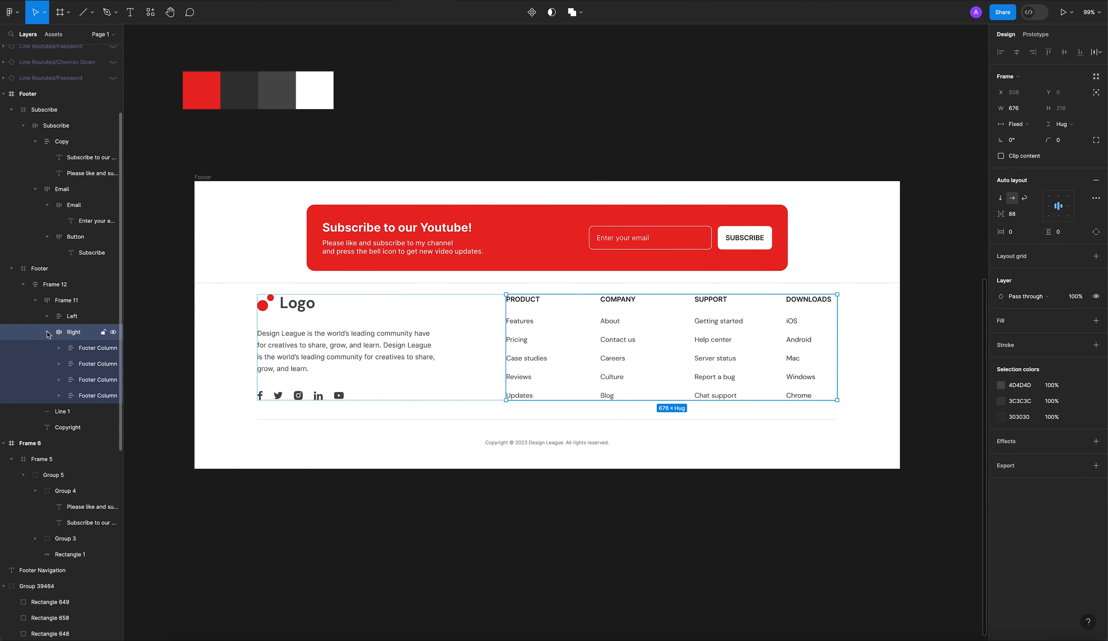
pyautogui.click(47, 332)
pyautogui.click(63, 301)
pyautogui.doubleClick(77, 302)
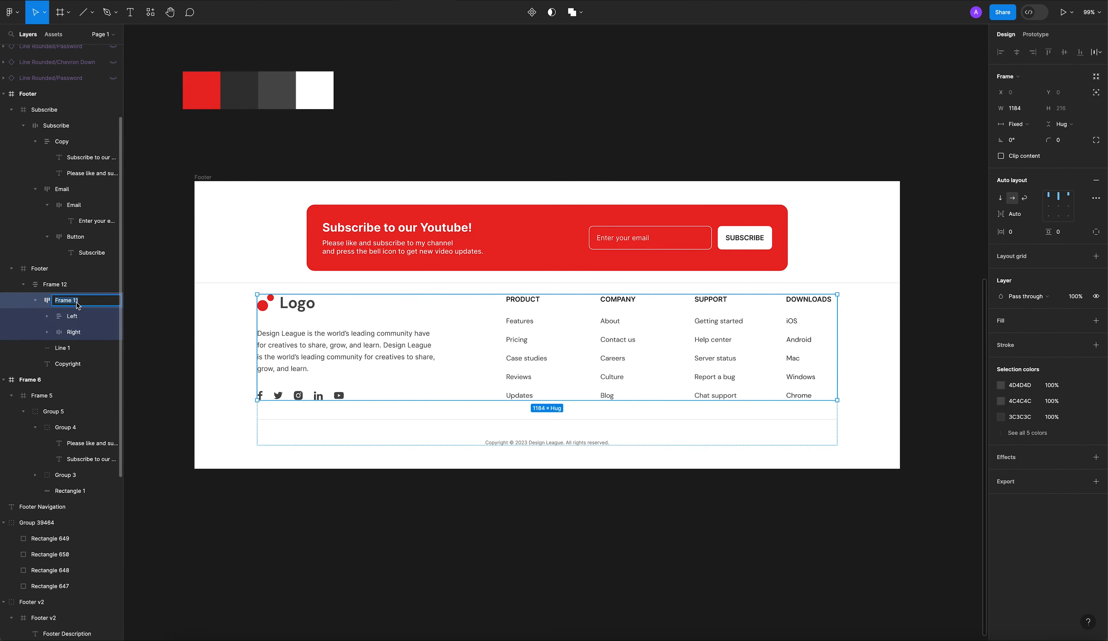
pyautogui.write('Container')
pyautogui.press('Return')
# Step: Rename Frame 12, which holds the Container, divider line and copyright text, as Footer
pyautogui.click(66, 286)
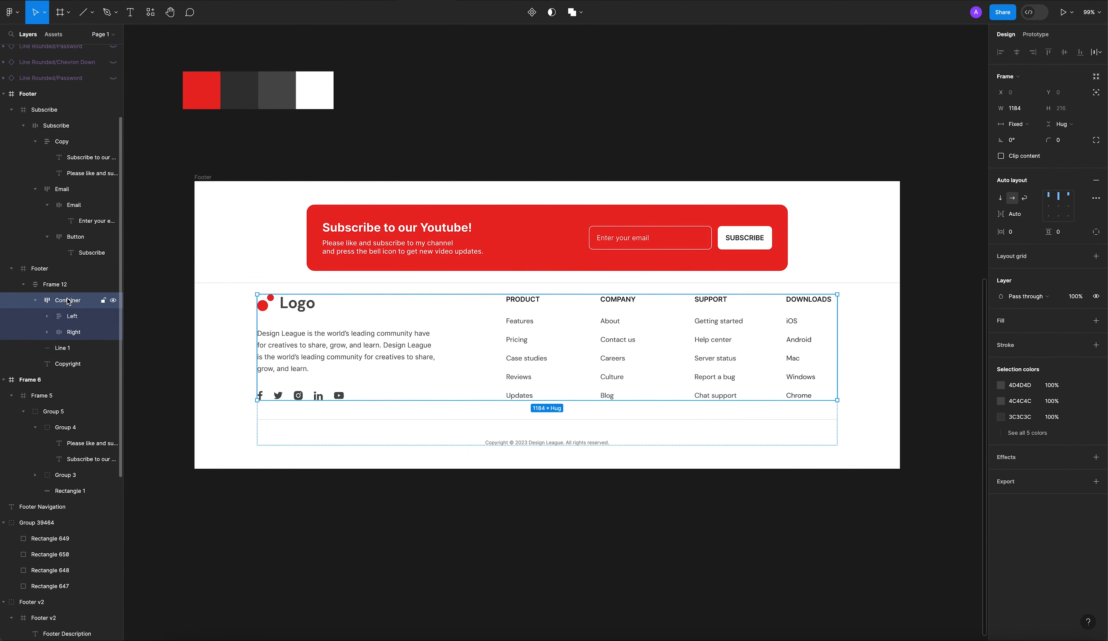
pyautogui.doubleClick(59, 286)
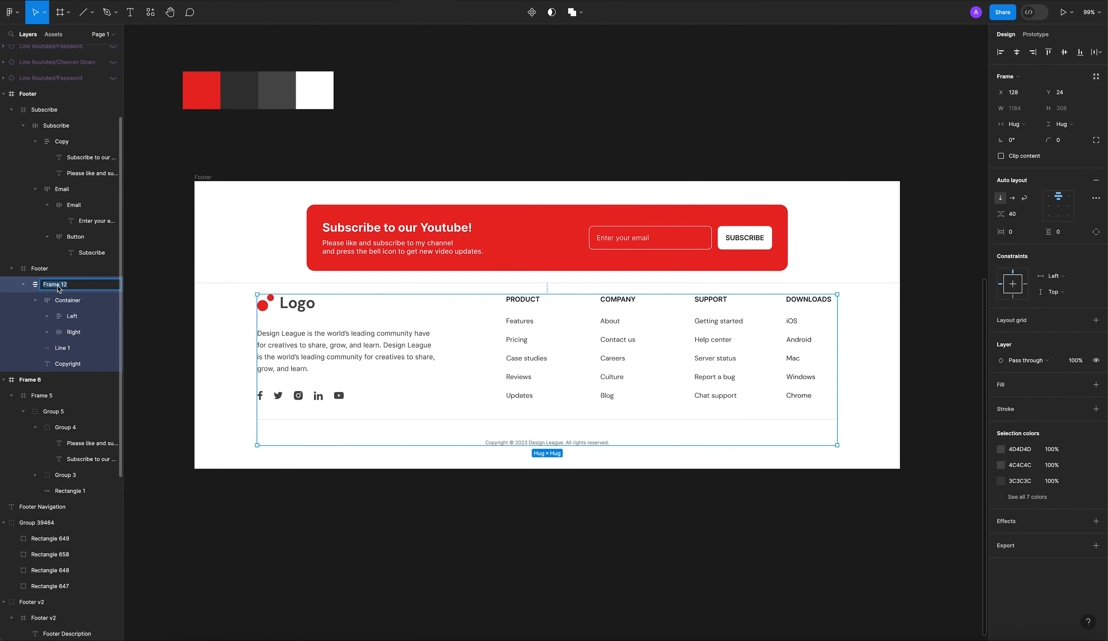
pyautogui.write('Footer')
pyautogui.press('Return')
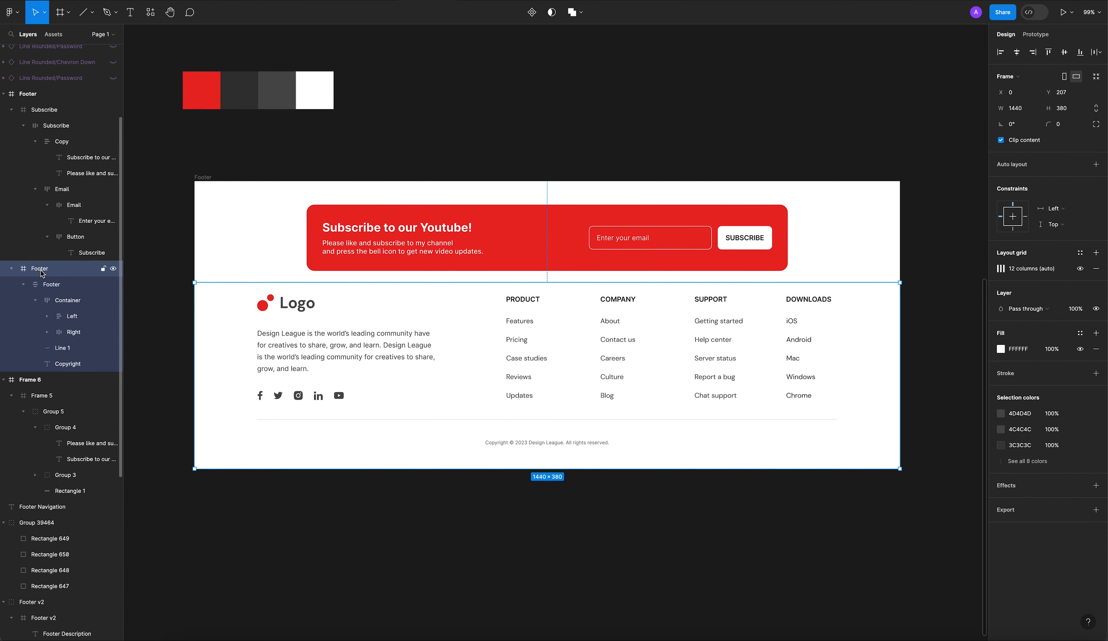
# Step: Collapse the red Subscribe banner's nested layers and the Subscribe frame around it in the layer hierarchy
pyautogui.click(389, 232)
pyautogui.click(389, 232)
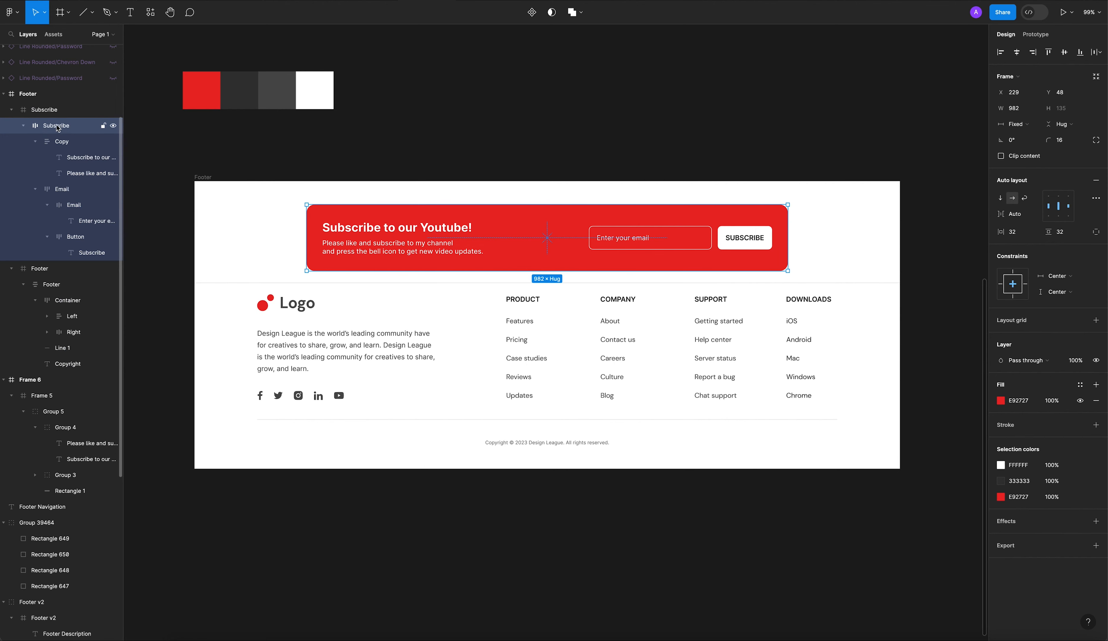
pyautogui.click(36, 141)
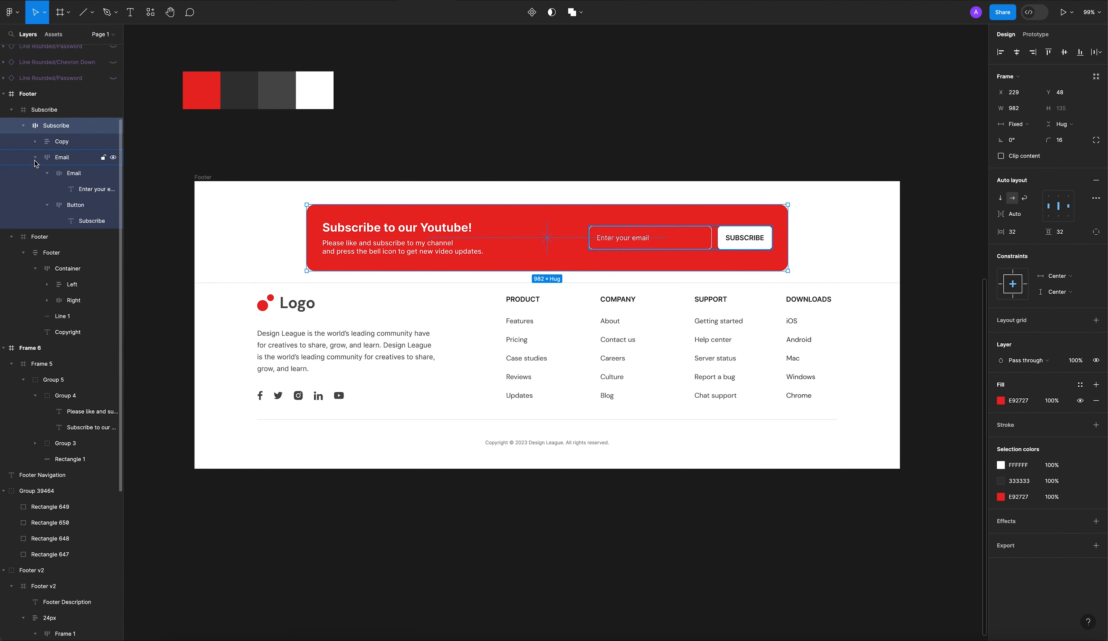
pyautogui.click(34, 157)
pyautogui.click(22, 126)
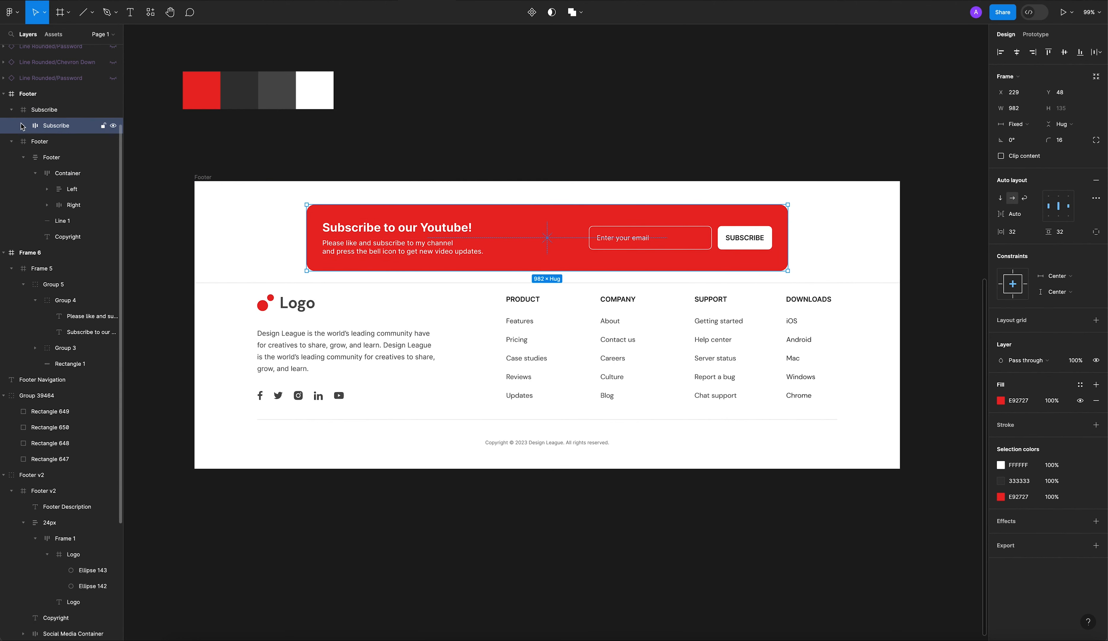
pyautogui.click(8, 110)
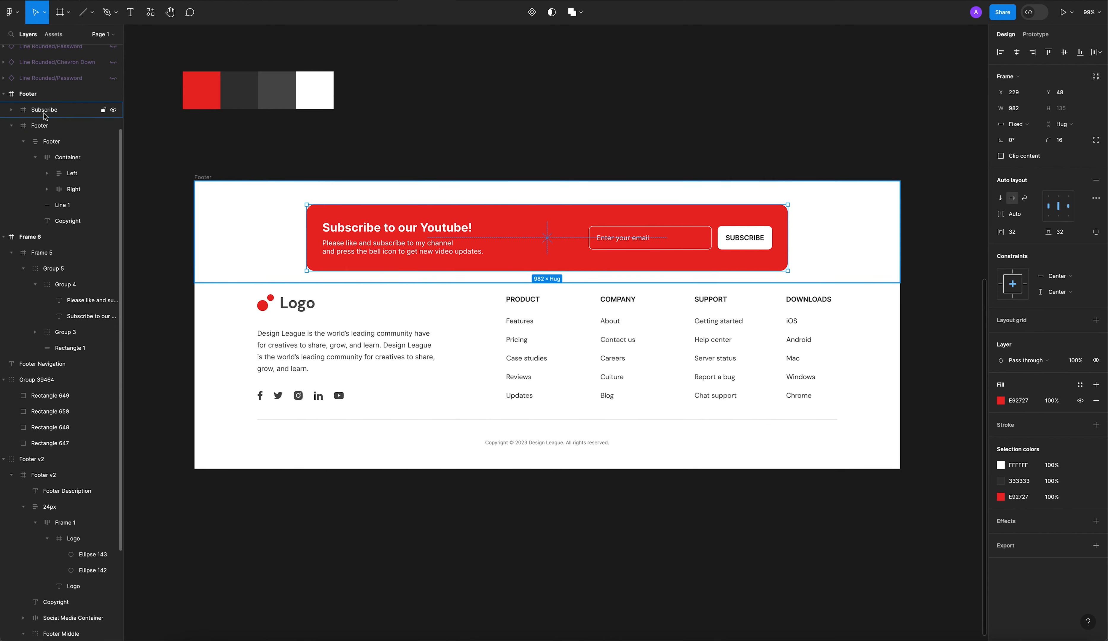
# Step: Rename the outer Subscribe frame around the red banner as Top
pyautogui.click(40, 126)
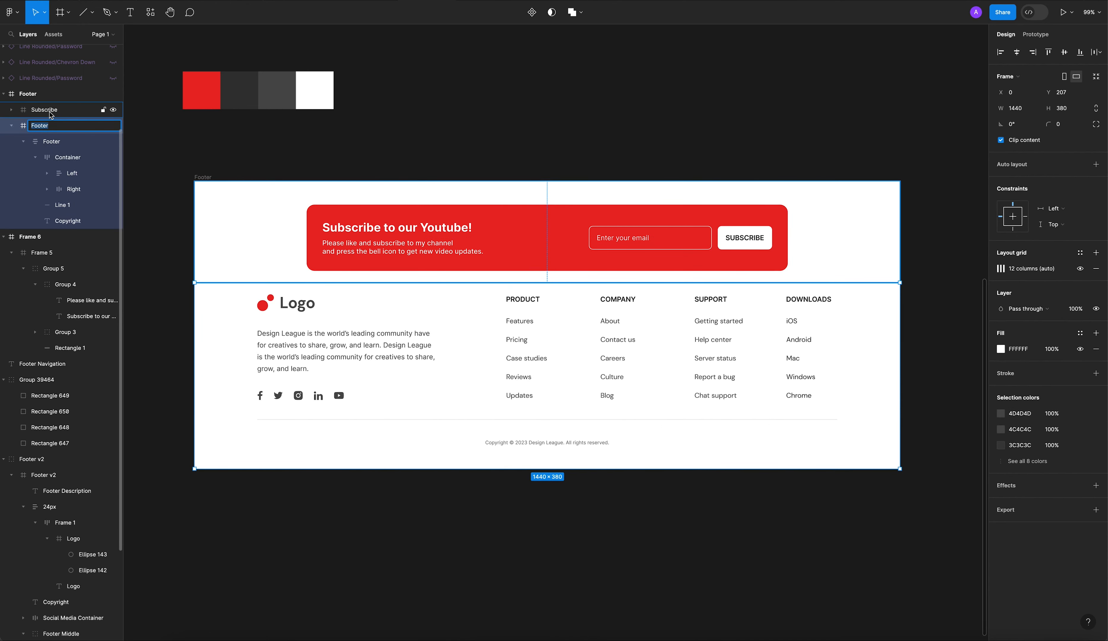
pyautogui.doubleClick(50, 112)
pyautogui.write('Top')
pyautogui.press('Return')
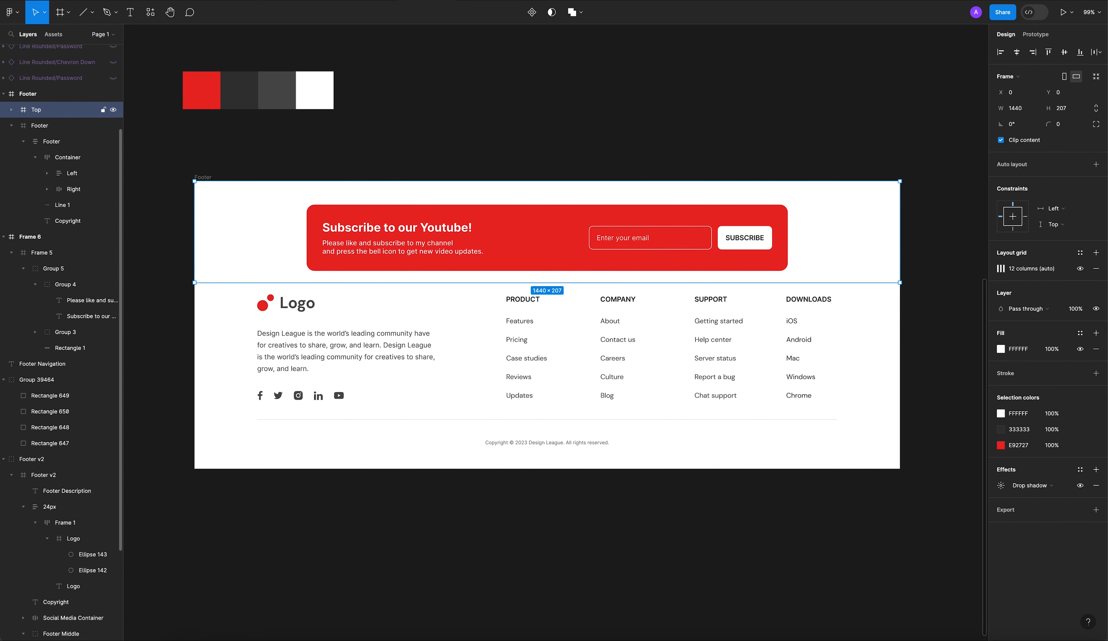
# Step: Rename the lower footer frame, directly beneath Top in the main Footer, as Bottom and collapse its nested layers
pyautogui.click(49, 131)
pyautogui.doubleClick(49, 132)
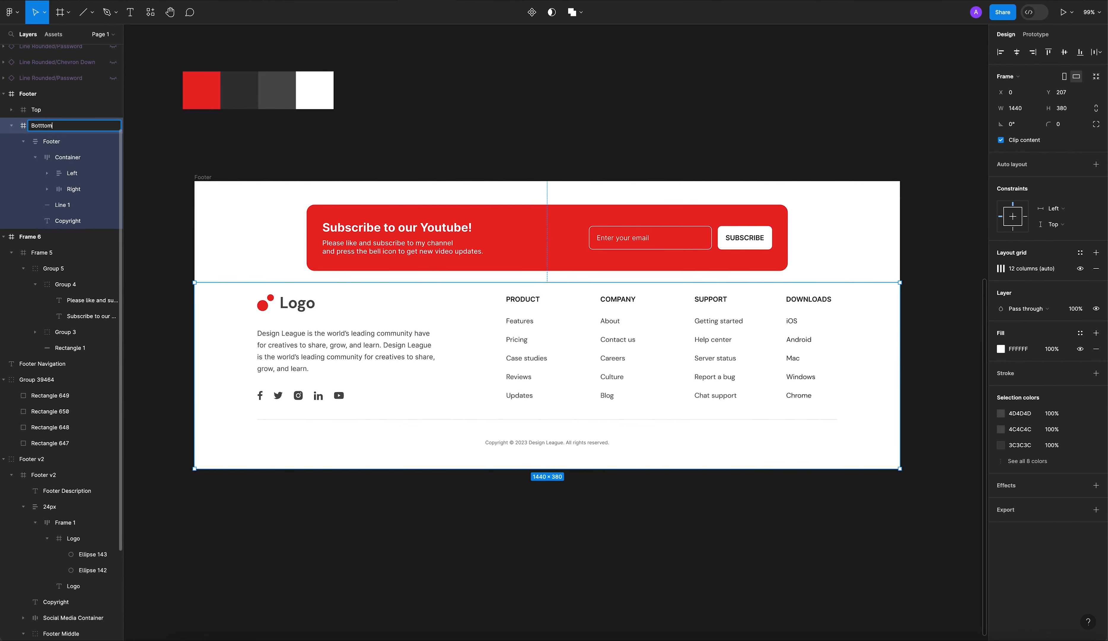
pyautogui.press('Return')
pyautogui.doubleClick(45, 126)
pyautogui.press('Right')
pyautogui.press('Return')
pyautogui.click(10, 126)
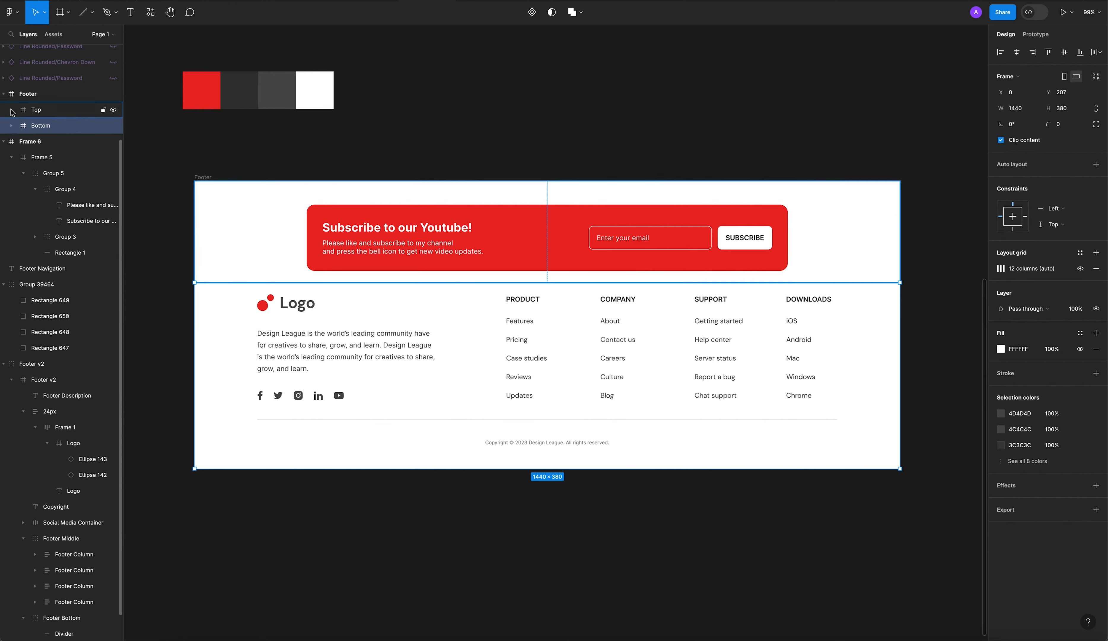
pyautogui.click(54, 110)
pyautogui.click(35, 96)
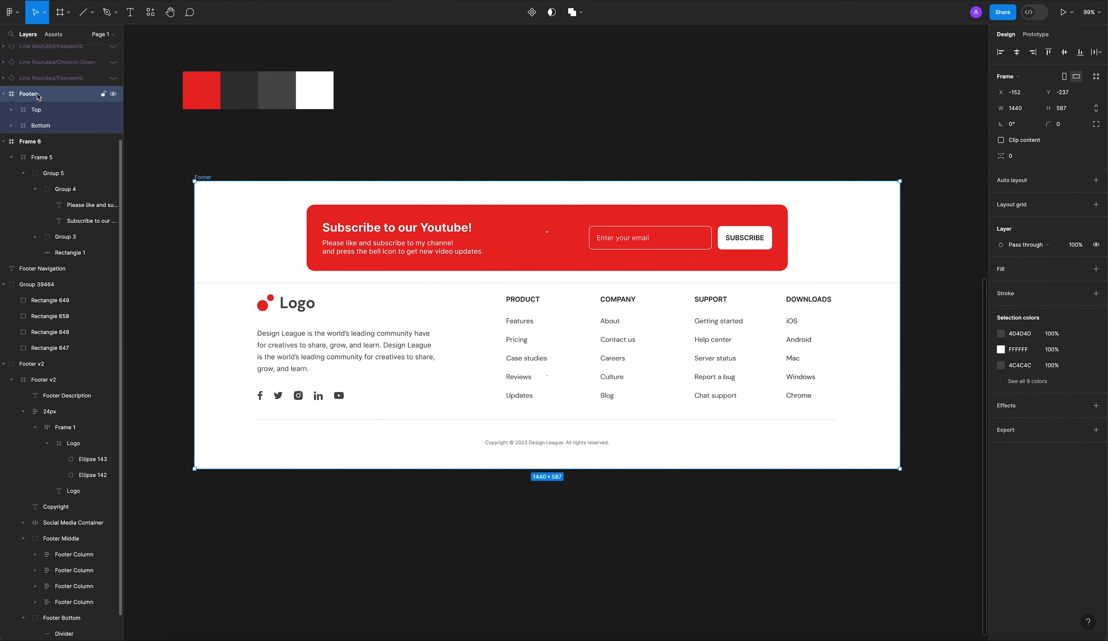
# Step: Move the colour swatch group just above the Footer frame, aligned with its left edge at about X -152, Y -359
pyautogui.click(266, 159)
pyautogui.moveTo(241, 101); pyautogui.dragTo(253, 151)
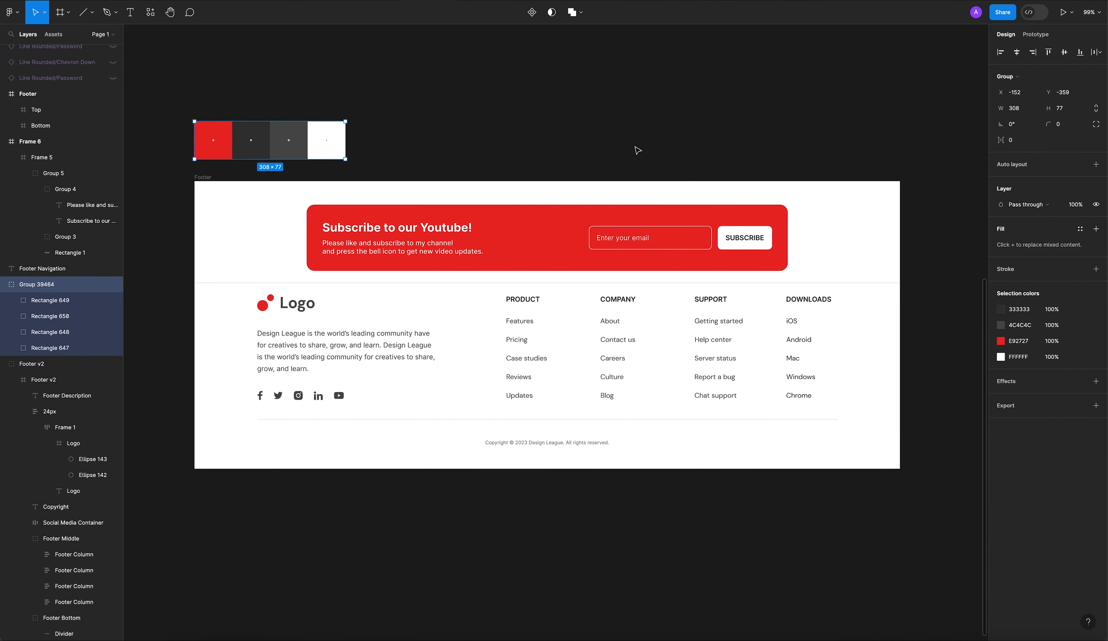
pyautogui.click(638, 150)
# Step: Move the Footer Navigation title above the Footer frame, right-aligned with it and level with the colour swatches, at about X 429, Y -387
pyautogui.scroll(-1, 605, 150)
pyautogui.scroll(2, 637, 152)
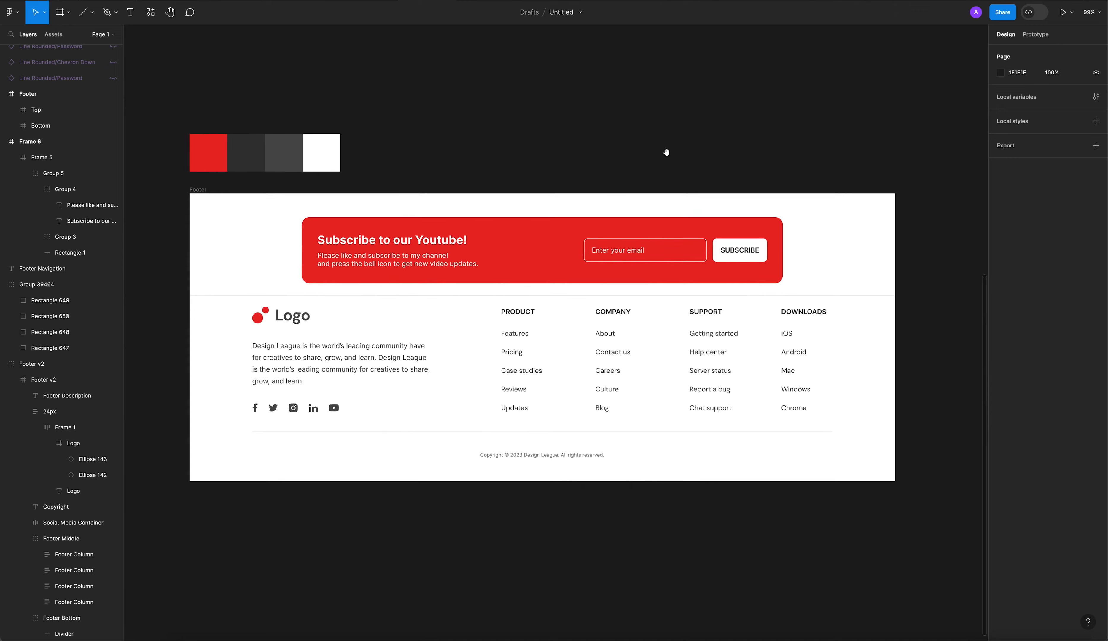
pyautogui.scroll(-5, 666, 151)
pyautogui.scroll(2, 643, 149)
pyautogui.moveTo(561, 90); pyautogui.dragTo(671, 277)
pyautogui.scroll(5, 616, 277)
pyautogui.scroll(4, 483, 287)
pyautogui.scroll(-5, 483, 374)
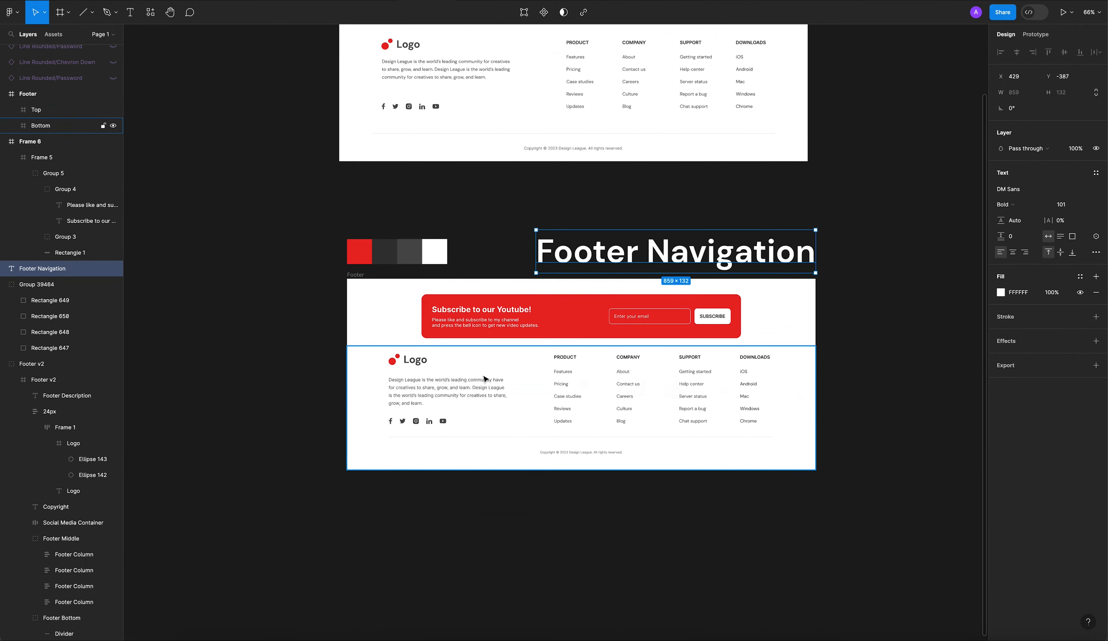
# Step: Swap the positions of the colour swatches and the Footer Navigation title, putting the title at the Footer's left edge and the swatches at its right
pyautogui.scroll(-1, 484, 378)
pyautogui.scroll(5, 458, 216)
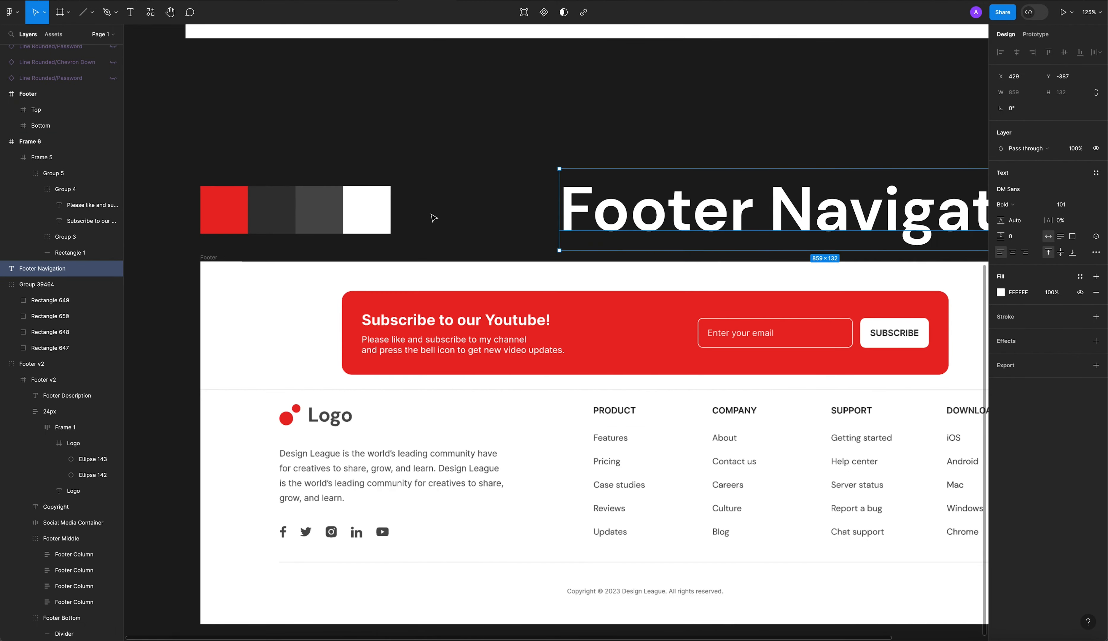
pyautogui.keyDown('shift'); pyautogui.click(347, 206); pyautogui.keyUp('shift')
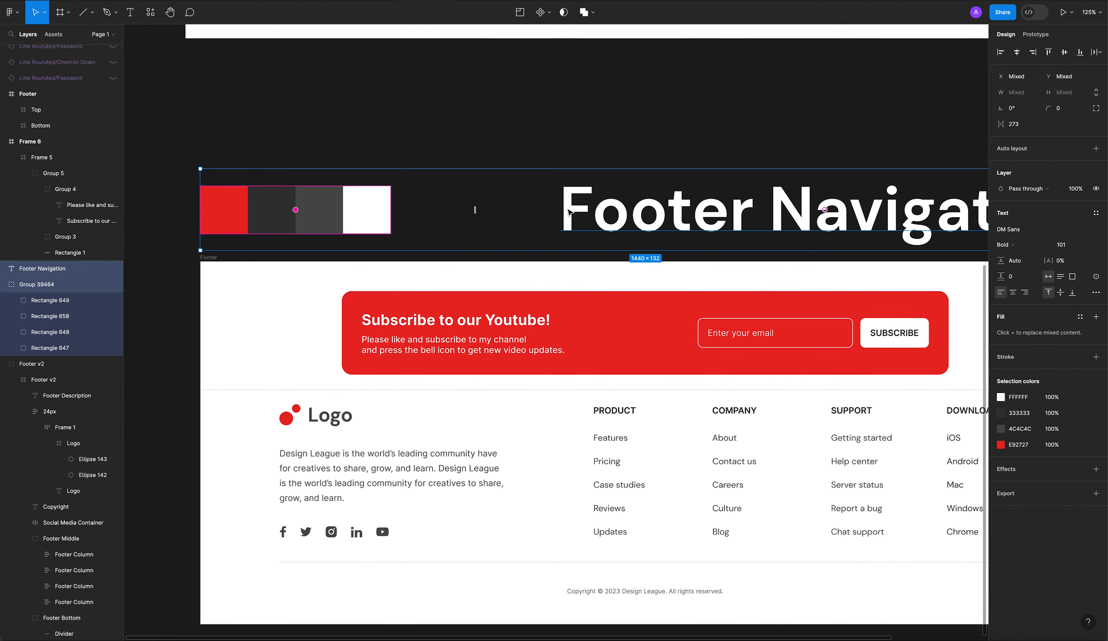
pyautogui.moveTo(297, 210); pyautogui.dragTo(805, 219)
pyautogui.click(638, 153)
pyautogui.scroll(-3, 638, 152)
pyautogui.hscroll(2, 643, 183)
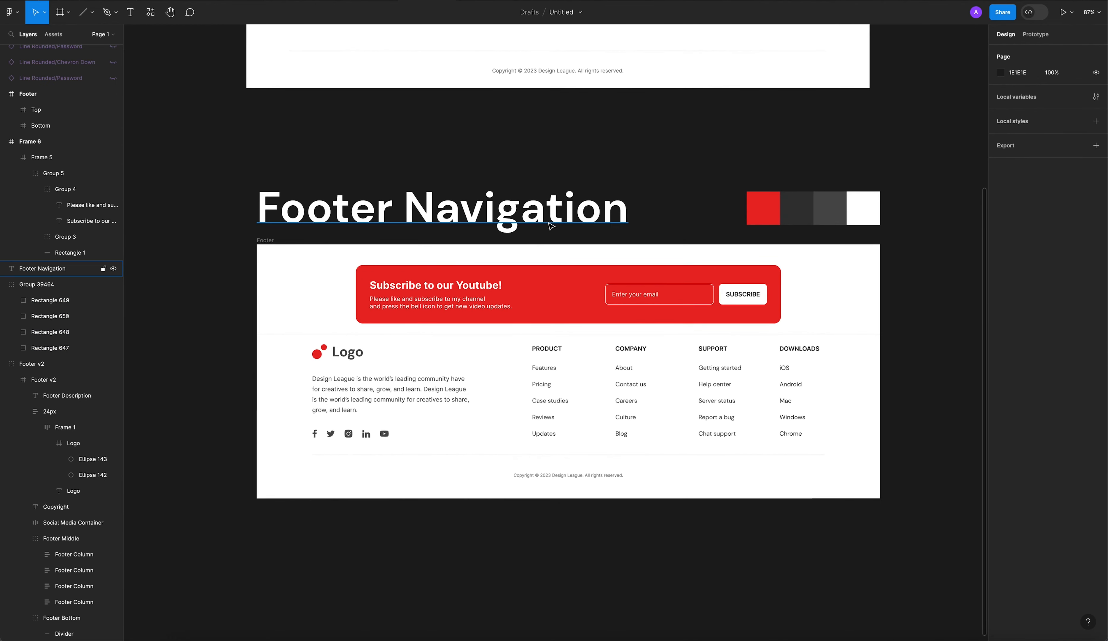
# Step: Move the Footer Navigation title and colour swatches up together slightly to leave more space above the Footer frame
pyautogui.click(551, 225)
pyautogui.keyDown('shift'); pyautogui.click(772, 210); pyautogui.keyUp('shift')
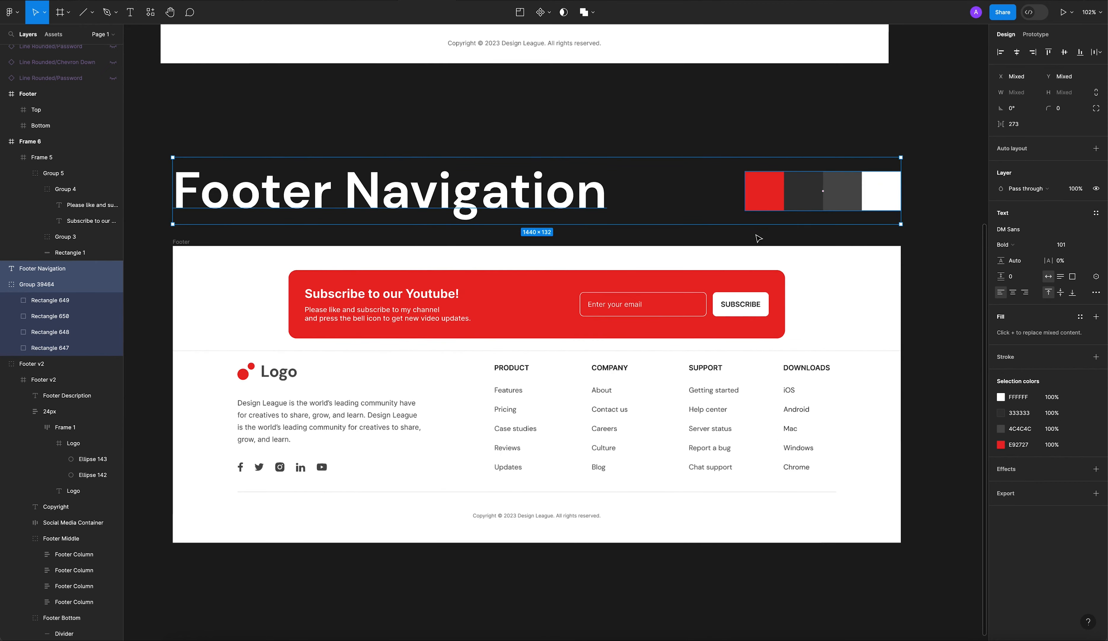
pyautogui.scroll(3, 811, 252)
pyautogui.click(957, 267)
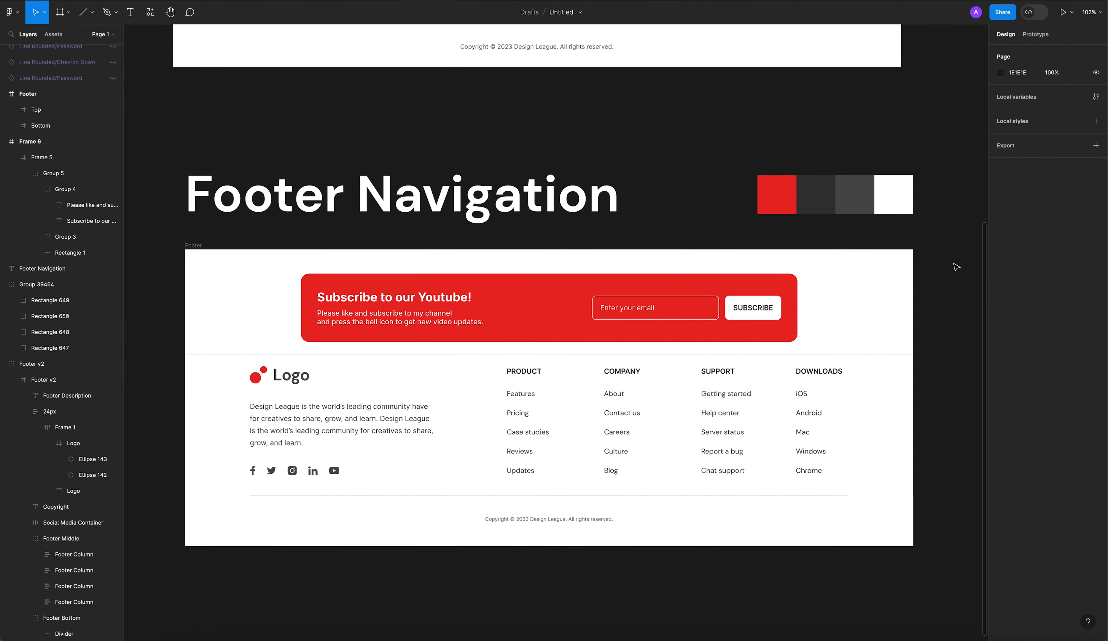